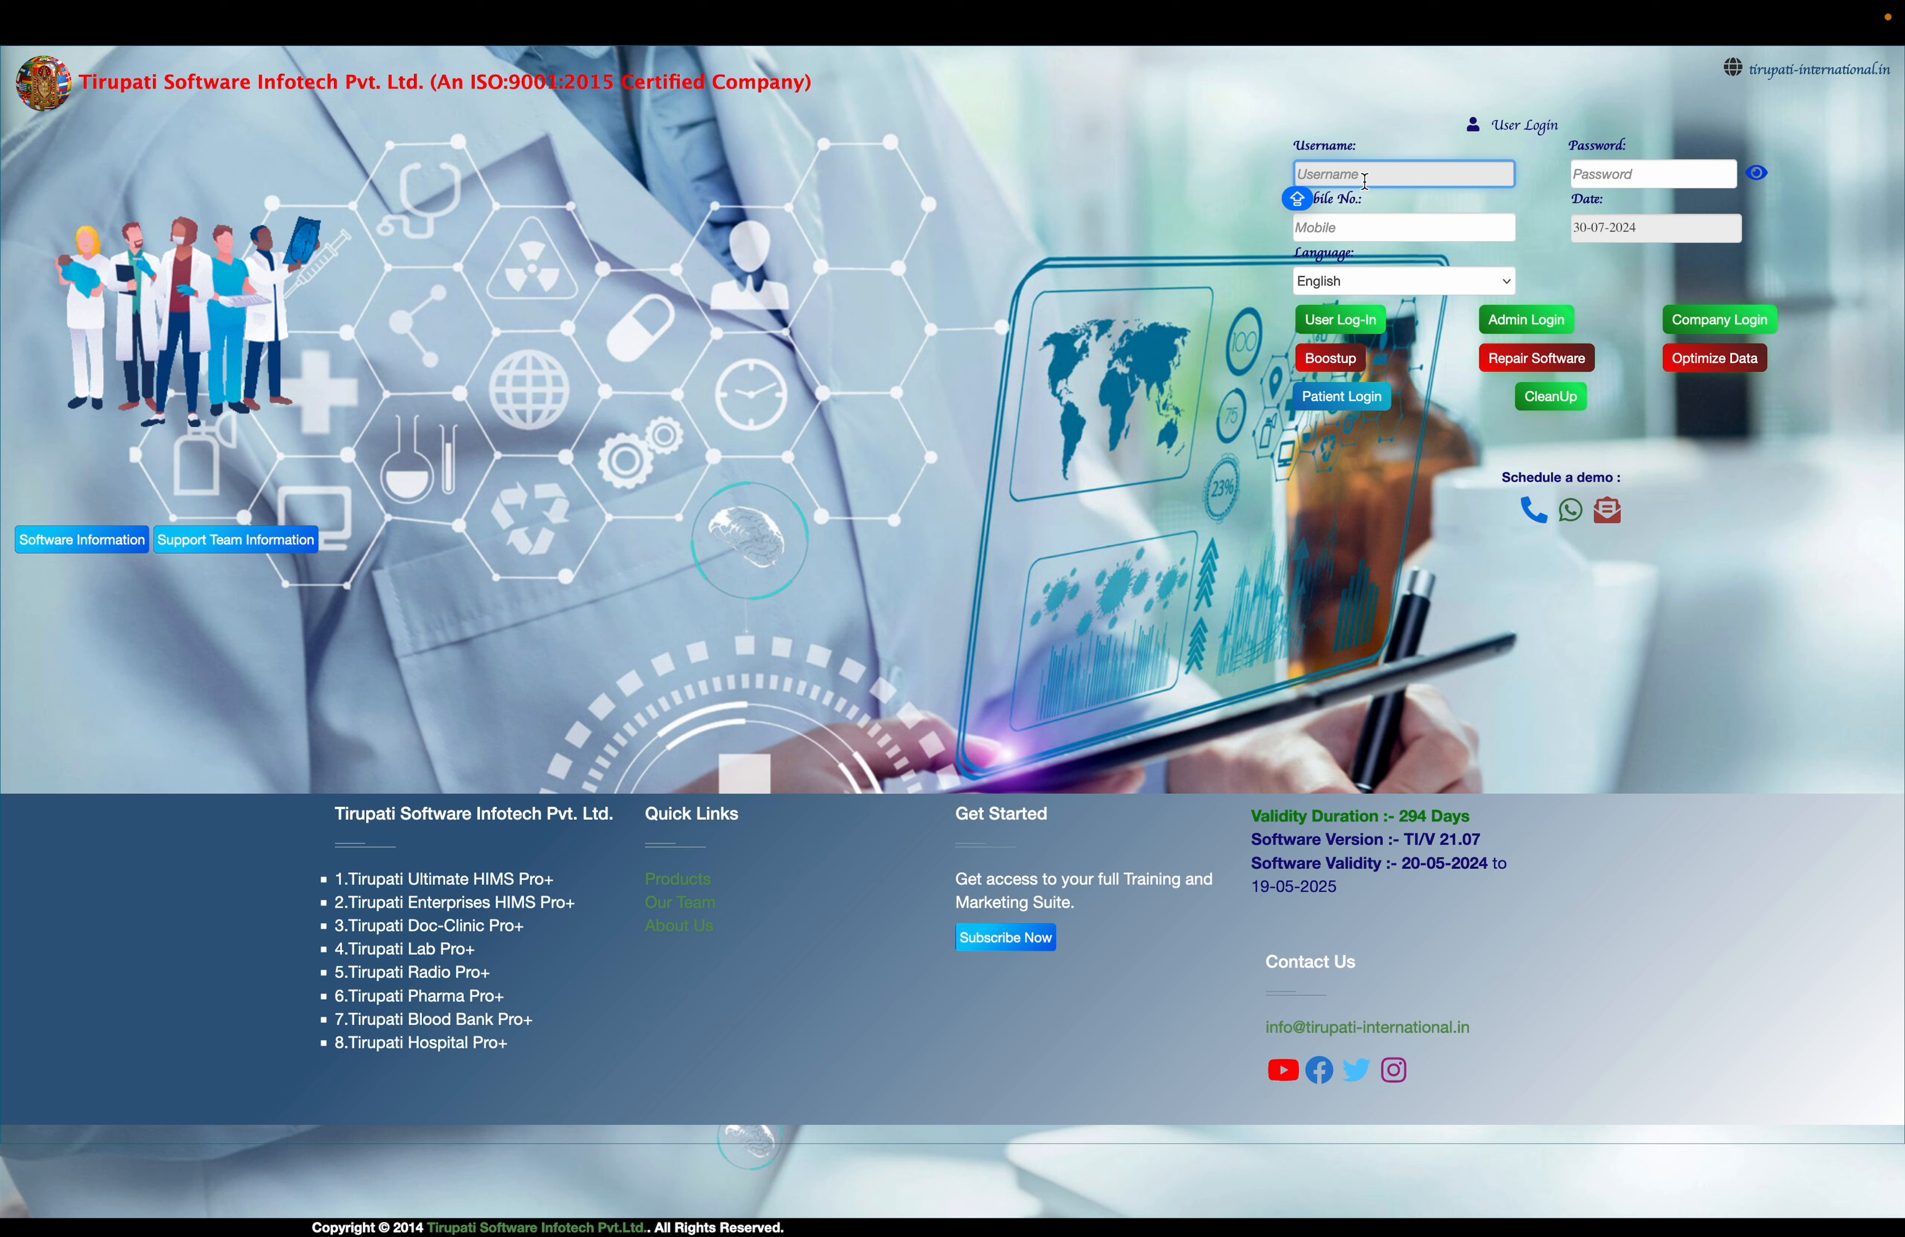
Log in to the user account with its username and account password, and log out again
type("YOGESH")
key("Tab")
type("123")
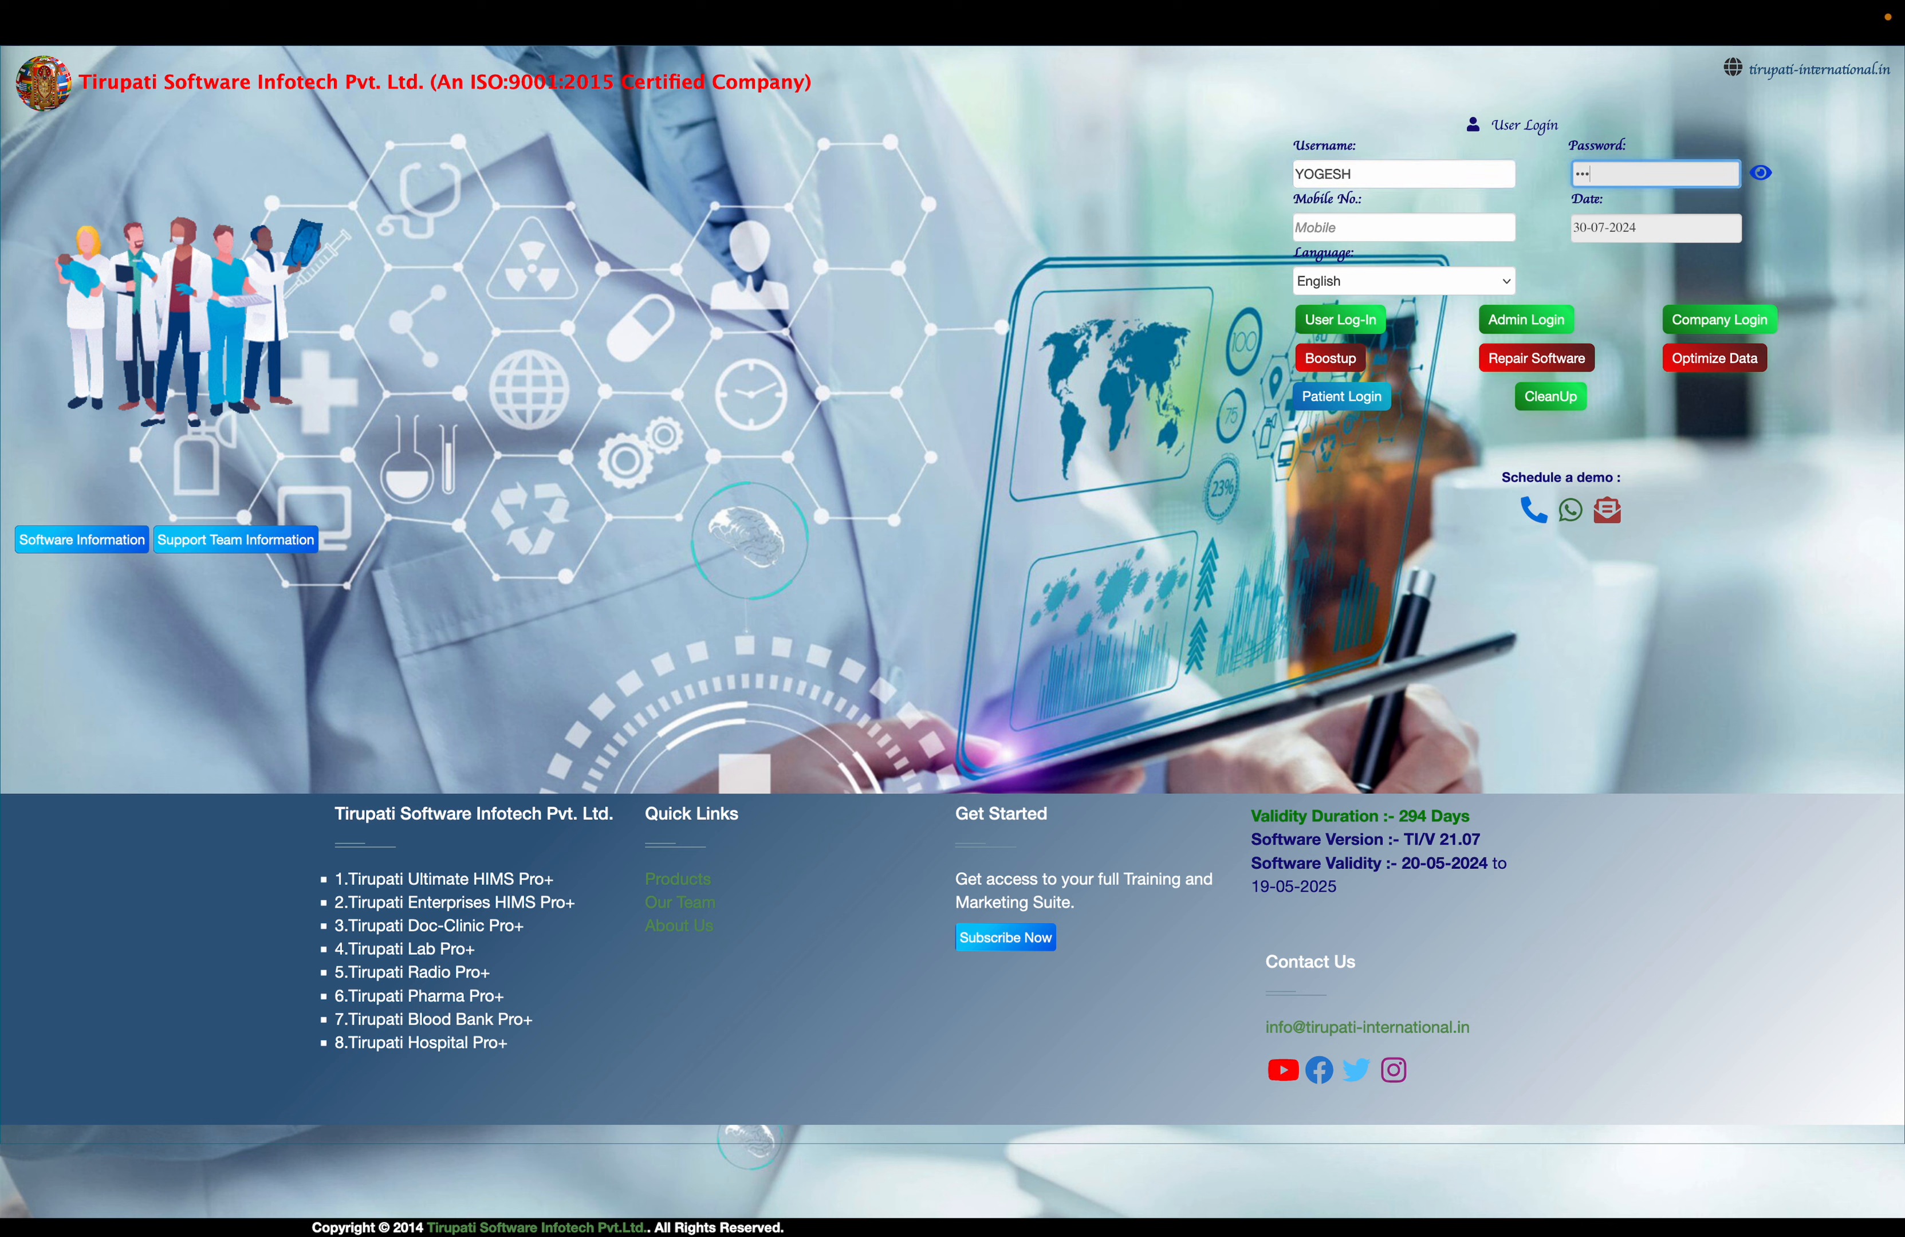
type("45")
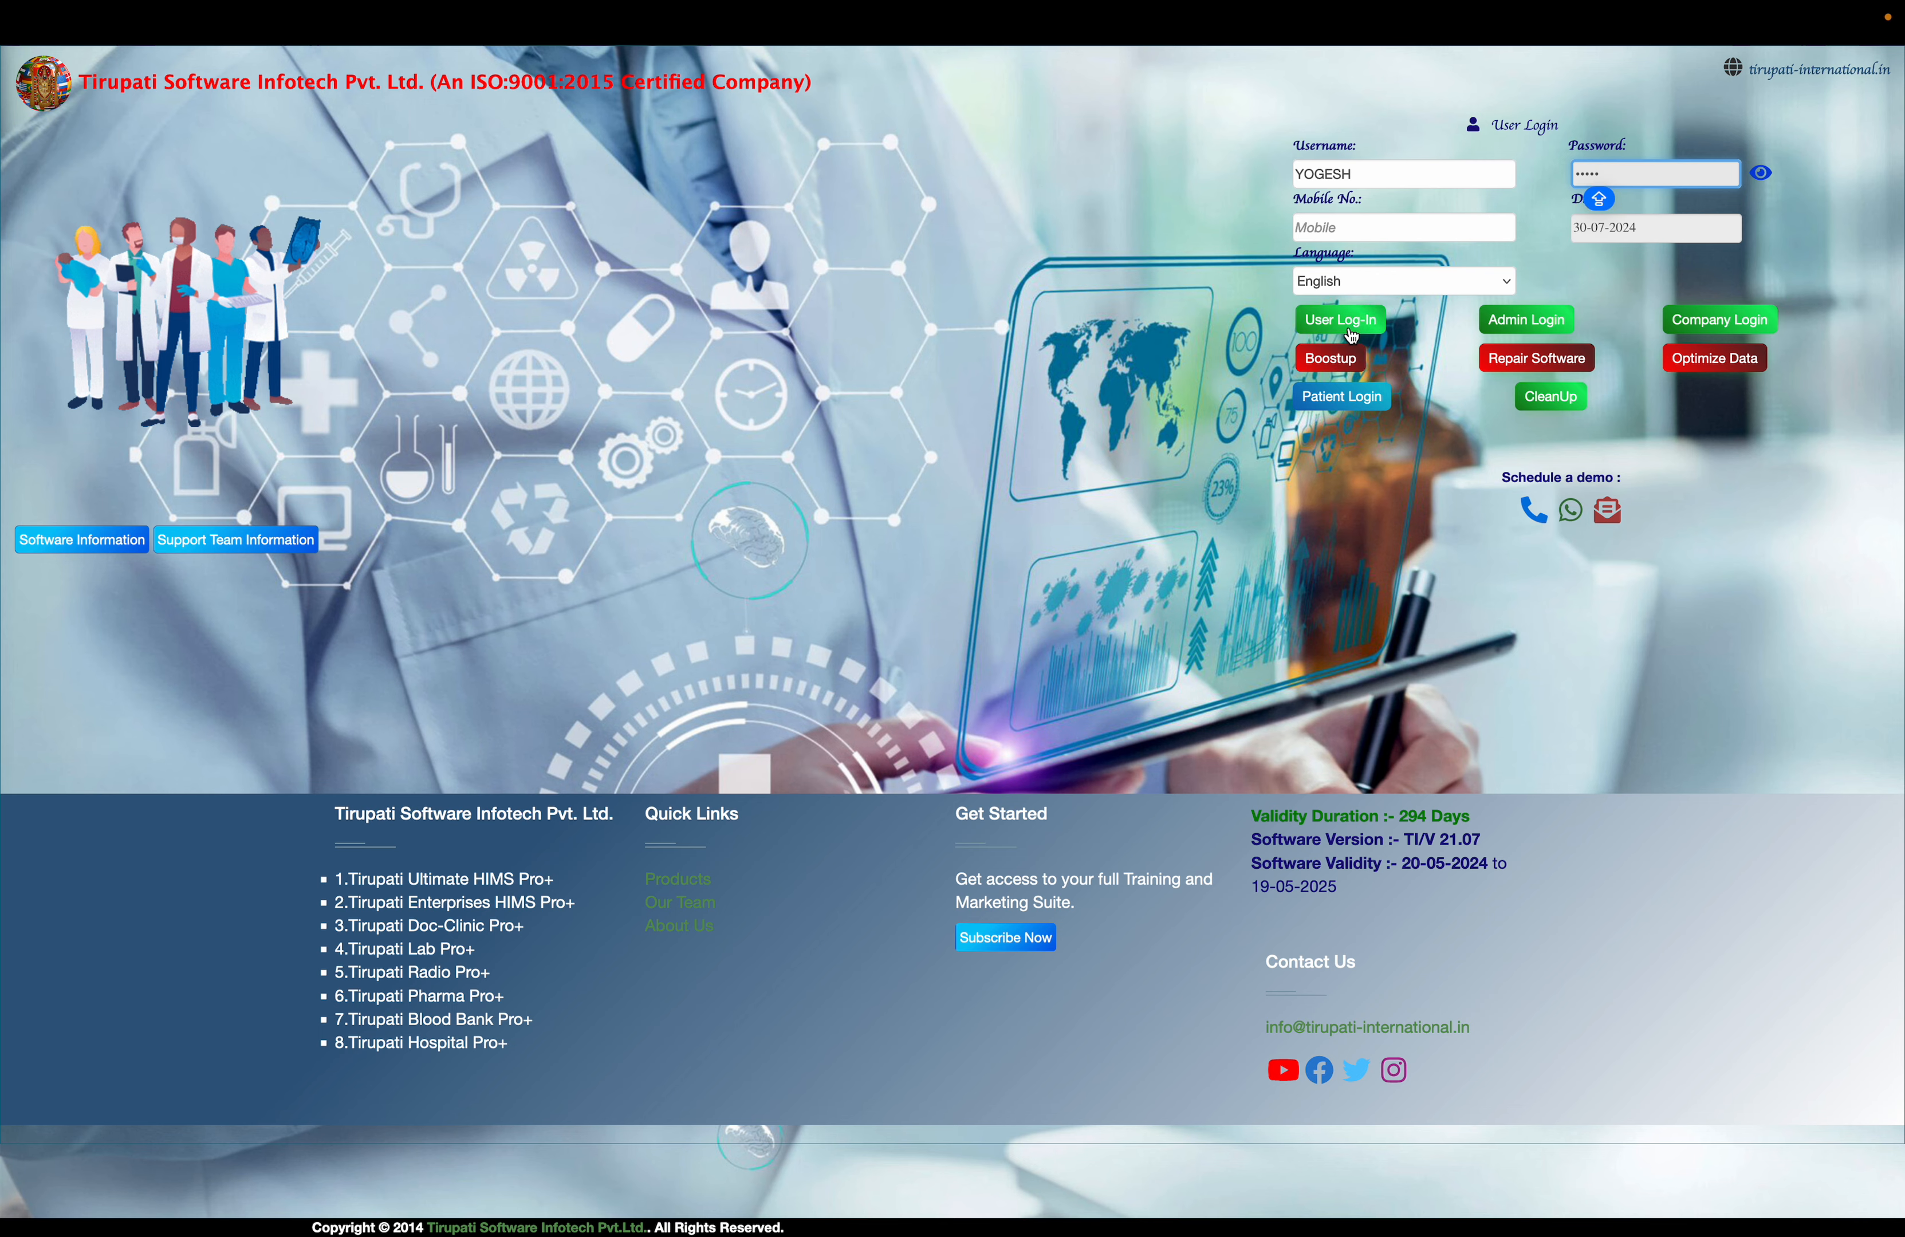
left_click(1339, 321)
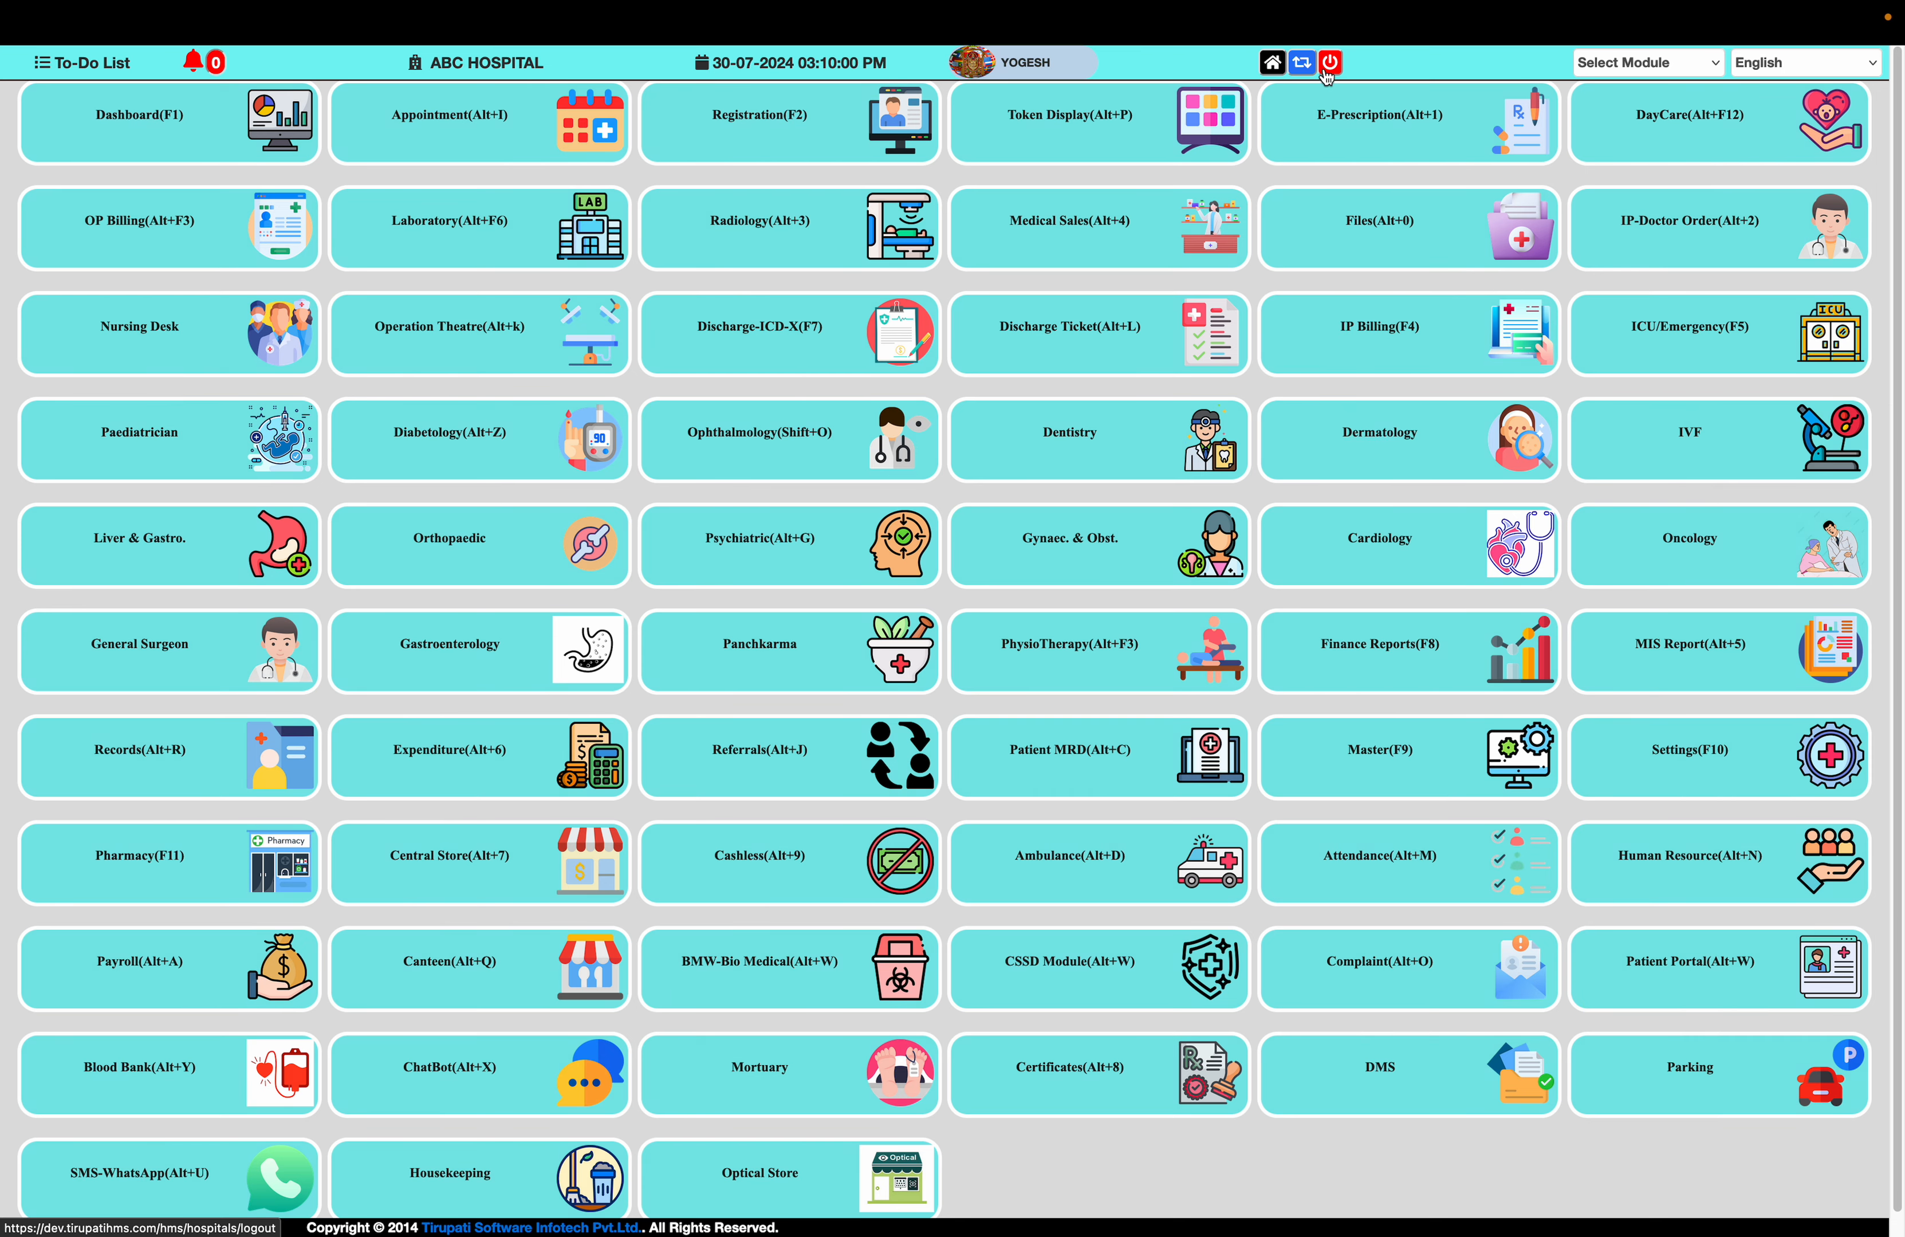
left_click(1329, 64)
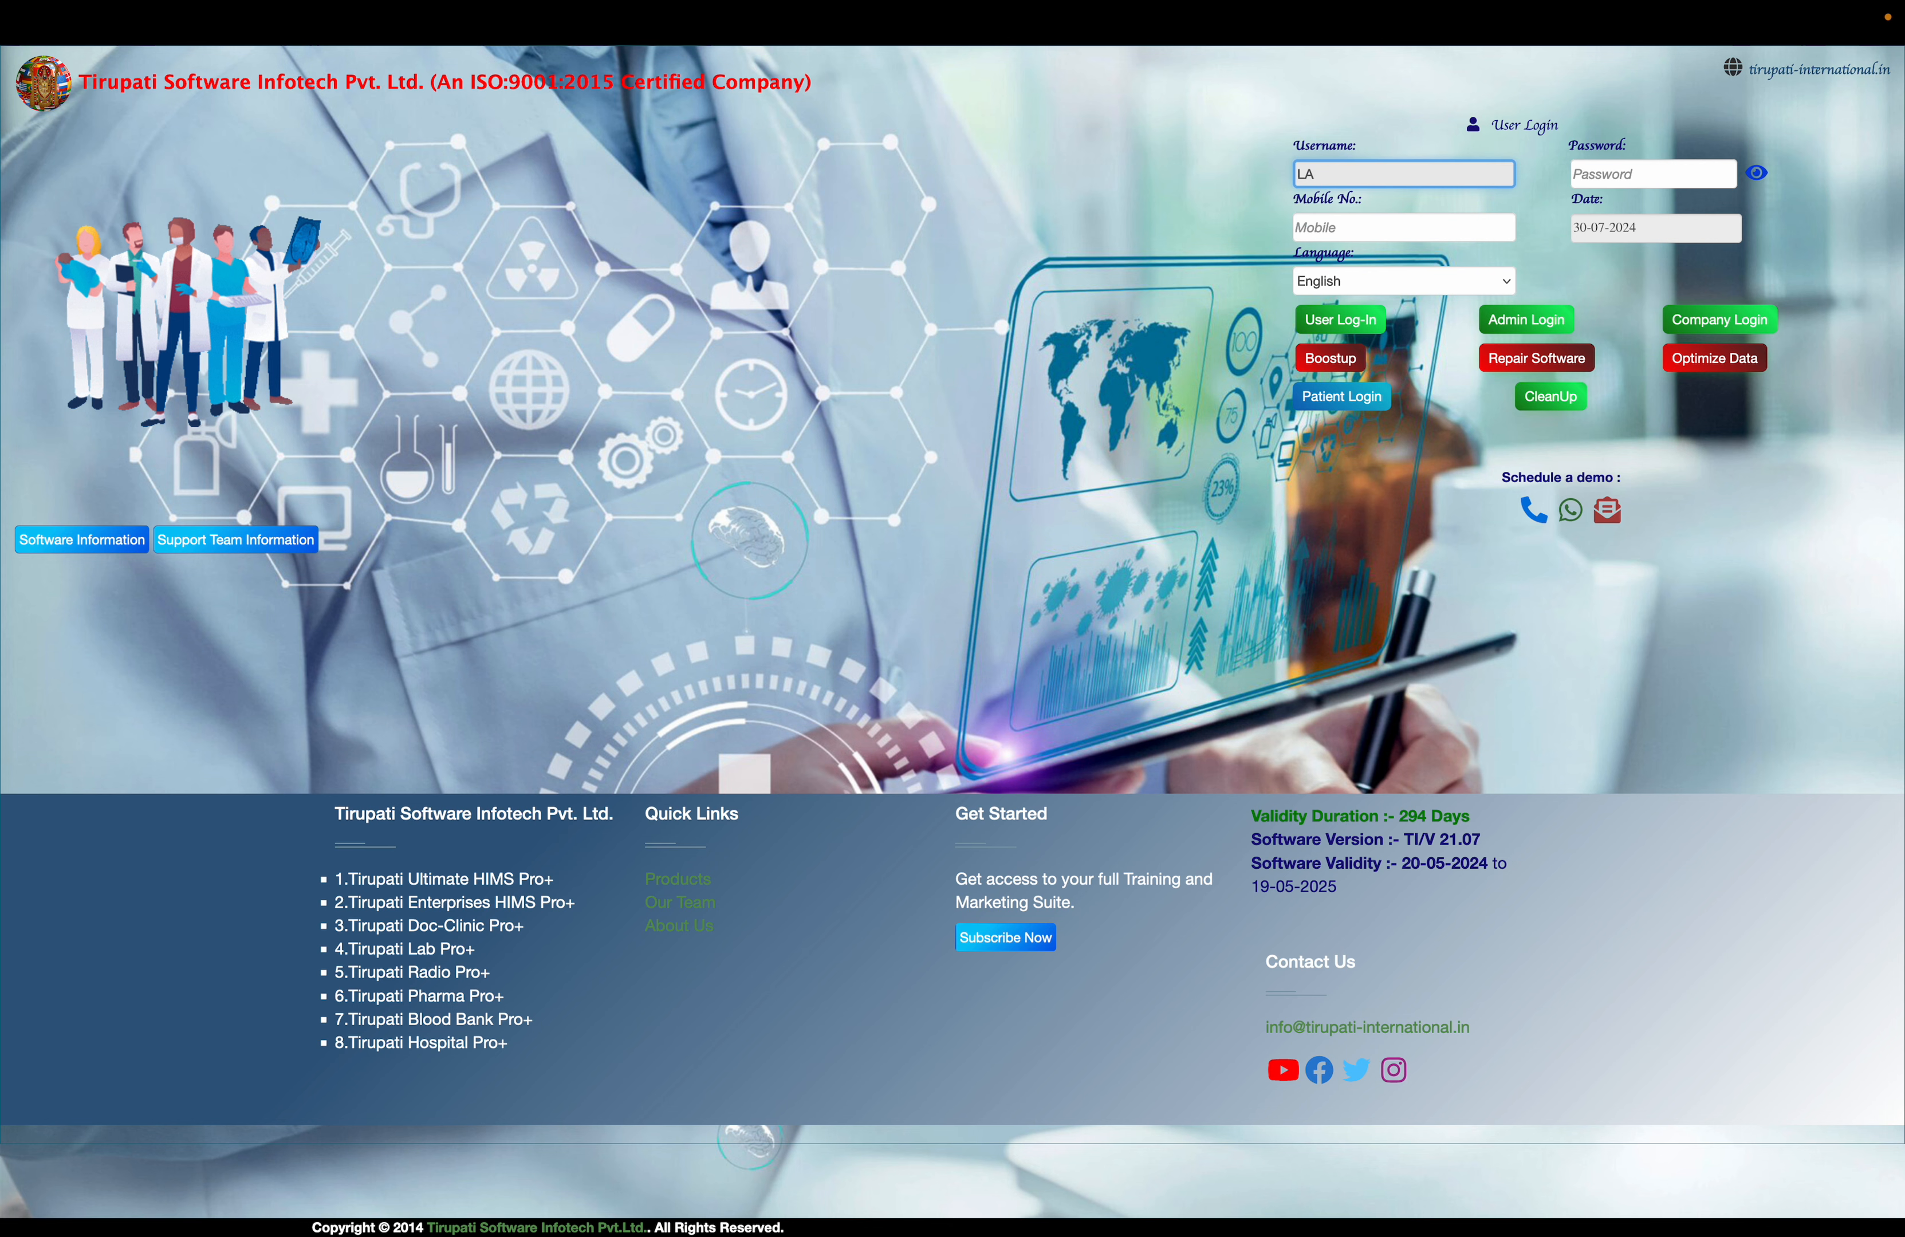
Log in to the LAB account with its account password
type("B")
key("Tab")
type("•••")
key("Return")
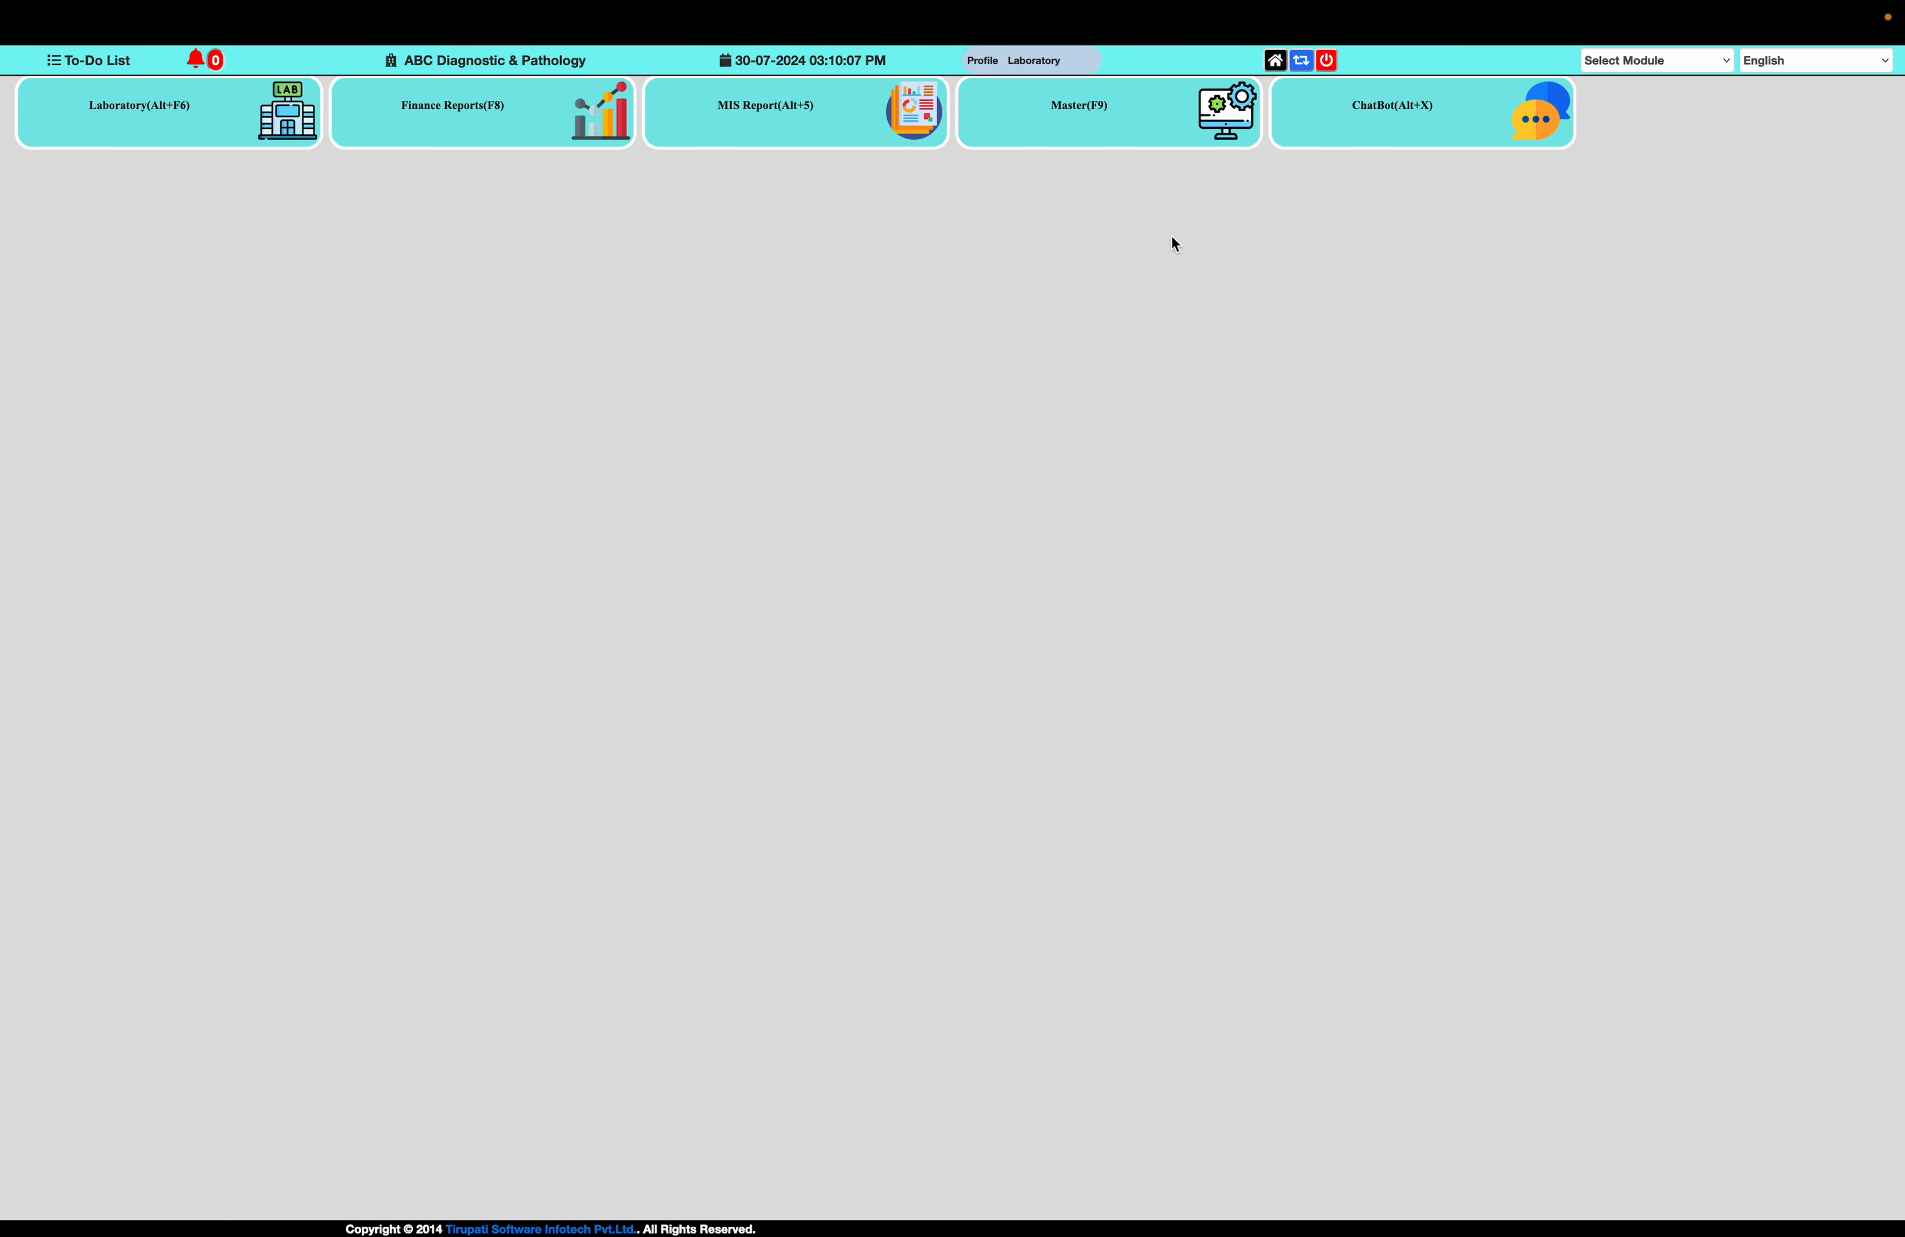
Review the existing lab test groups in the Master module and return to the master list
left_click(1094, 120)
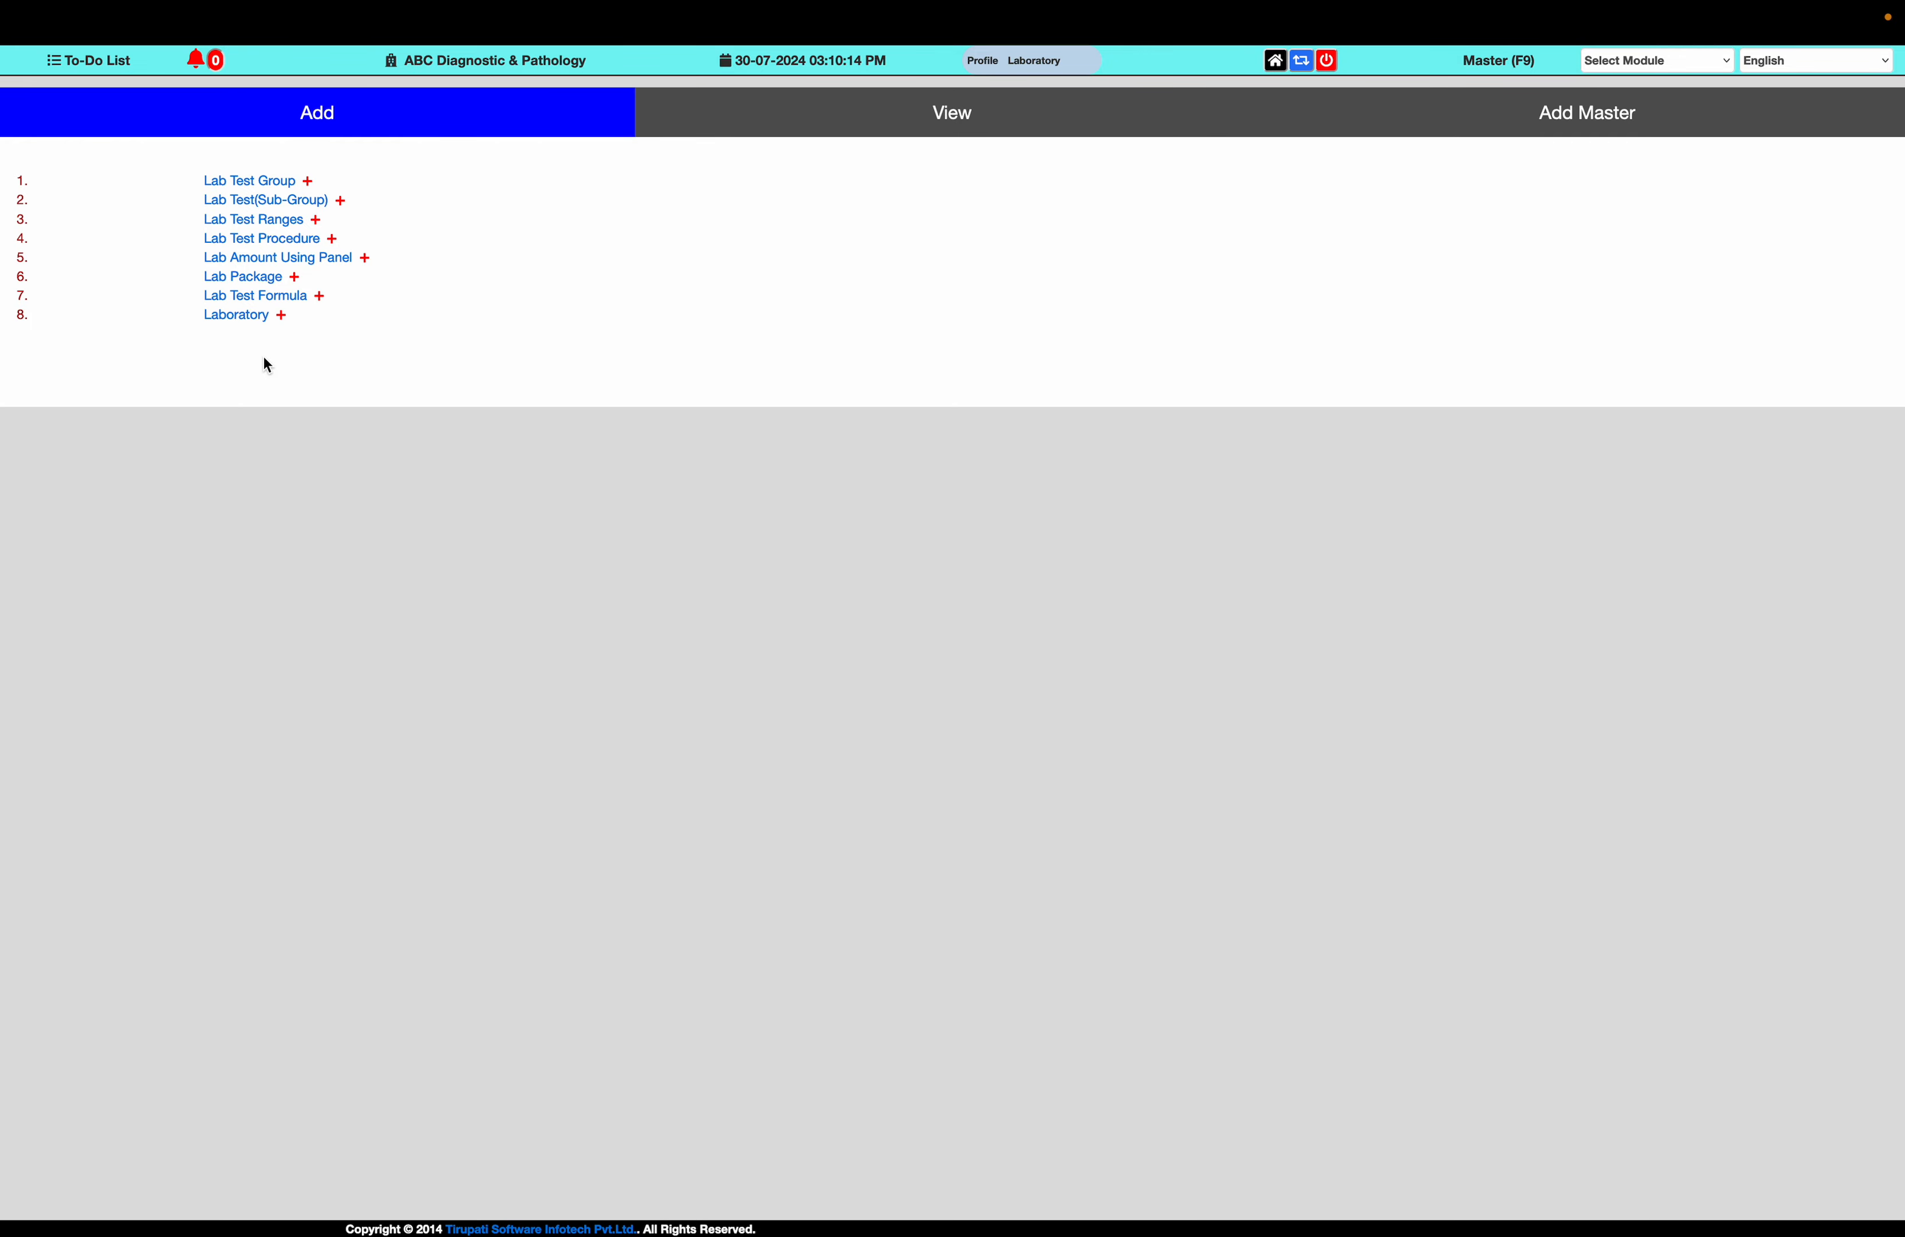
left_click(287, 243)
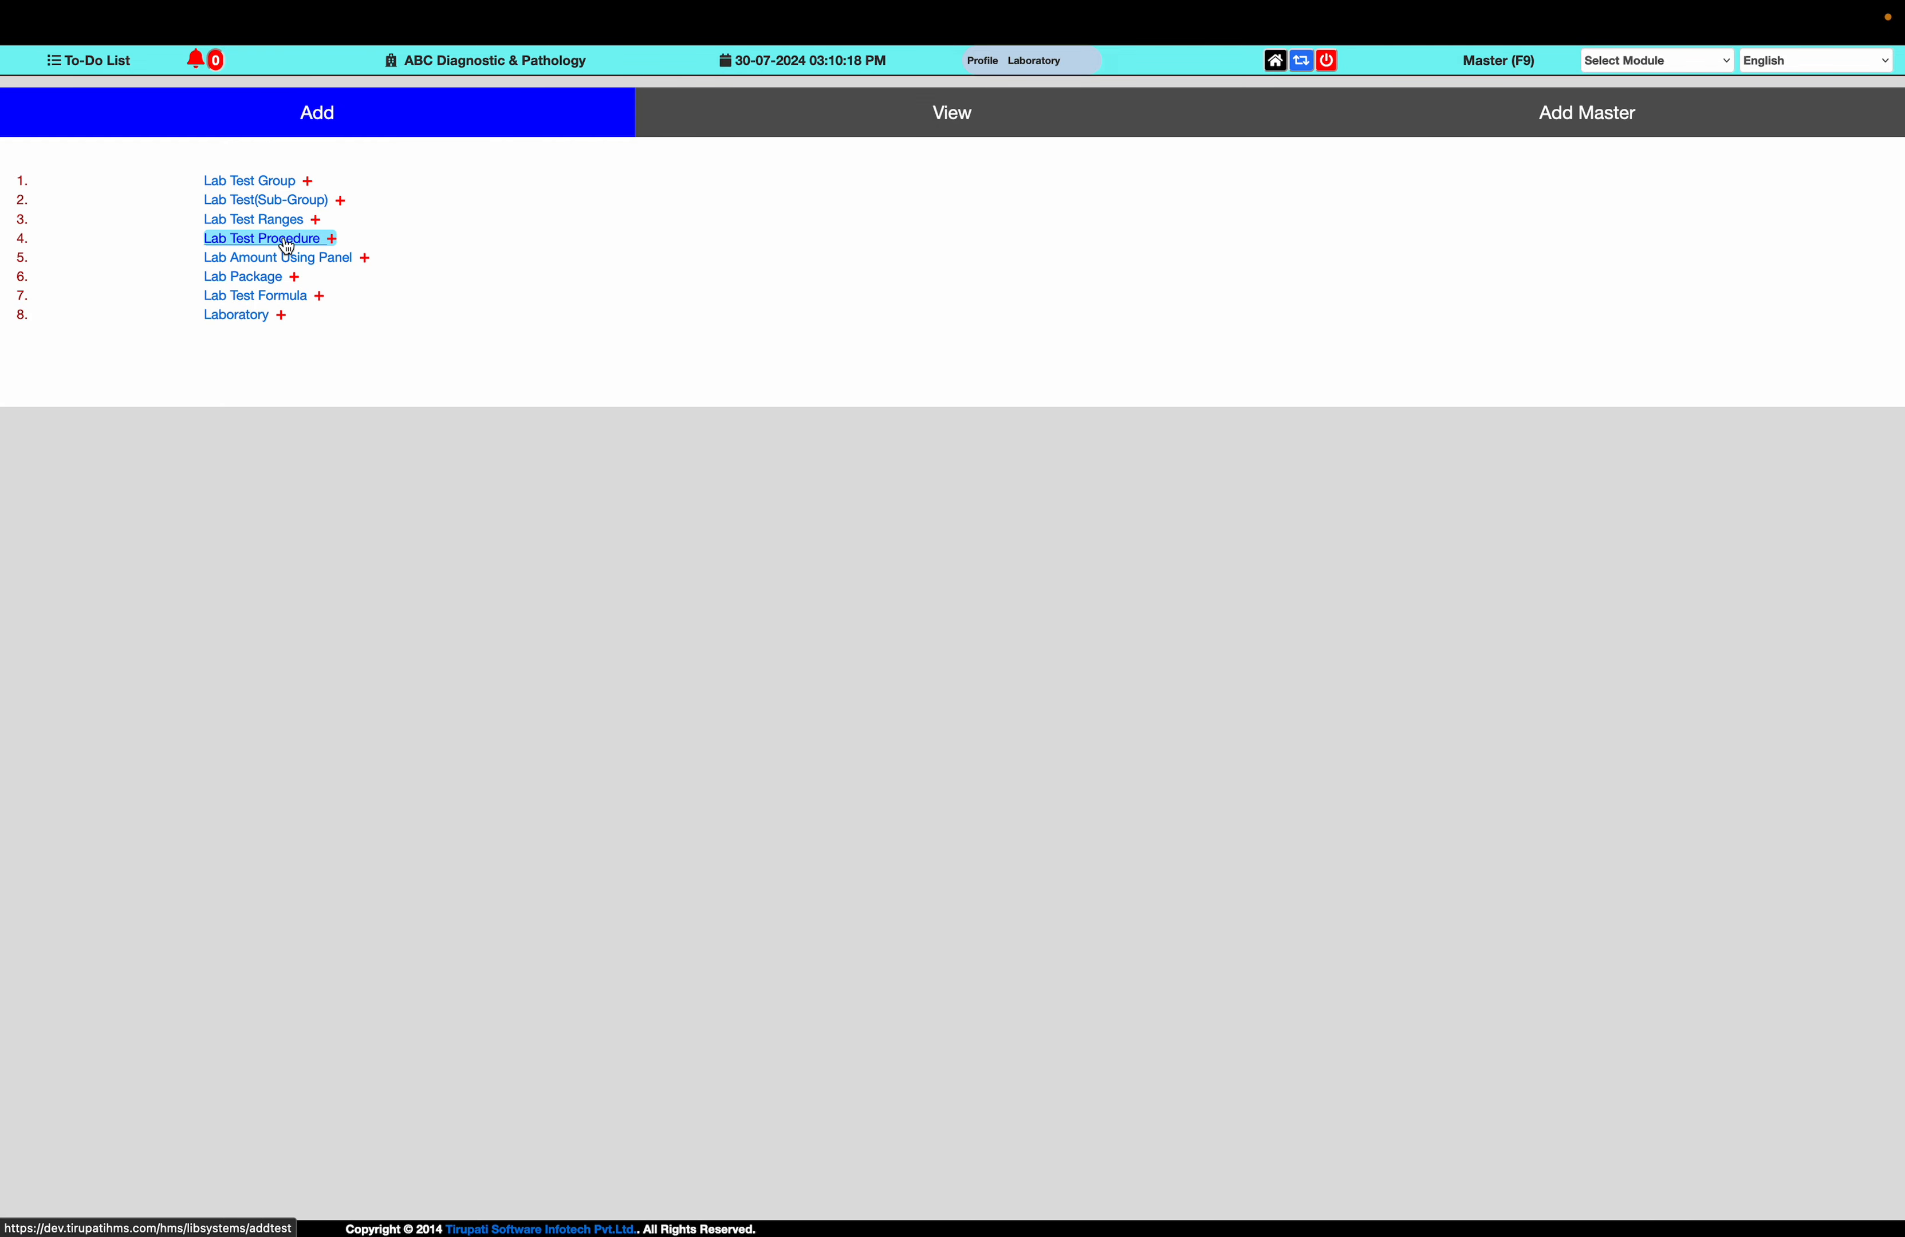
left_click(283, 183)
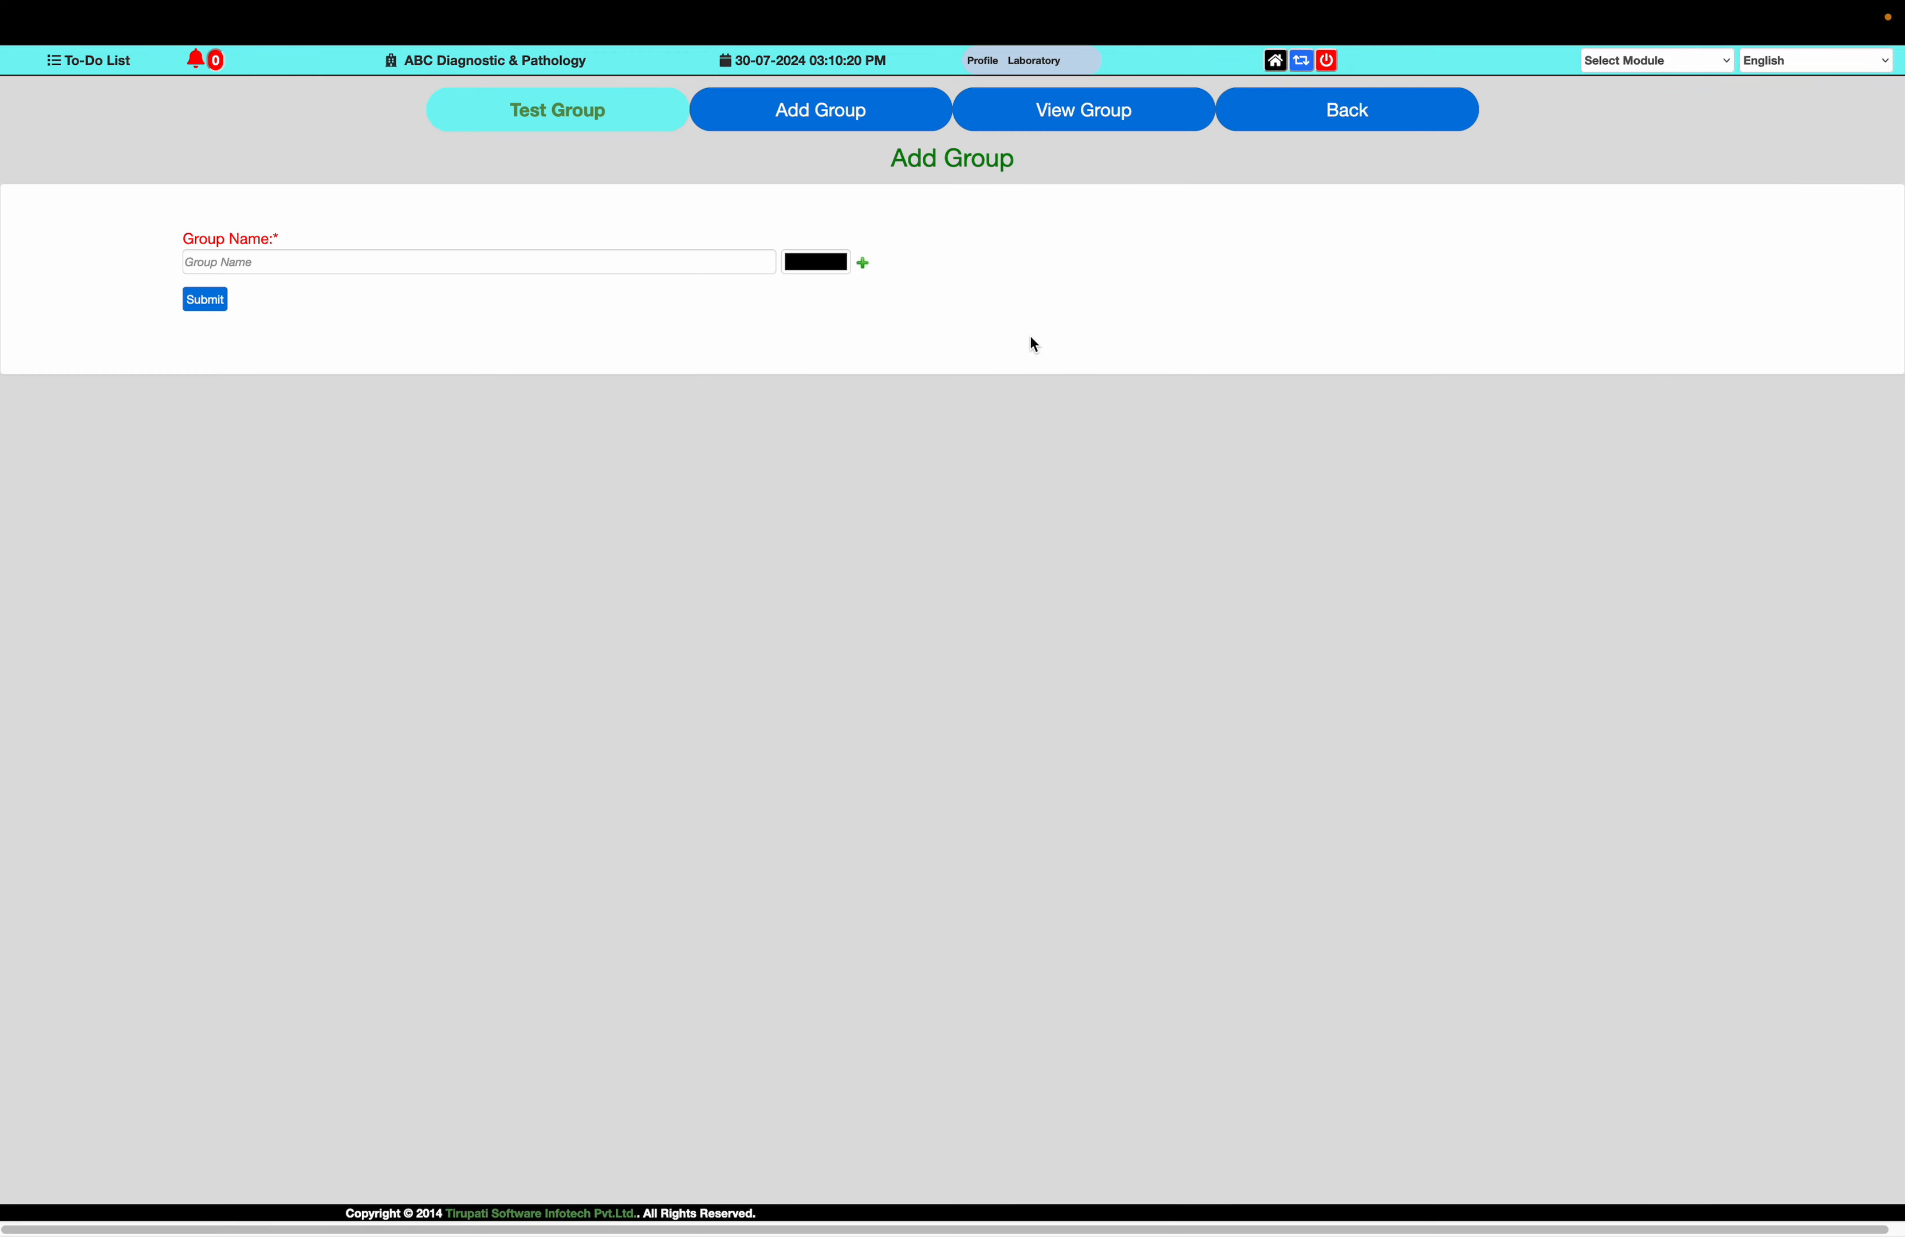
left_click(1008, 111)
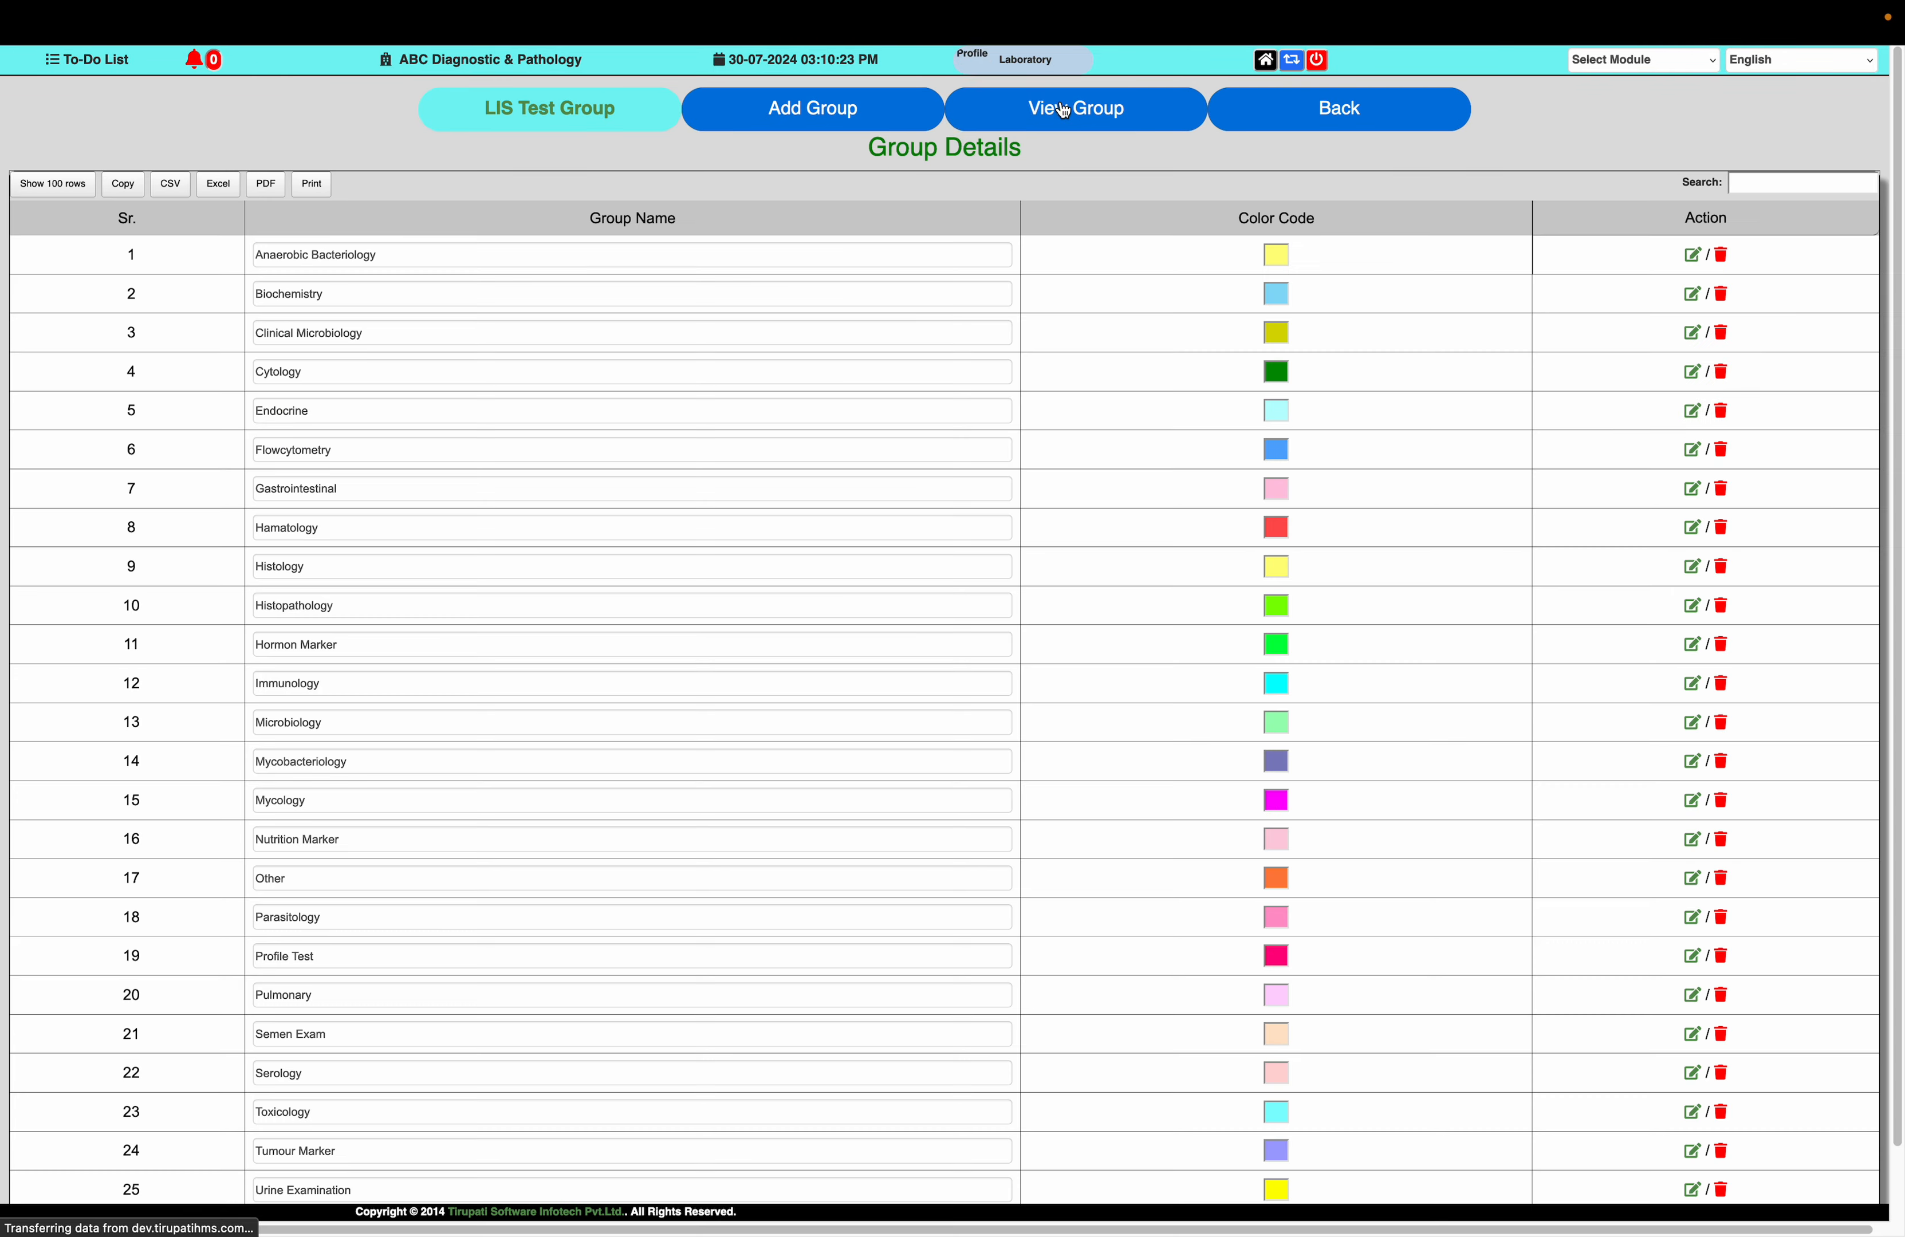
scroll(1019, 363, "down", 2)
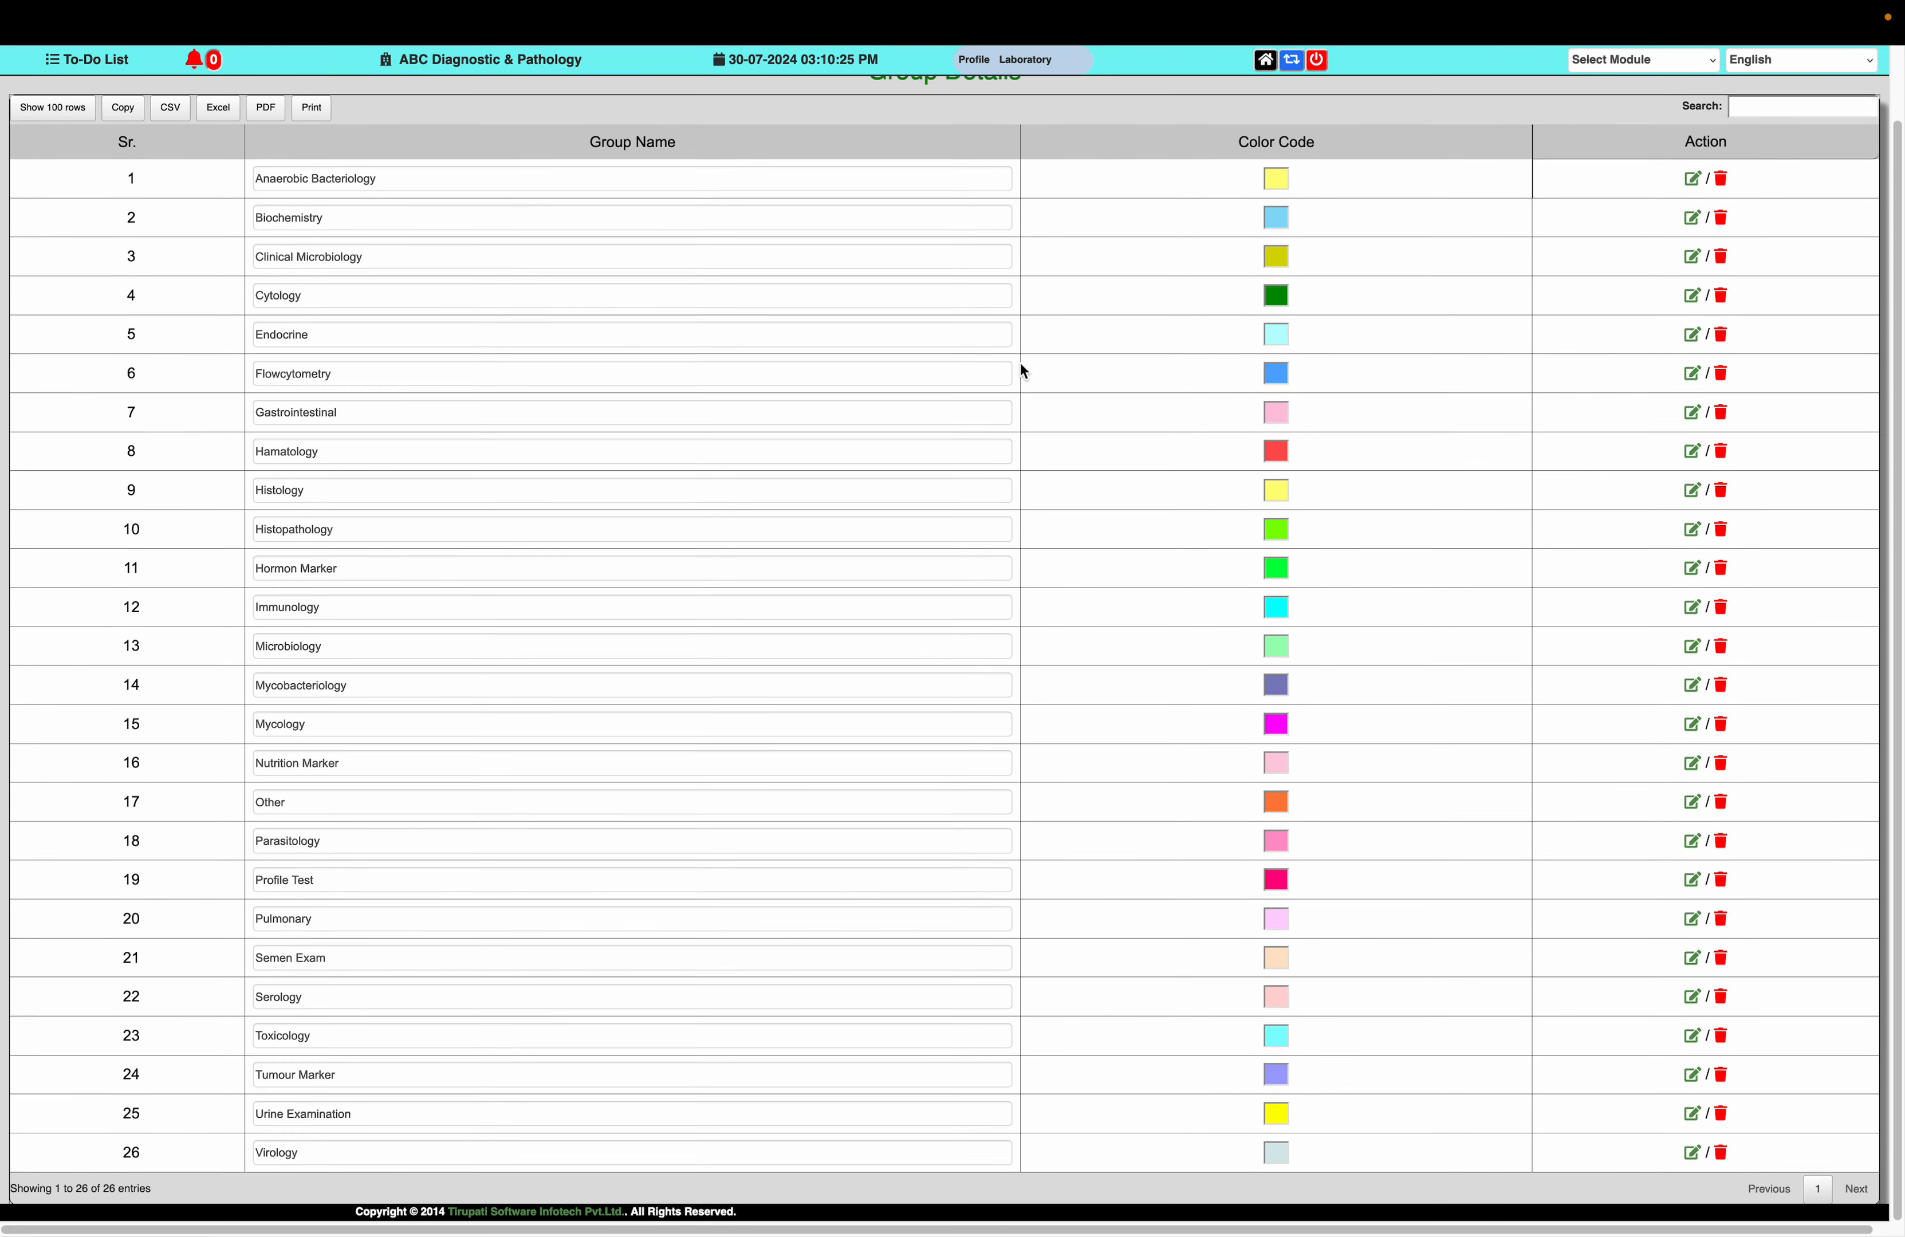
scroll(1019, 371, "up", 2)
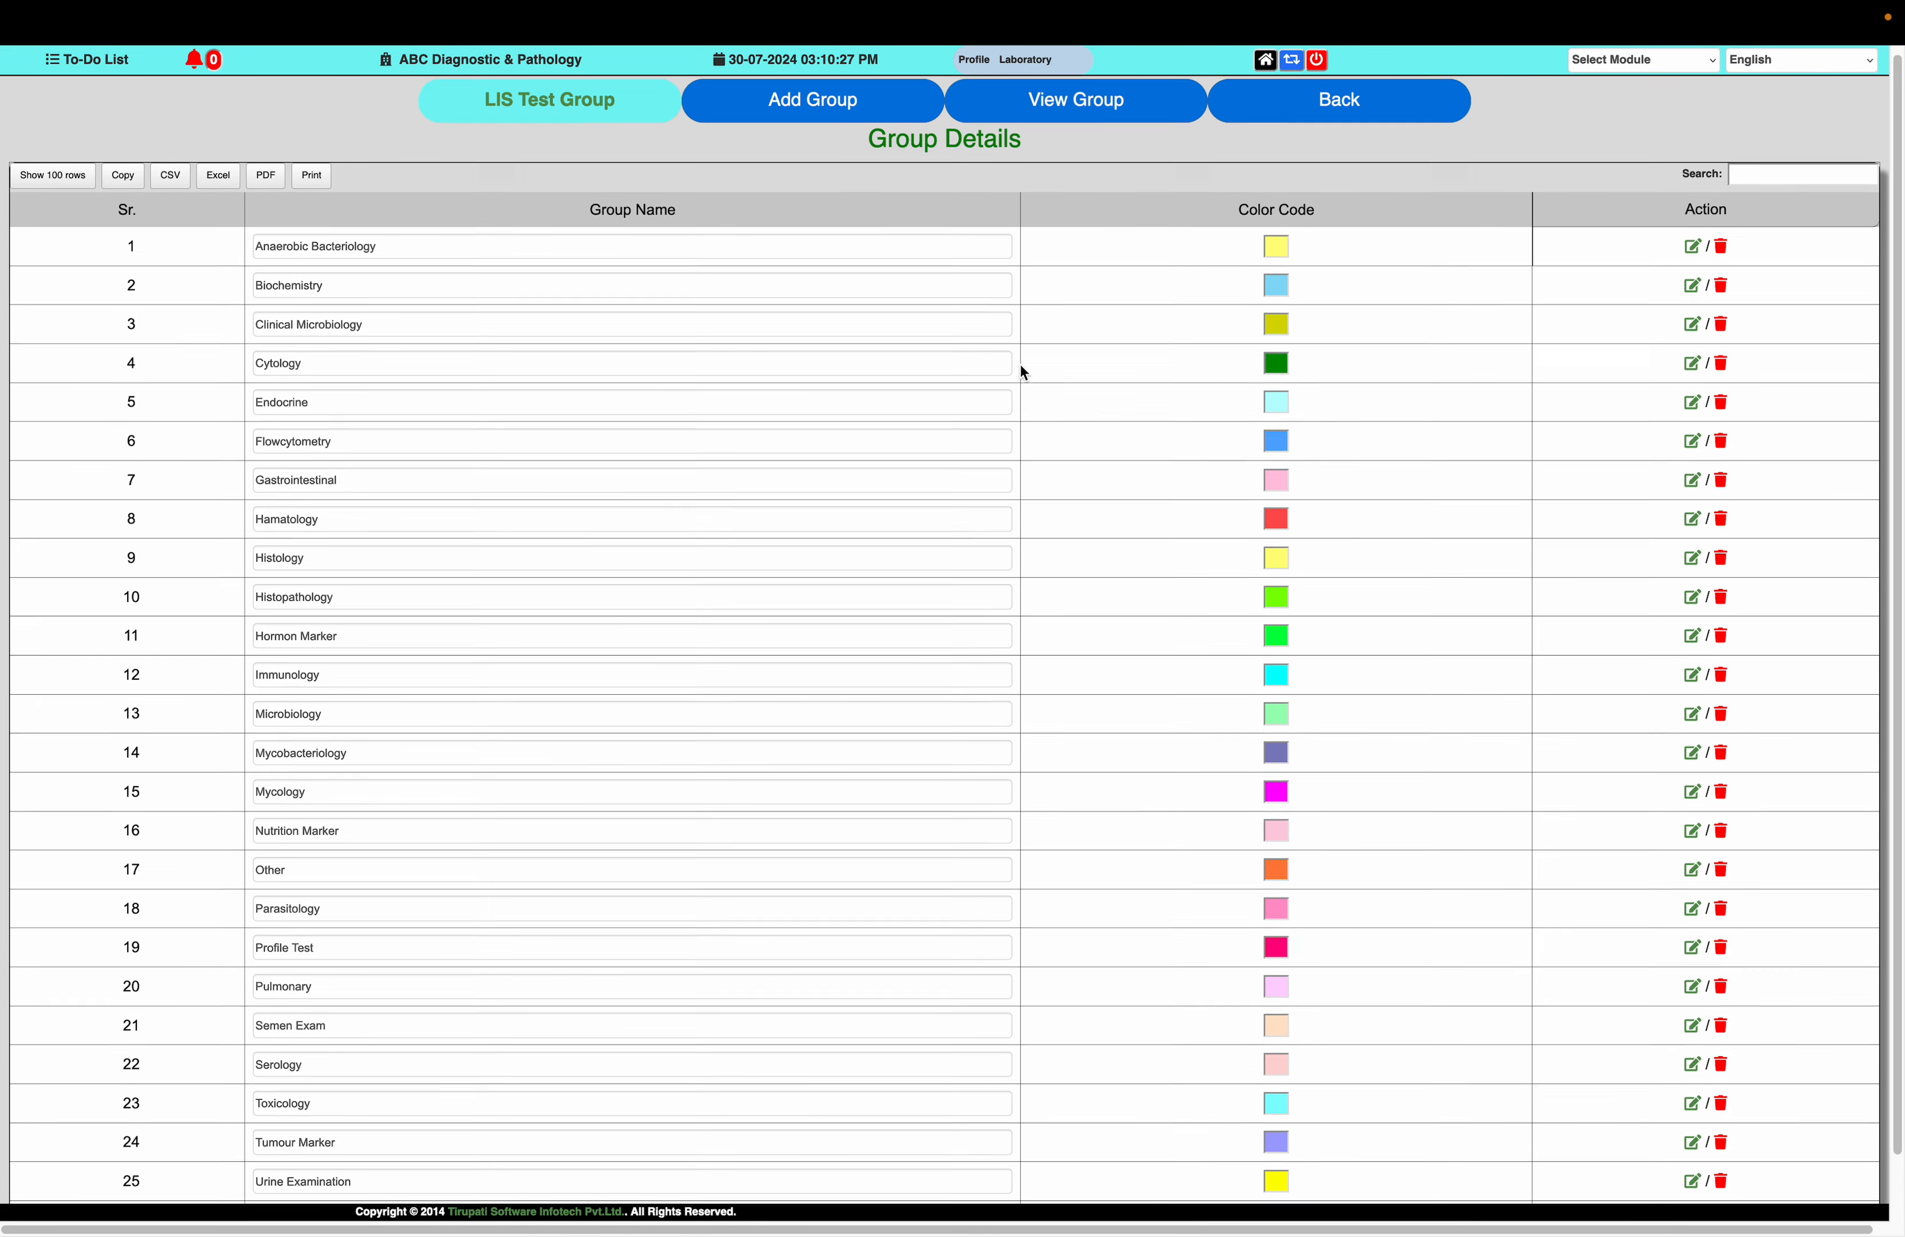
left_click(1326, 113)
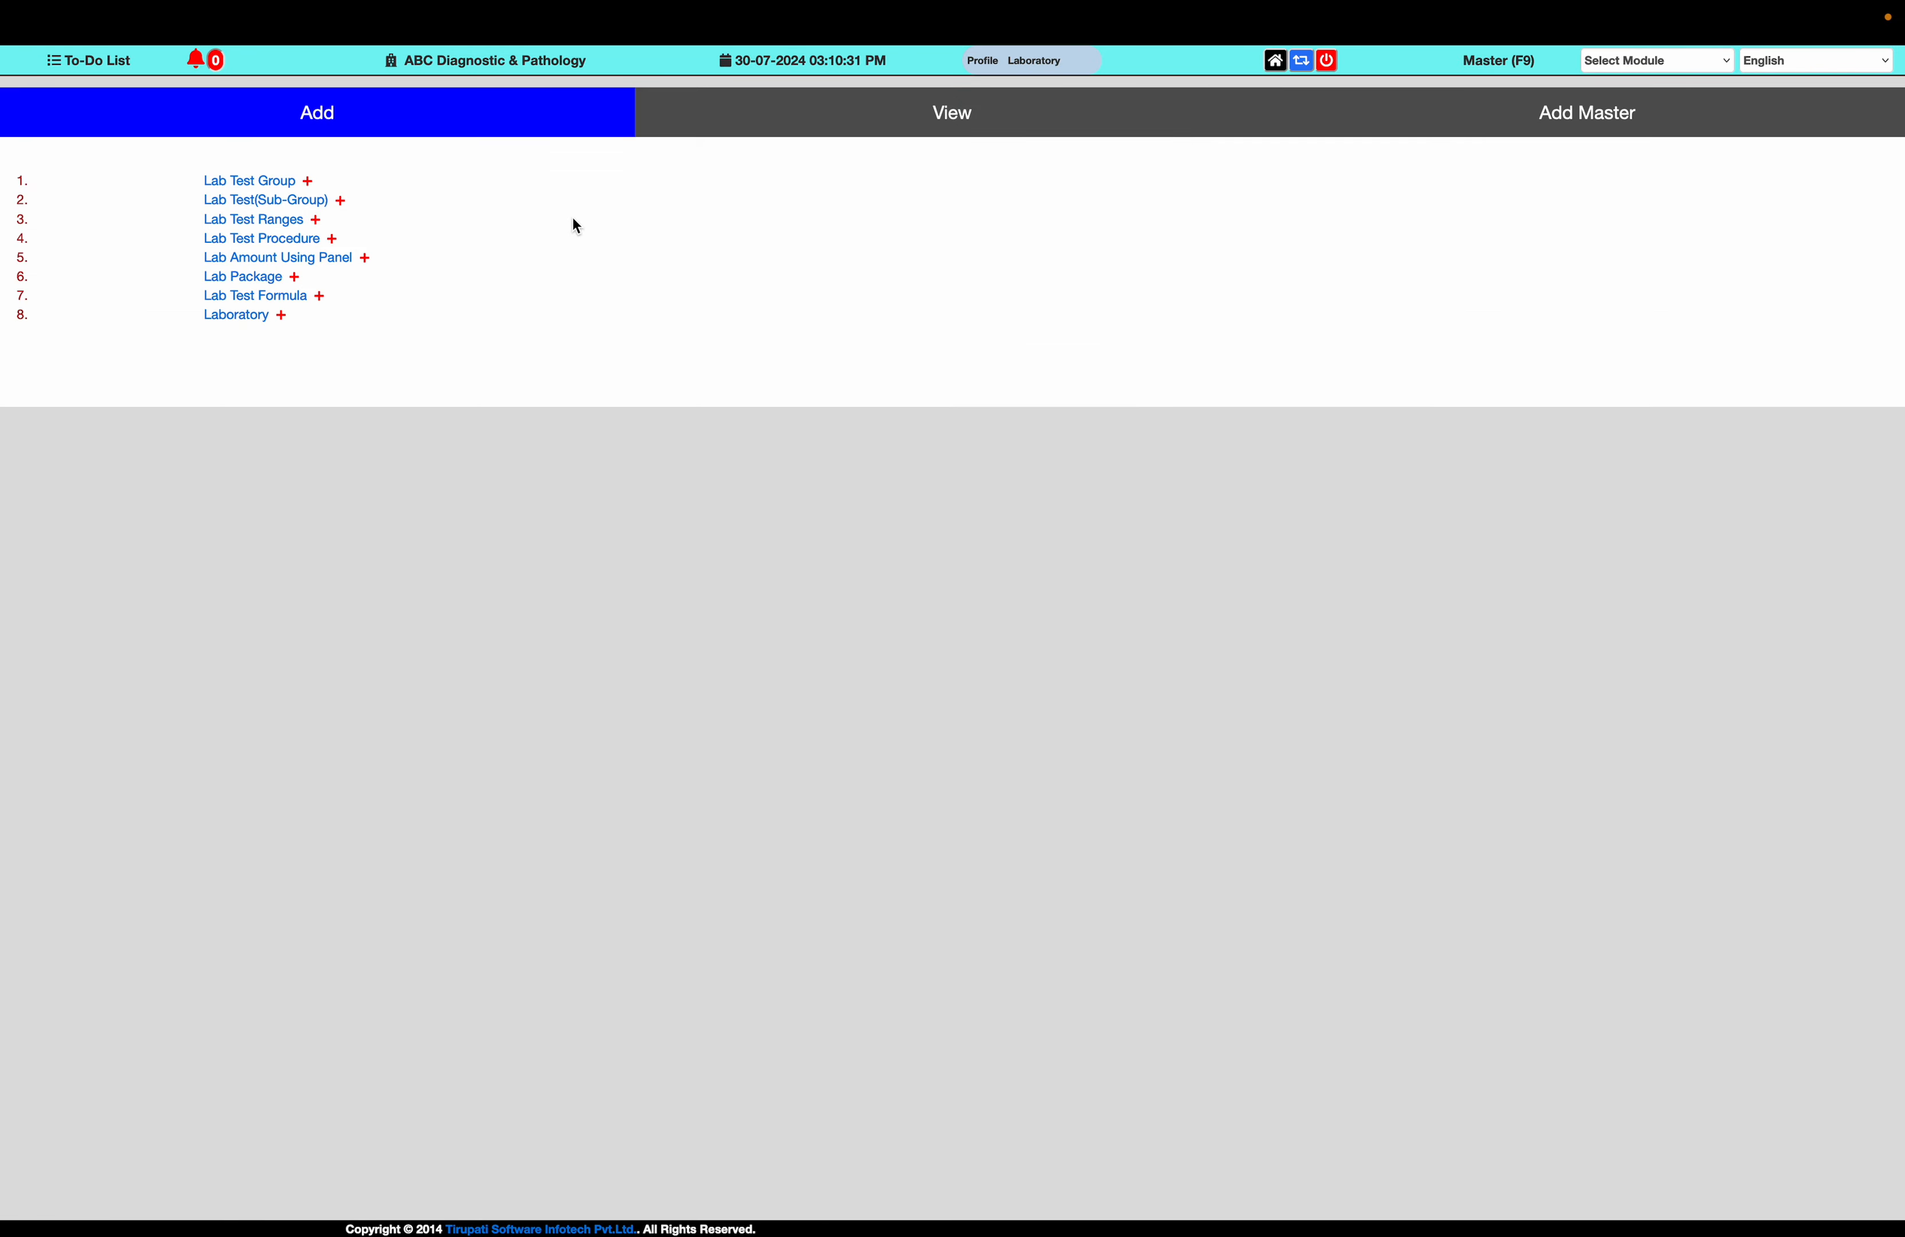
View the existing lab tests from the Lab Test (Sub-Group) master and list all rows
left_click(266, 201)
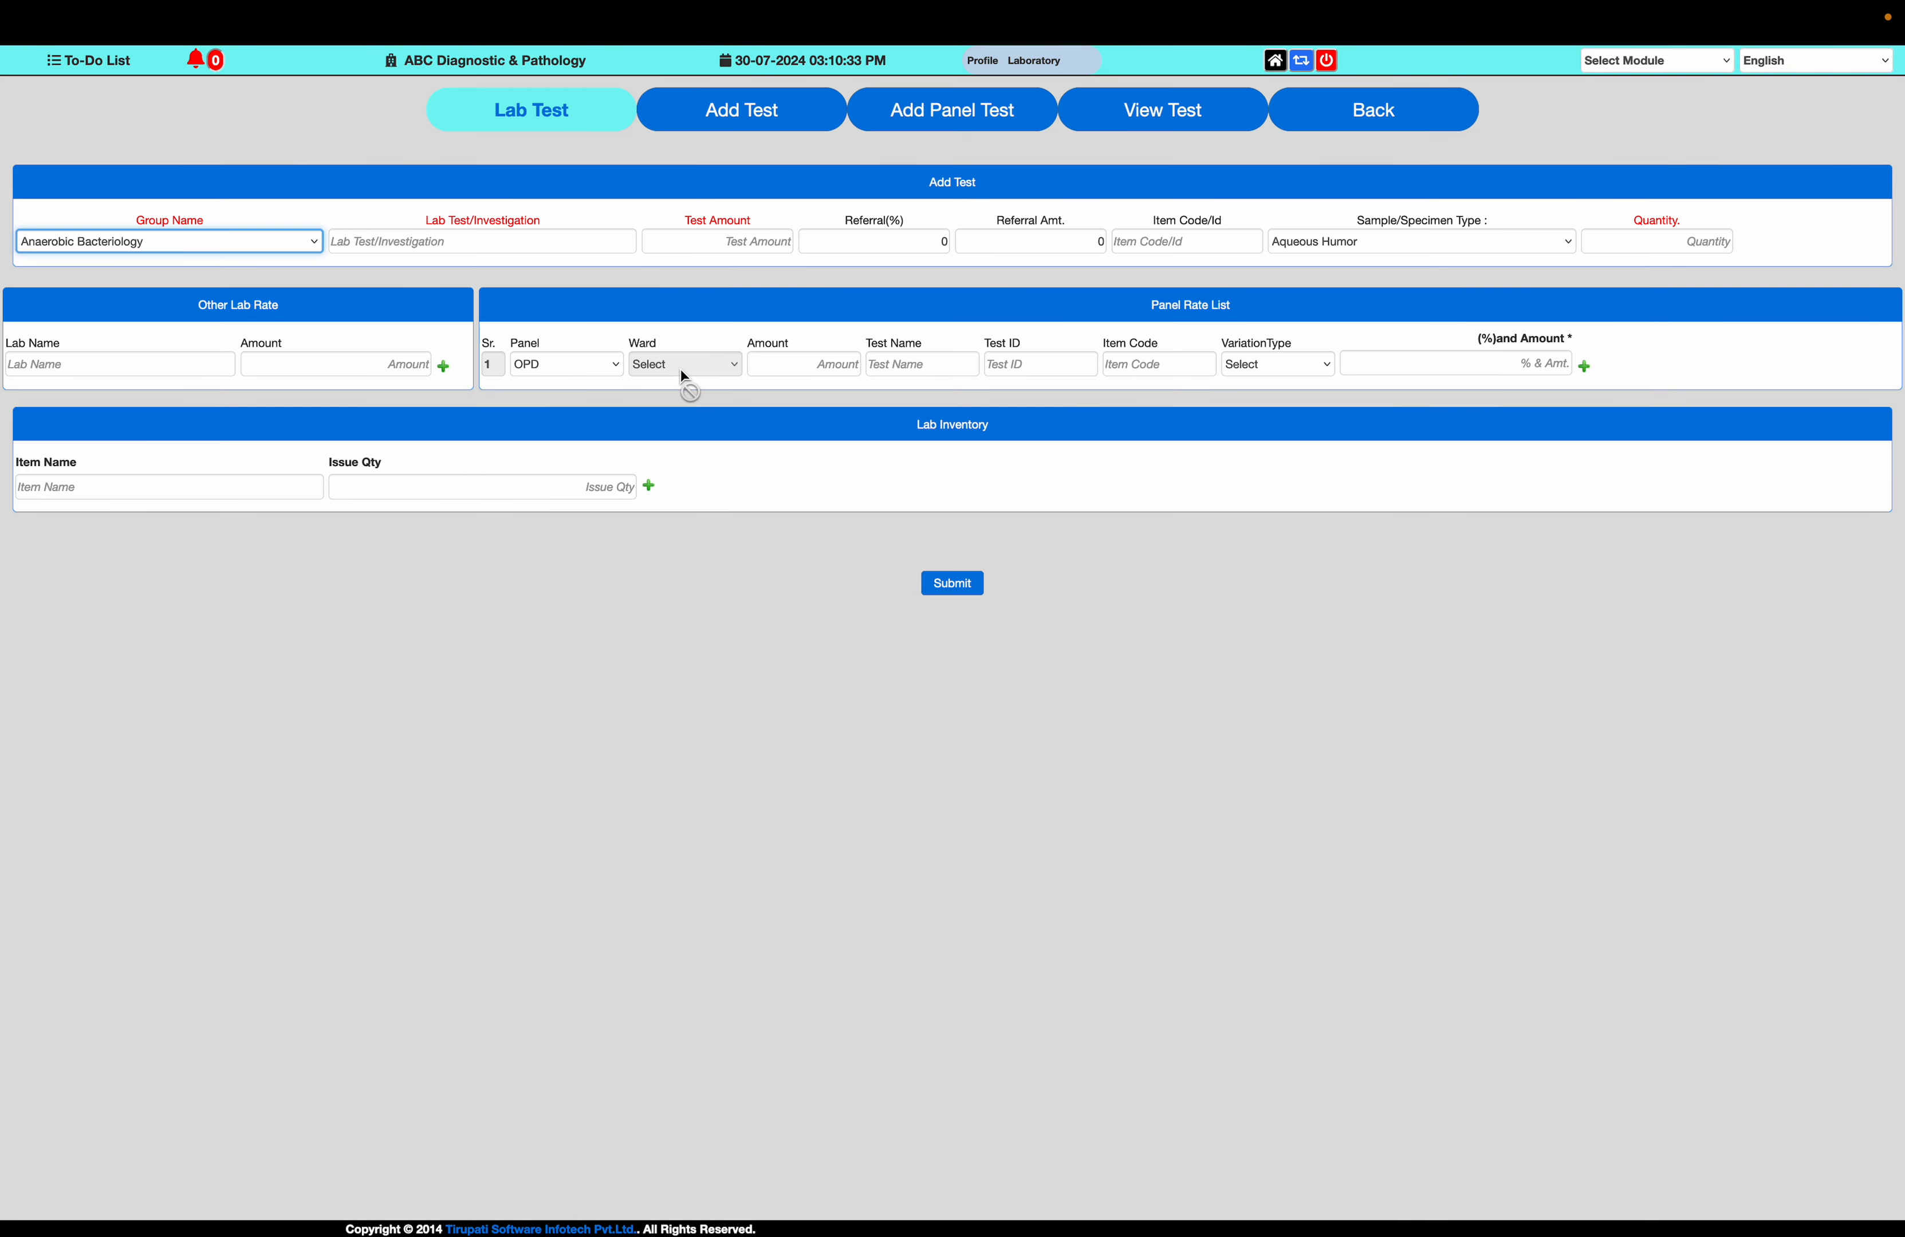
left_click(1116, 115)
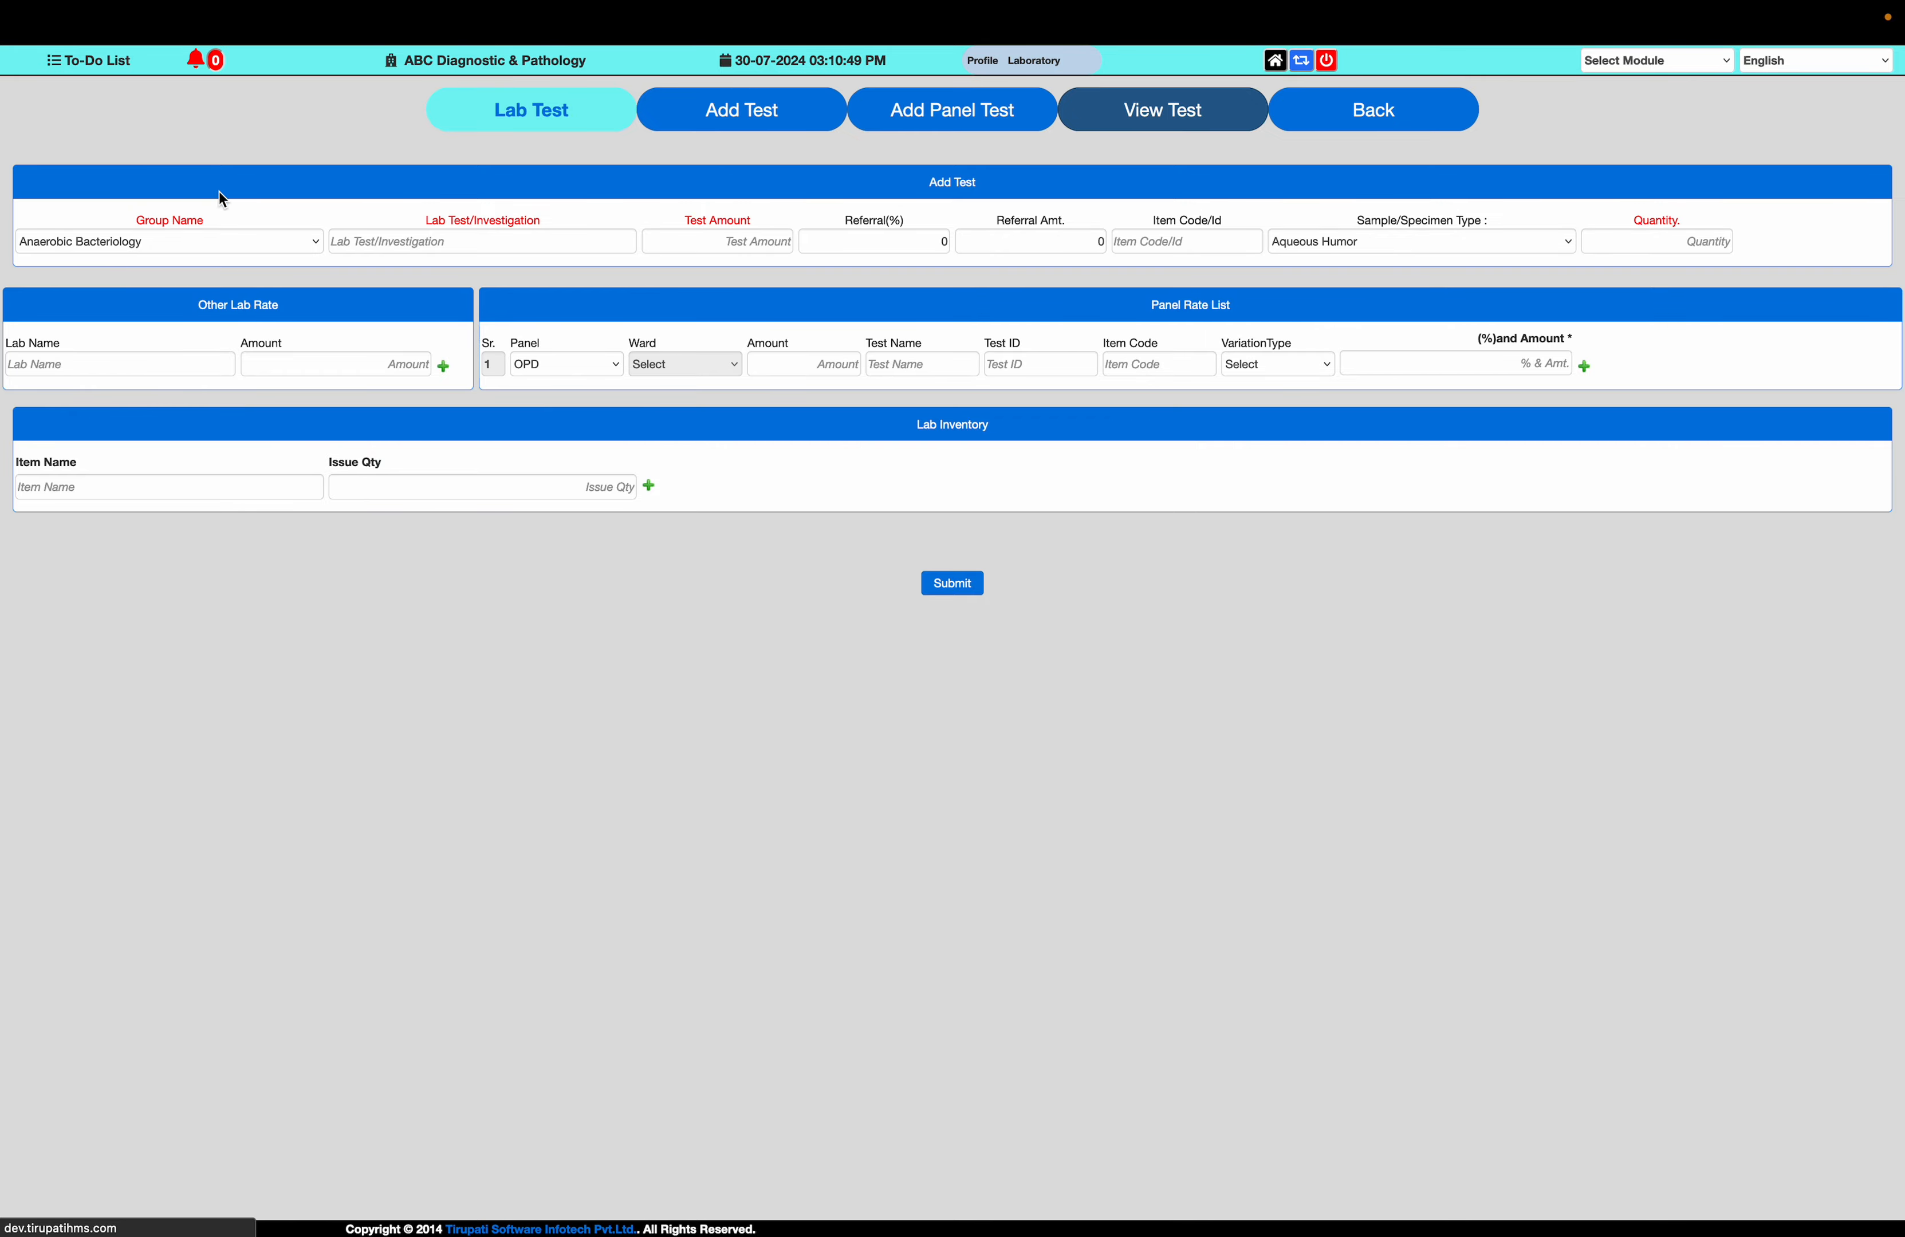
left_click(187, 239)
left_click(186, 238)
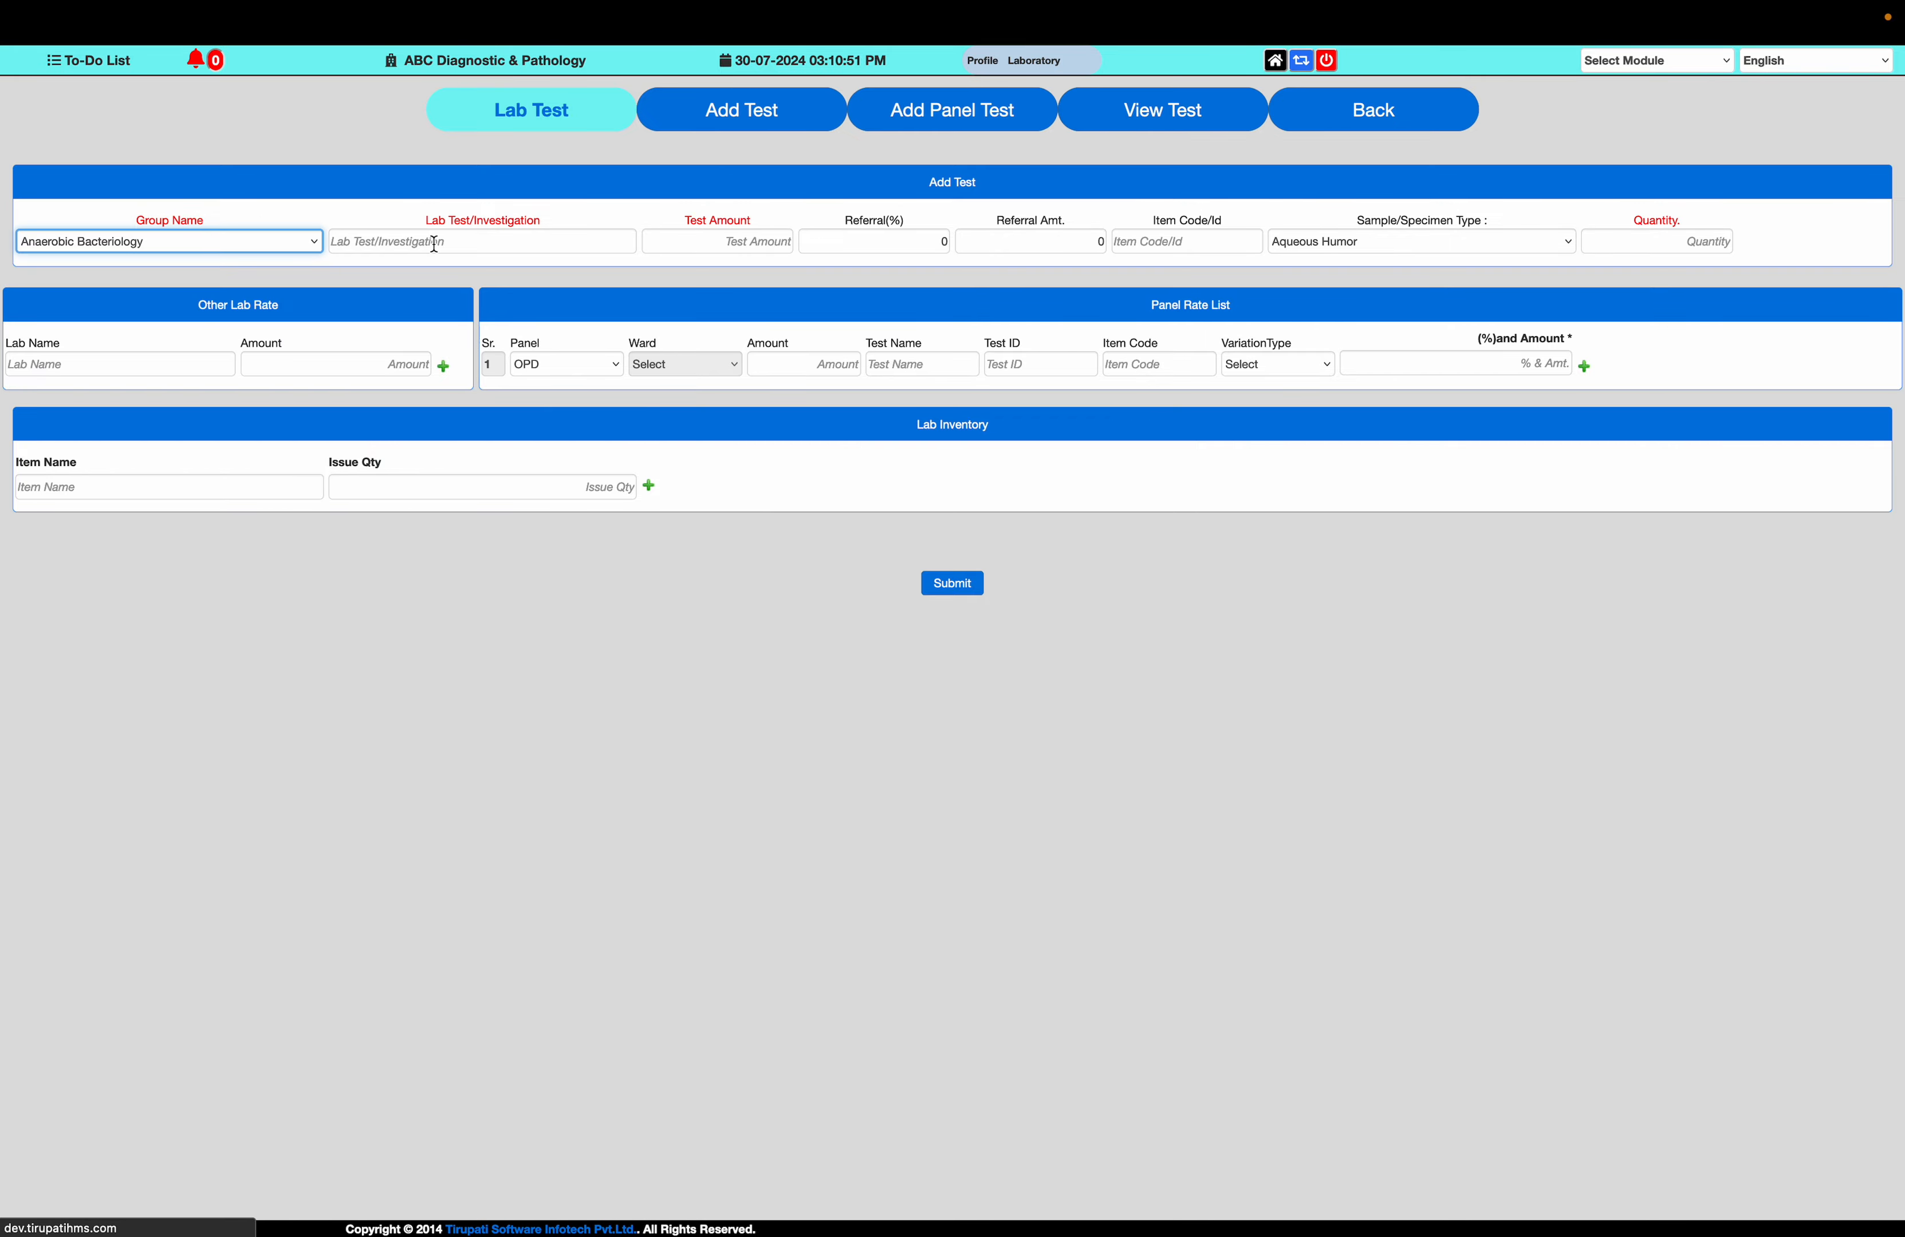
left_click(434, 242)
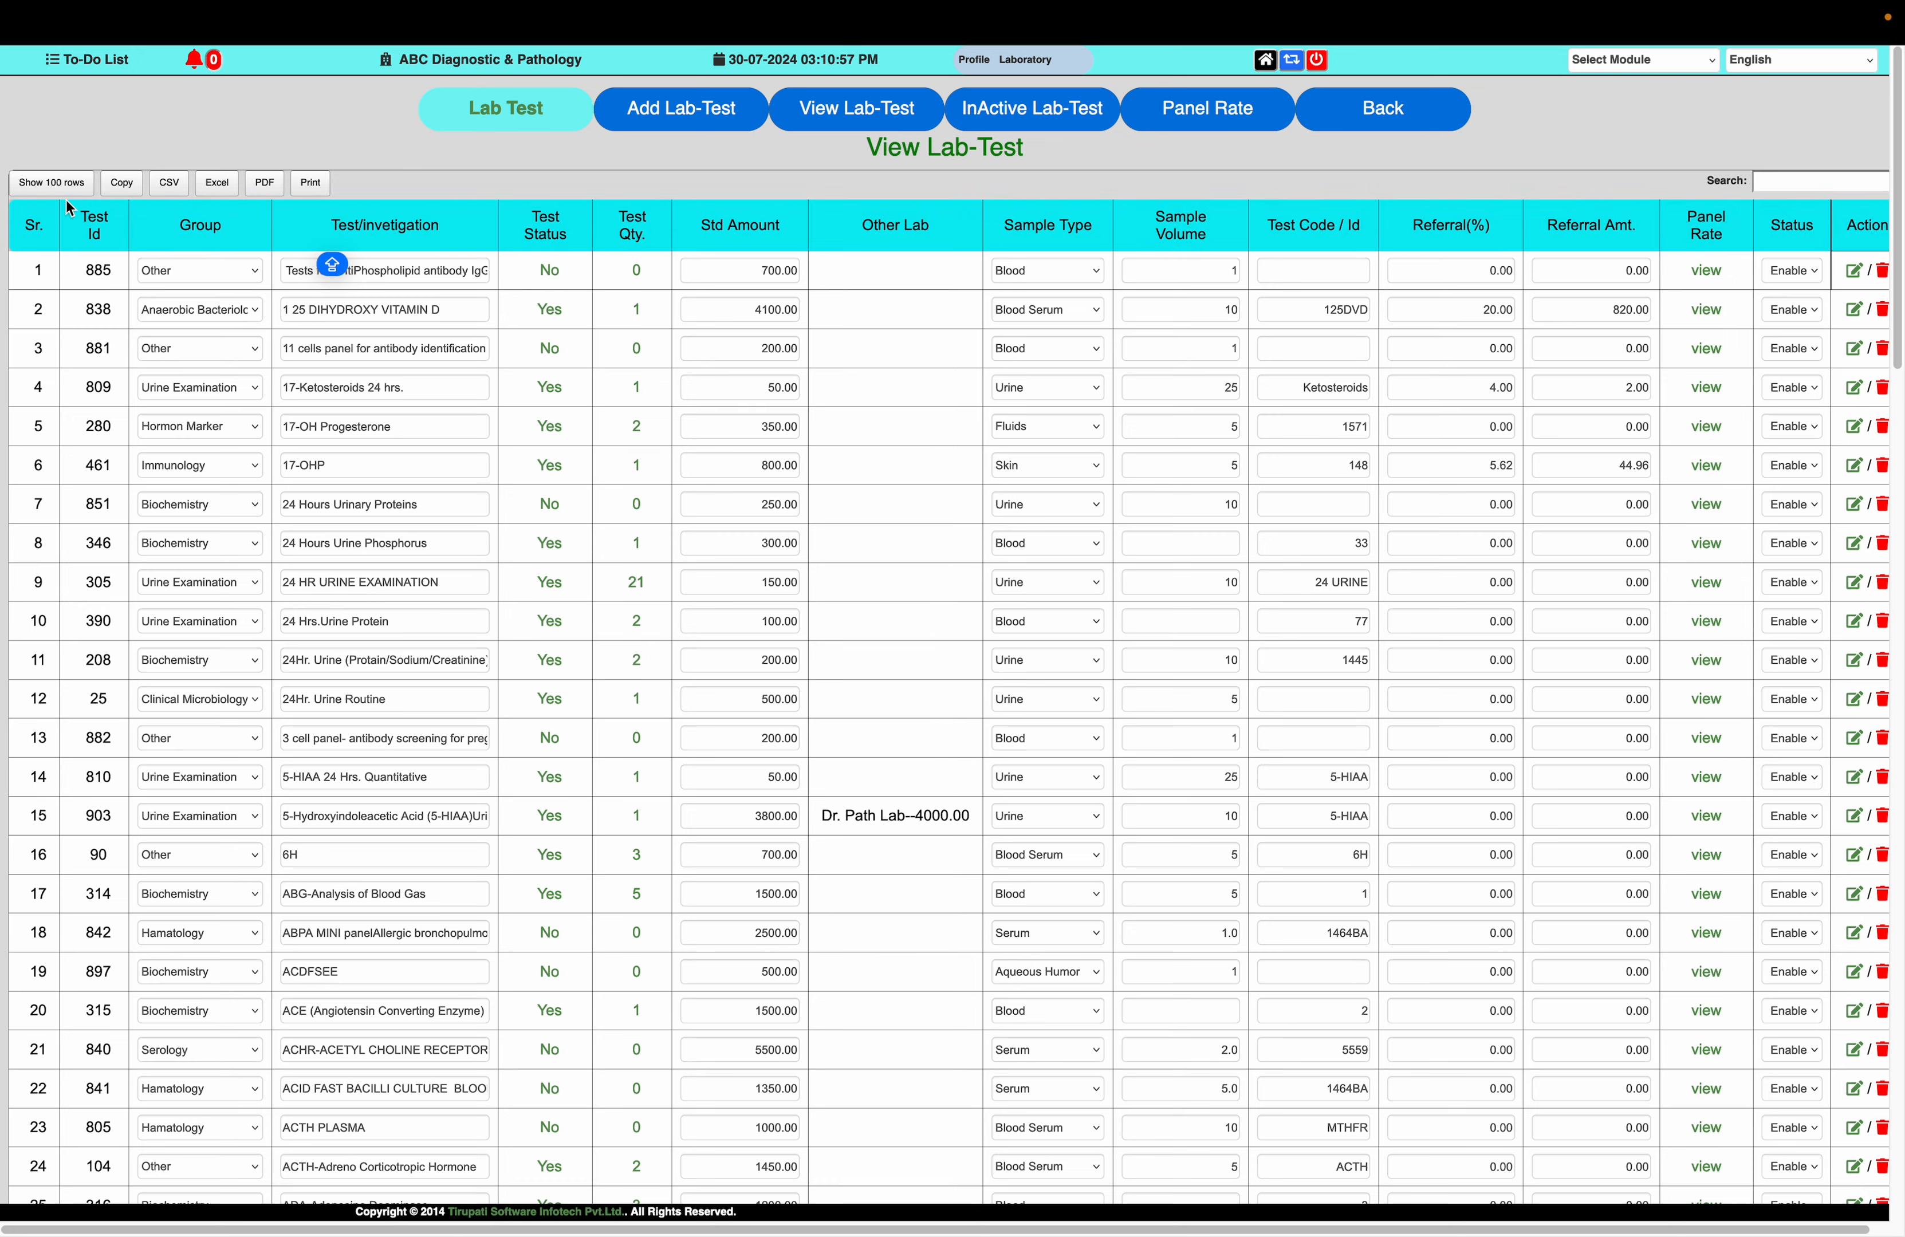
left_click(62, 182)
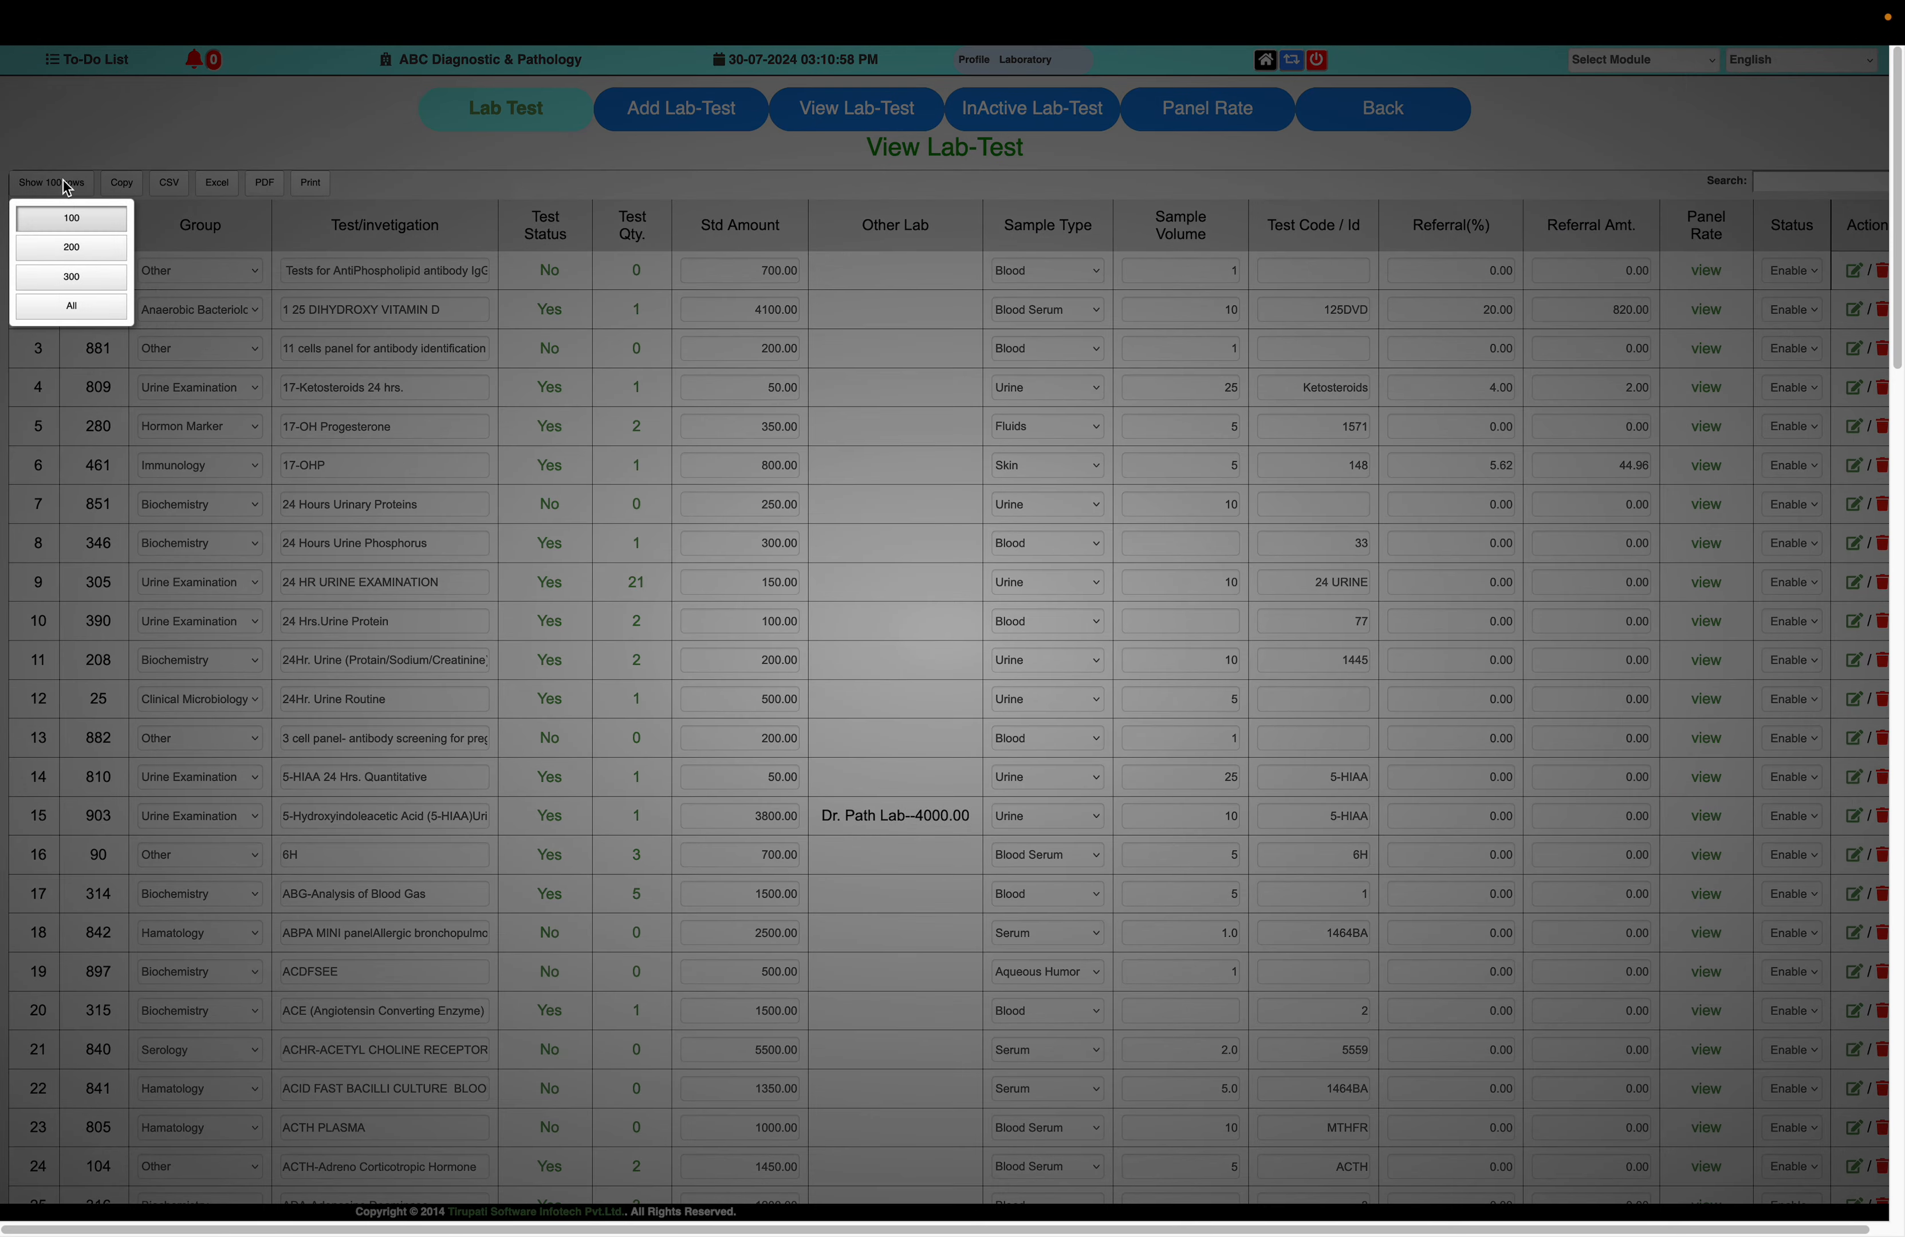
left_click(72, 306)
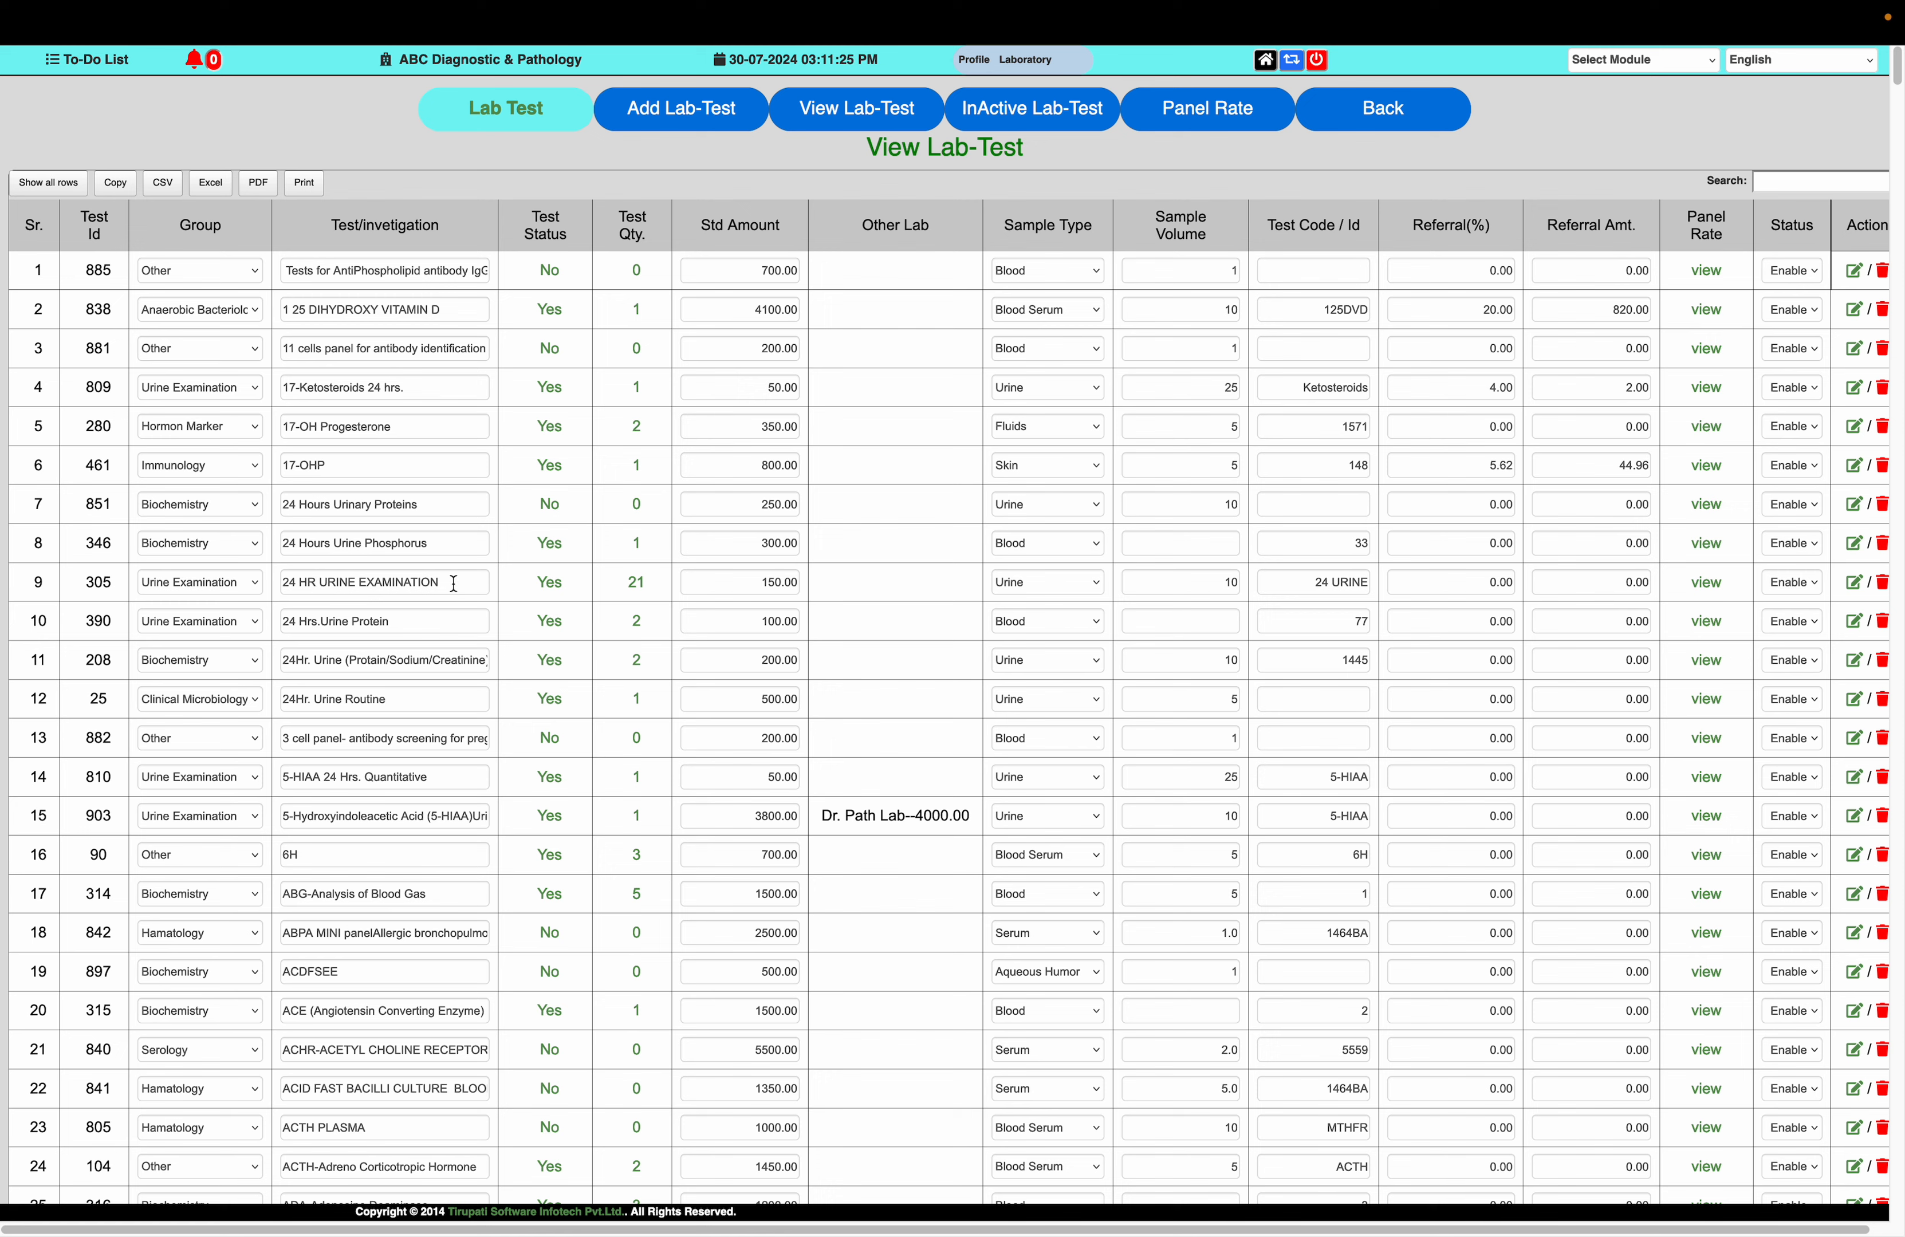
Examine the test procedures under 24 HR URINE EXAMINATION and close their page
left_click(636, 583)
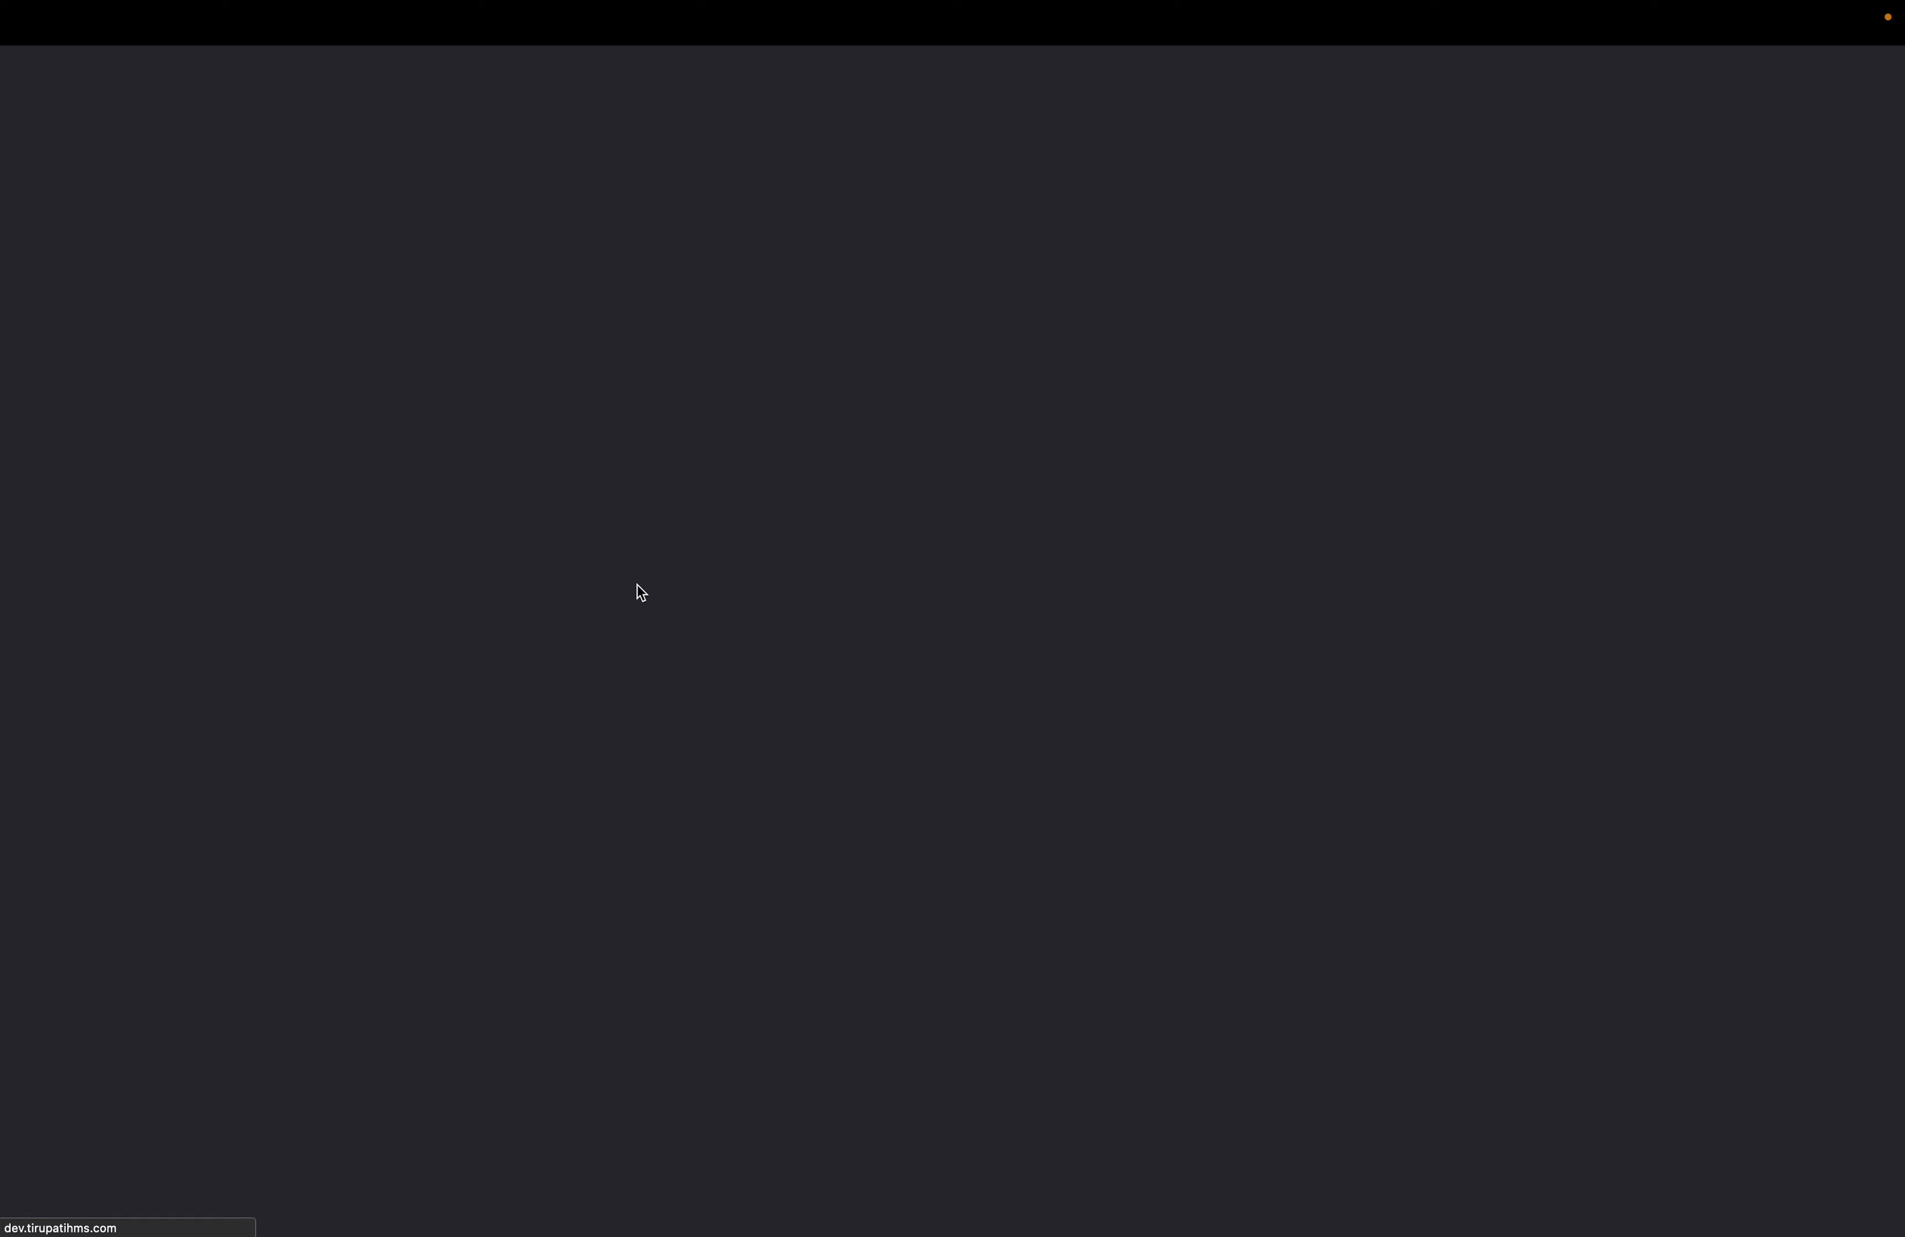
scroll(637, 585, "down", 3)
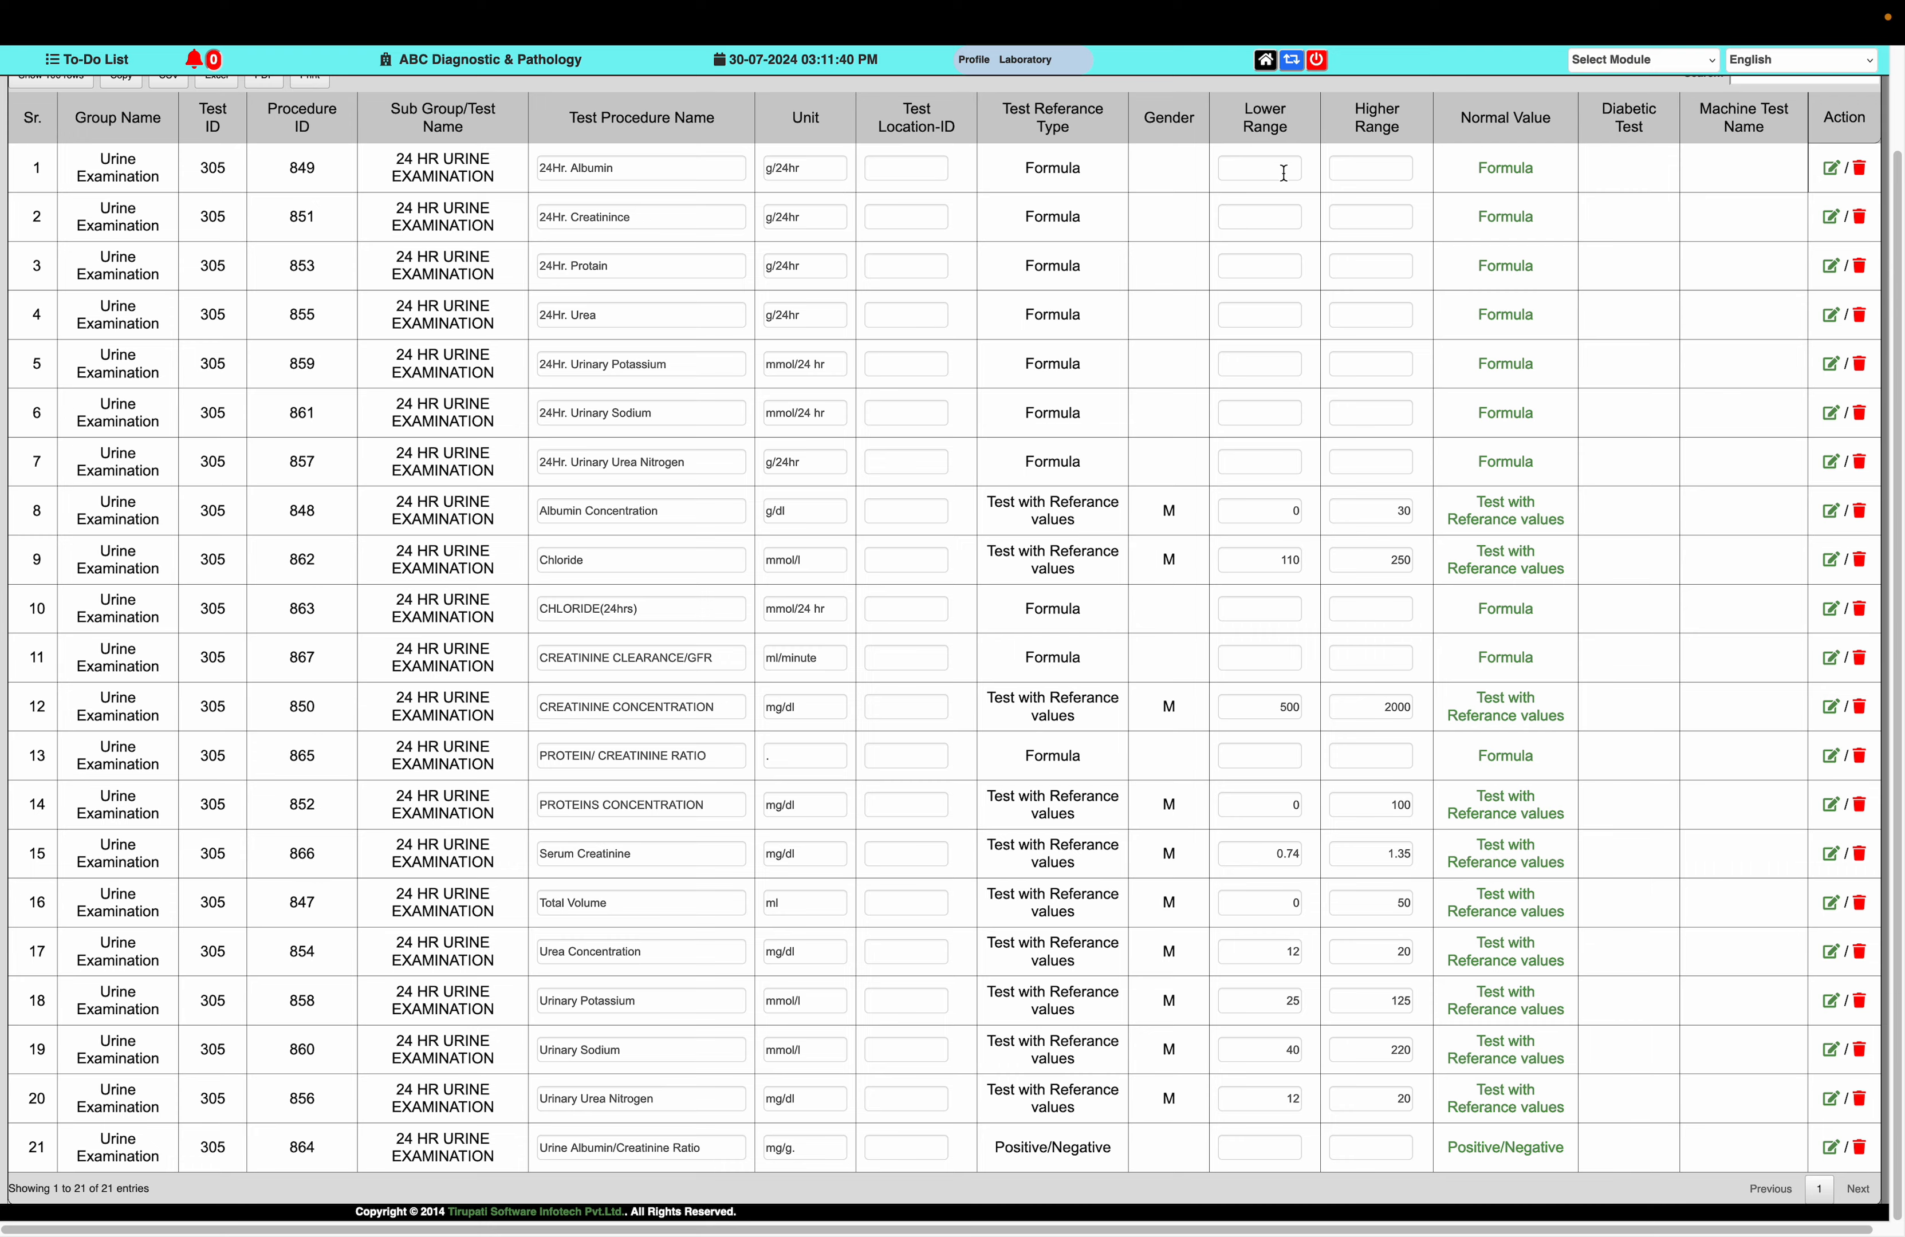
scroll(1284, 173, "up", 3)
mouse_move(537, 8)
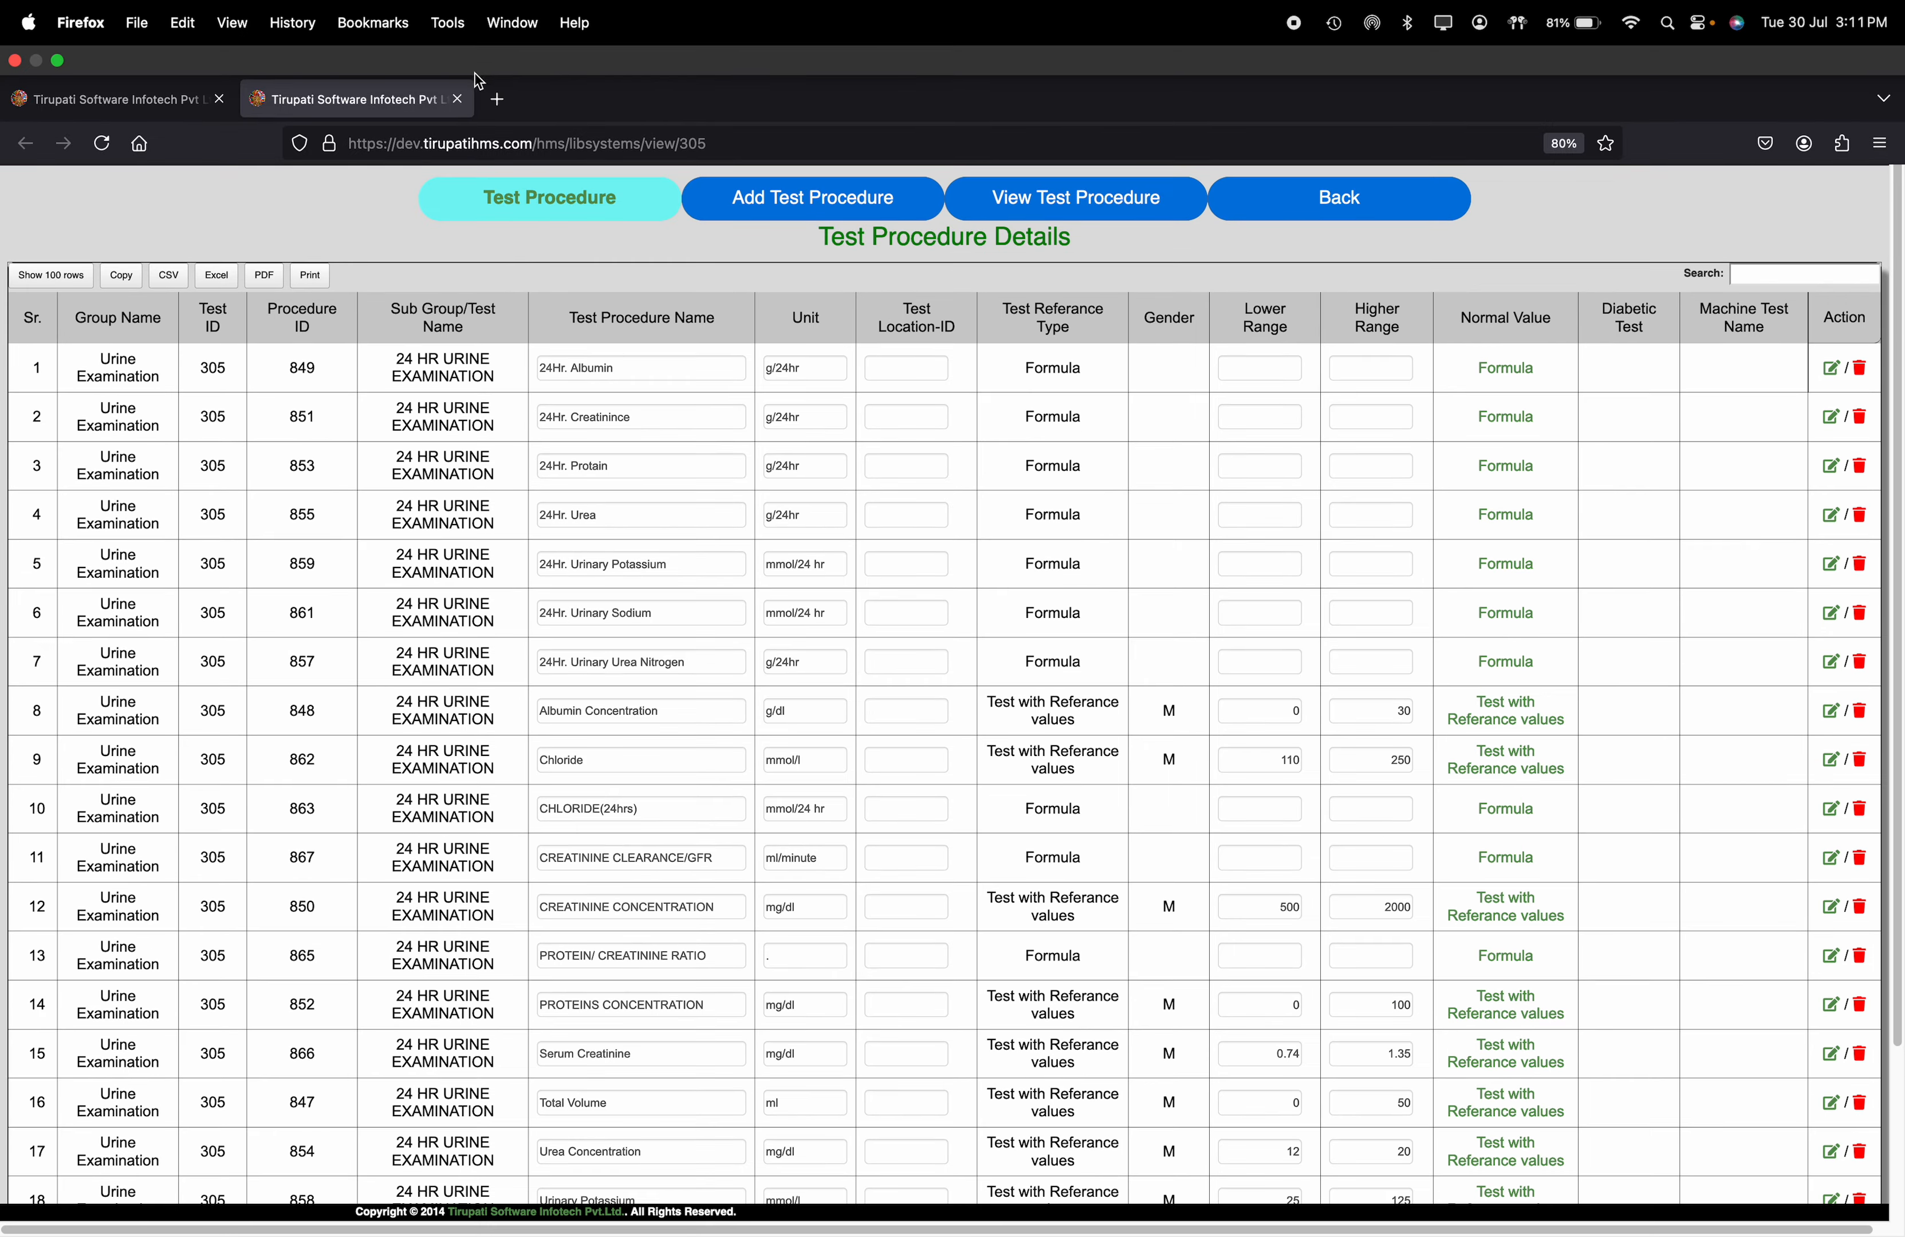
left_click(458, 99)
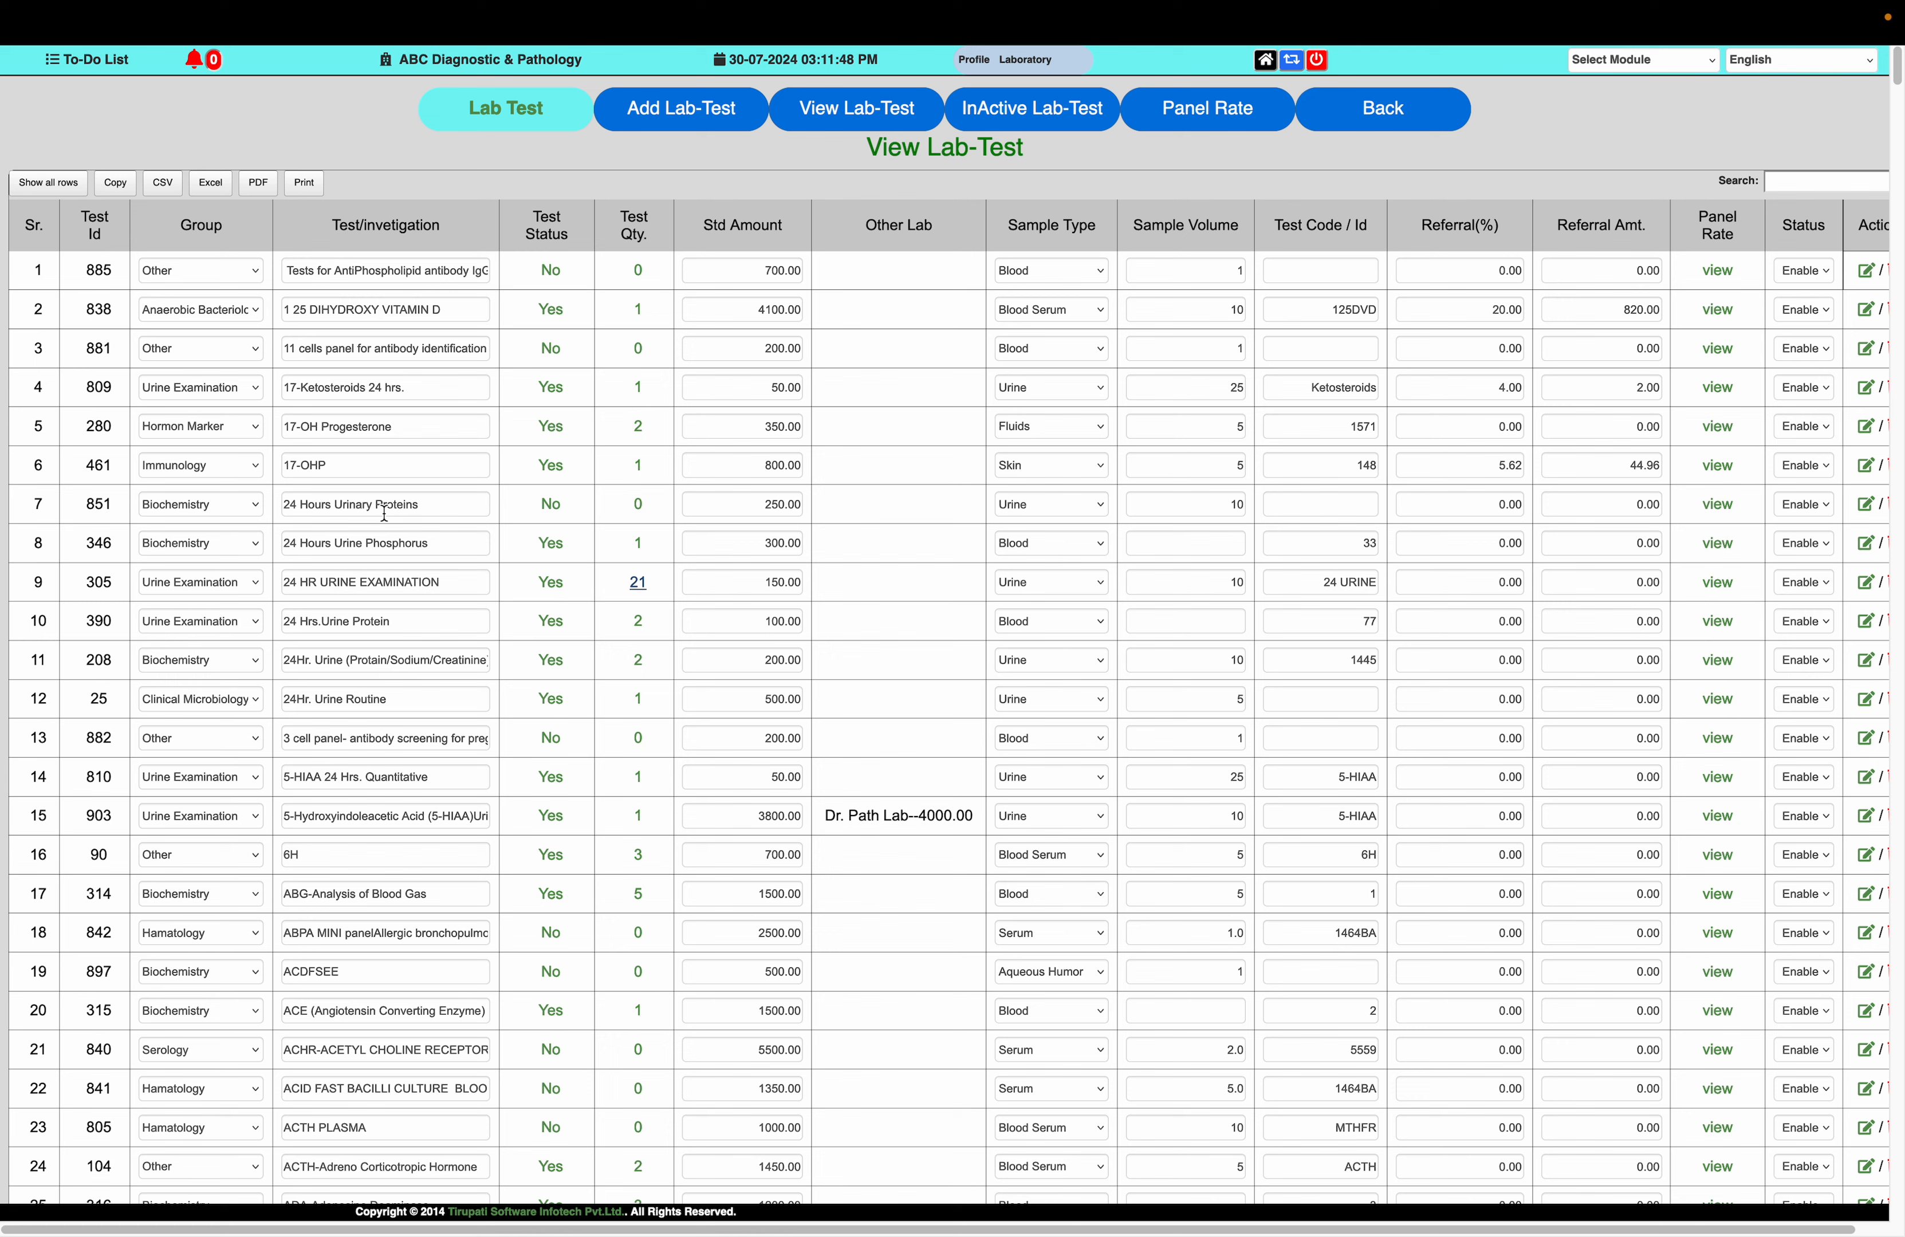
Start a new test procedure for the 24 Hours Urinary Proteins test and name it 24 HR URINARY PROTAIN
left_click(551, 505)
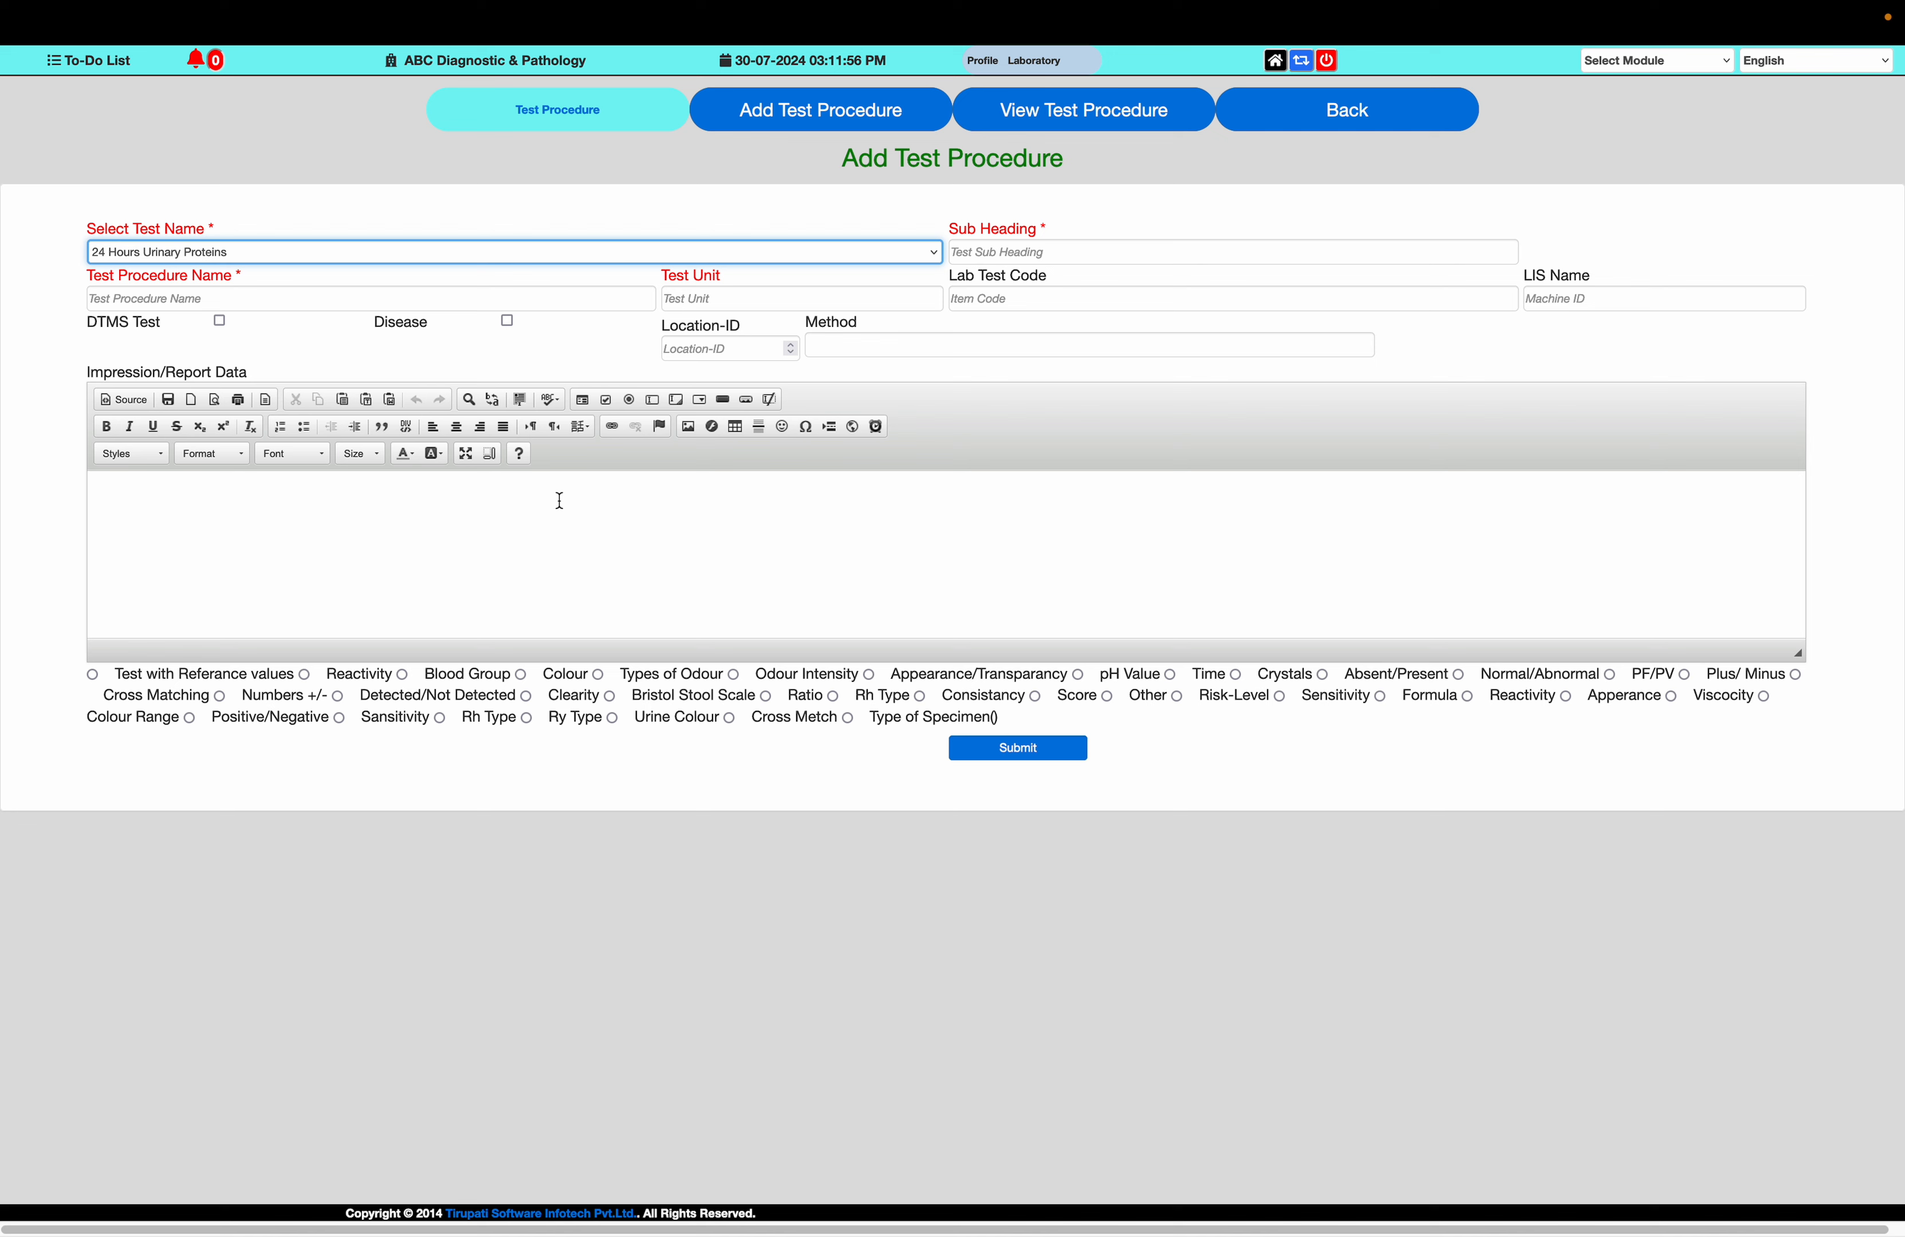
left_click(489, 305)
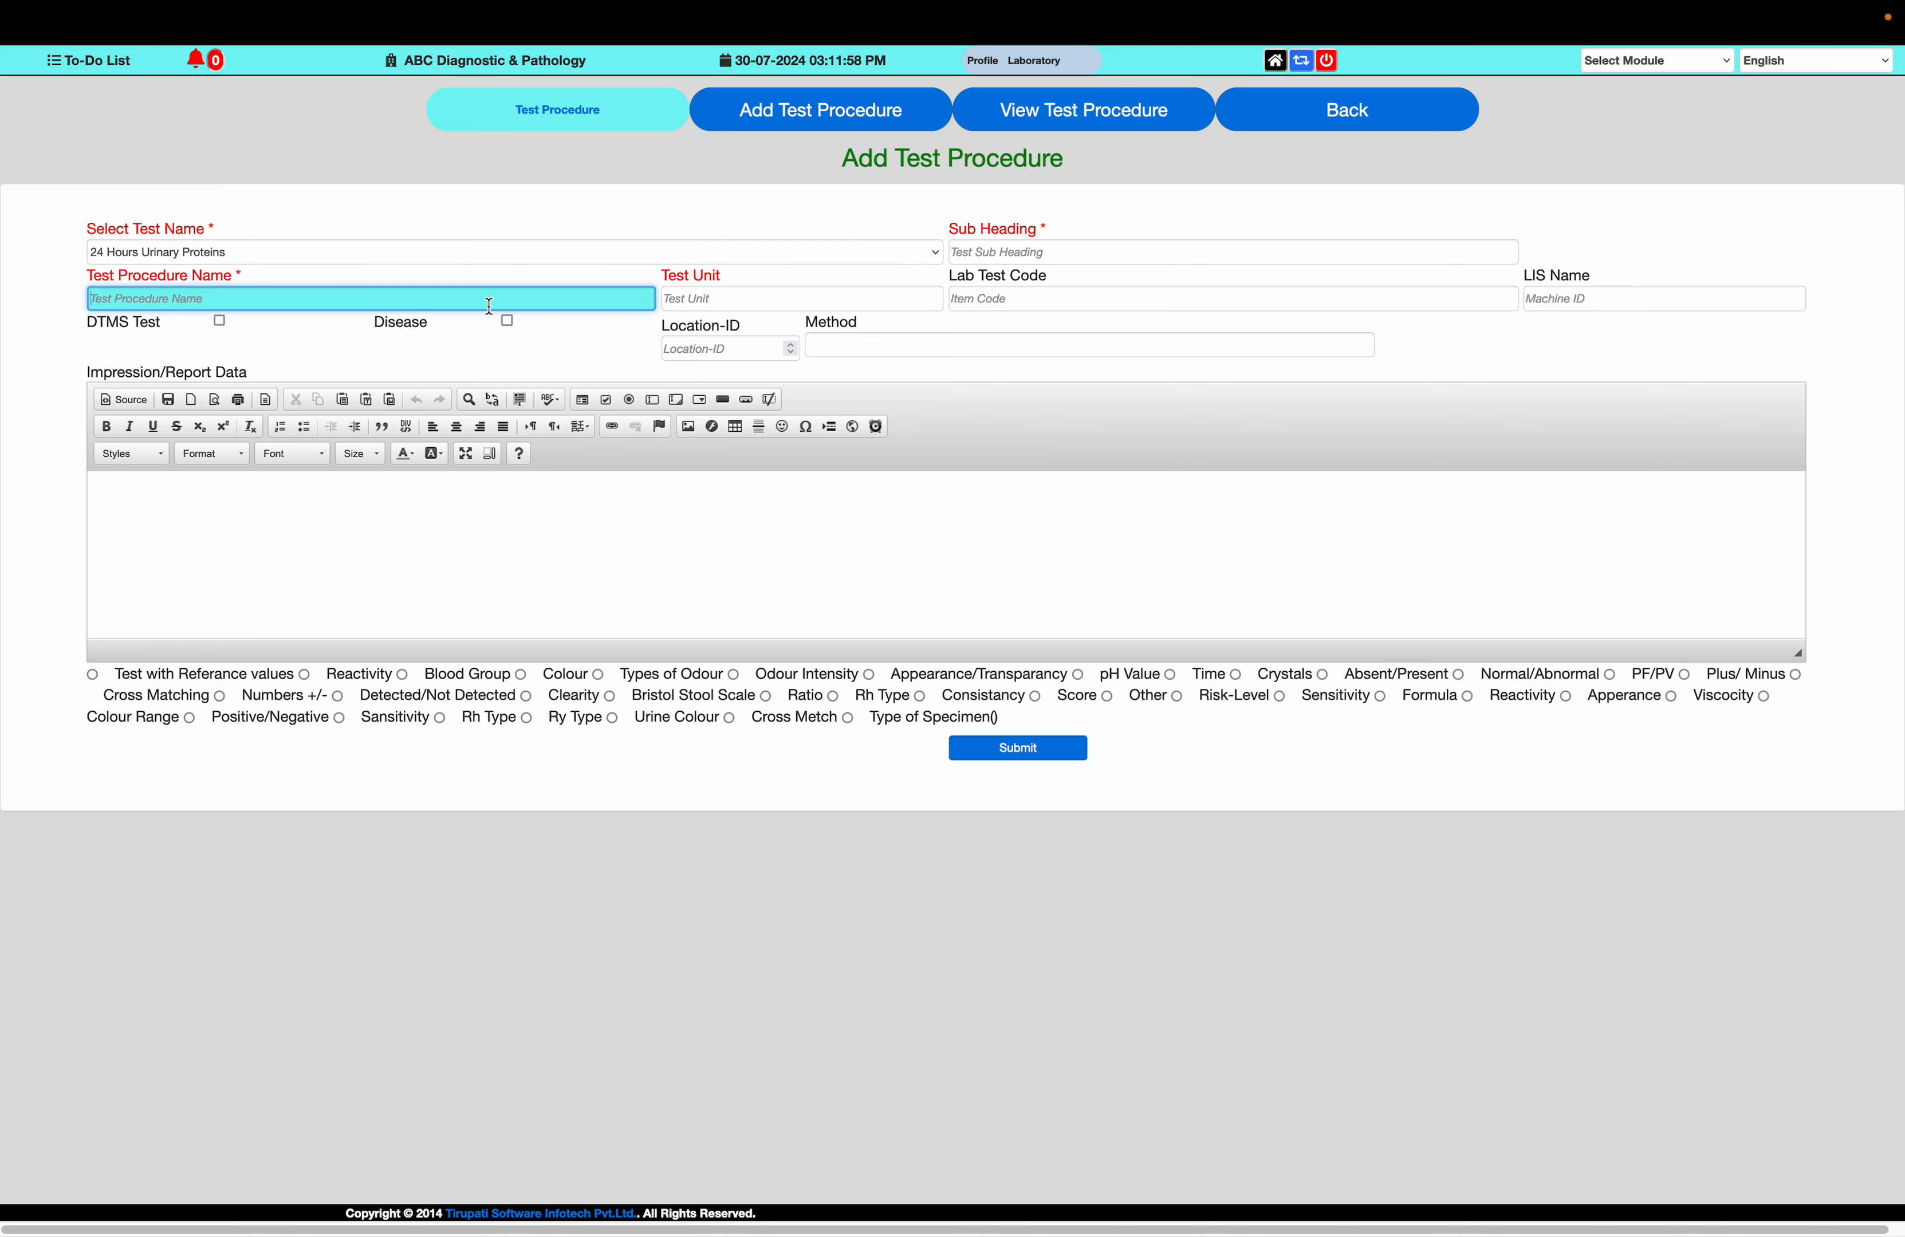
key("Caps_Lock")
type("UR")
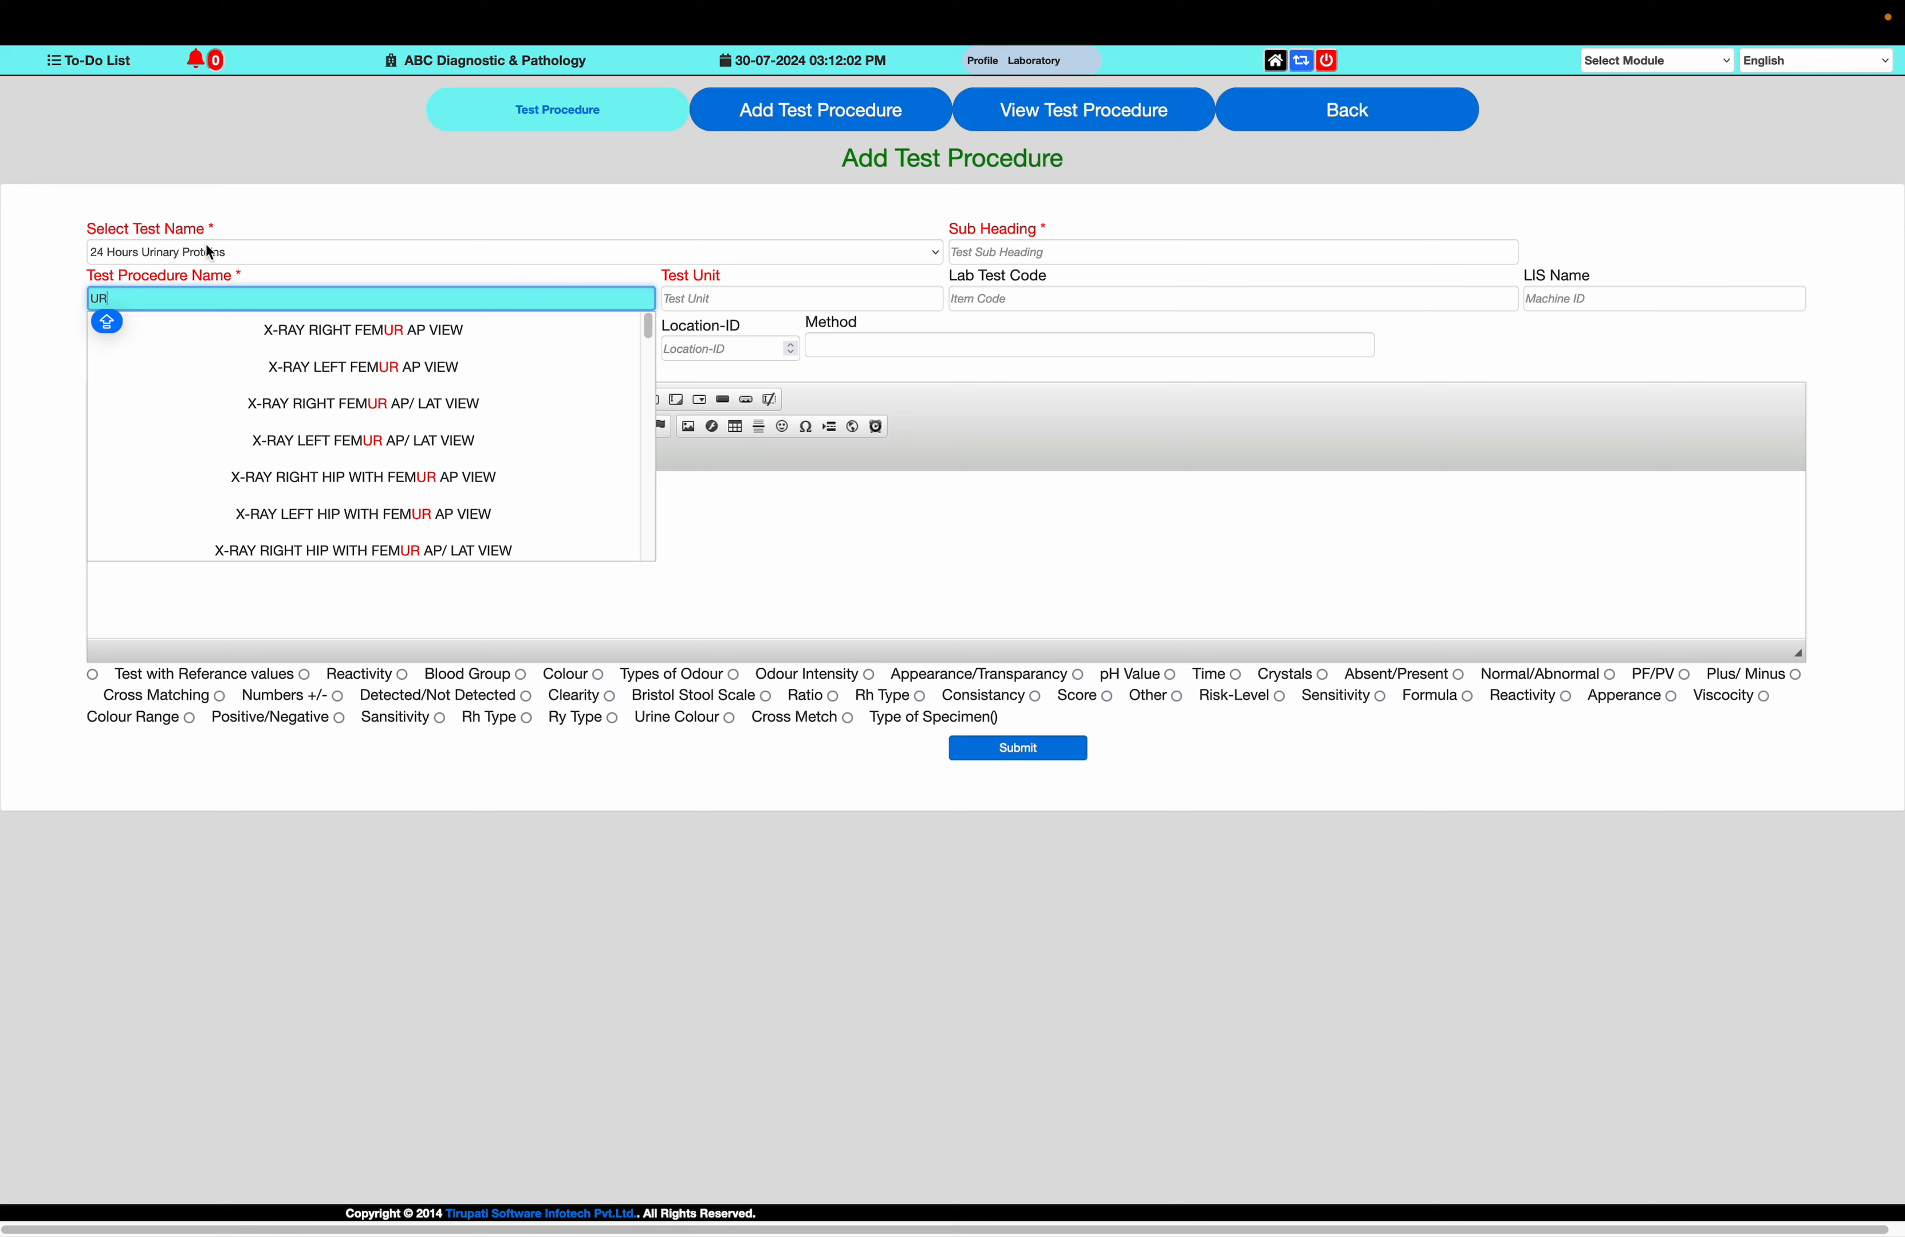
type("INARY")
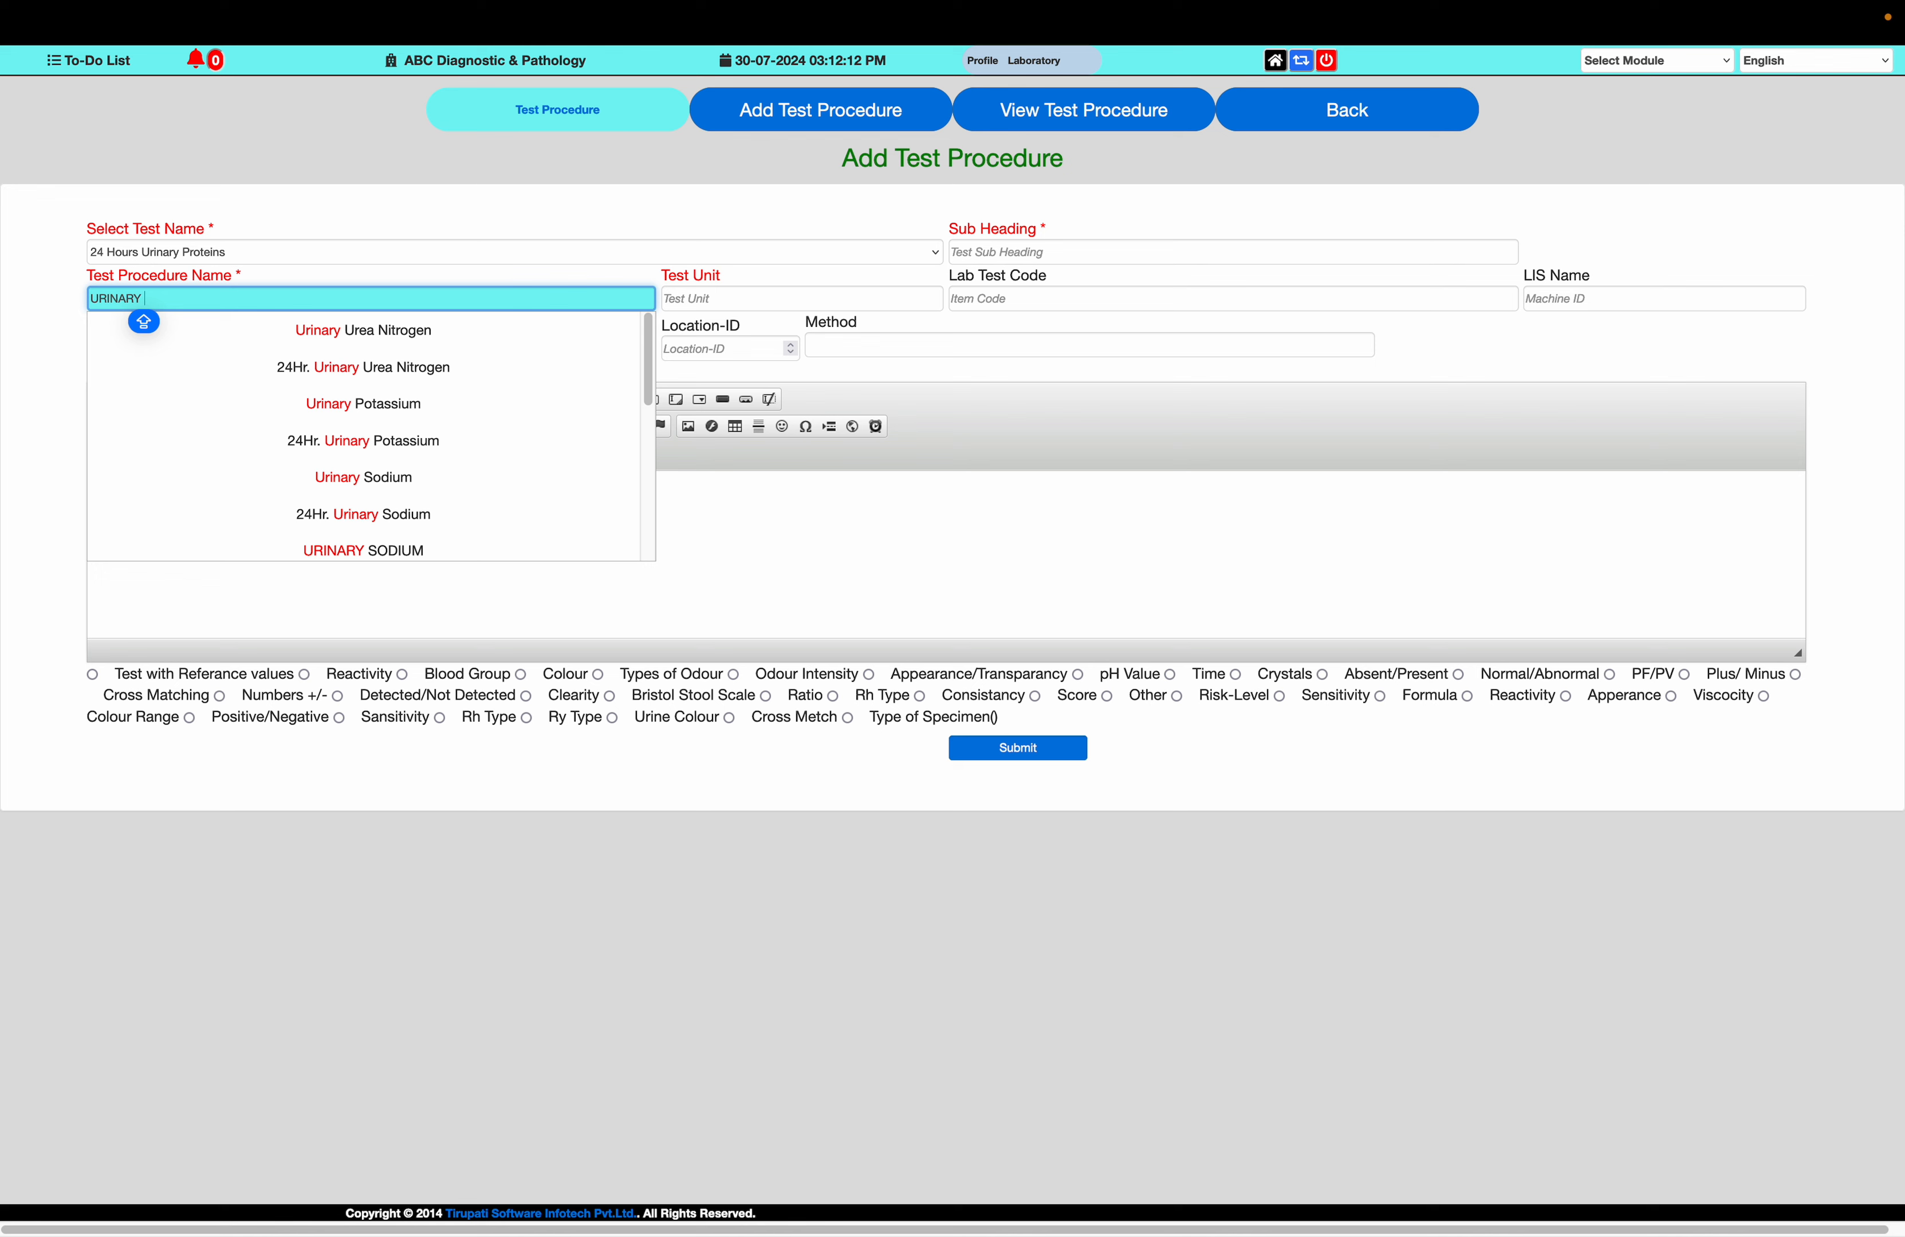
type("PROTAIN")
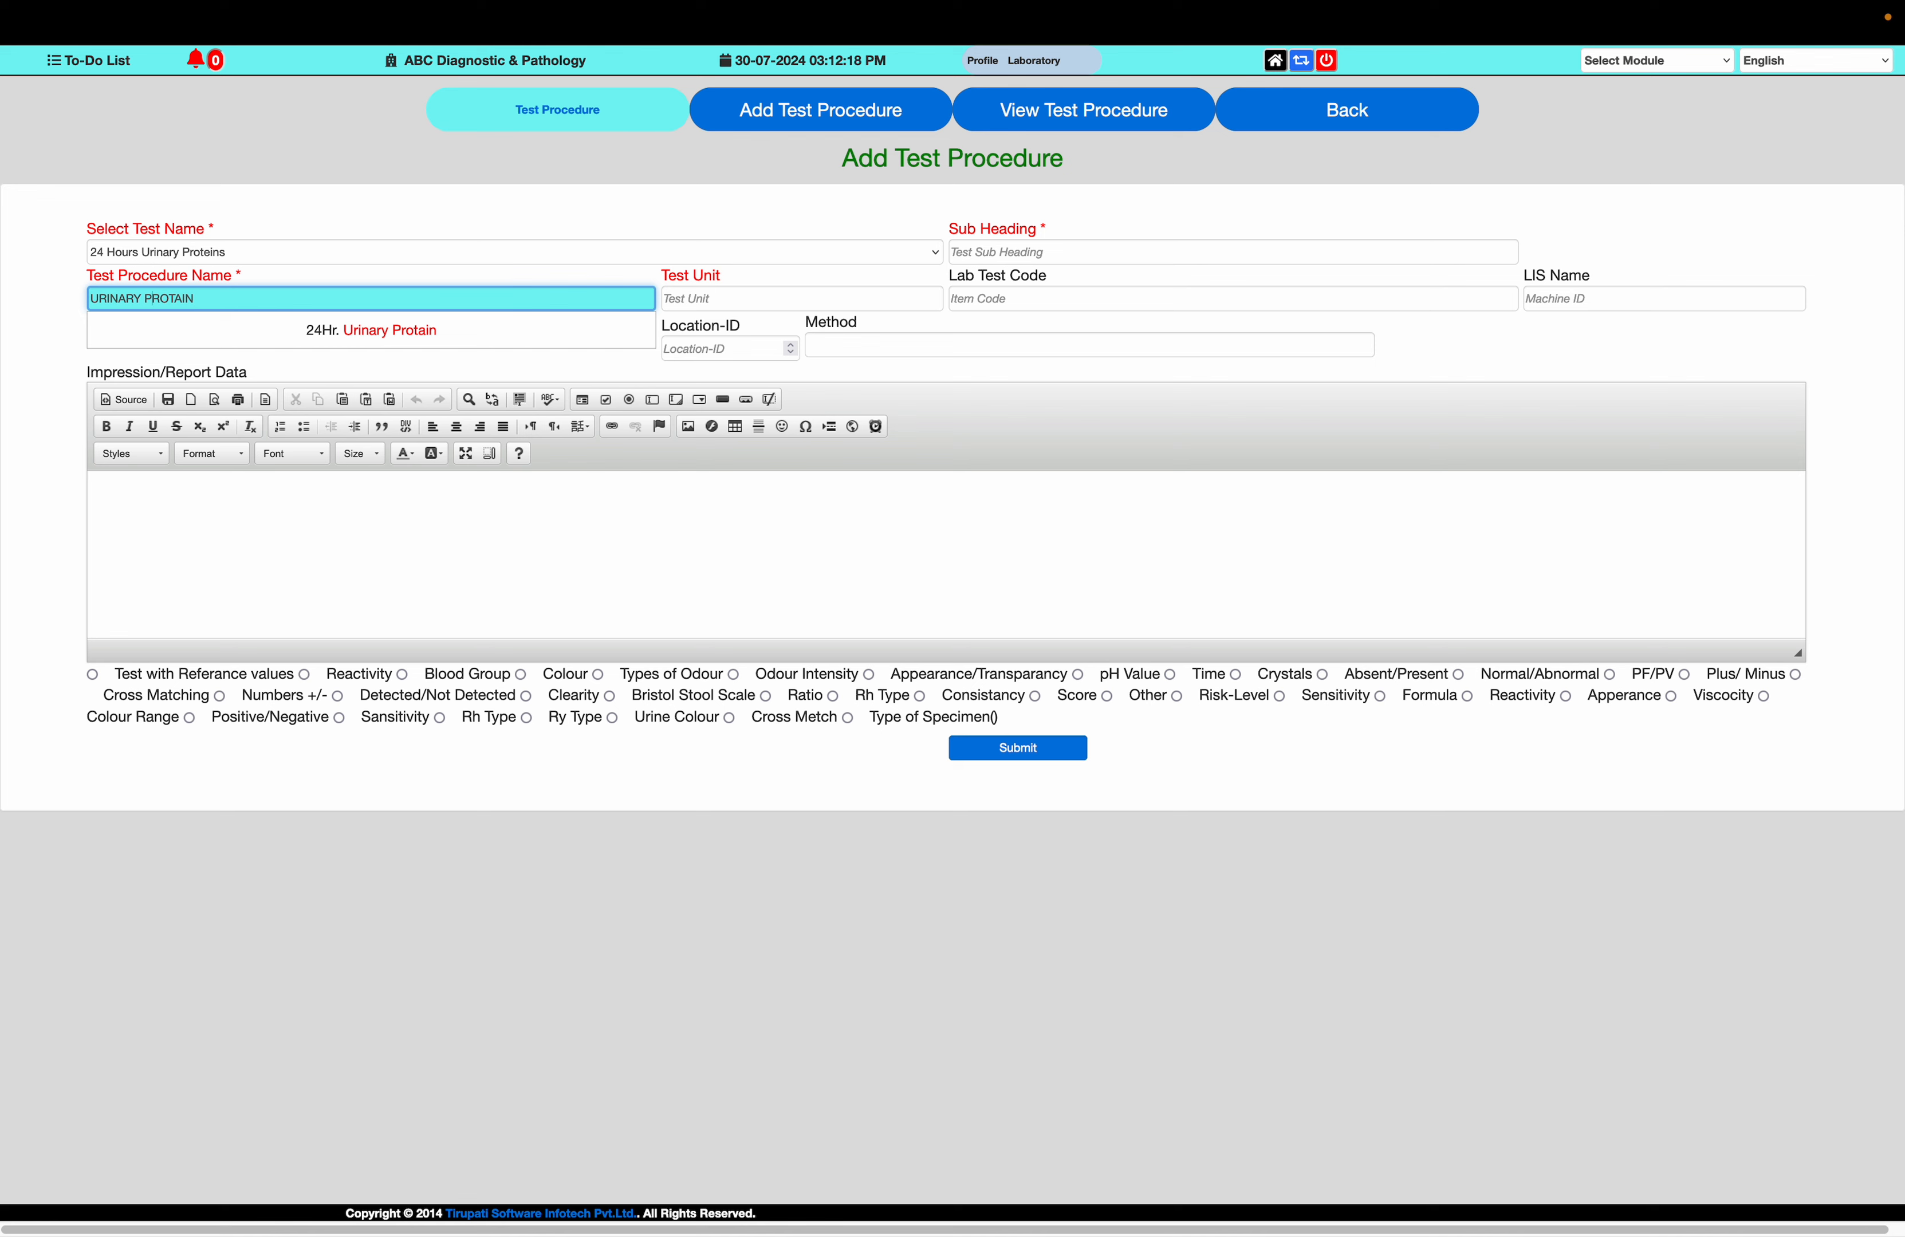
type("24 HR")
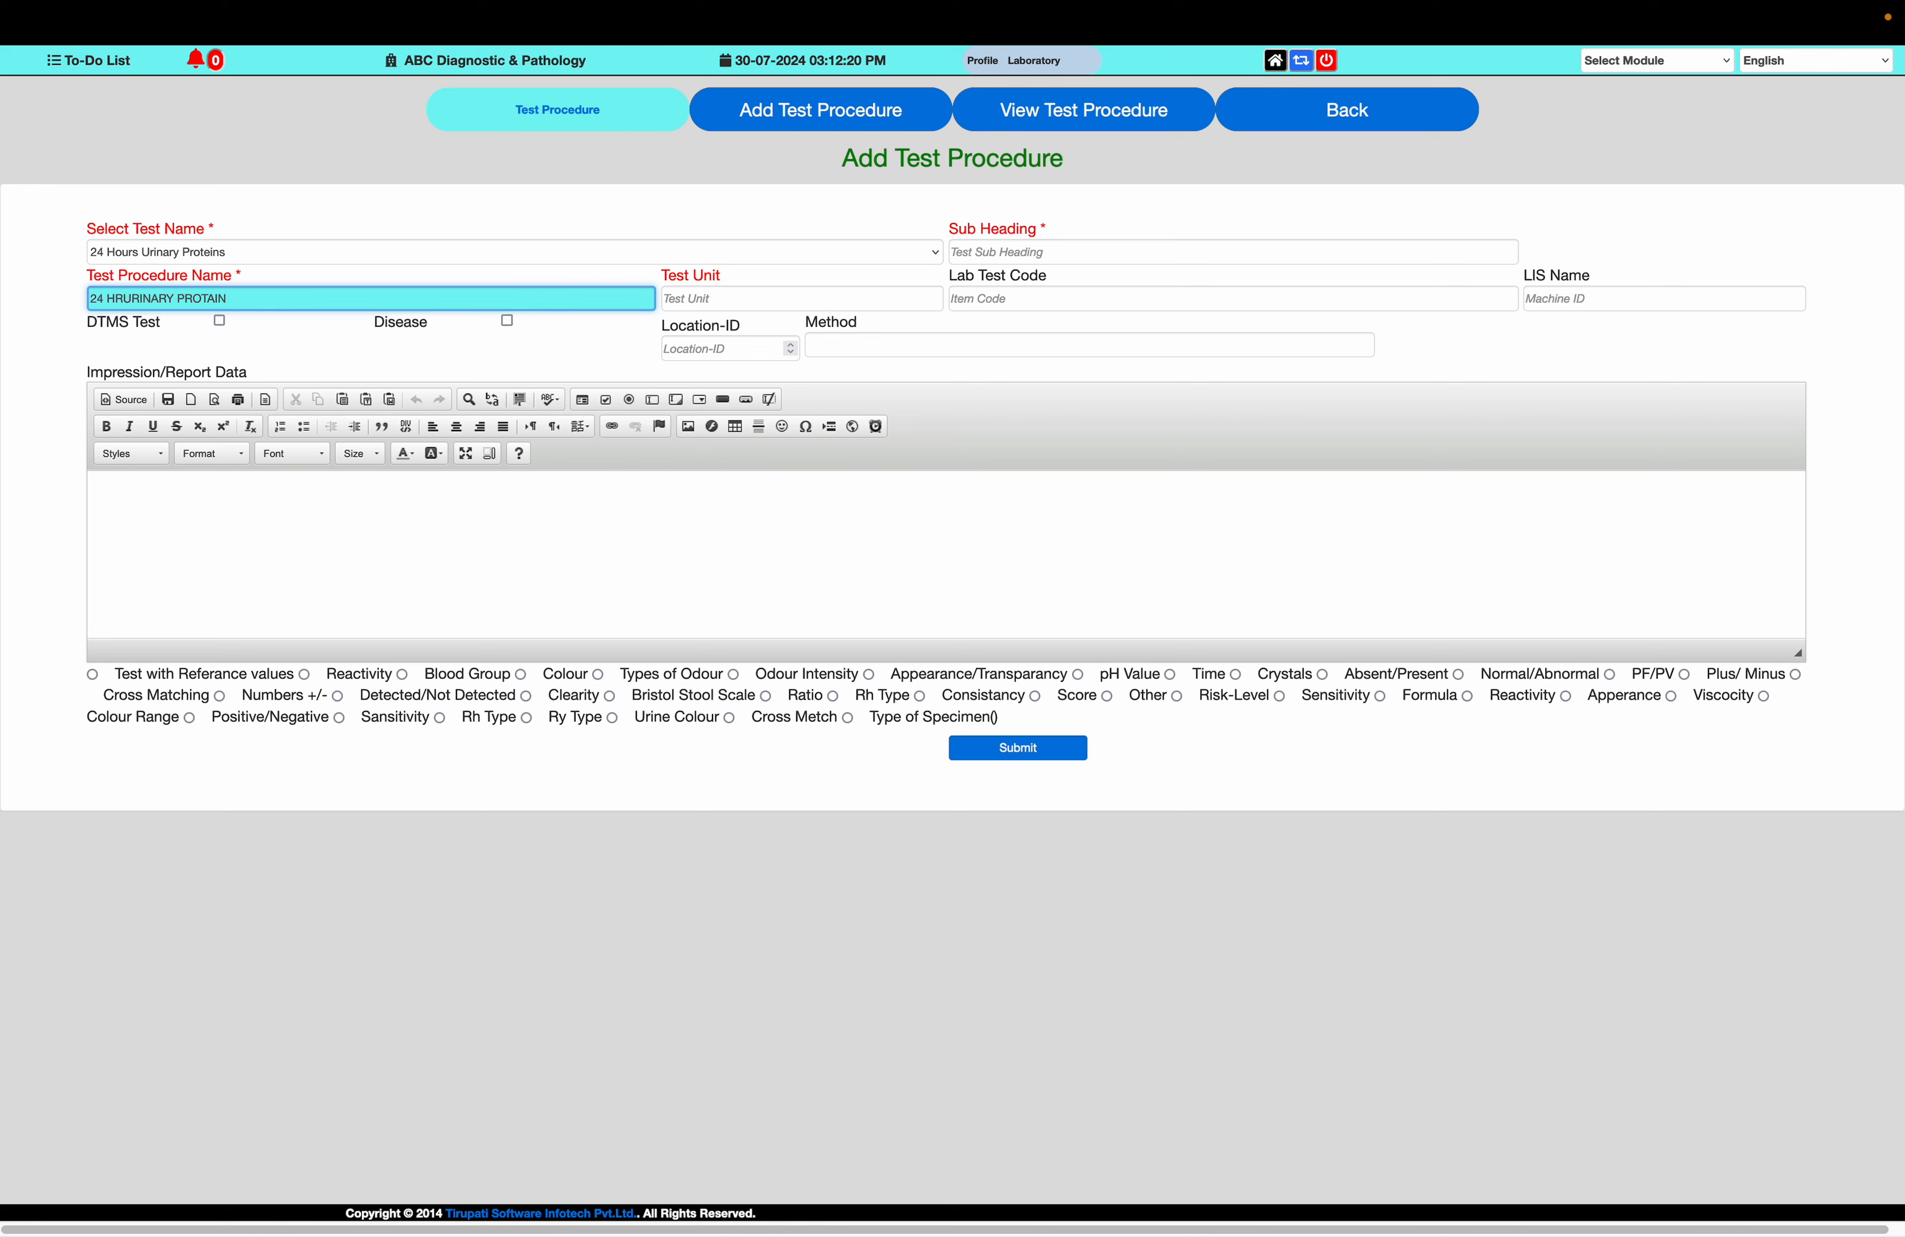
key("Caps_Lock")
key("Tab")
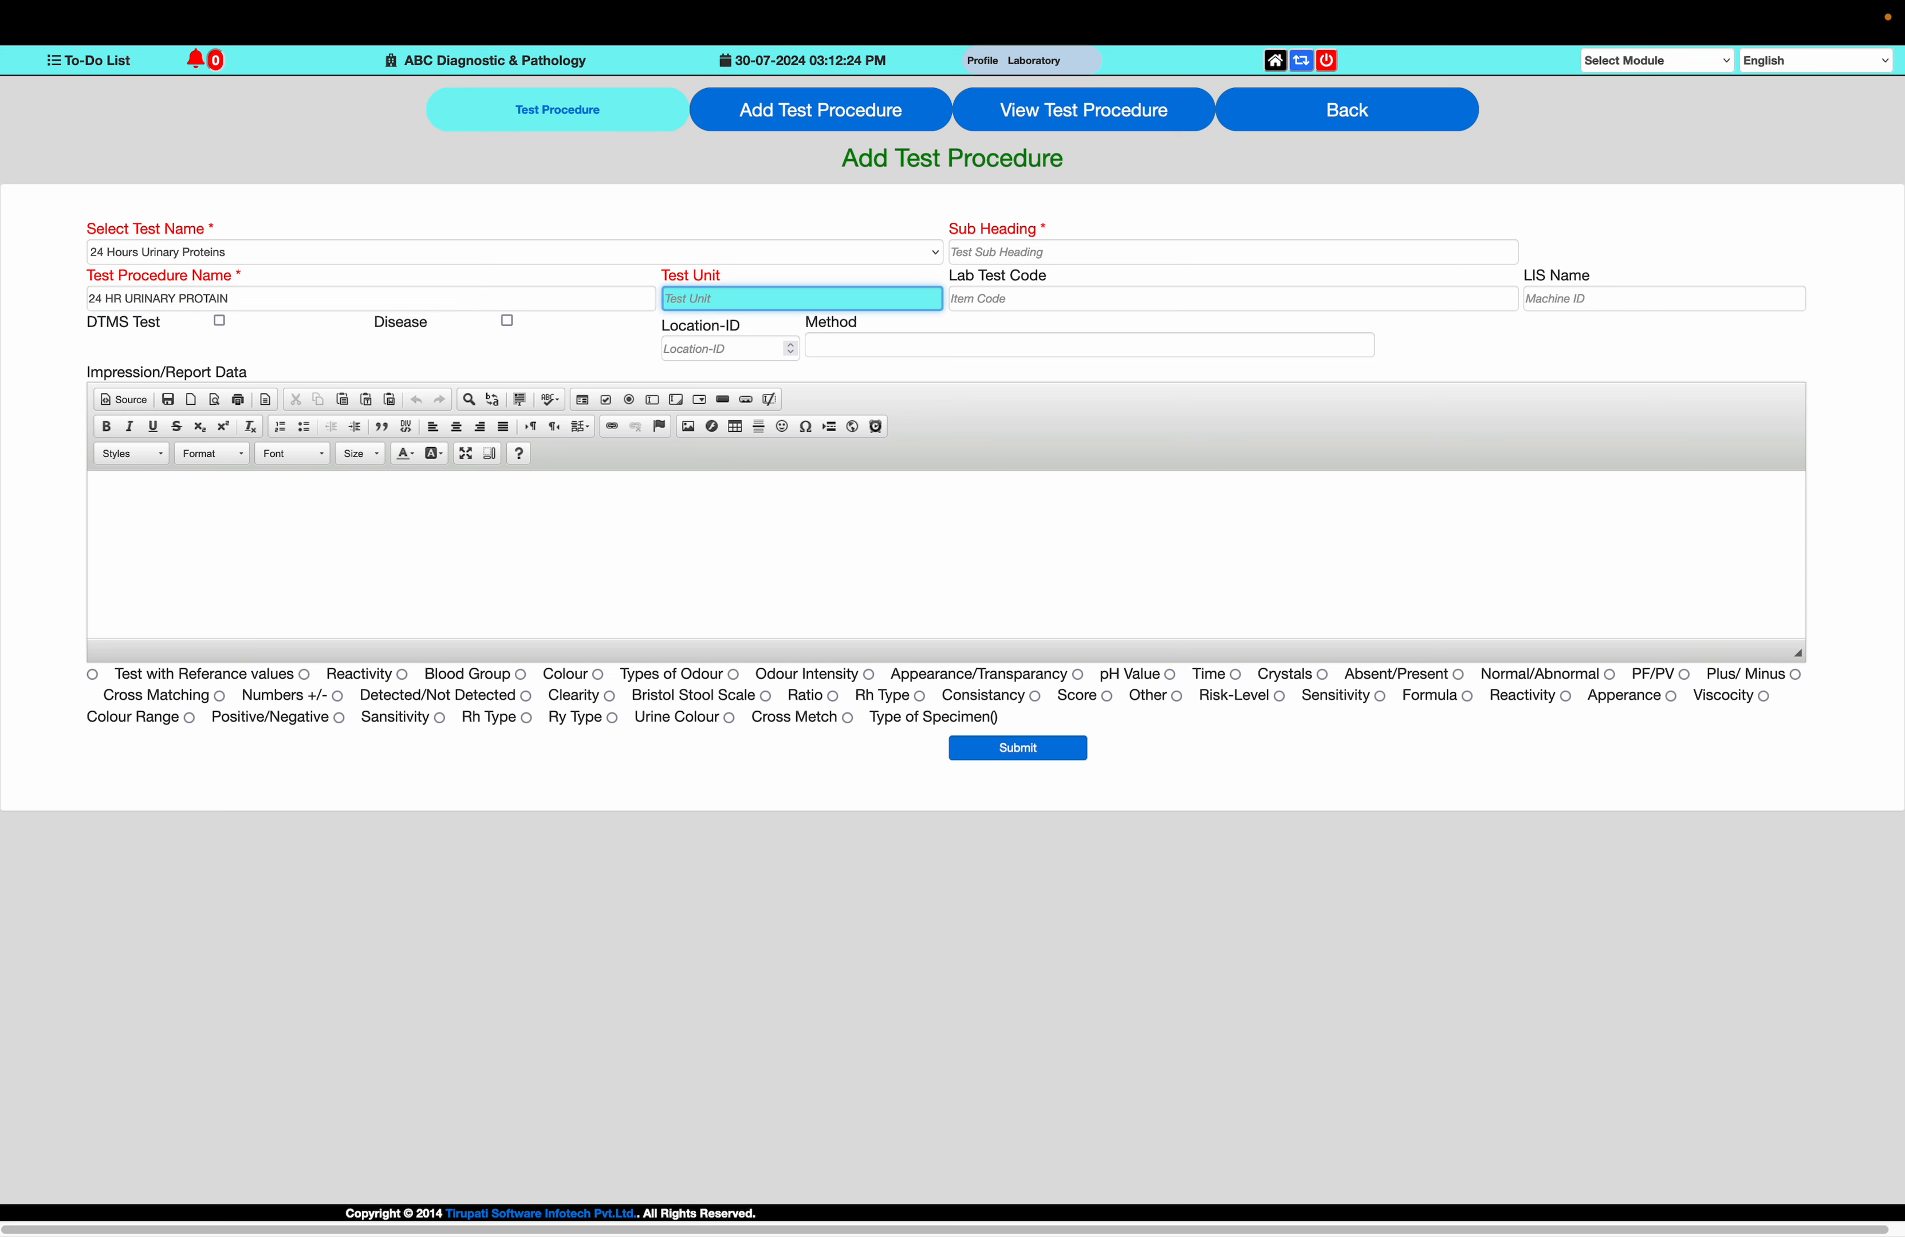
Set the new procedure's test unit to mg/dL
type("0")
key("BackSpace")
type("mg/dL")
Open the home page in a new browser tab and enter the Laboratory module there
right_click(1275, 60)
left_click(1318, 76)
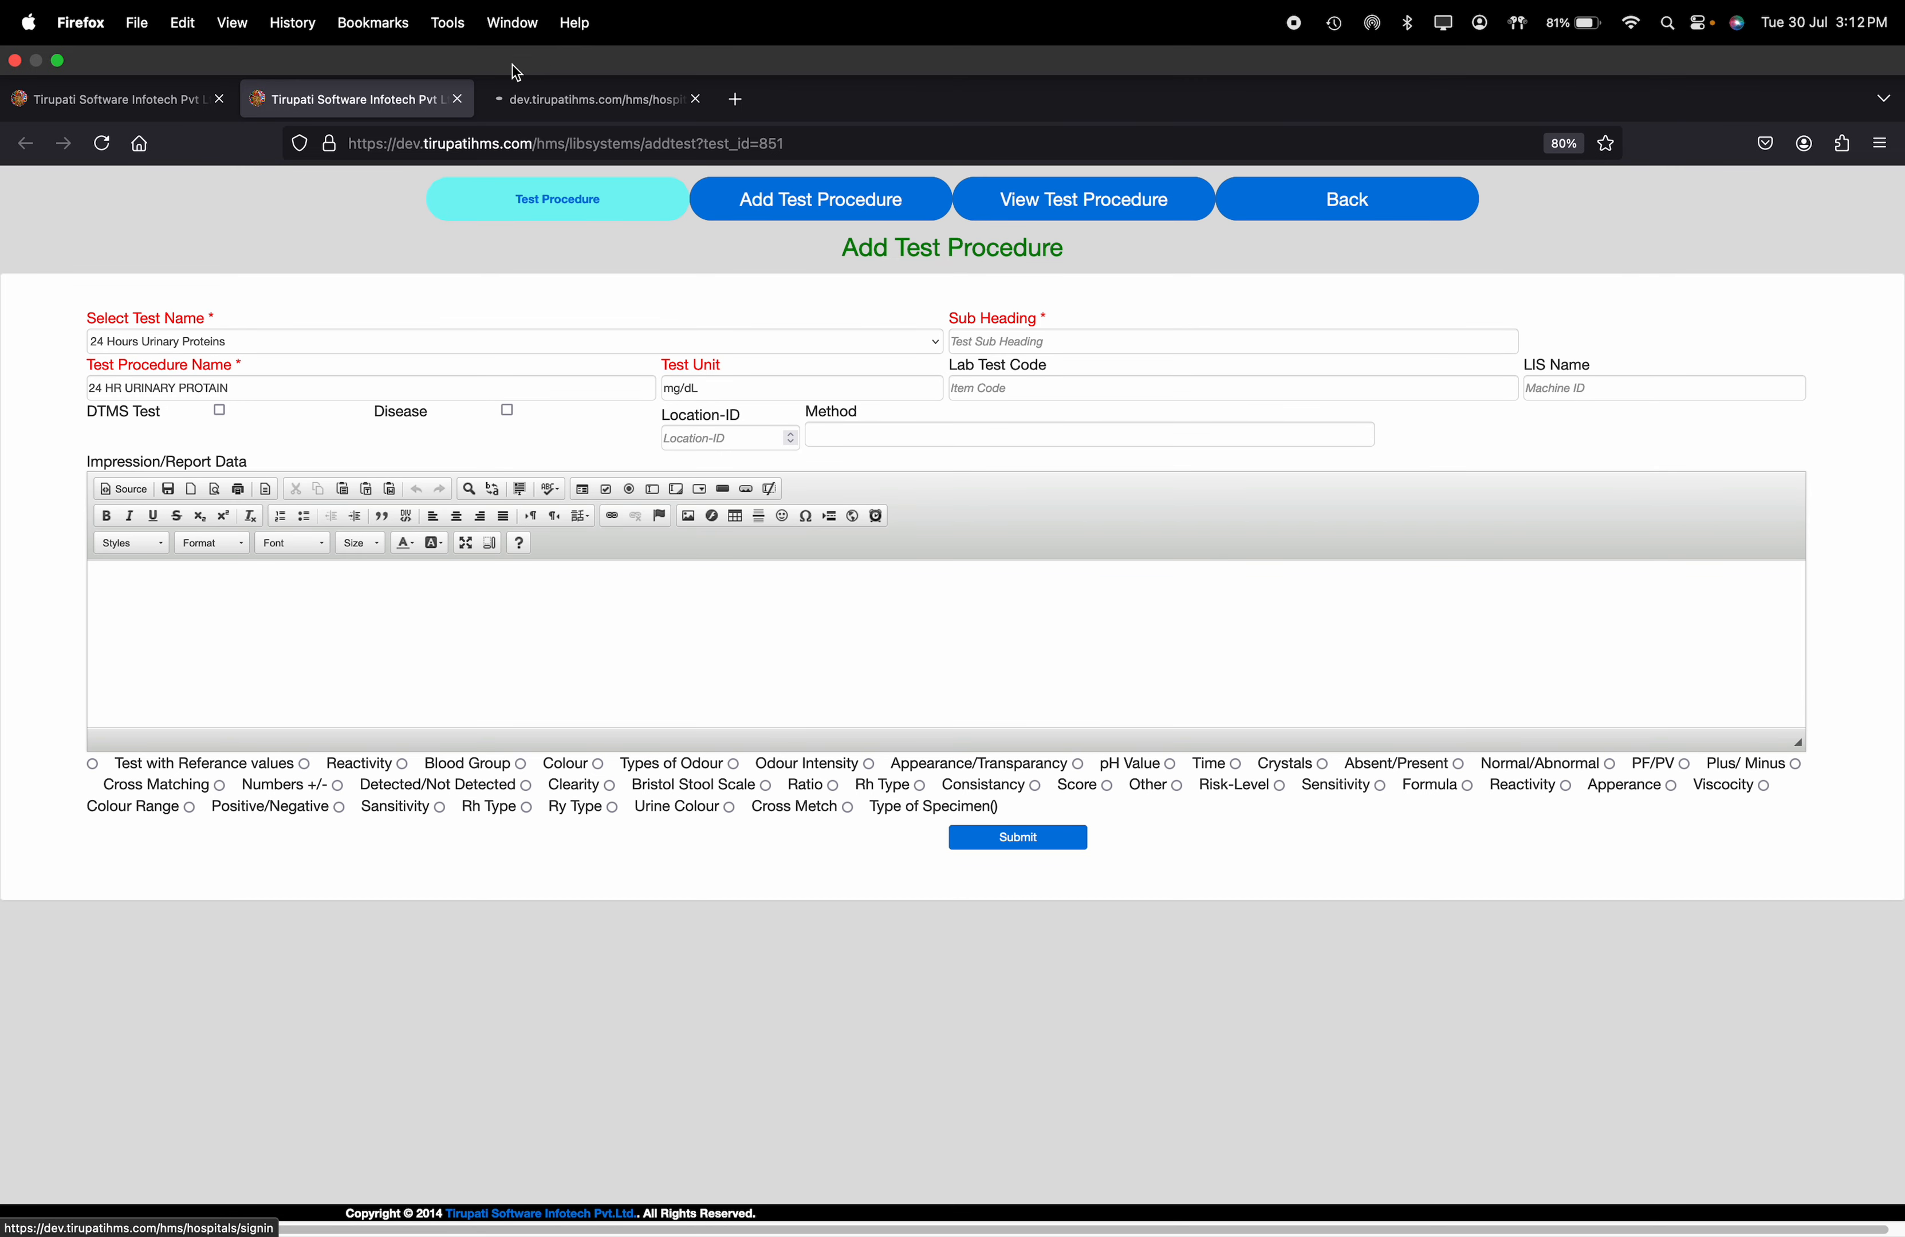
left_click(574, 68)
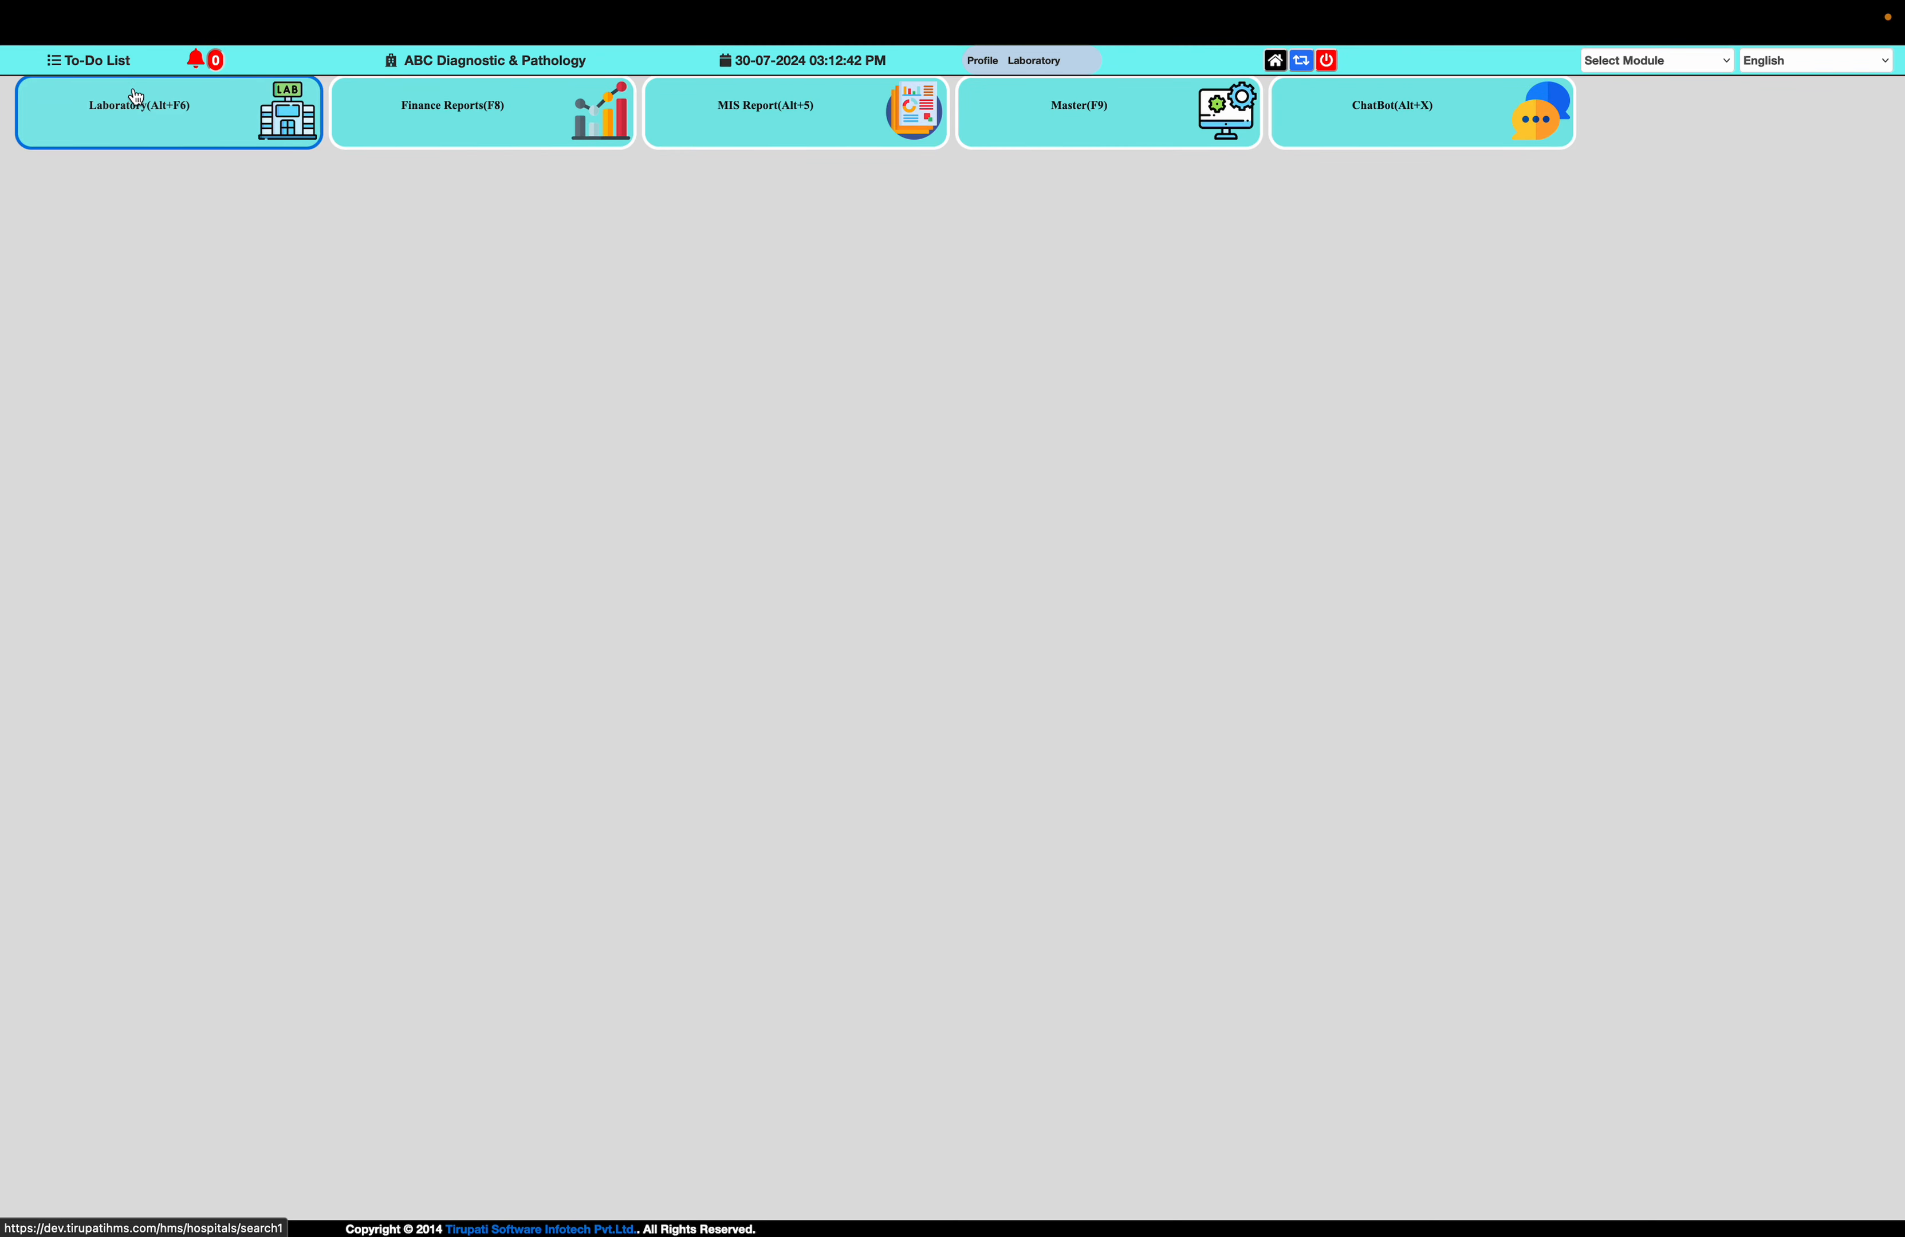
left_click(150, 103)
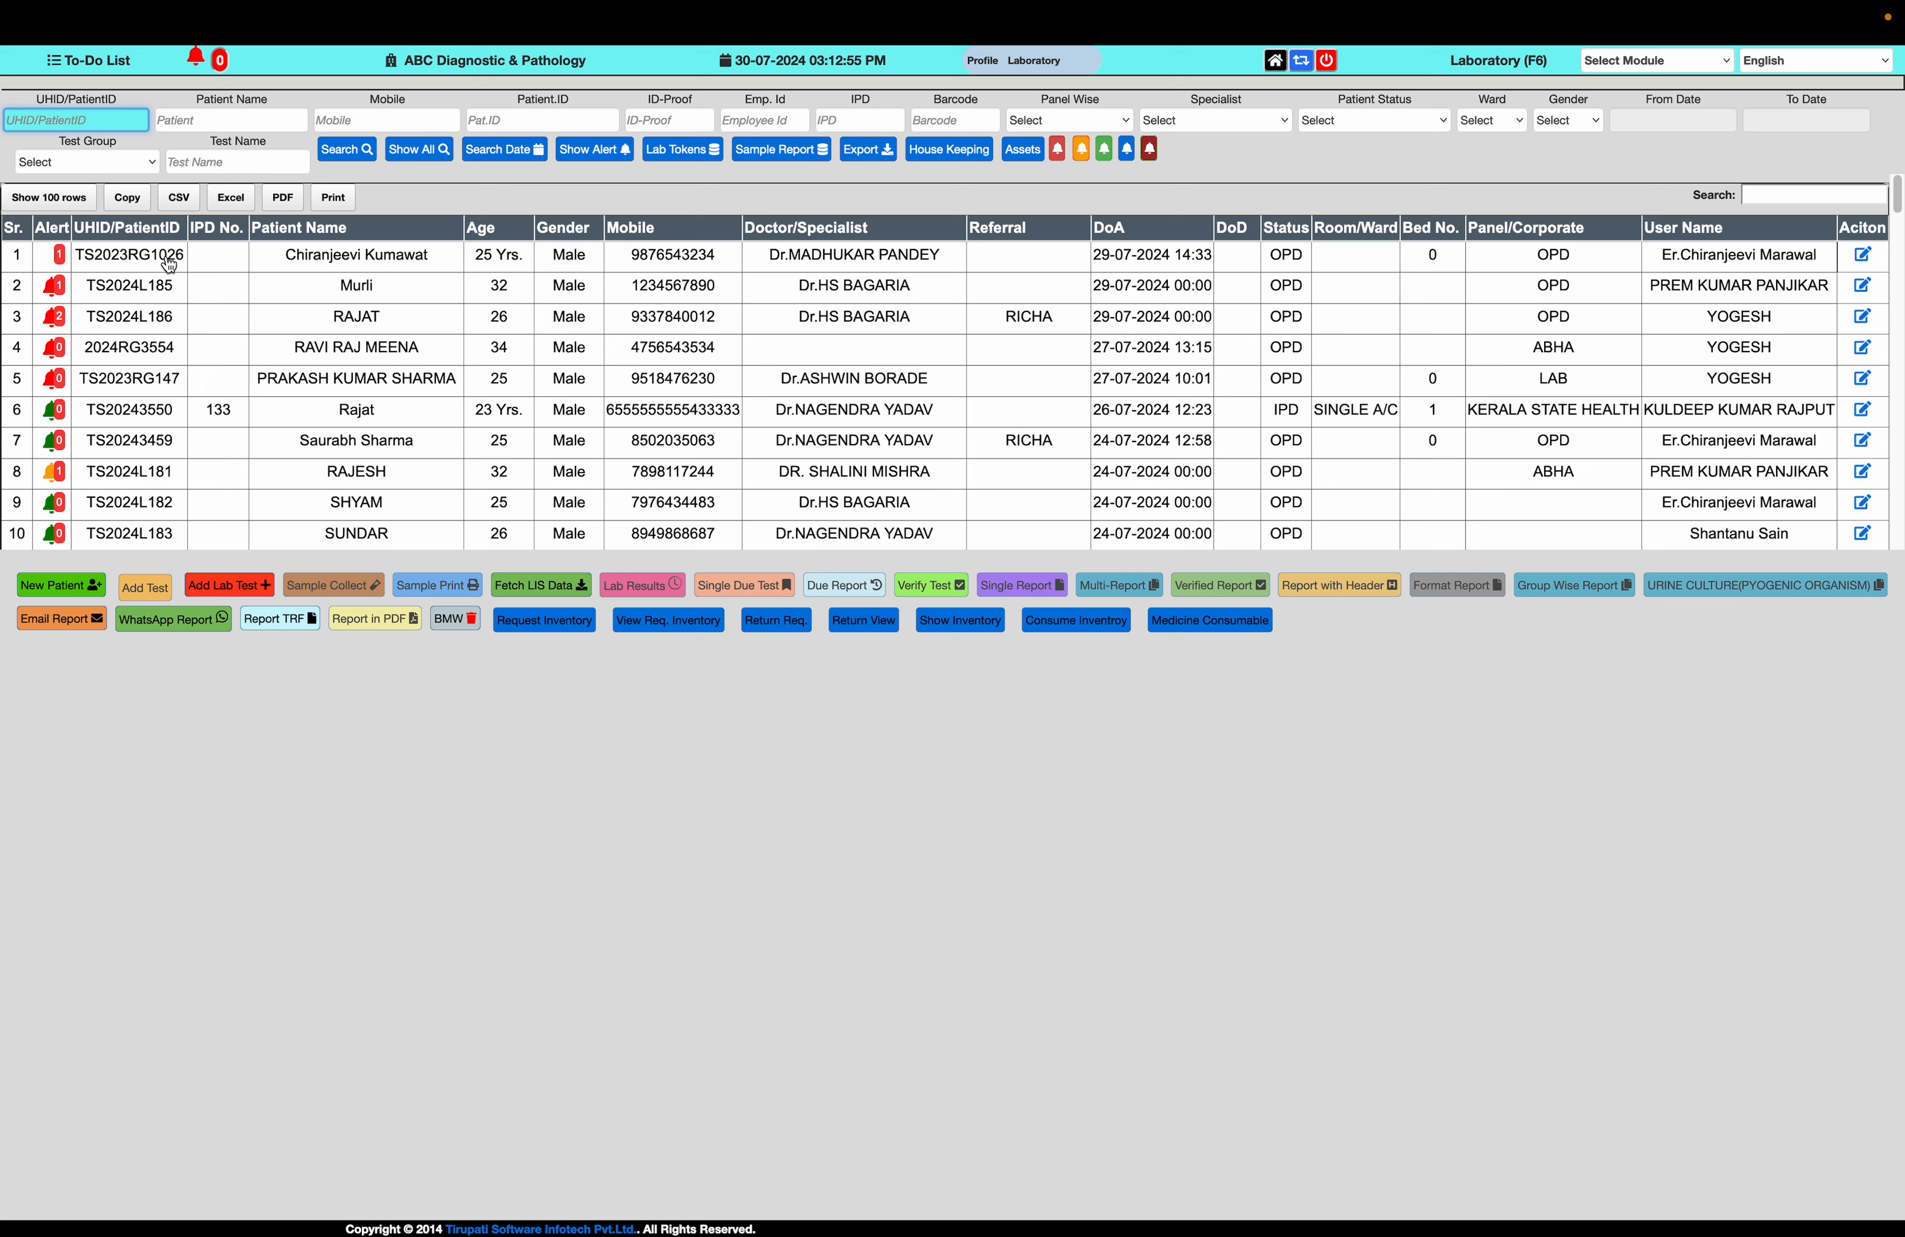
Select the patient in the second row of the laboratory patient list
left_click(149, 286)
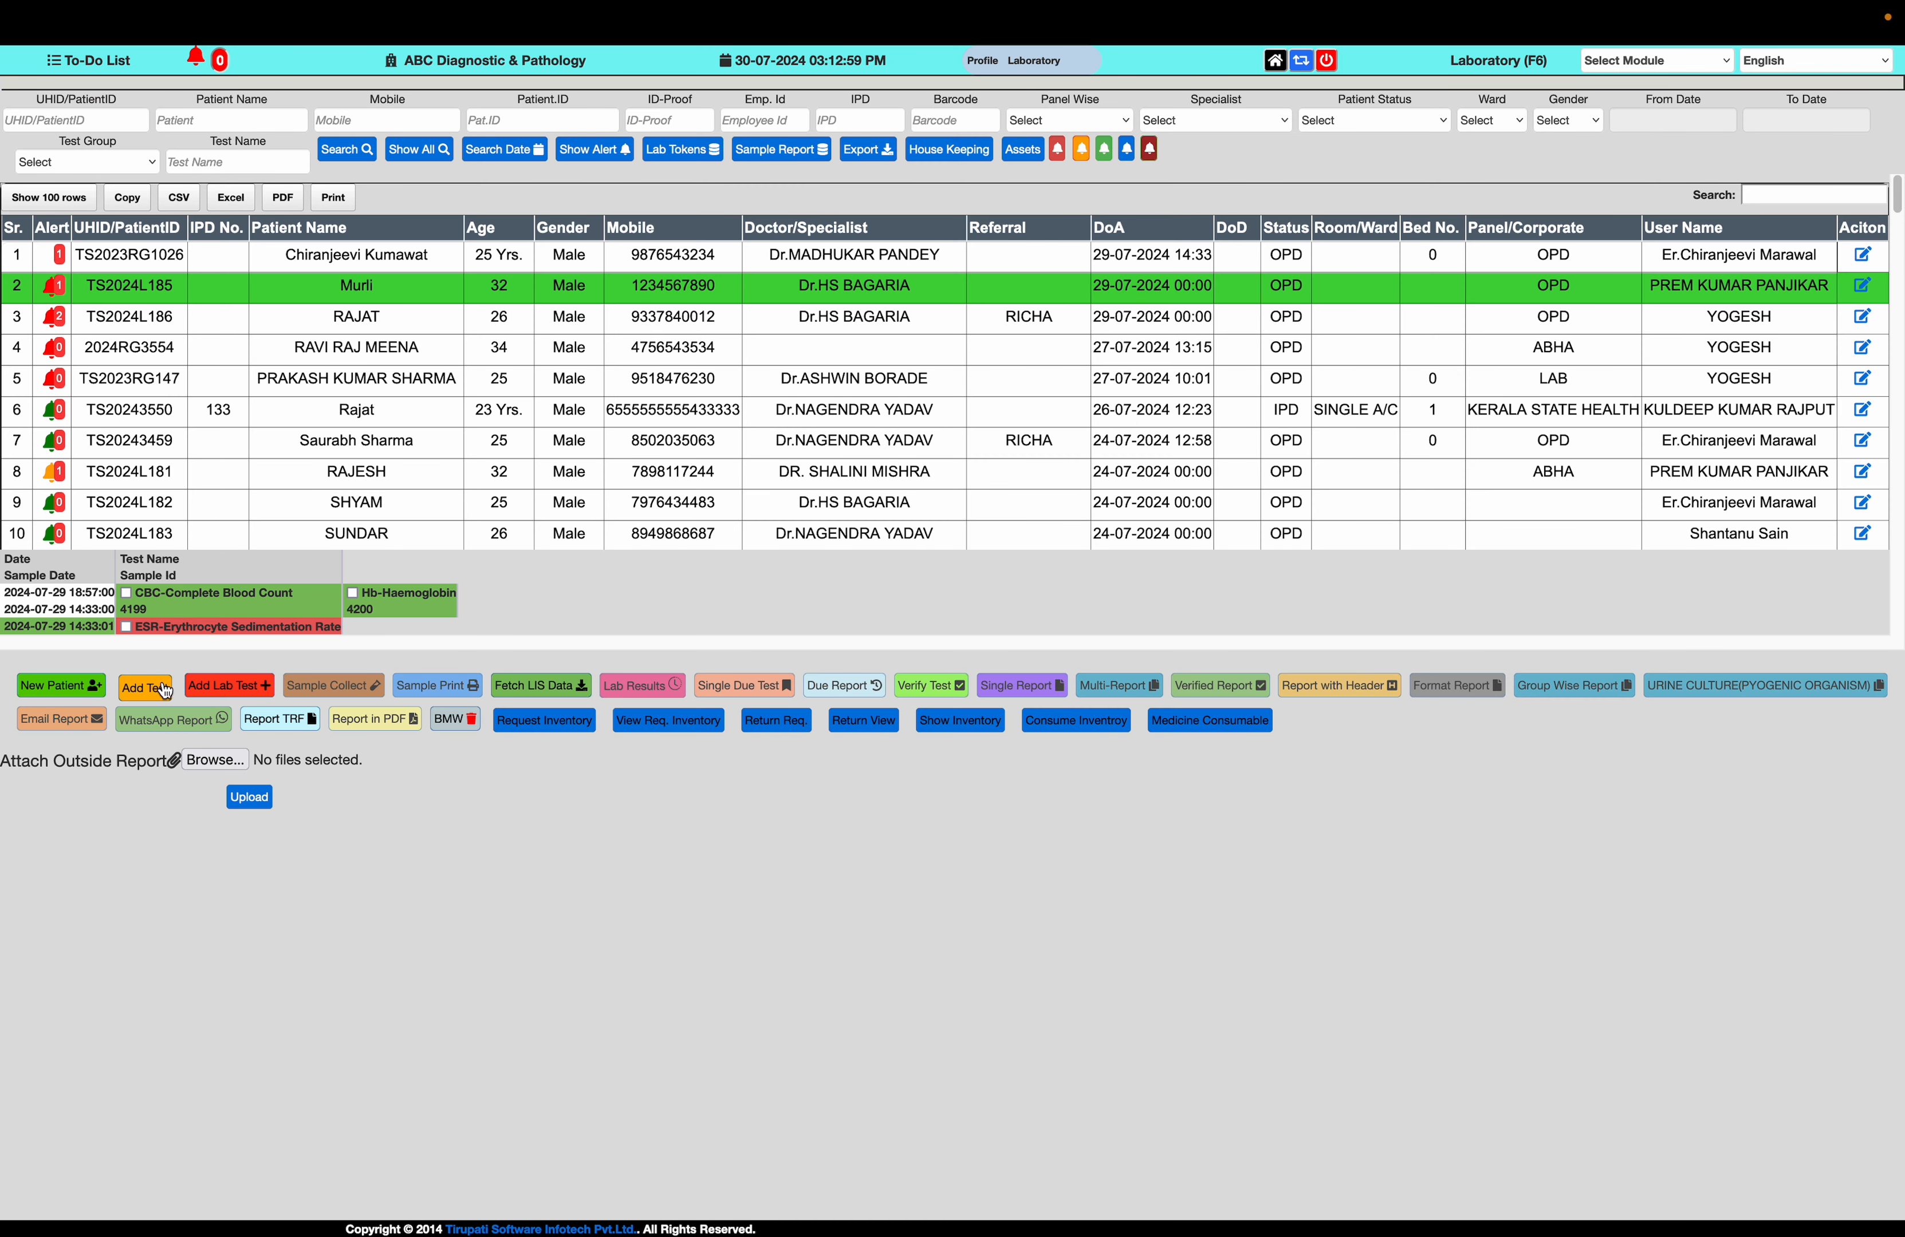
left_click(155, 688)
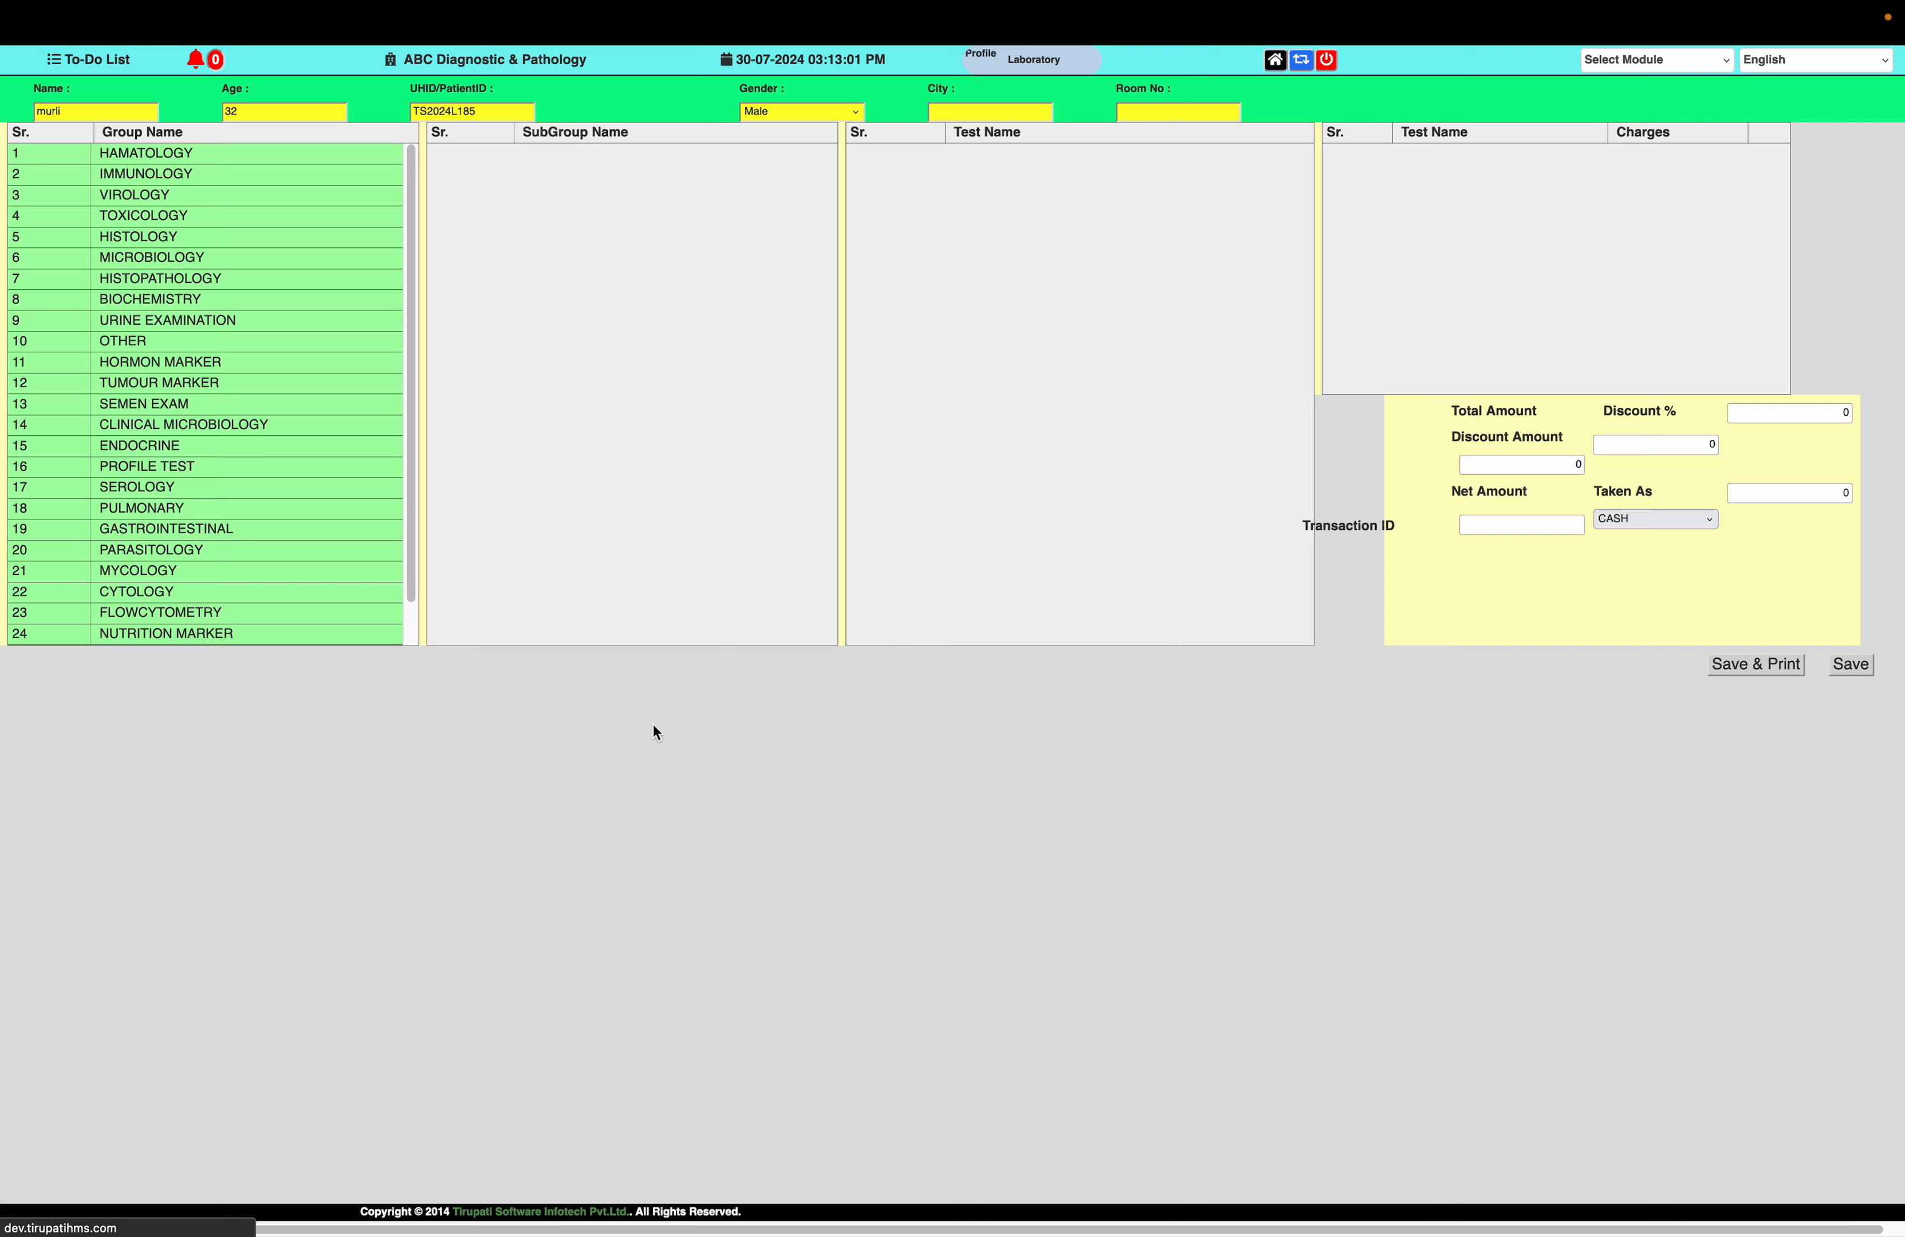
mouse_move(420, 4)
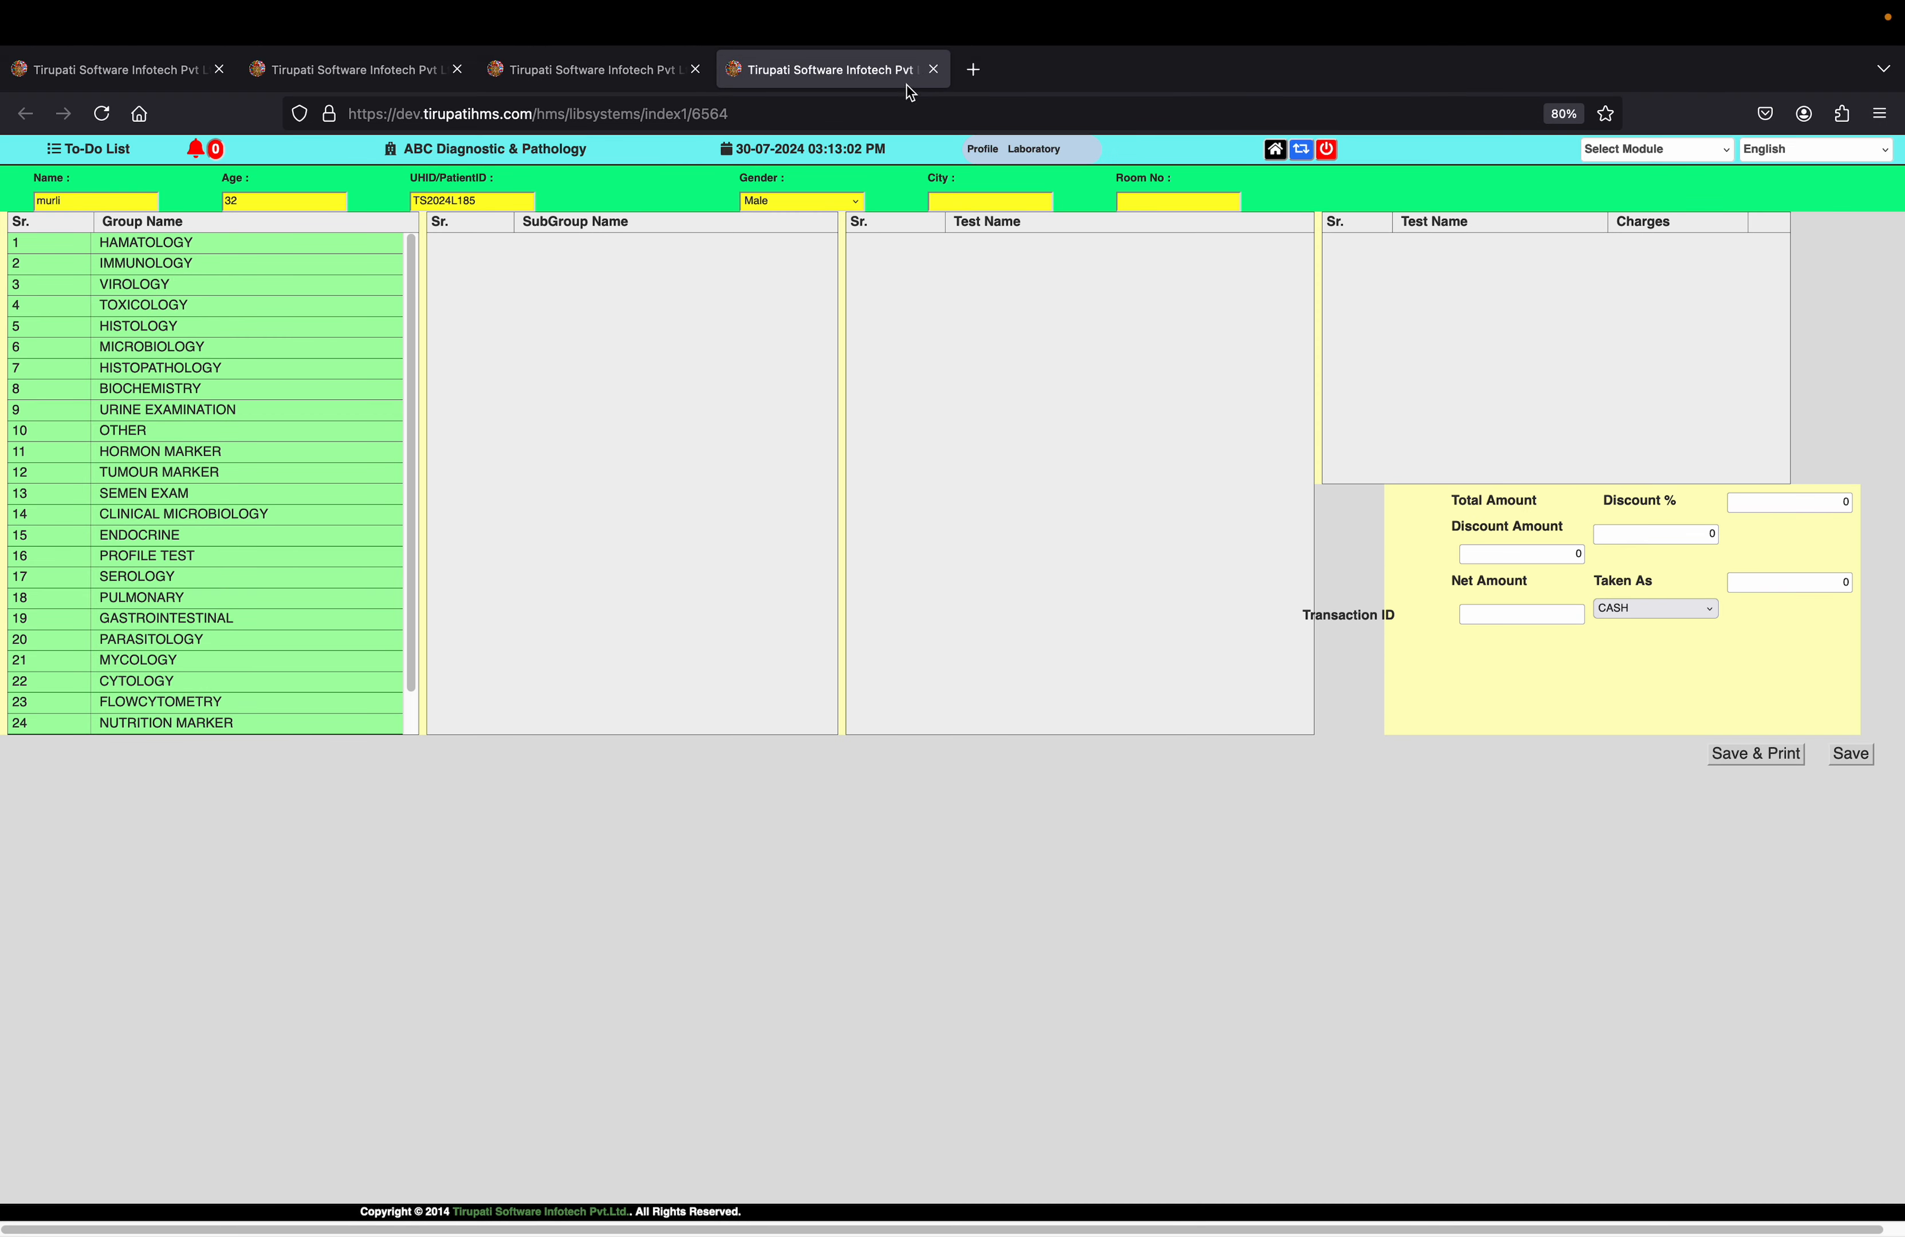
left_click(933, 70)
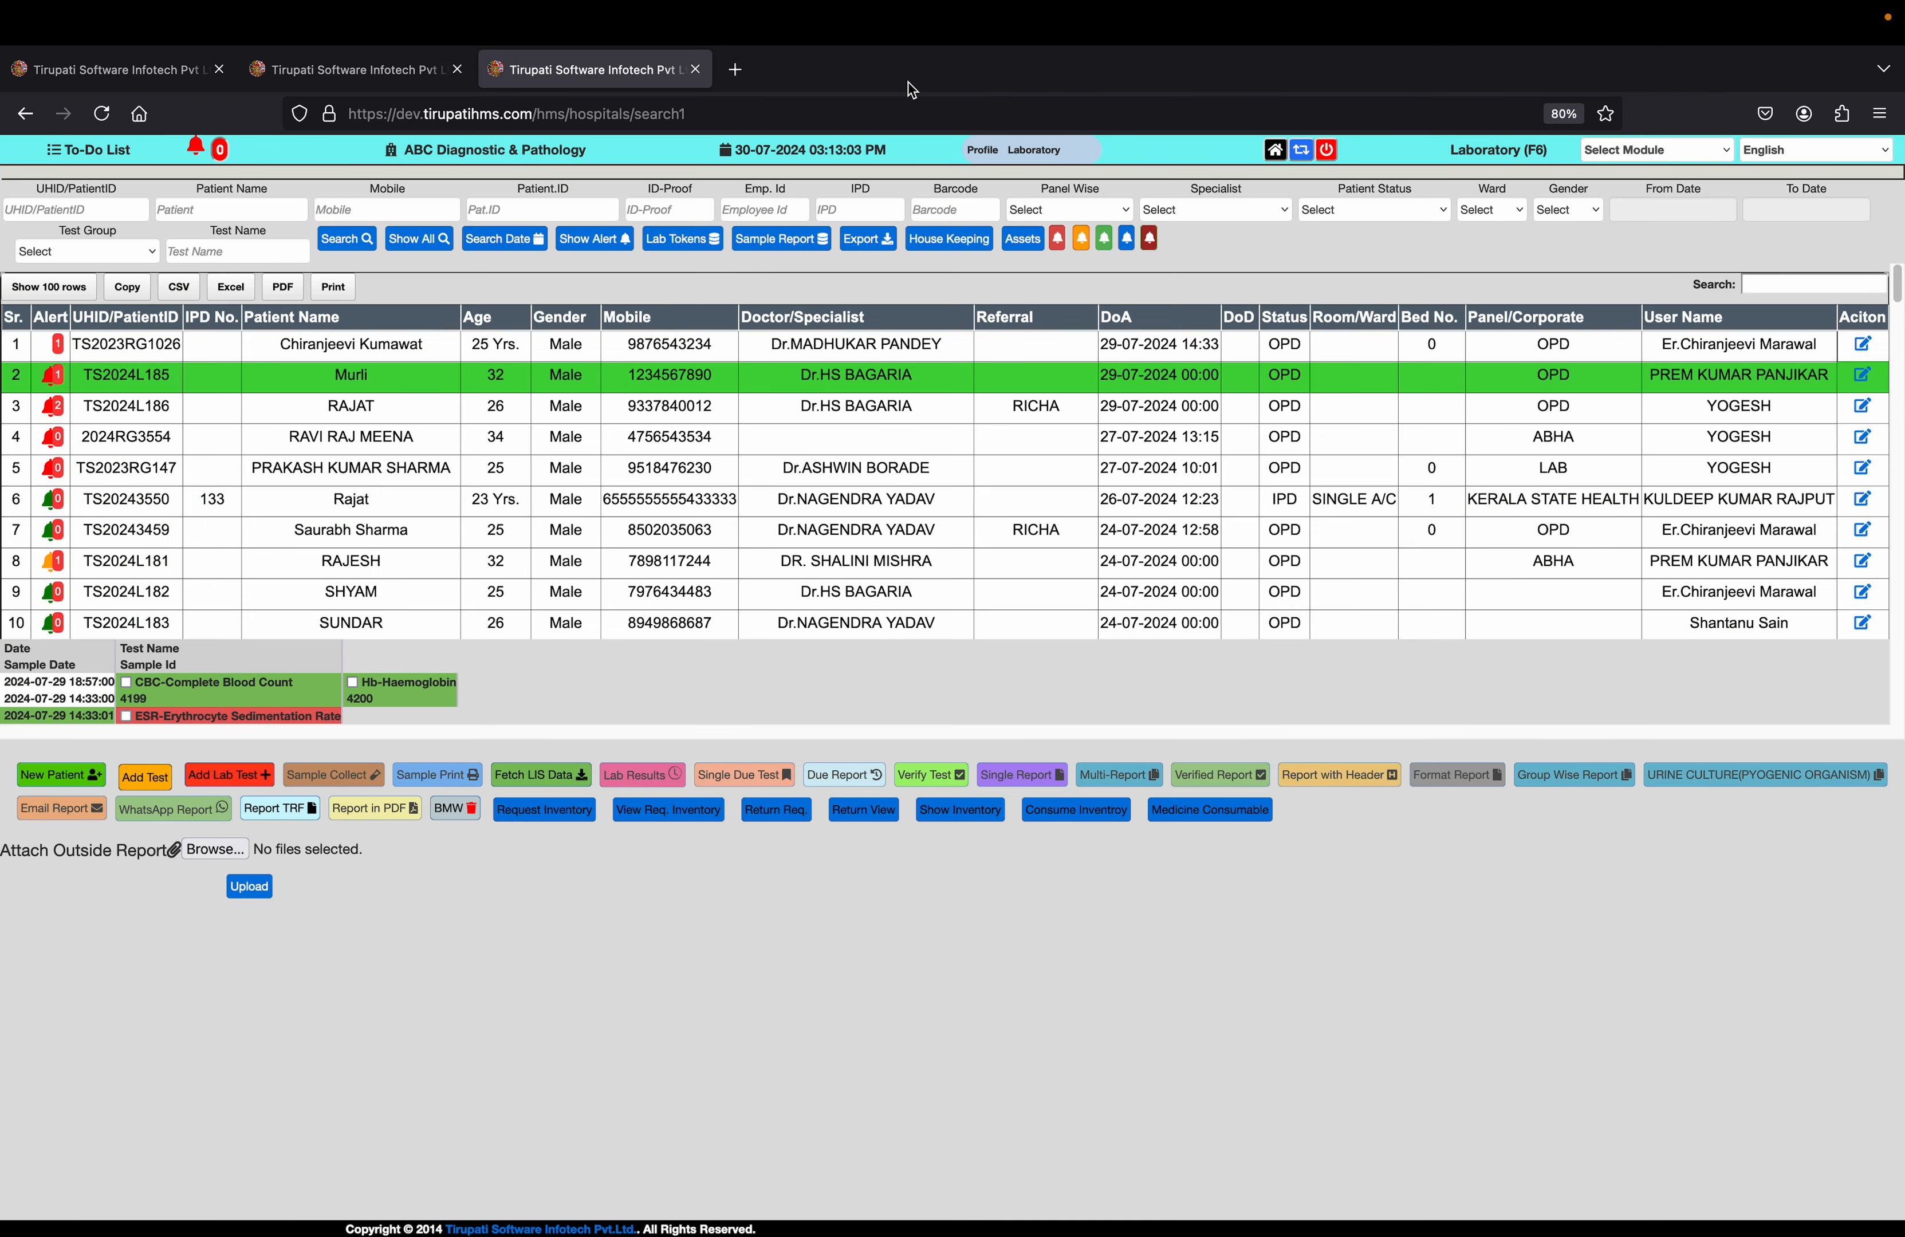
Open the selected patient's lab test billing entry and choose 24 Hours Urinary Proteins as the test in the new row
left_click(213, 689)
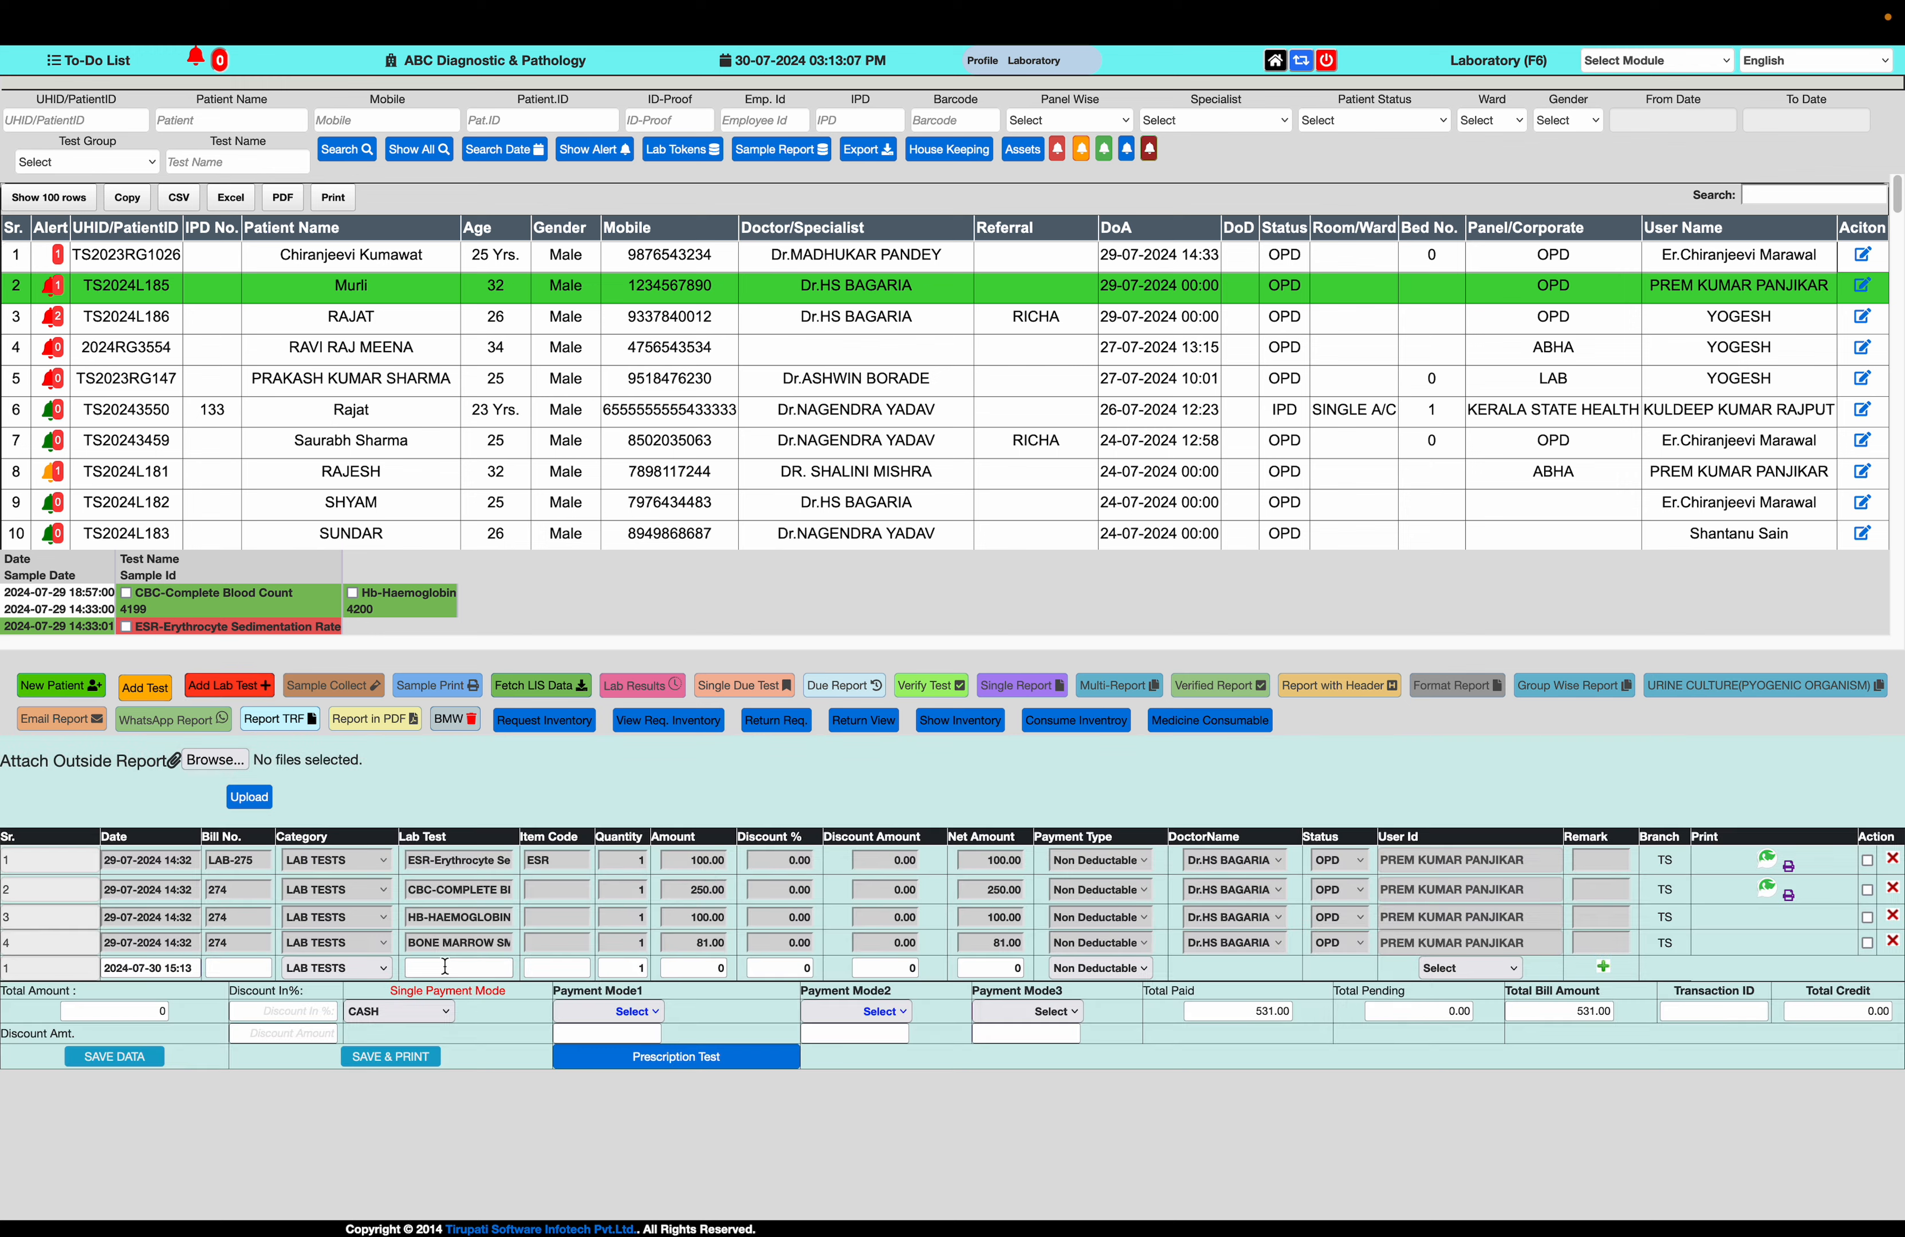
left_click(446, 966)
type("24 hr")
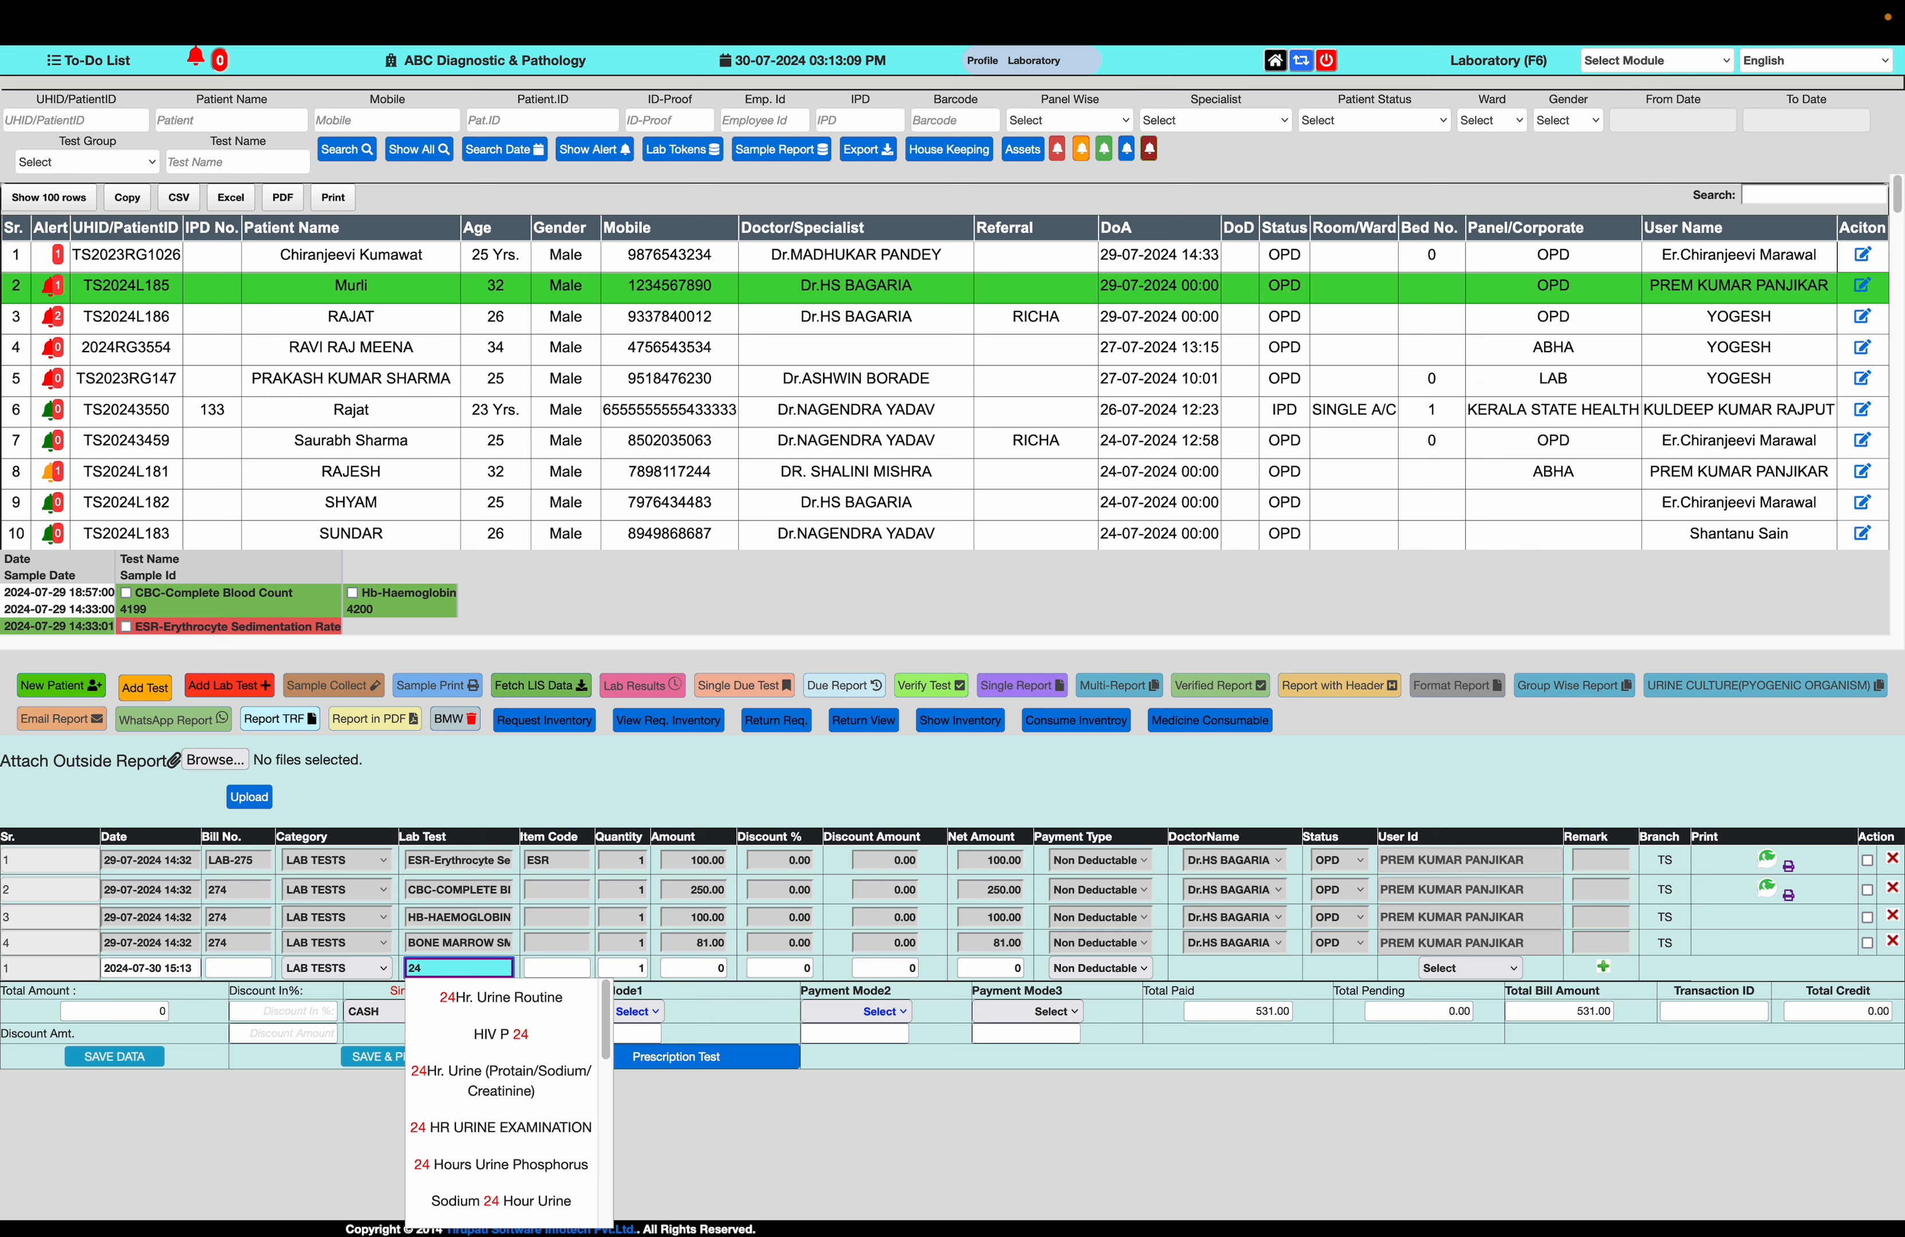
key("BackSpace")
key("BackSpace")
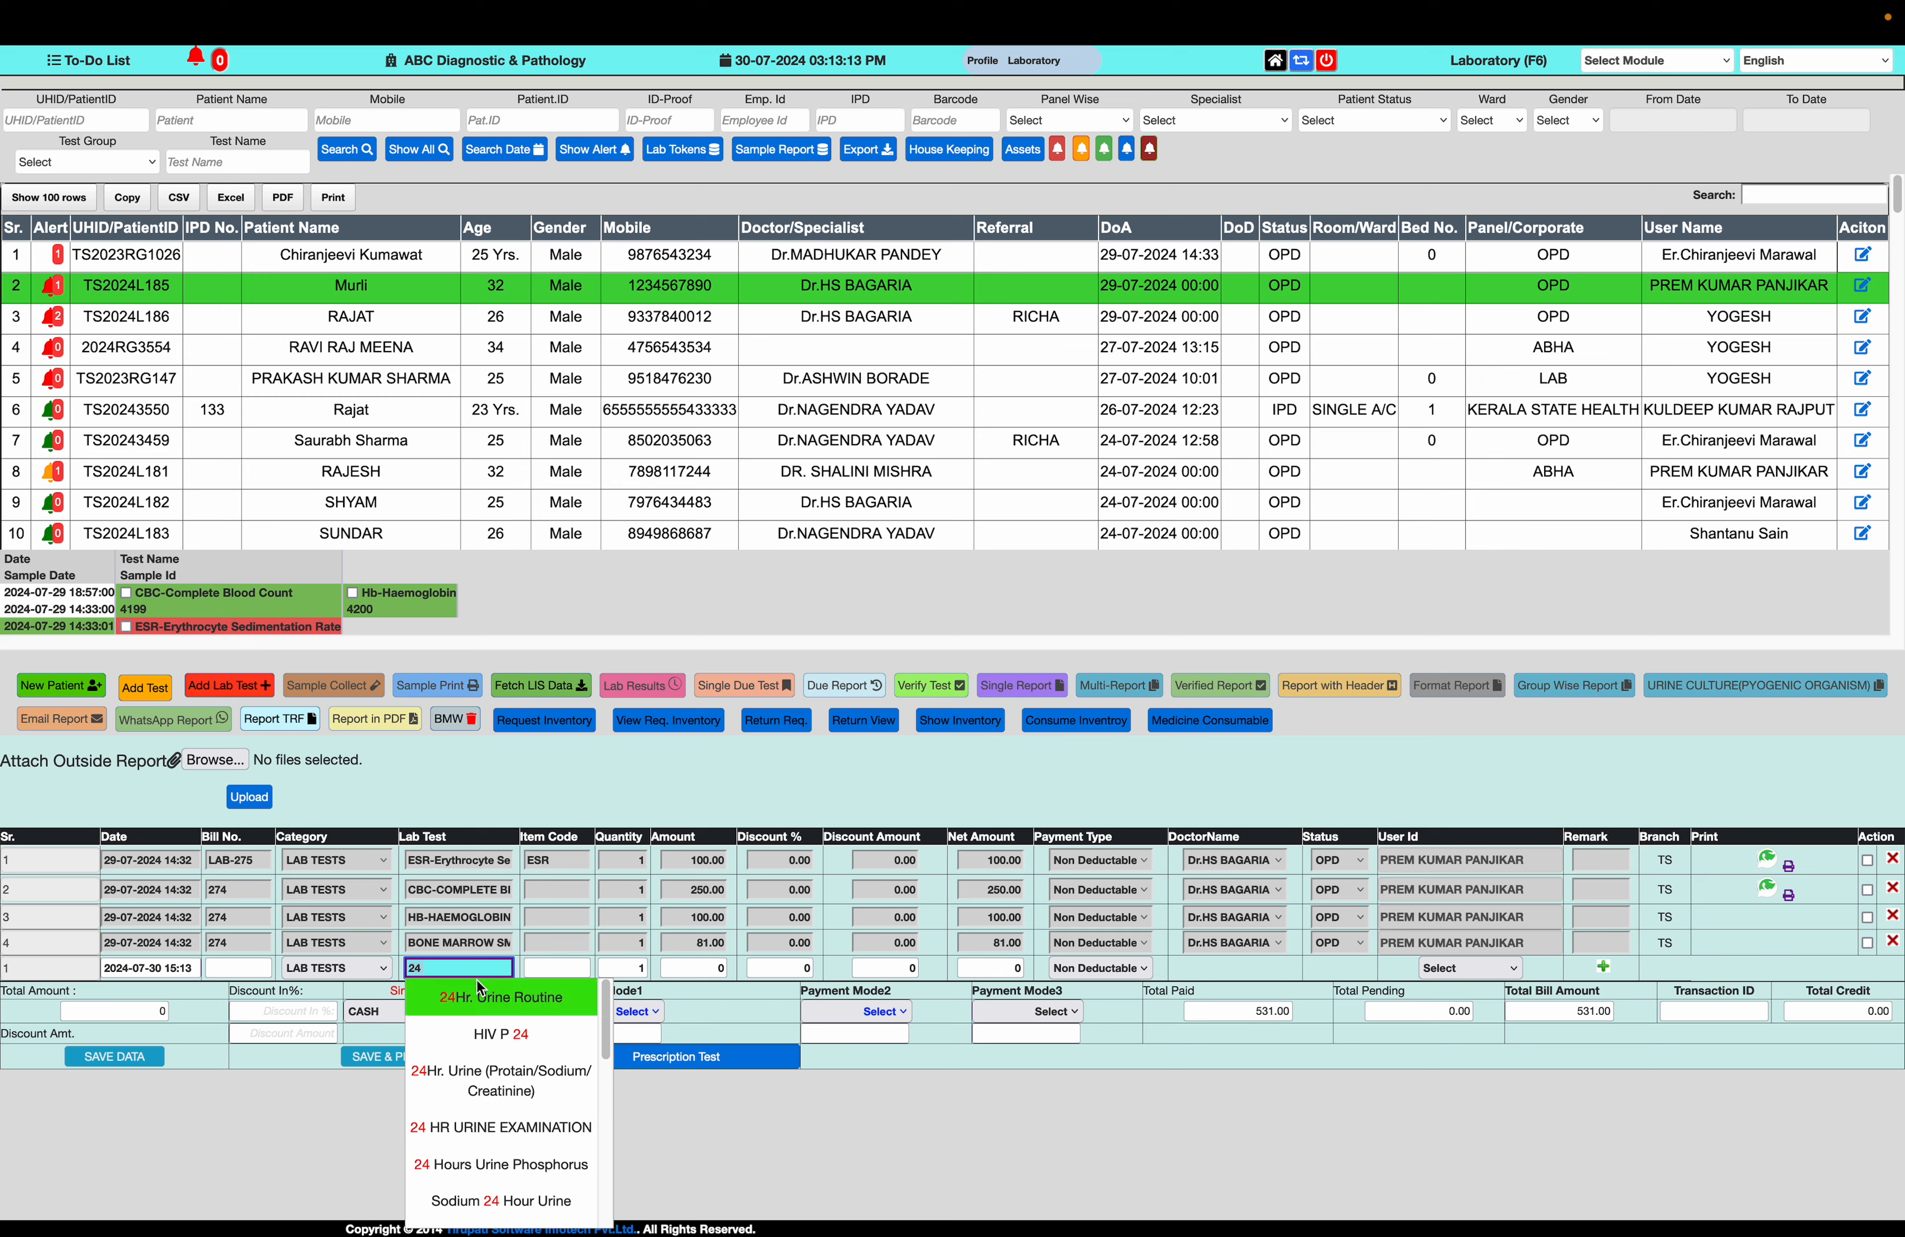
key("BackSpace")
key("BackSpace")
type("urinary")
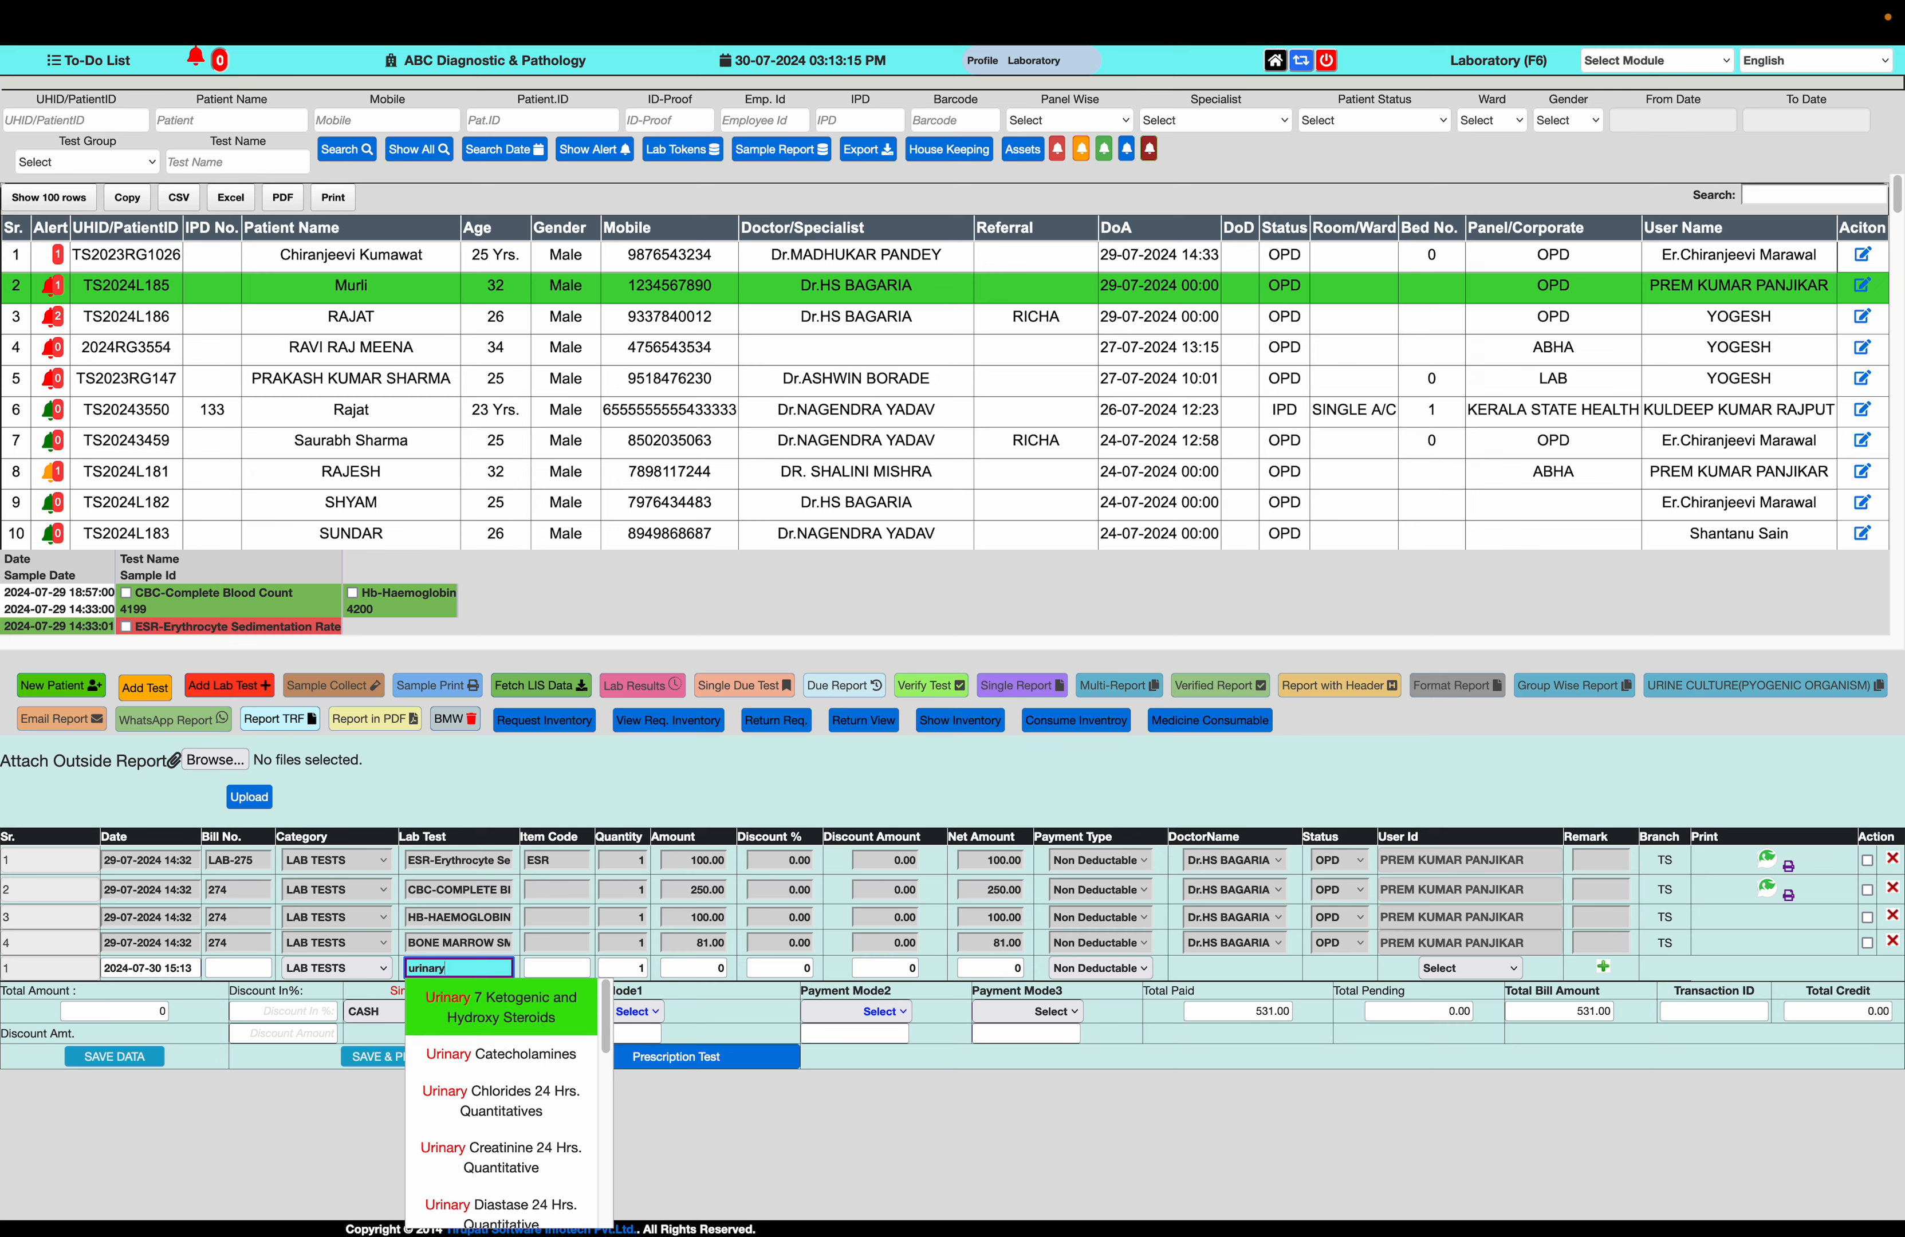
type(" rpo")
key("BackSpace")
key("BackSpace")
key("BackSpace")
type("pro")
left_click(497, 1014)
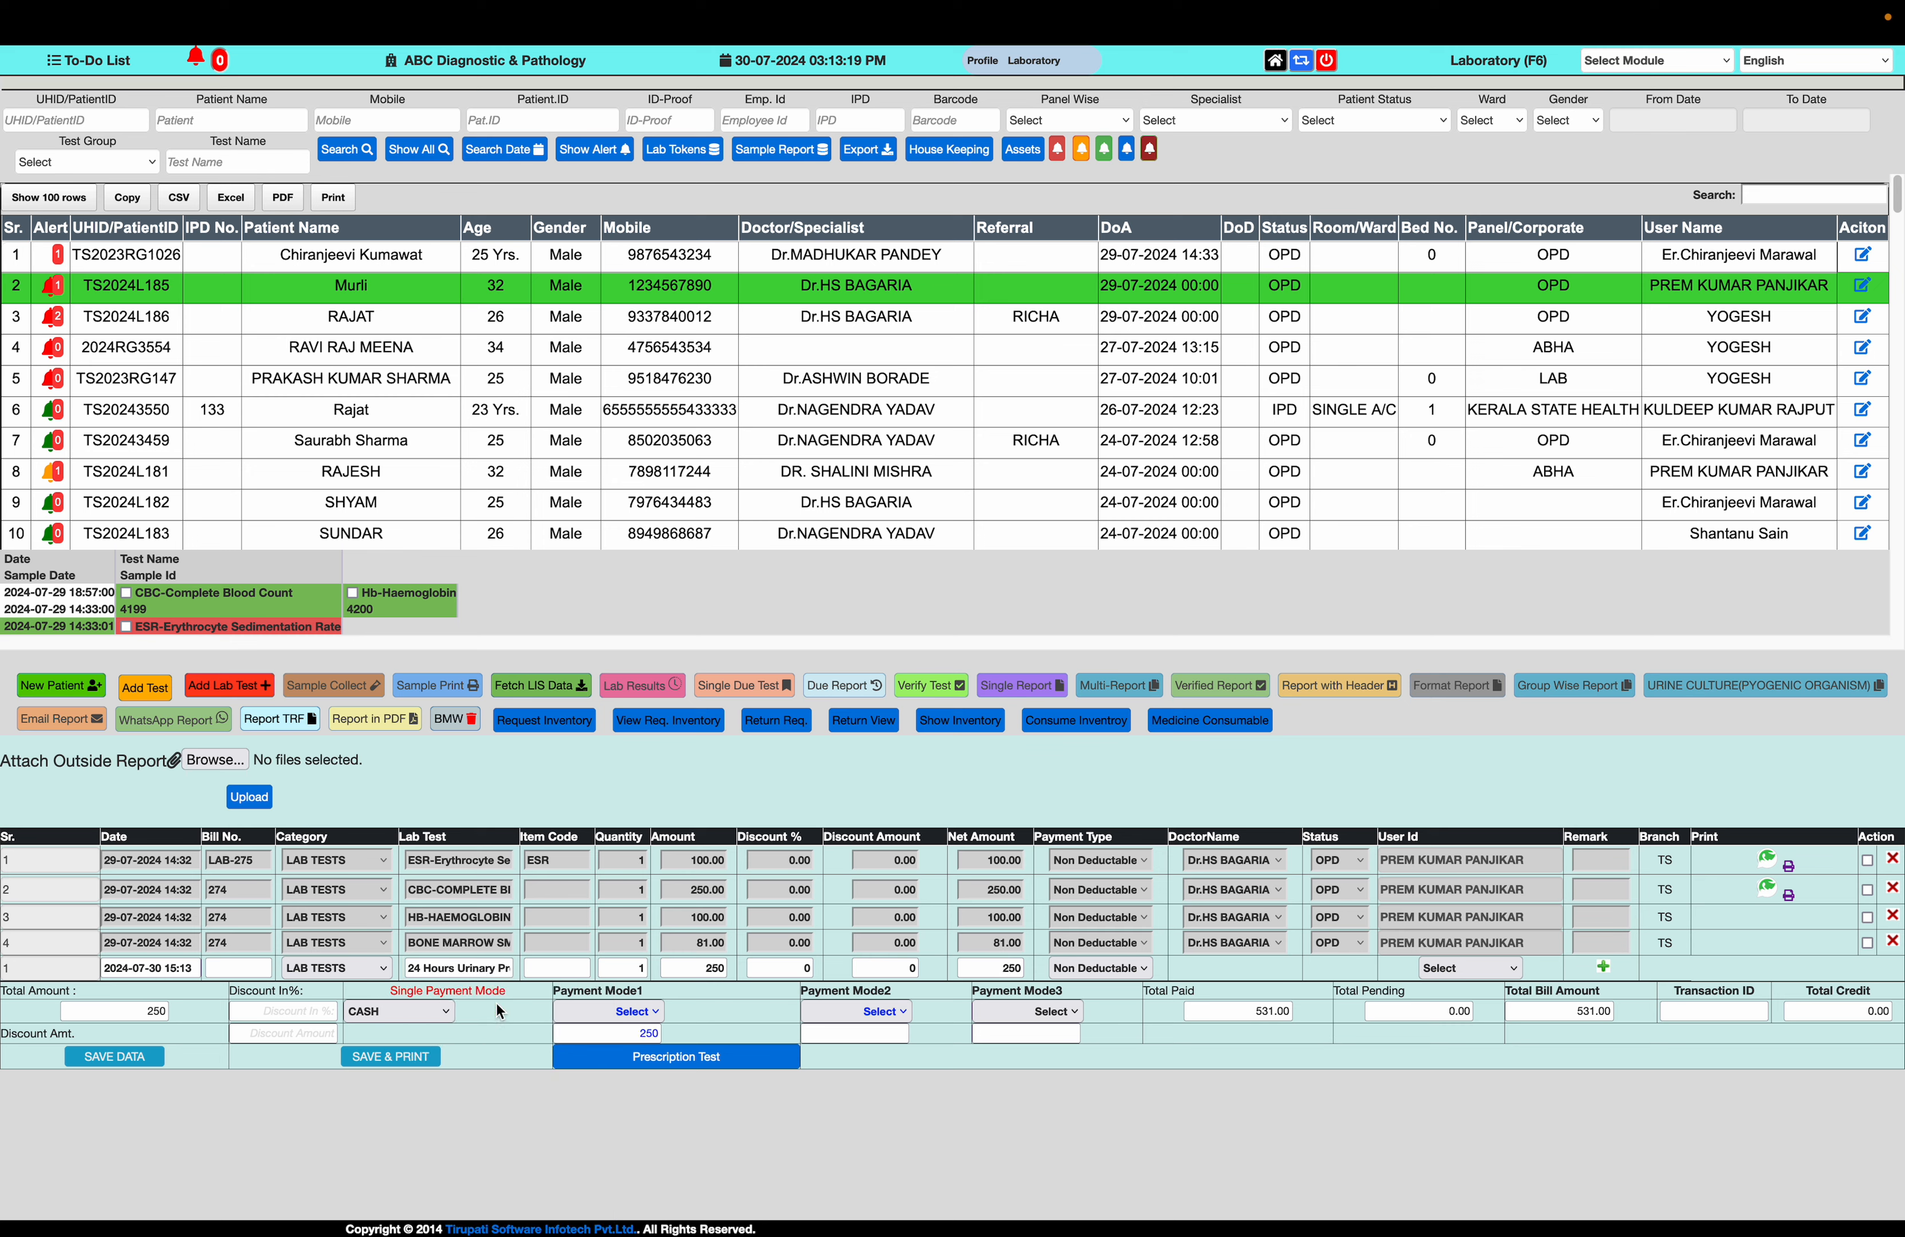
Add another row to the patient's lab order with the CBC-Complete Blood Count test
left_click(1602, 966)
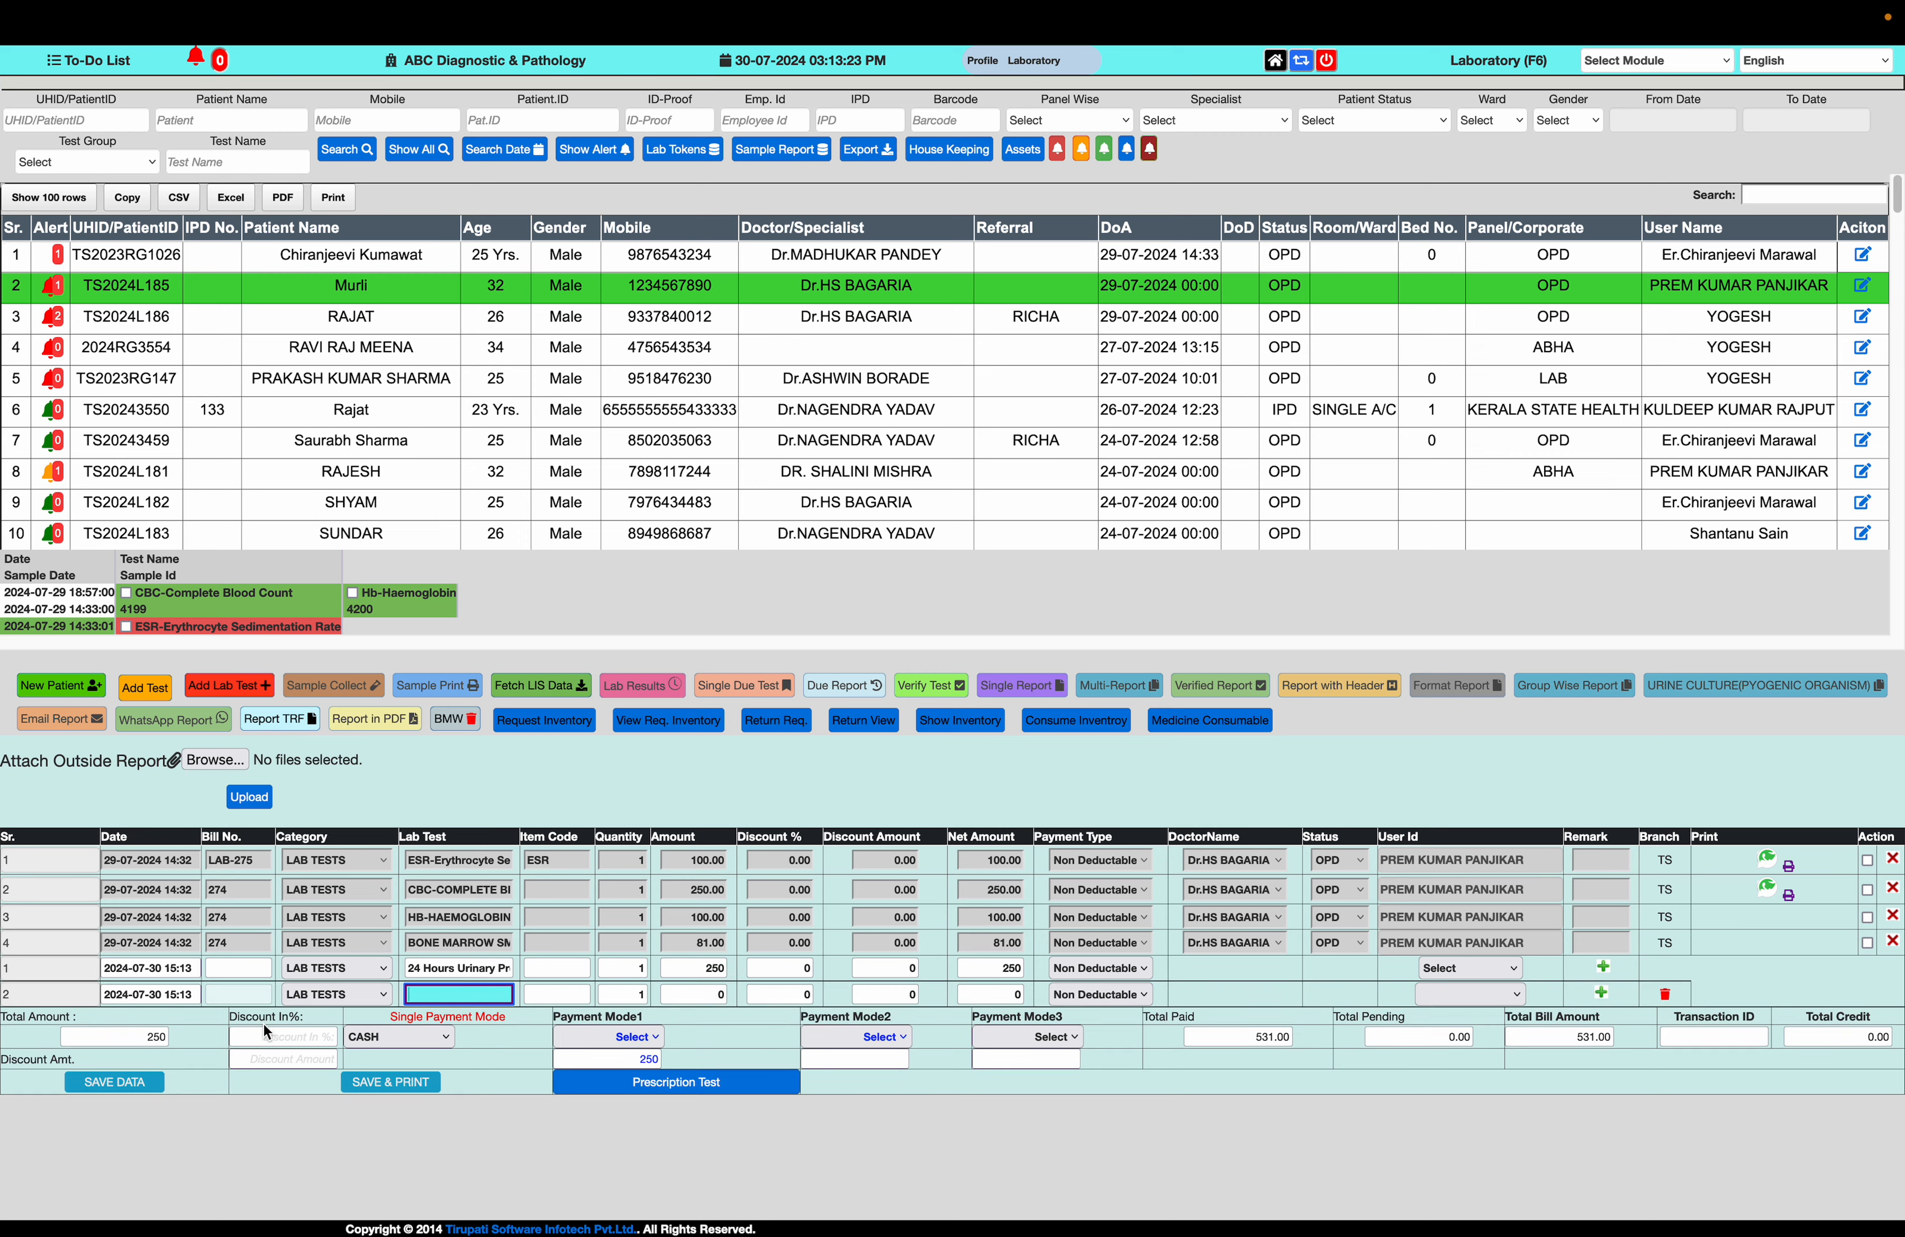
type("cbc")
key("Down")
key("Return")
Save the lab order with its receipt, dismiss the print preview, and return to the laboratory patient list
left_click(394, 1085)
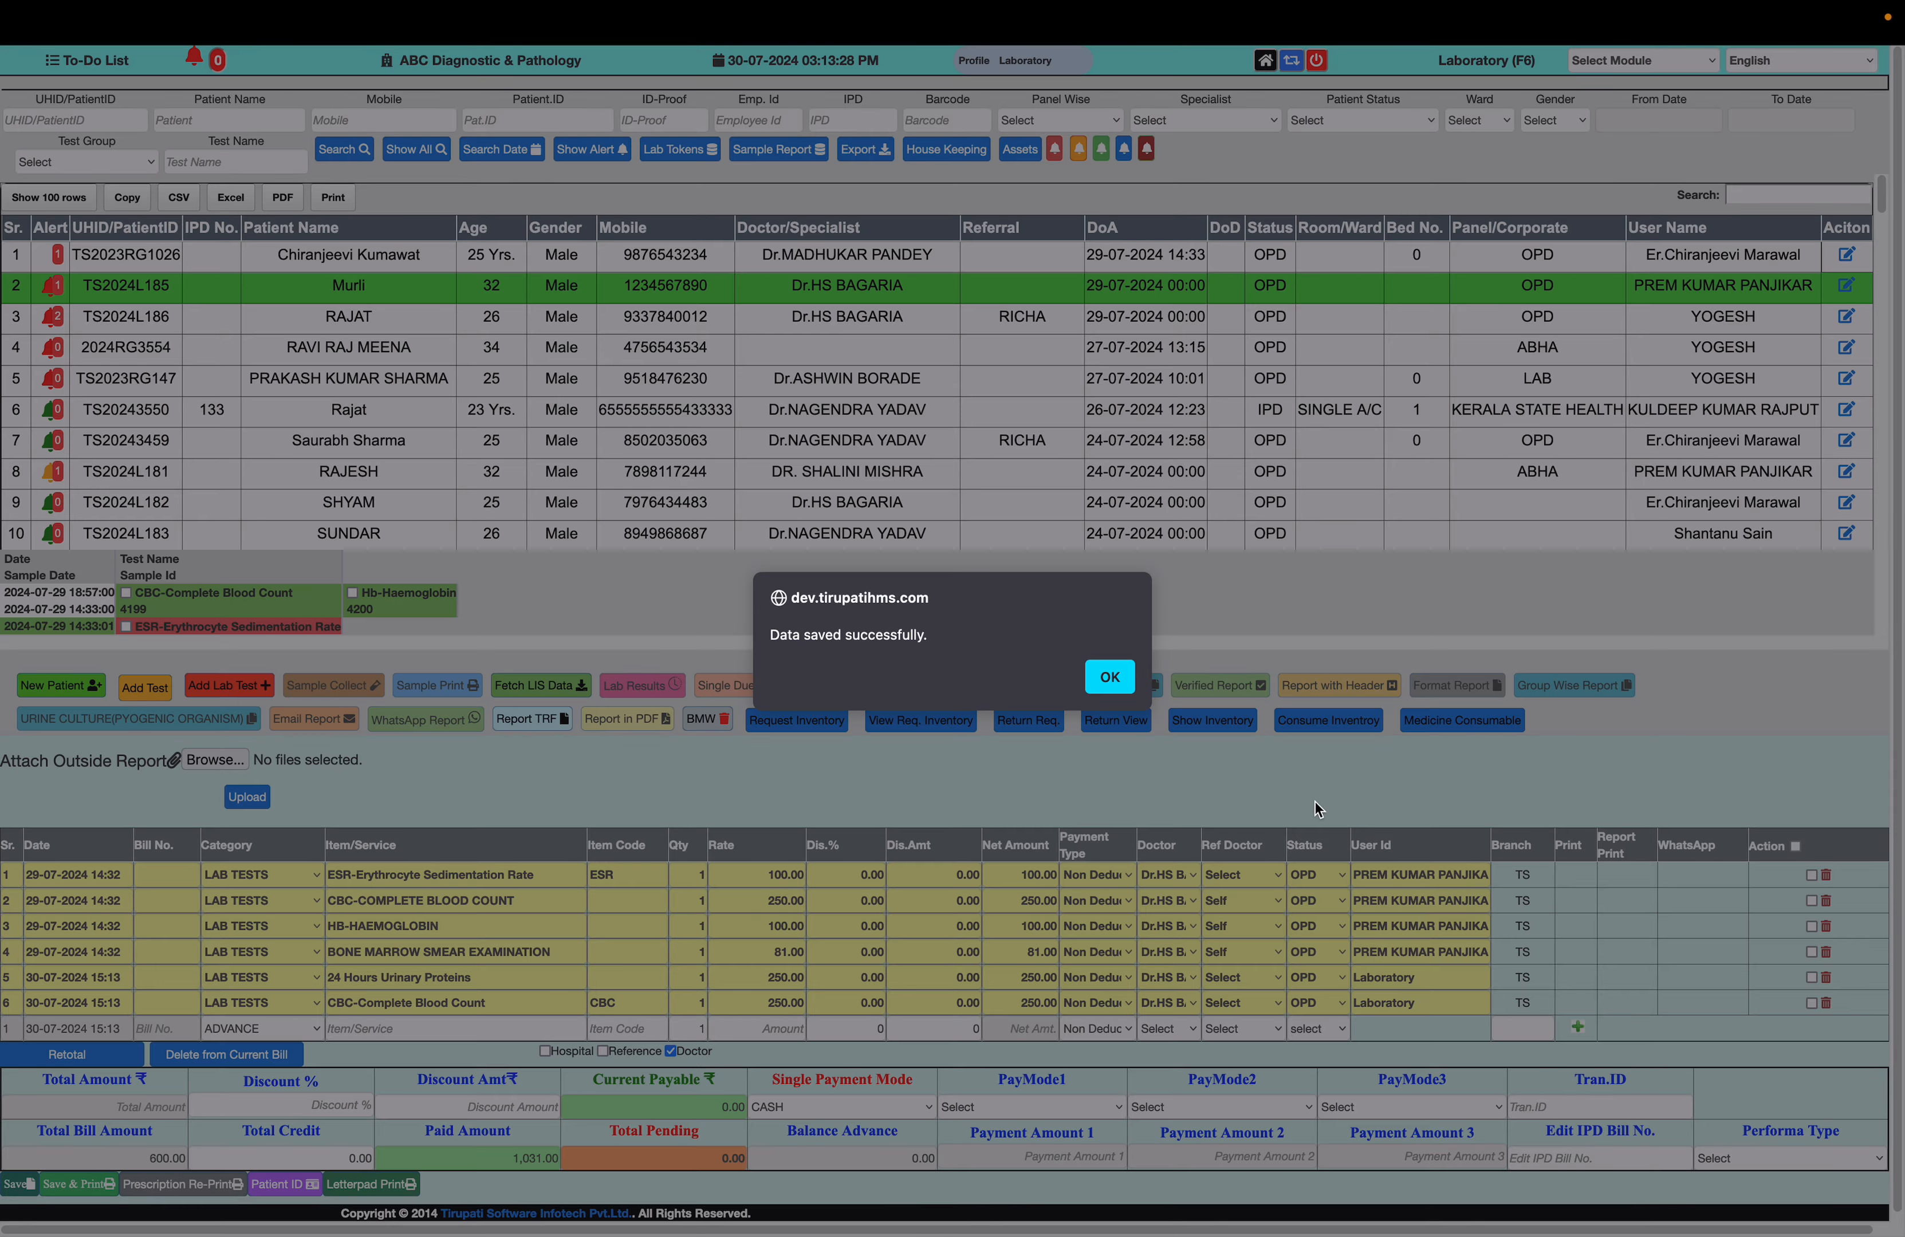
left_click(1111, 679)
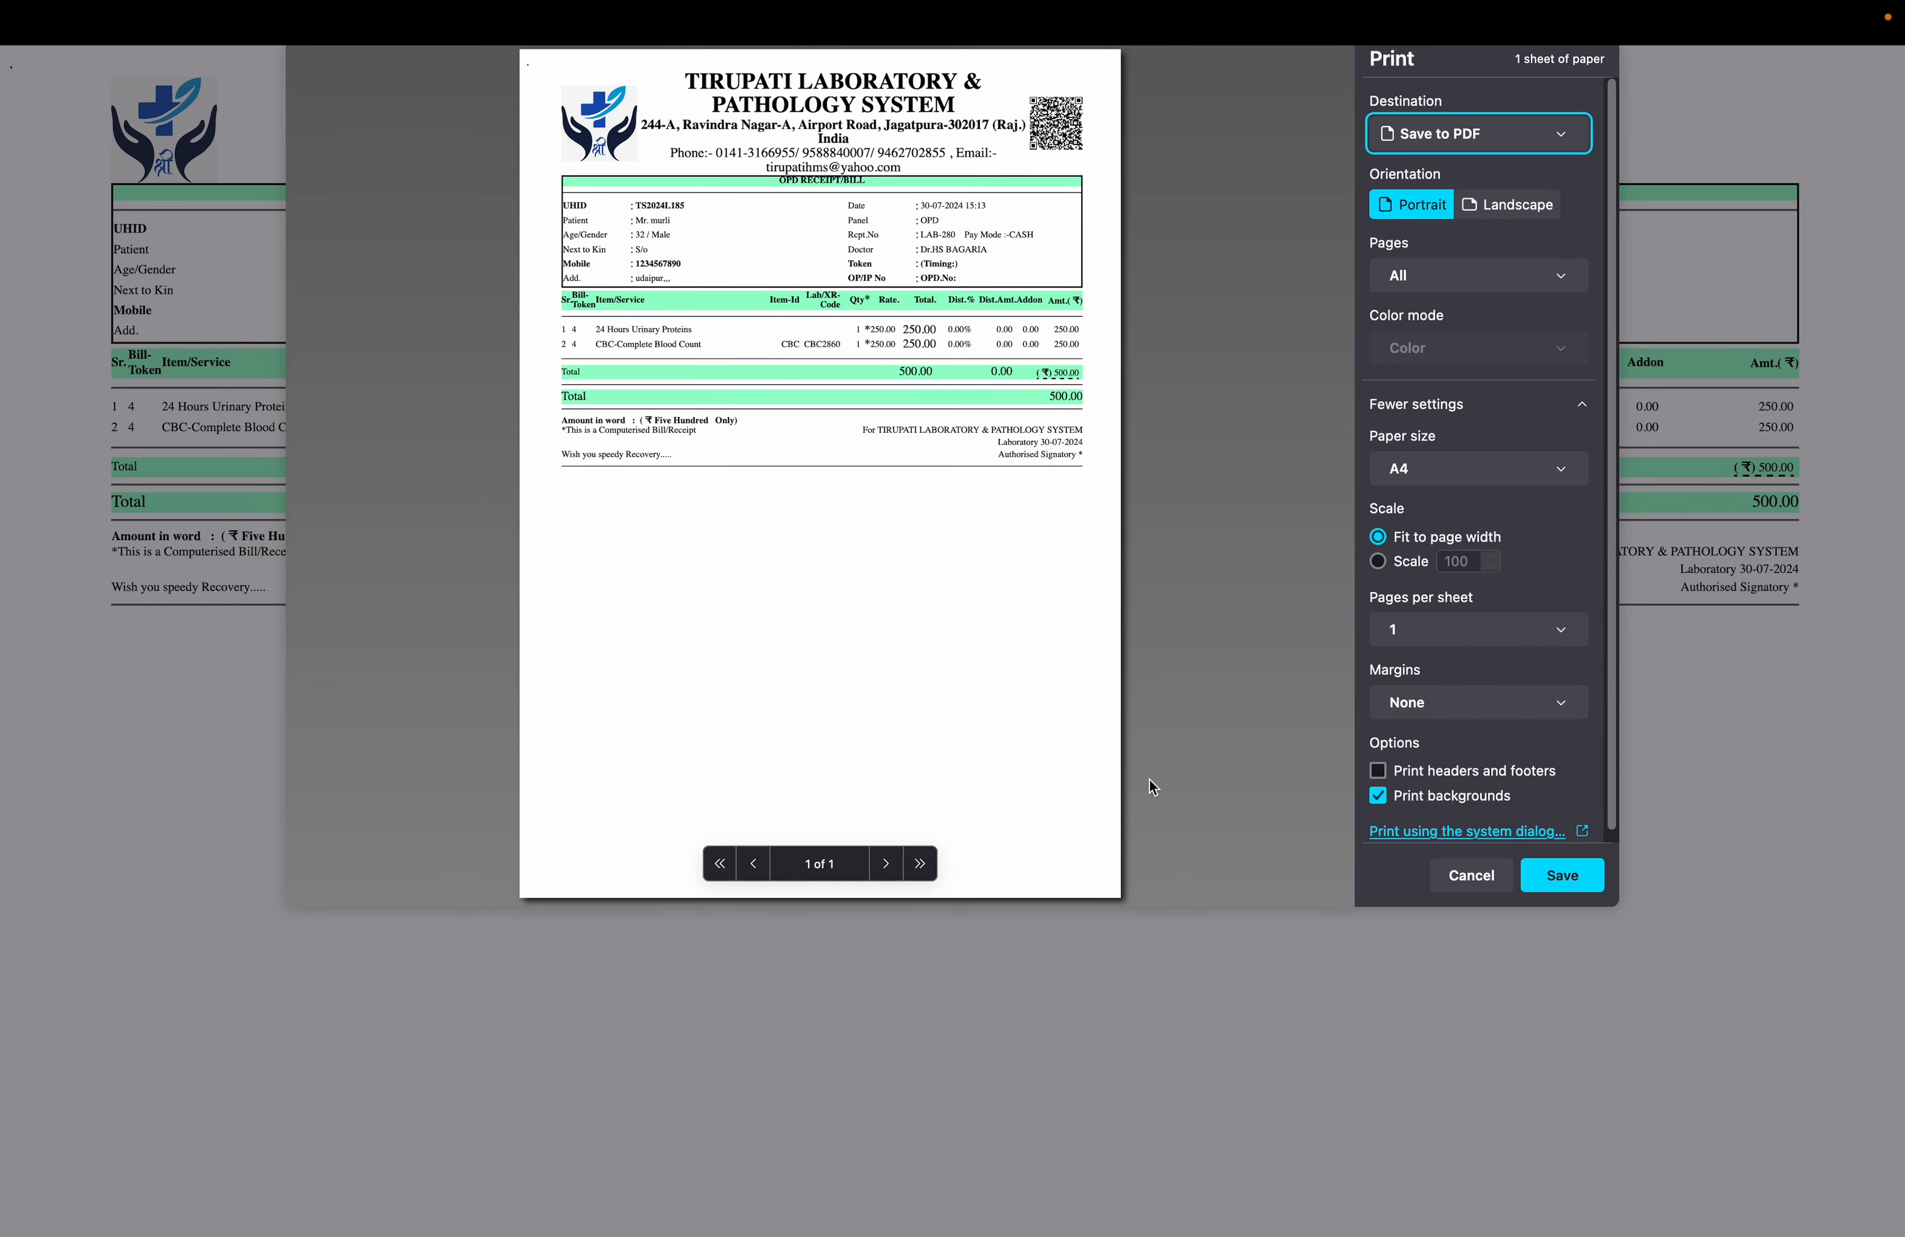
left_click(1485, 887)
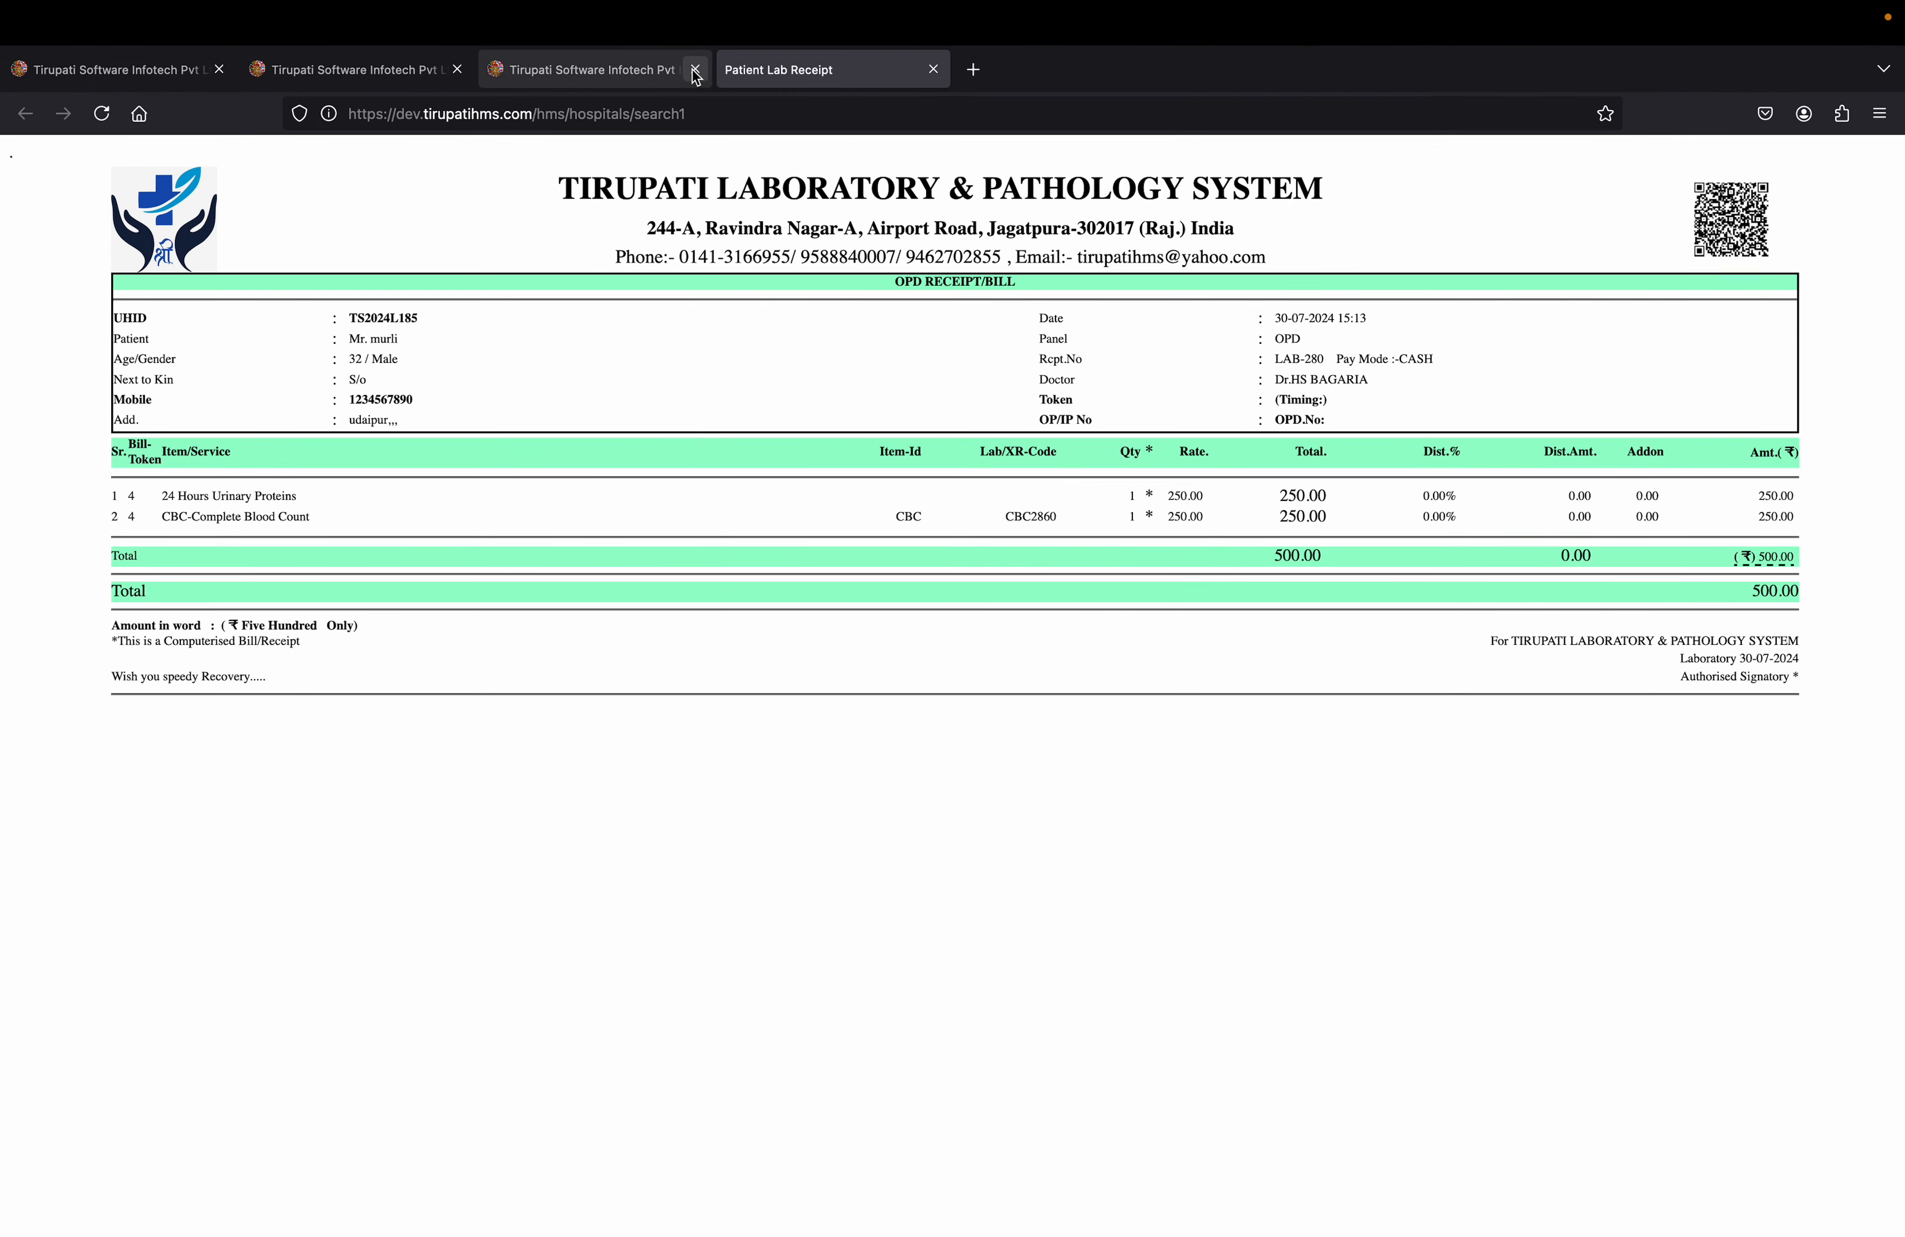
left_click(672, 72)
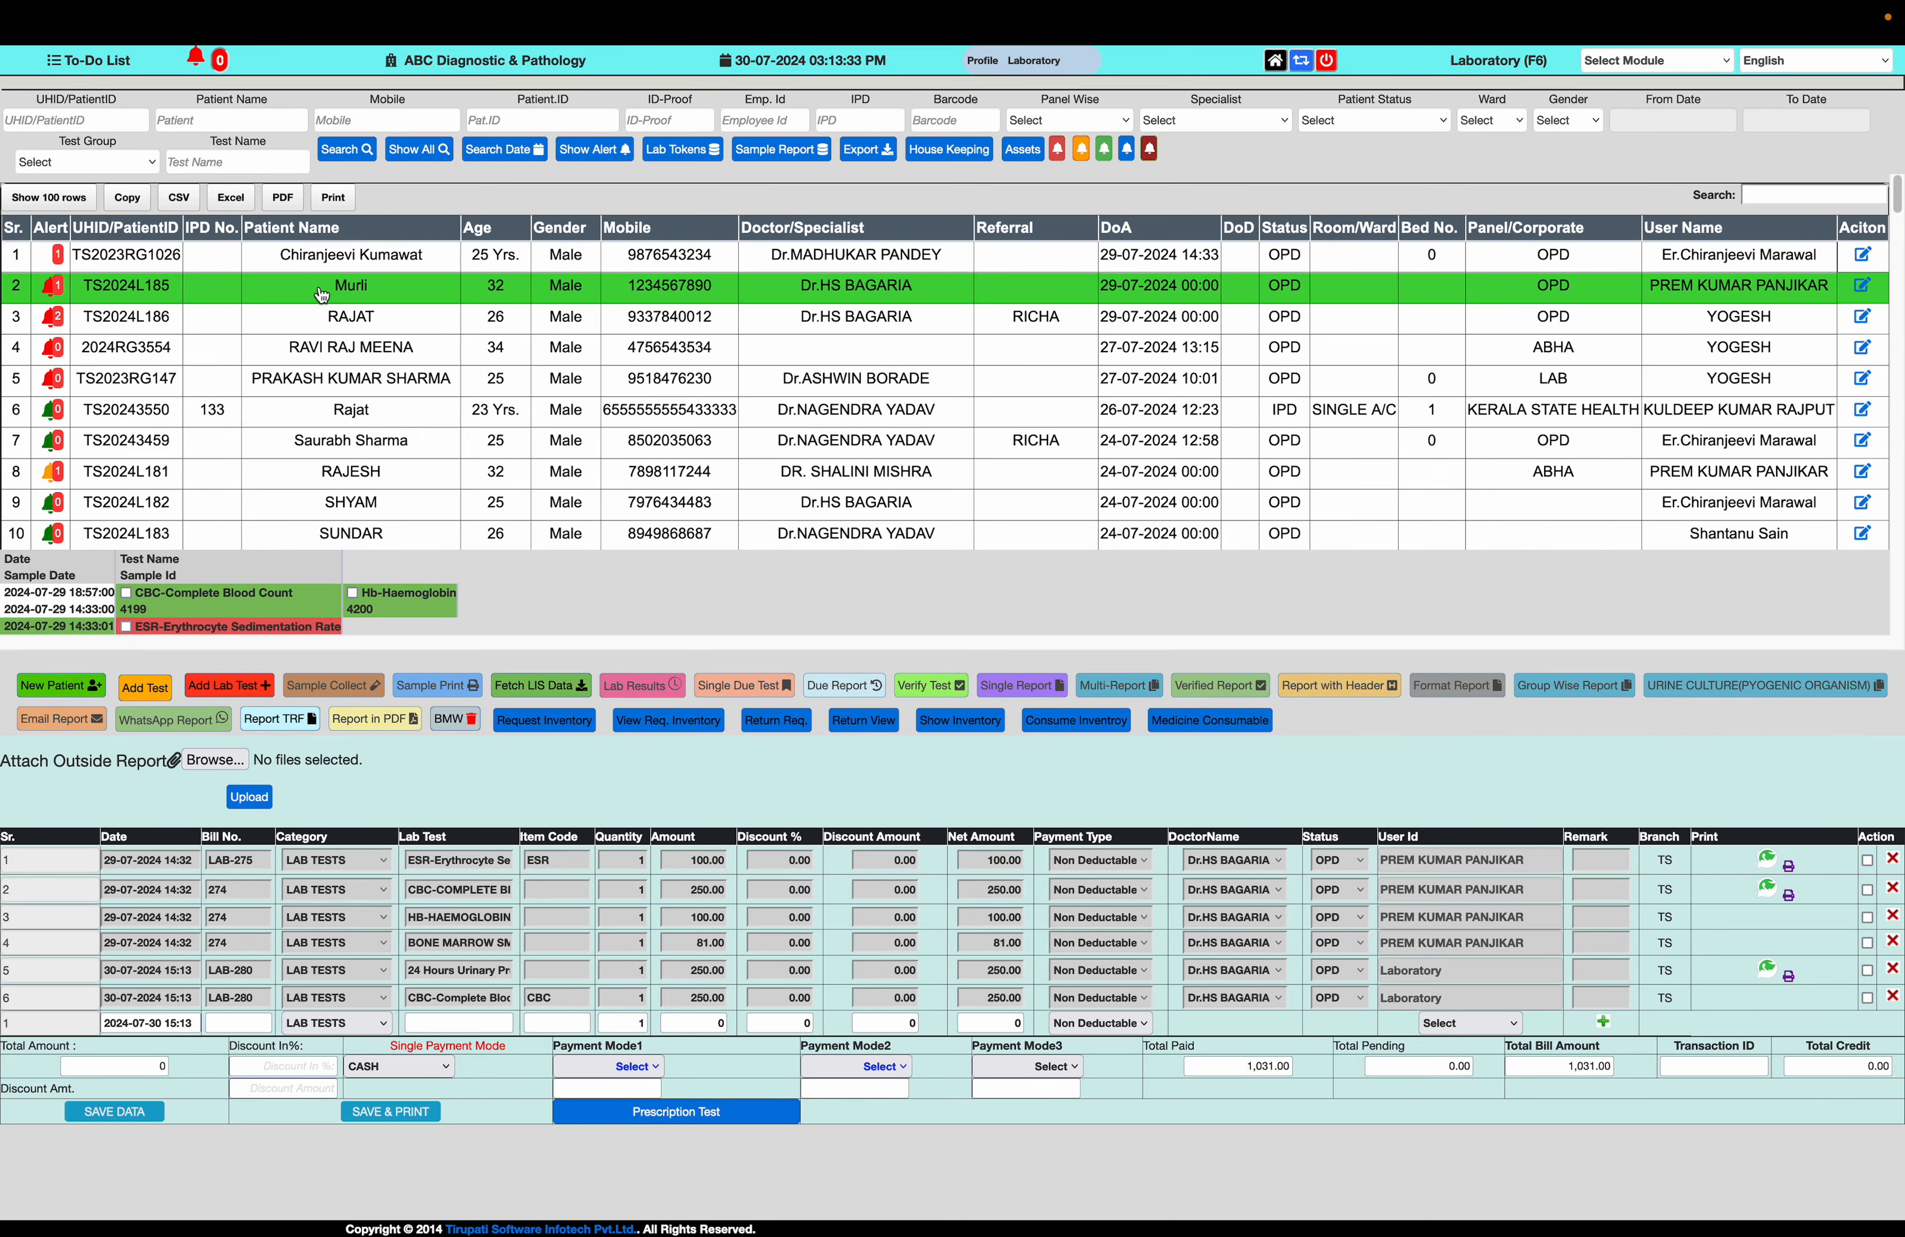
Reload the patient's ordered tests, mark the new CBC-Complete Blood Count, and highlight the procedure status of 24 Hours Urinary Proteins
left_click(322, 289)
left_click(127, 650)
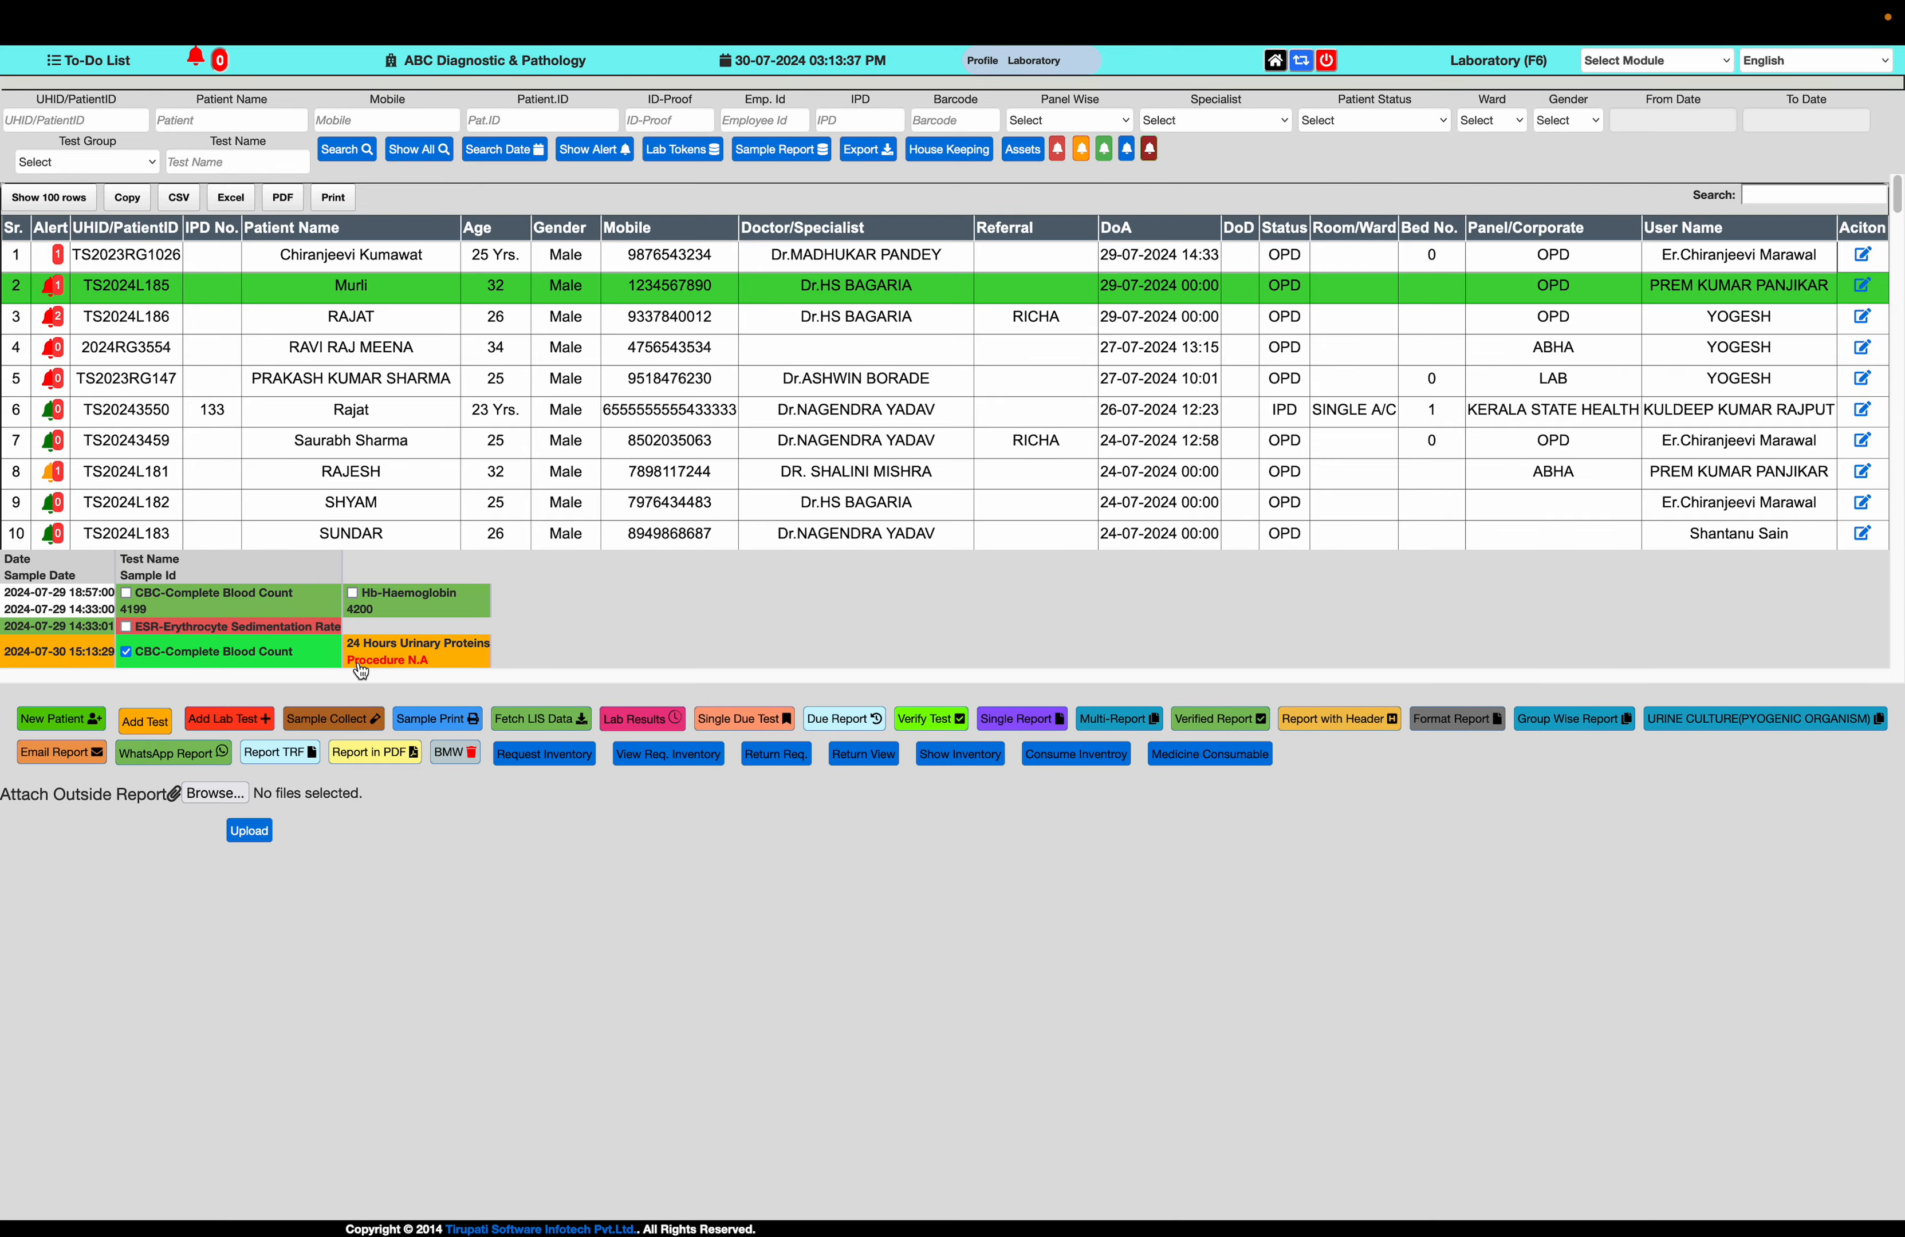
left_click_drag(358, 671, 438, 670)
Return to the browser tab with the unsaved procedure and open the Lab Test (Sub-Group) master's test list from there
mouse_move(499, 66)
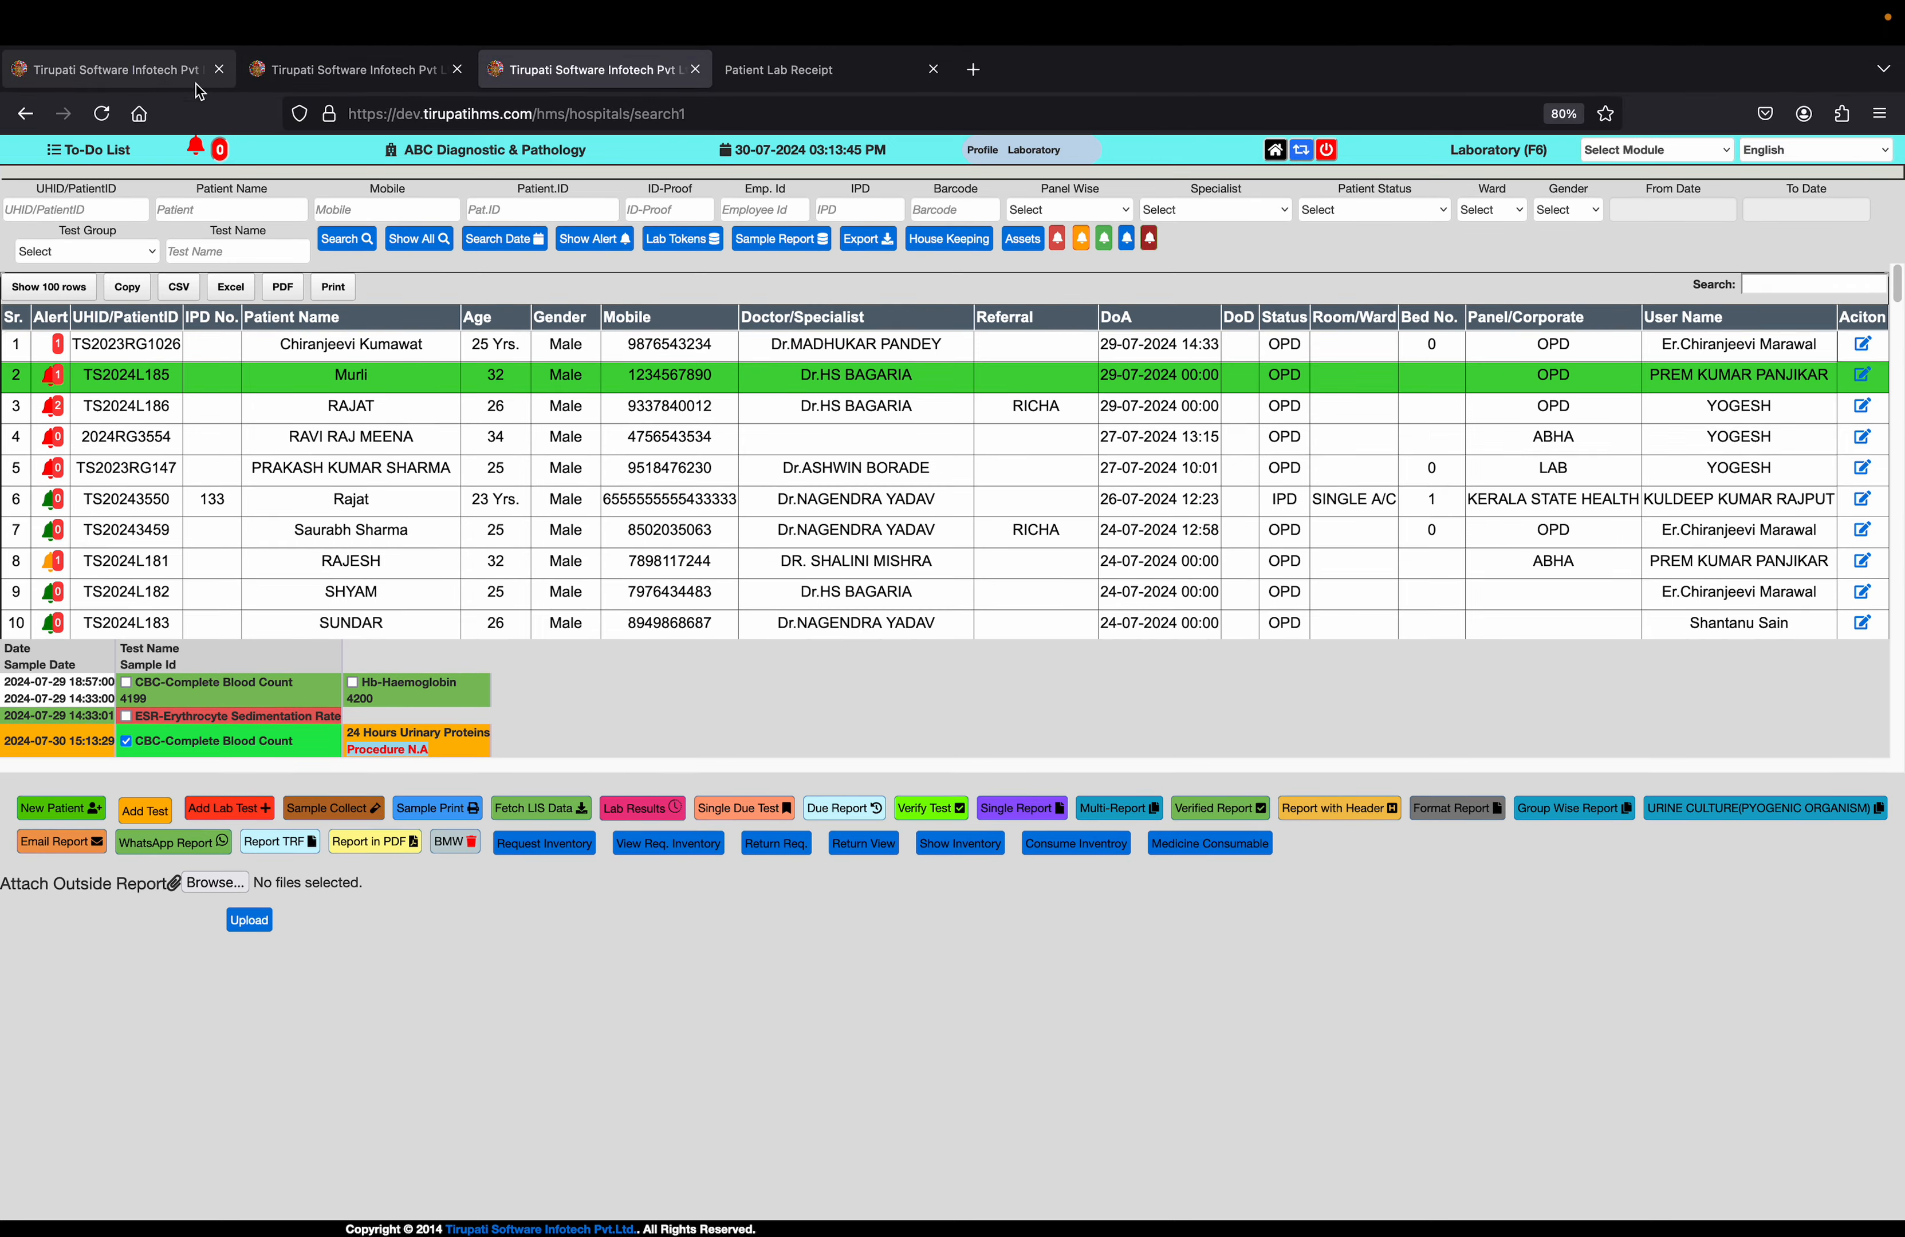
left_click(157, 72)
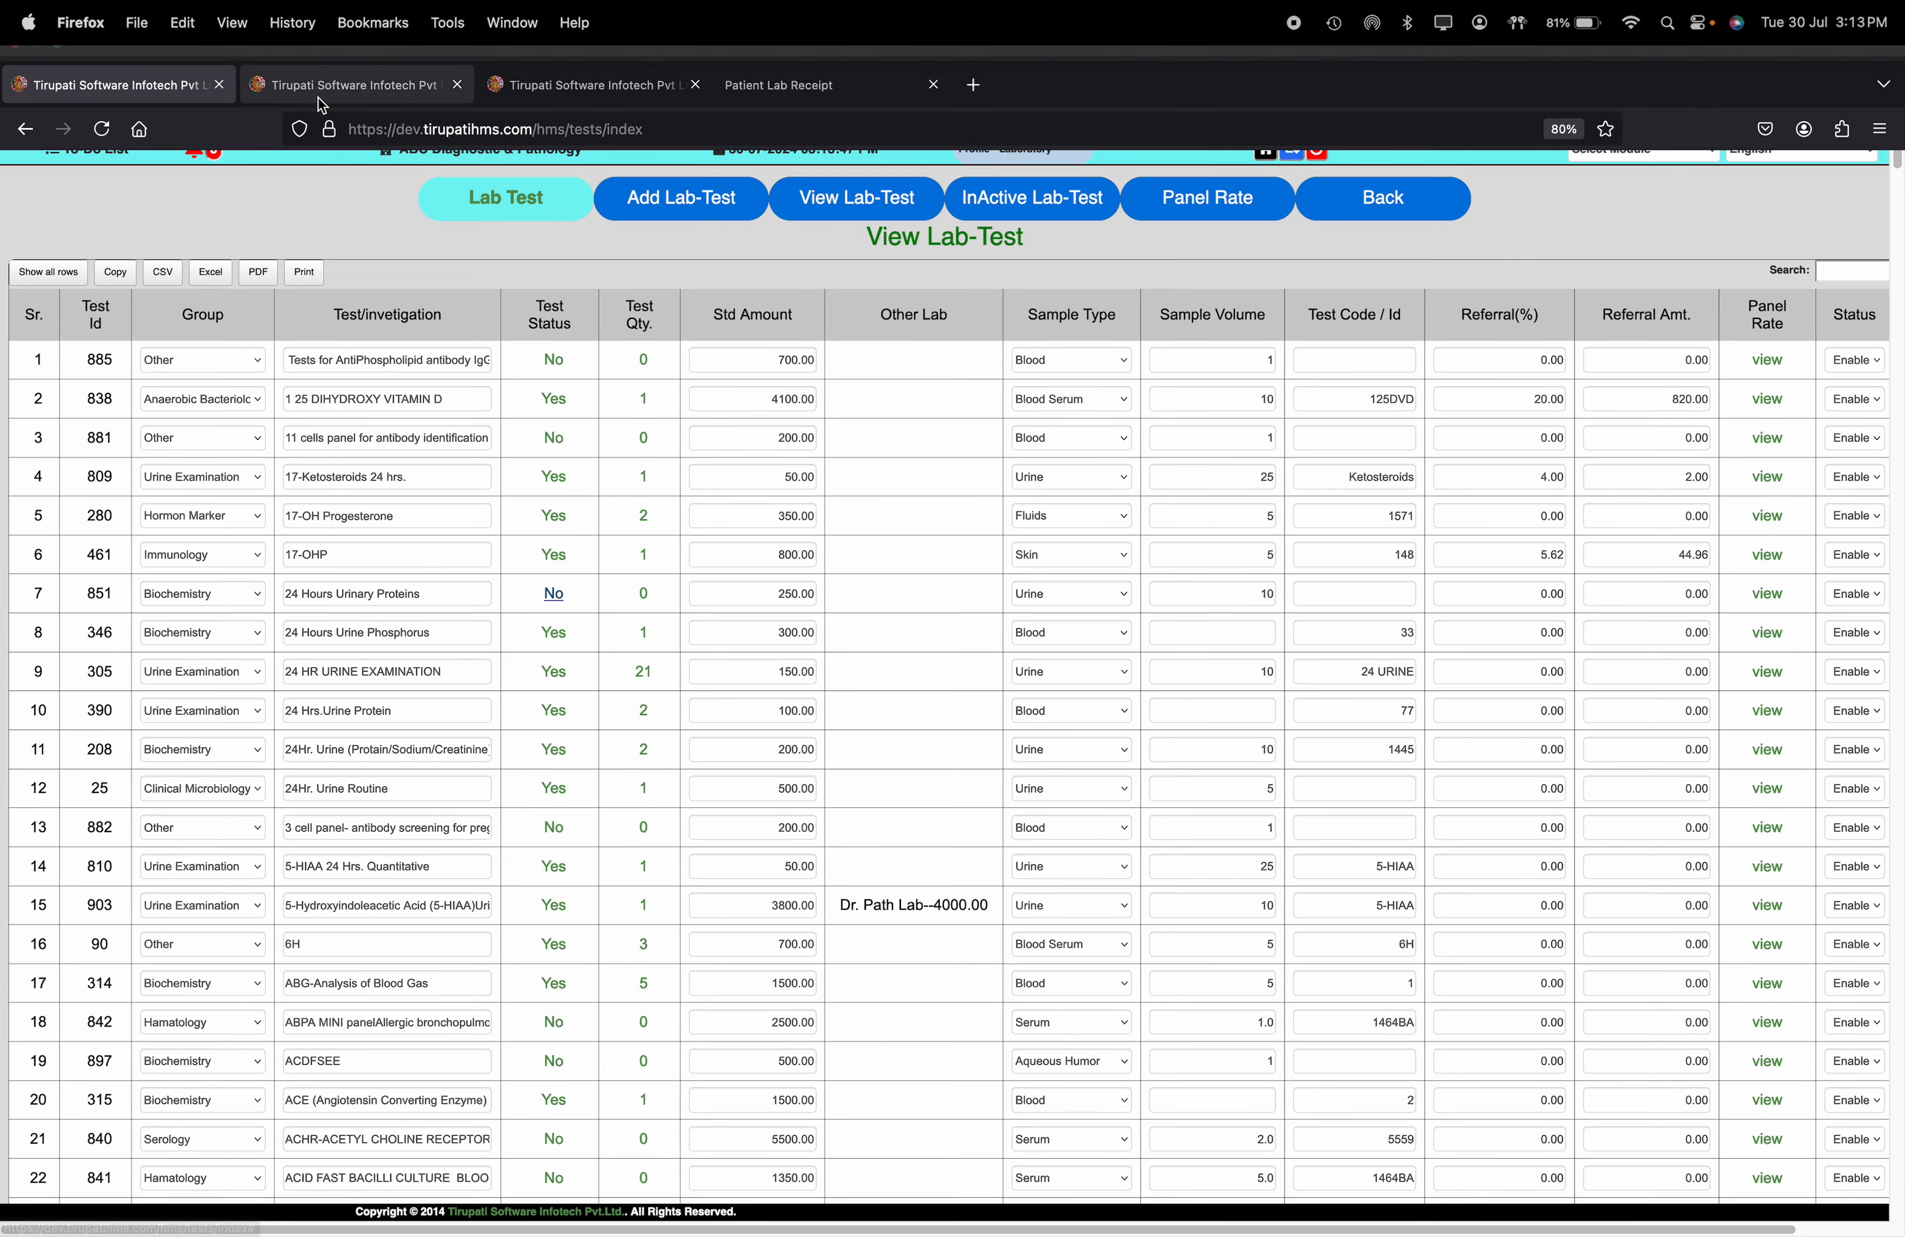
left_click(323, 86)
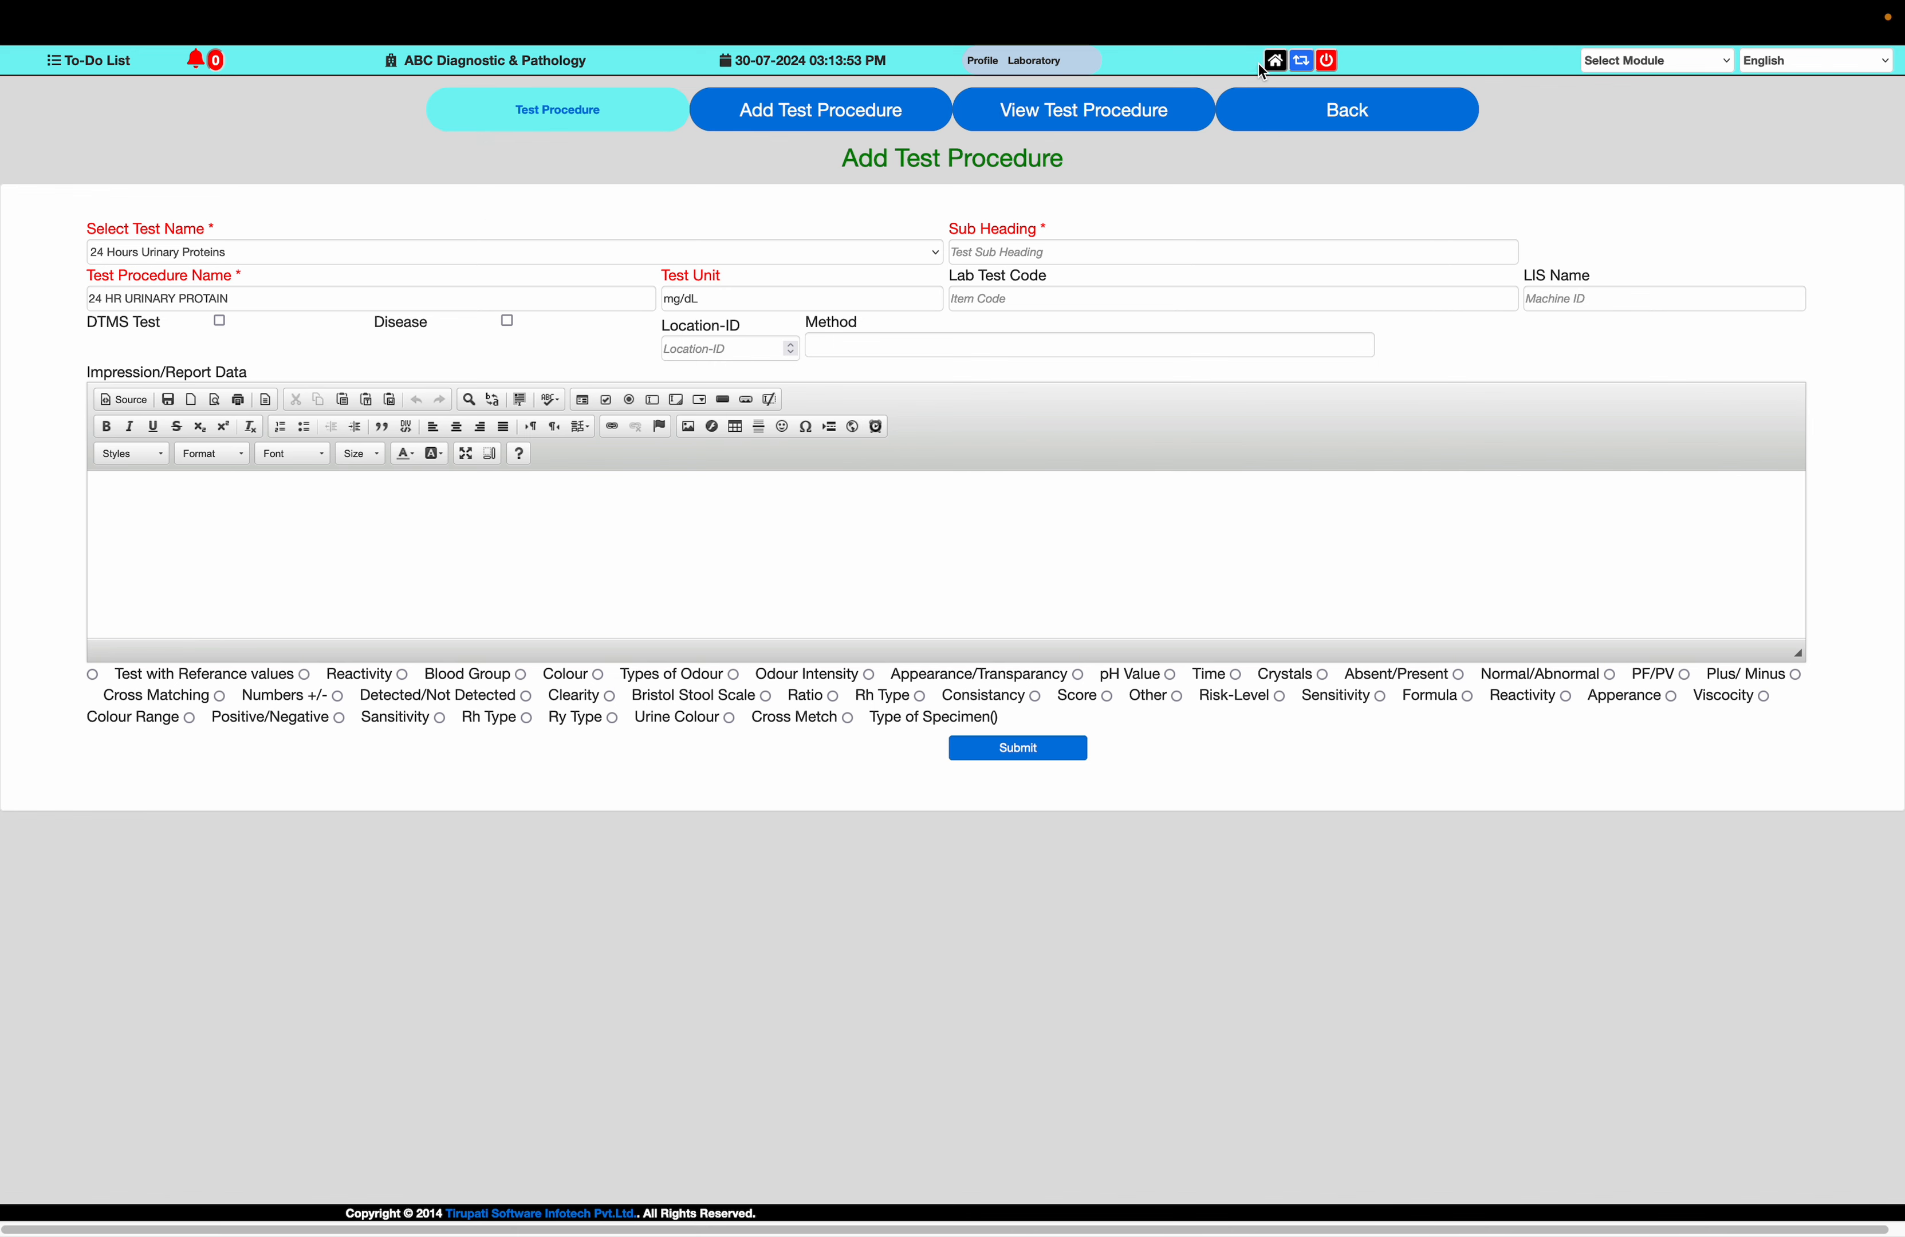
left_click(1275, 60)
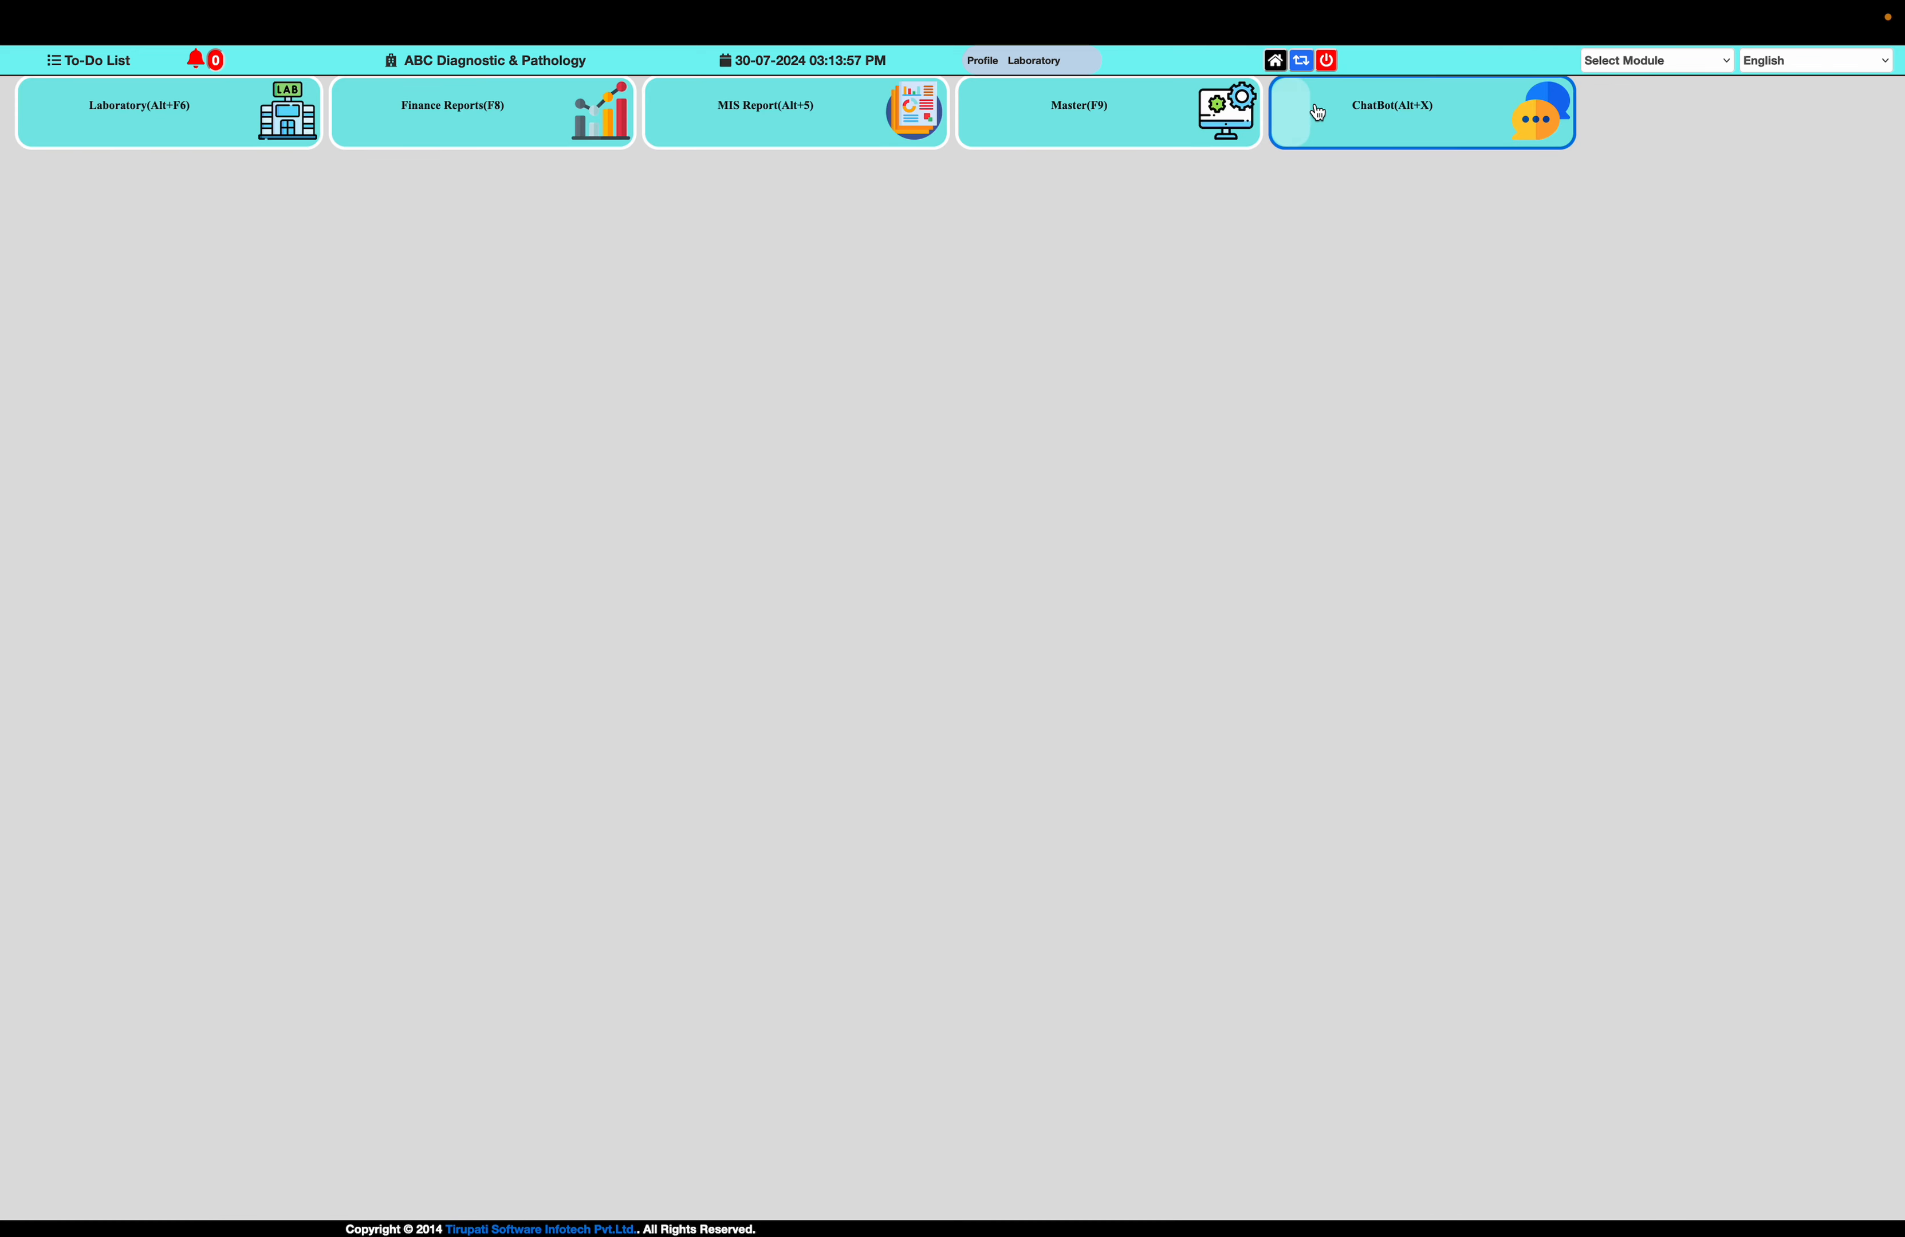
left_click(1157, 104)
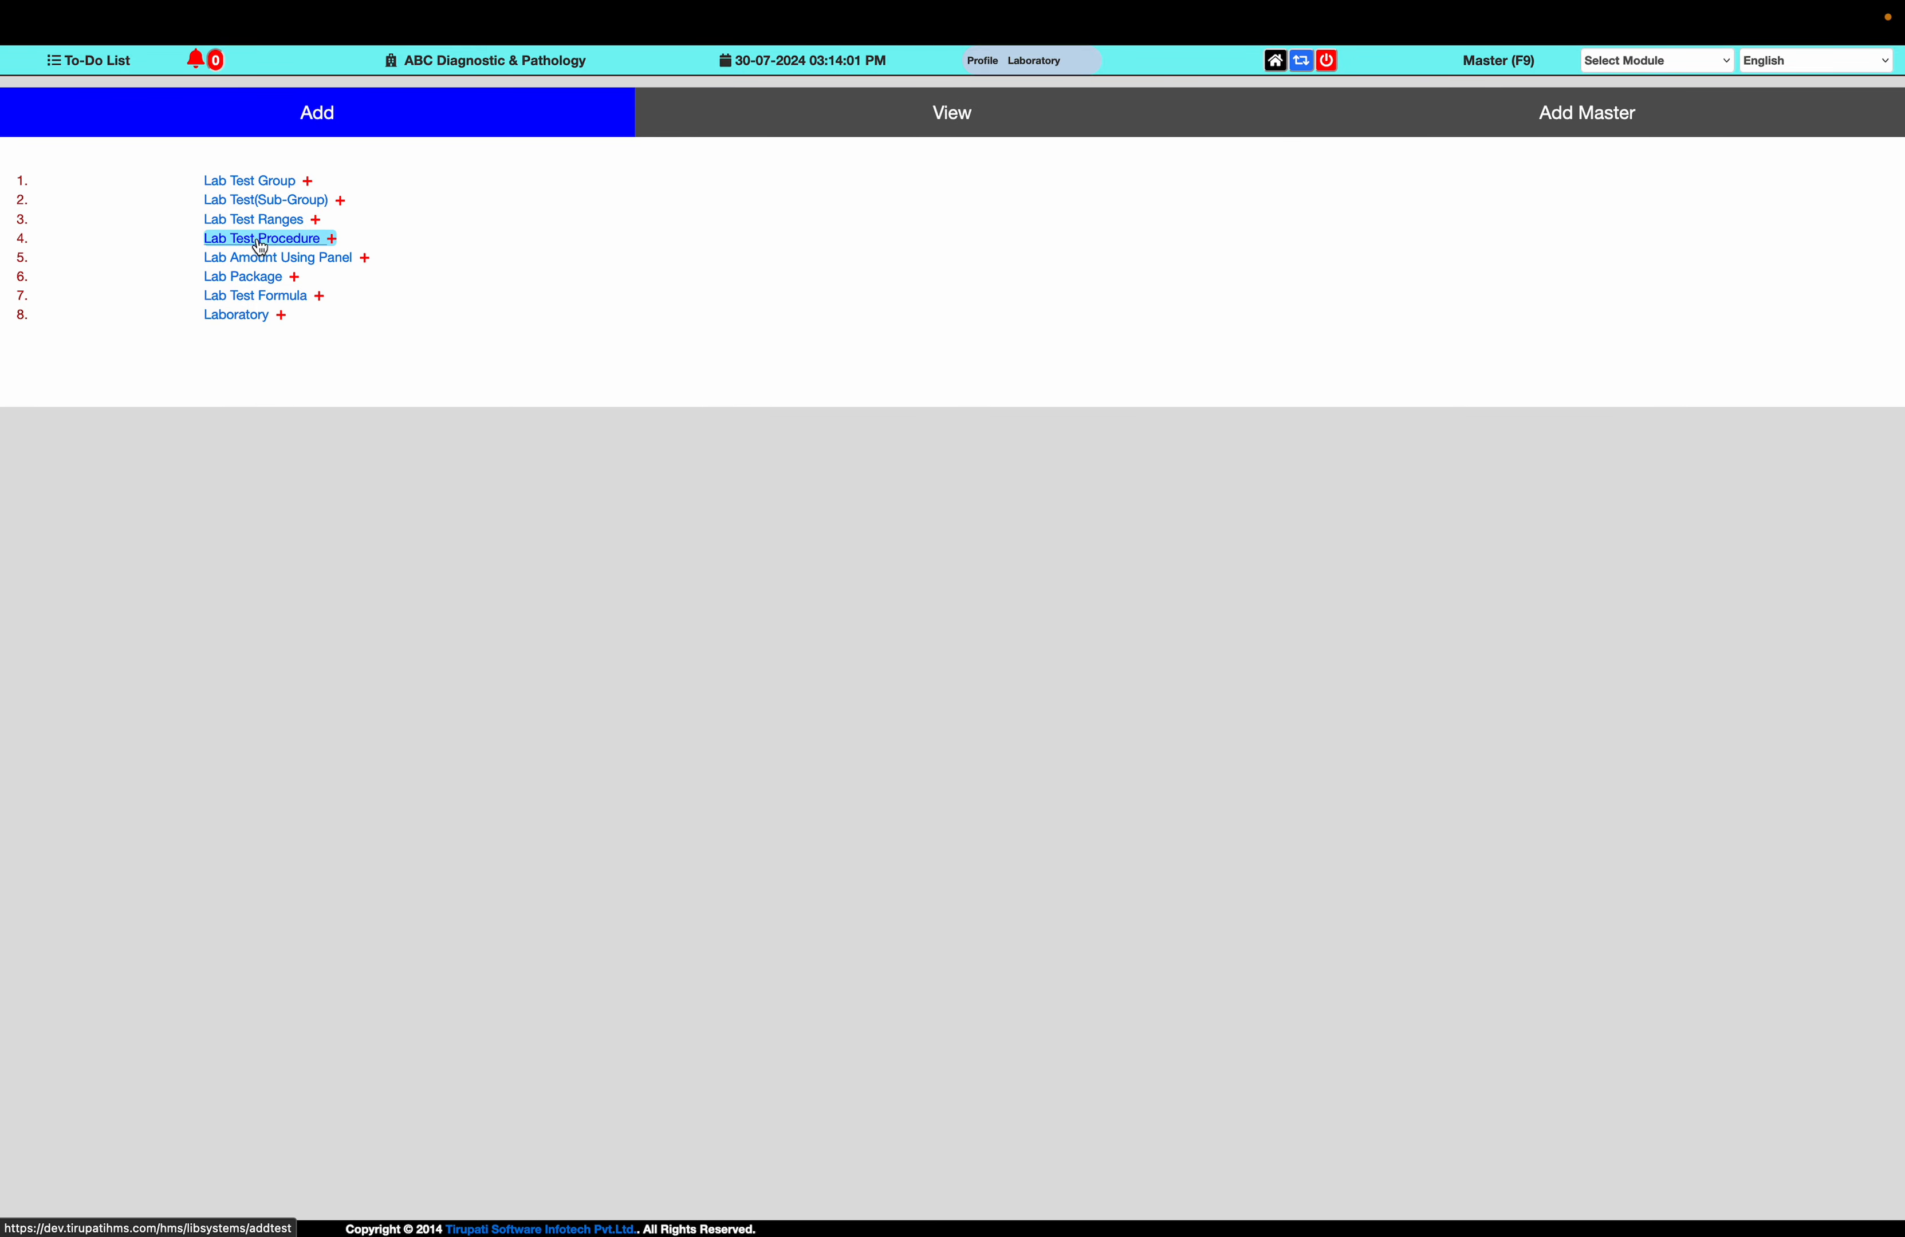
left_click(269, 201)
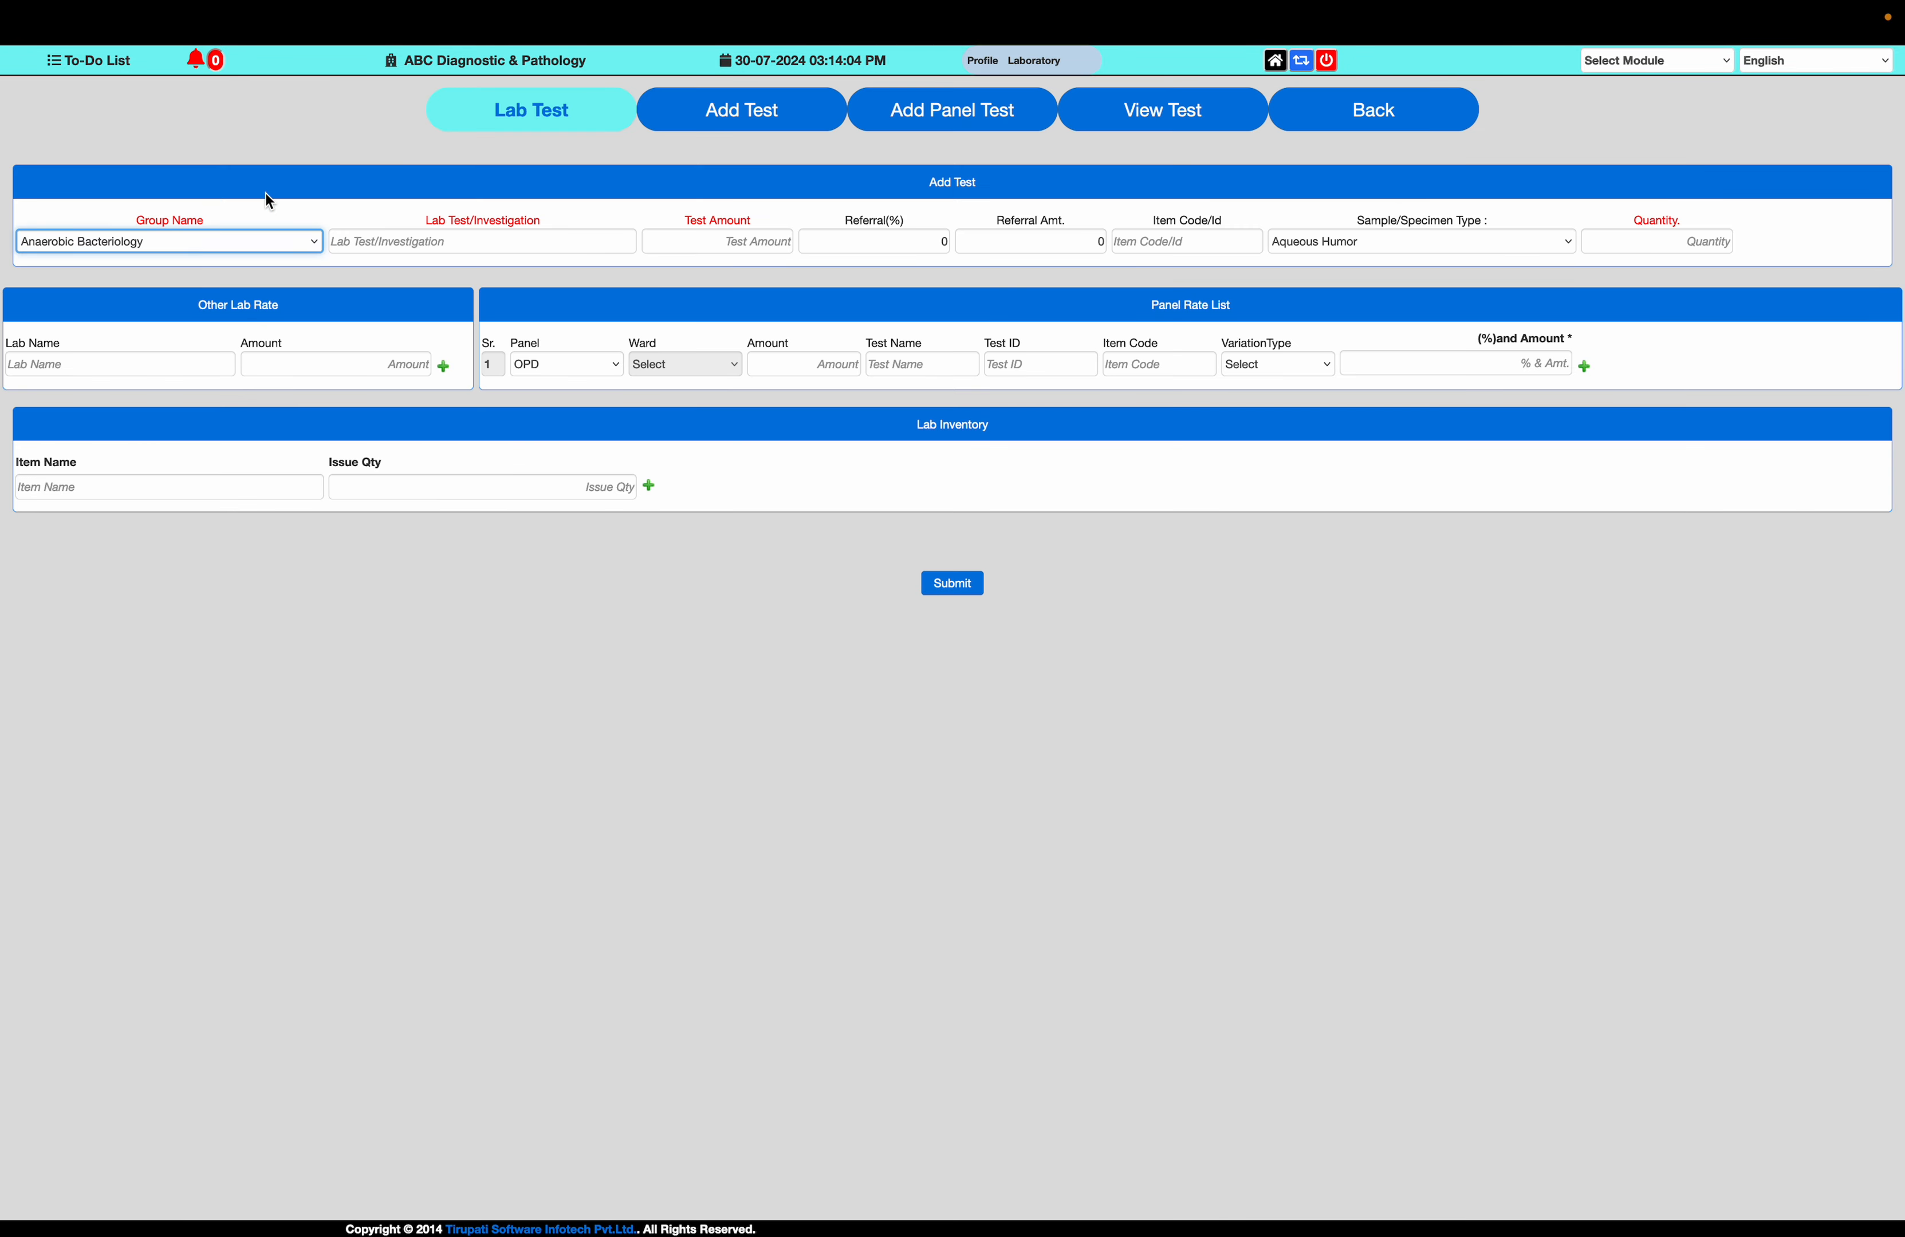
left_click(1157, 118)
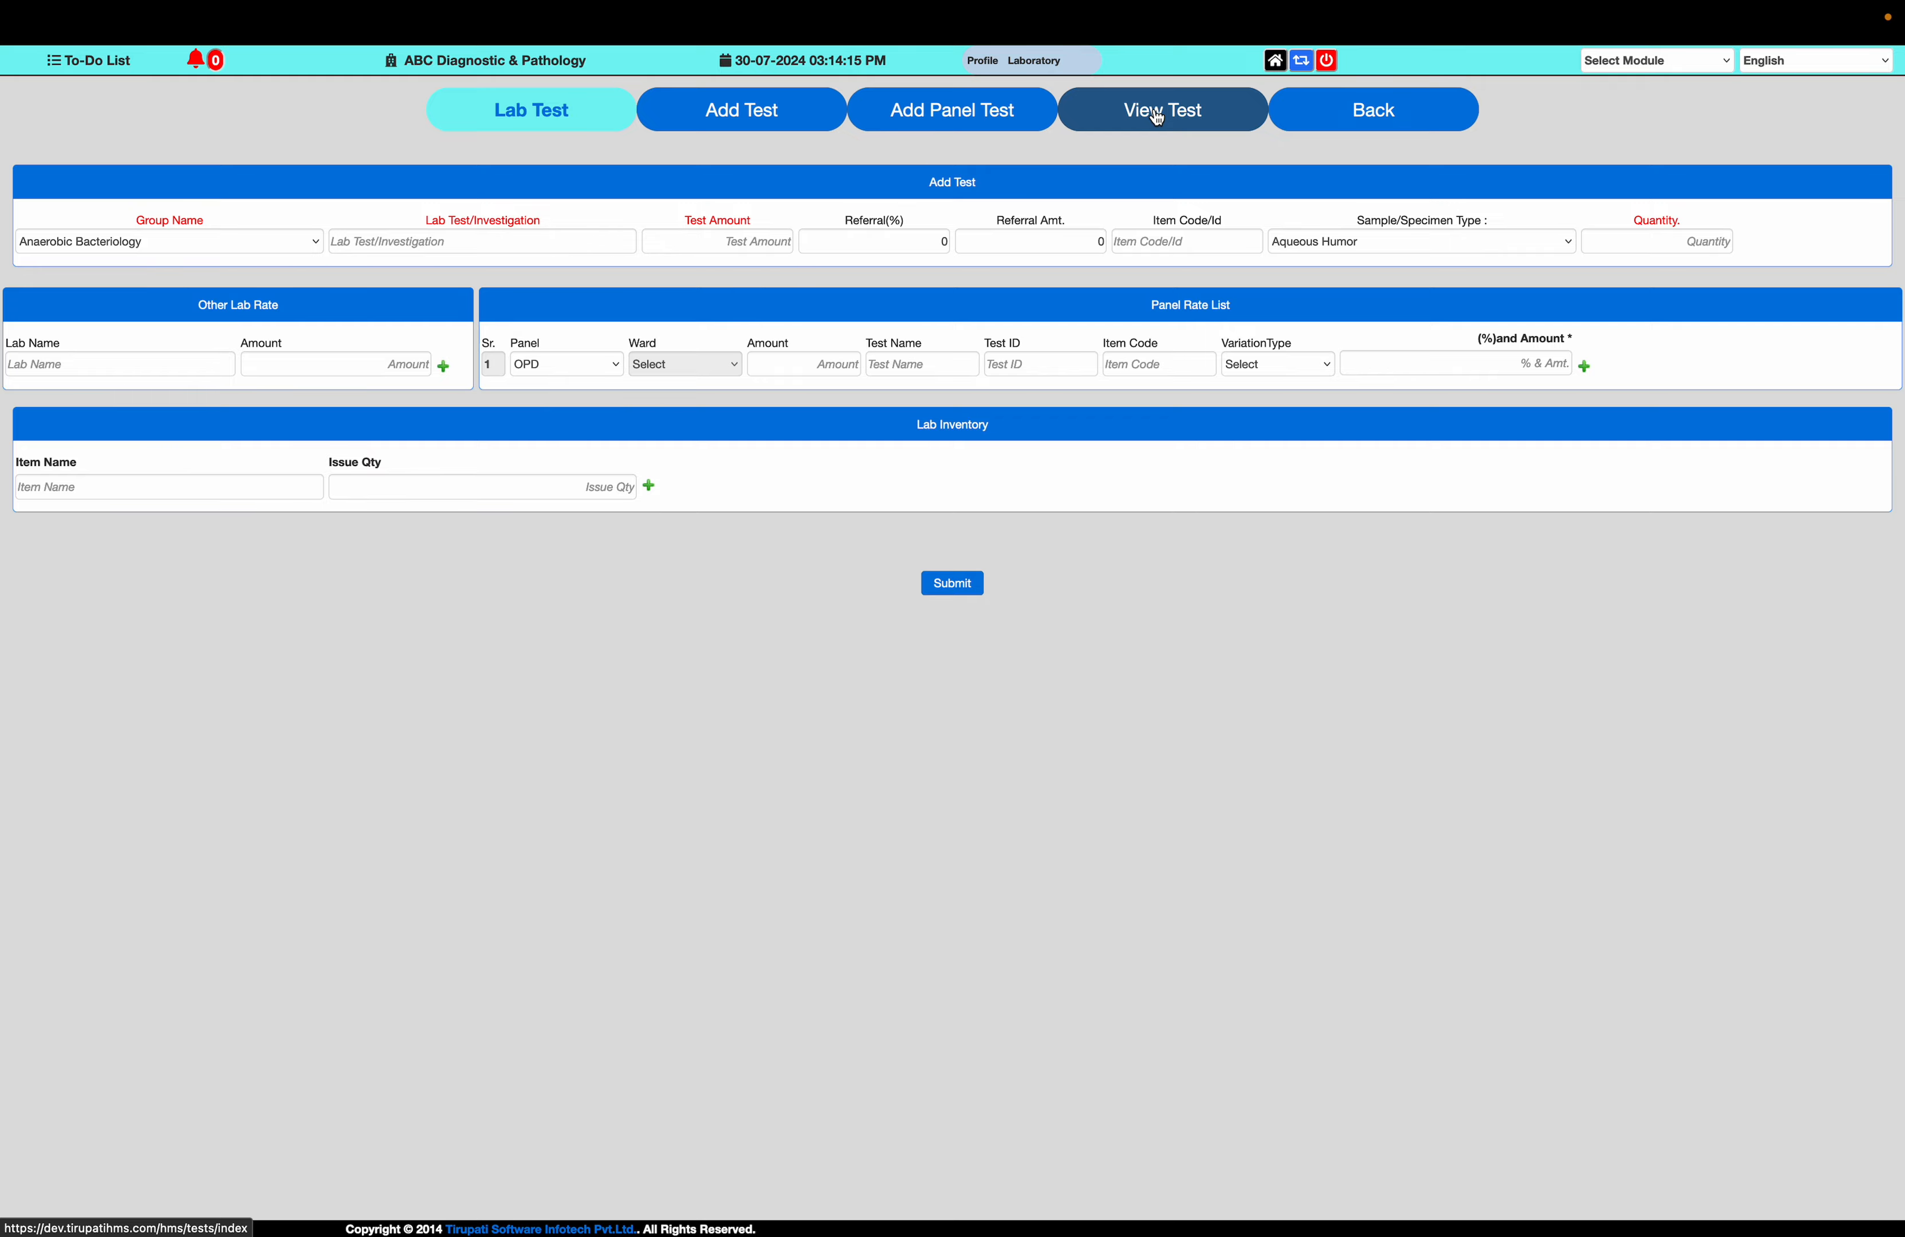
left_click(1156, 117)
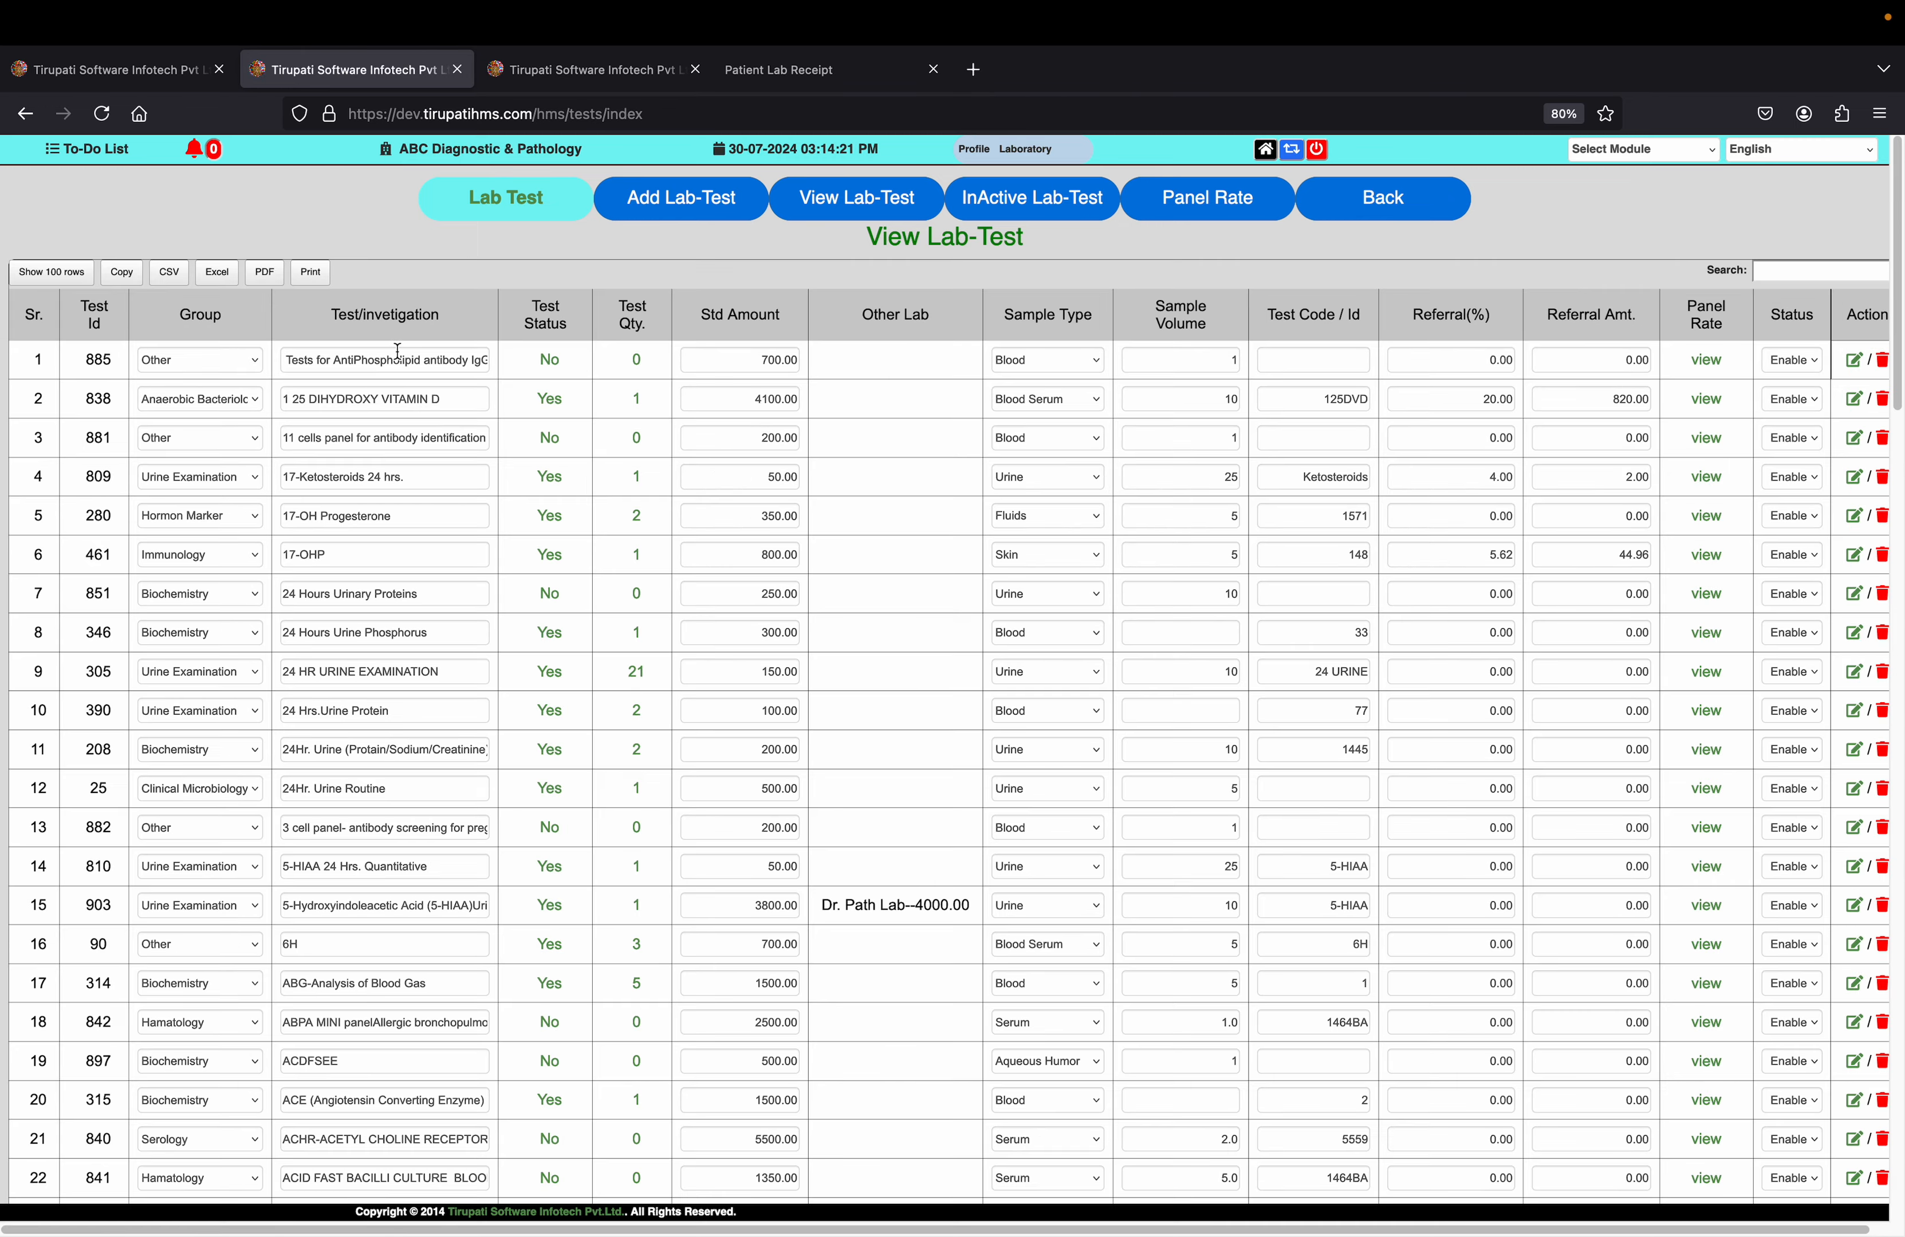
Show all rows of the lab test list and start a new test procedure for 24 Hours Urinary Proteins
left_click(55, 275)
left_click(72, 396)
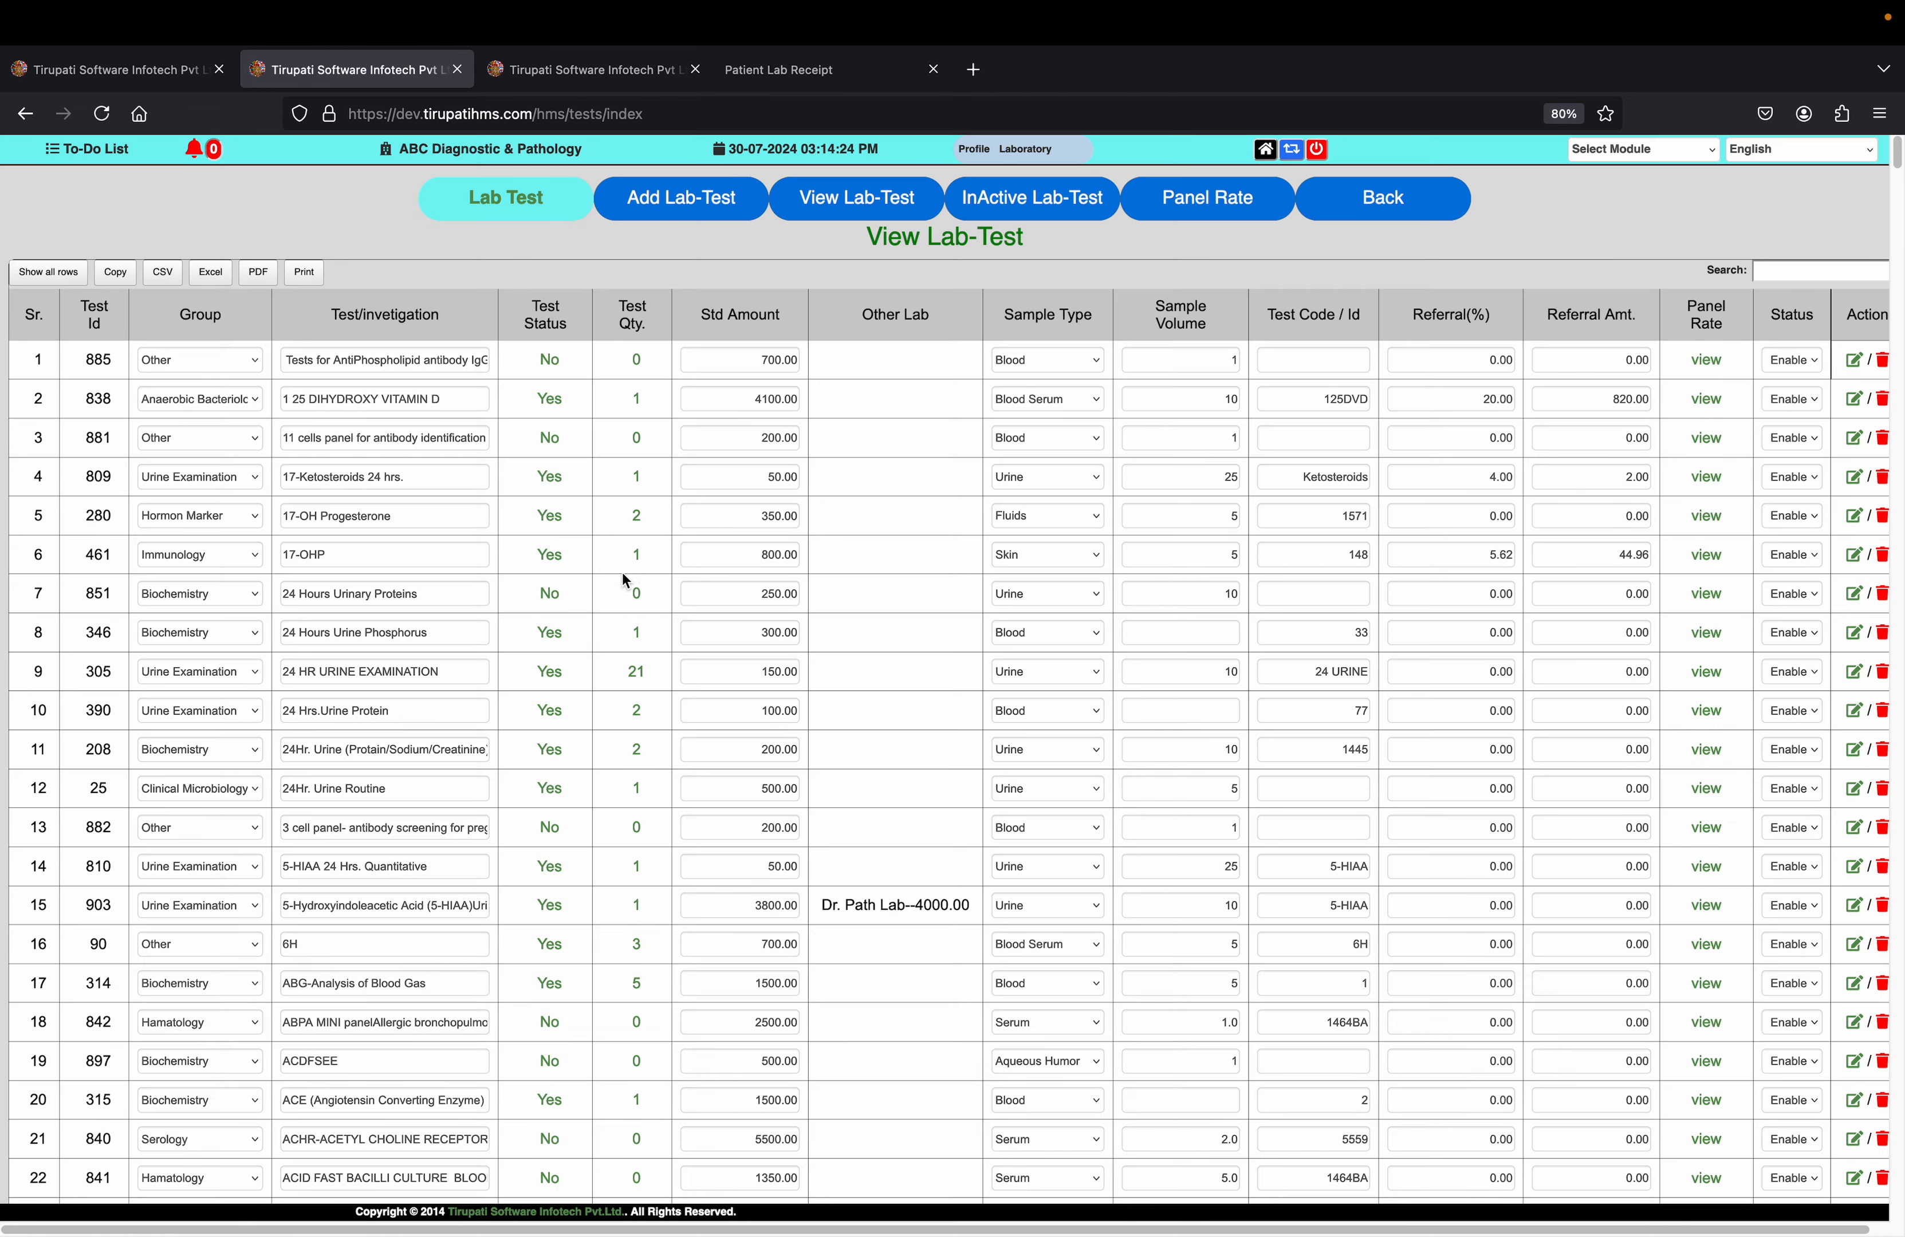
left_click(302, 593)
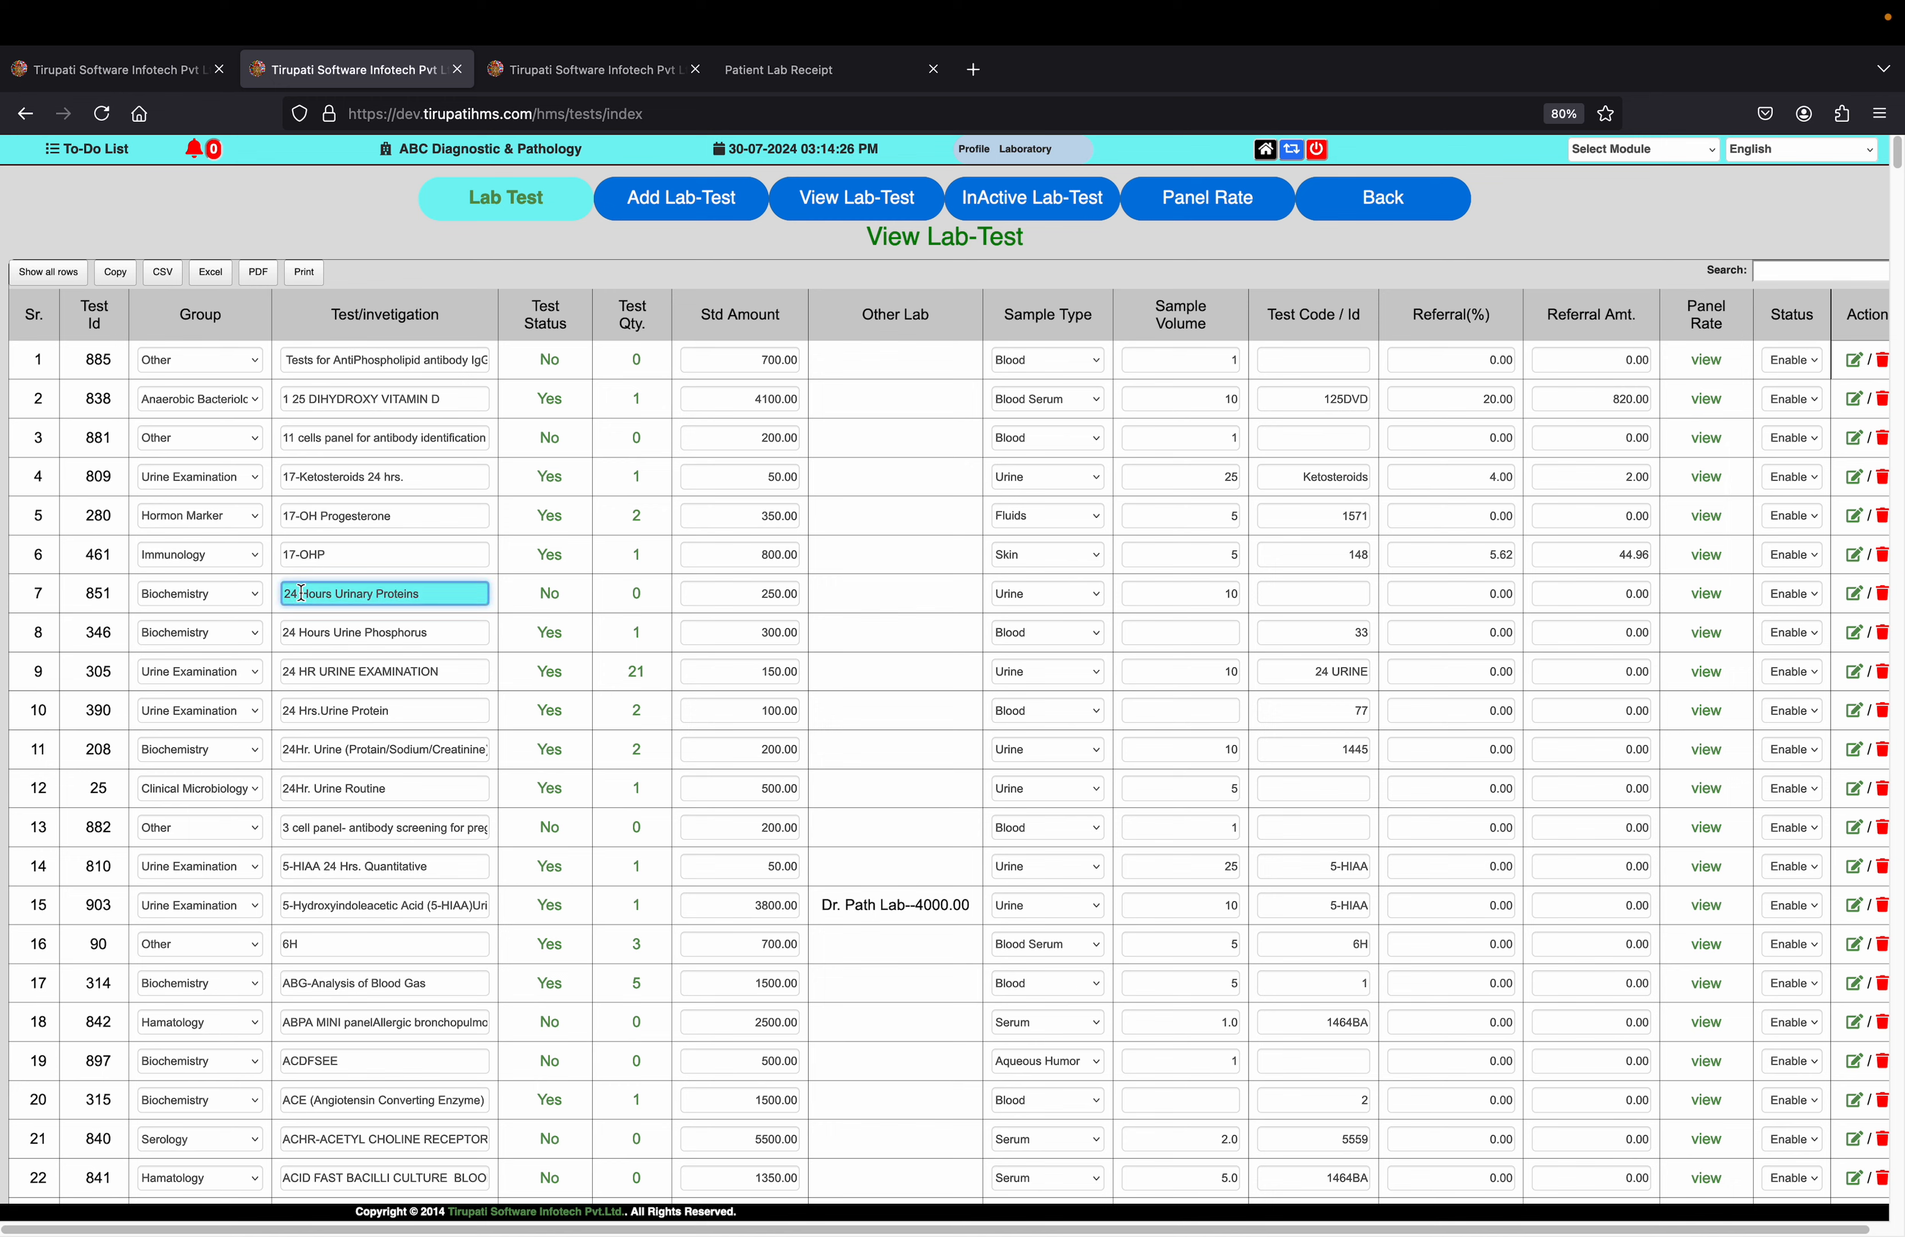
left_click(551, 596)
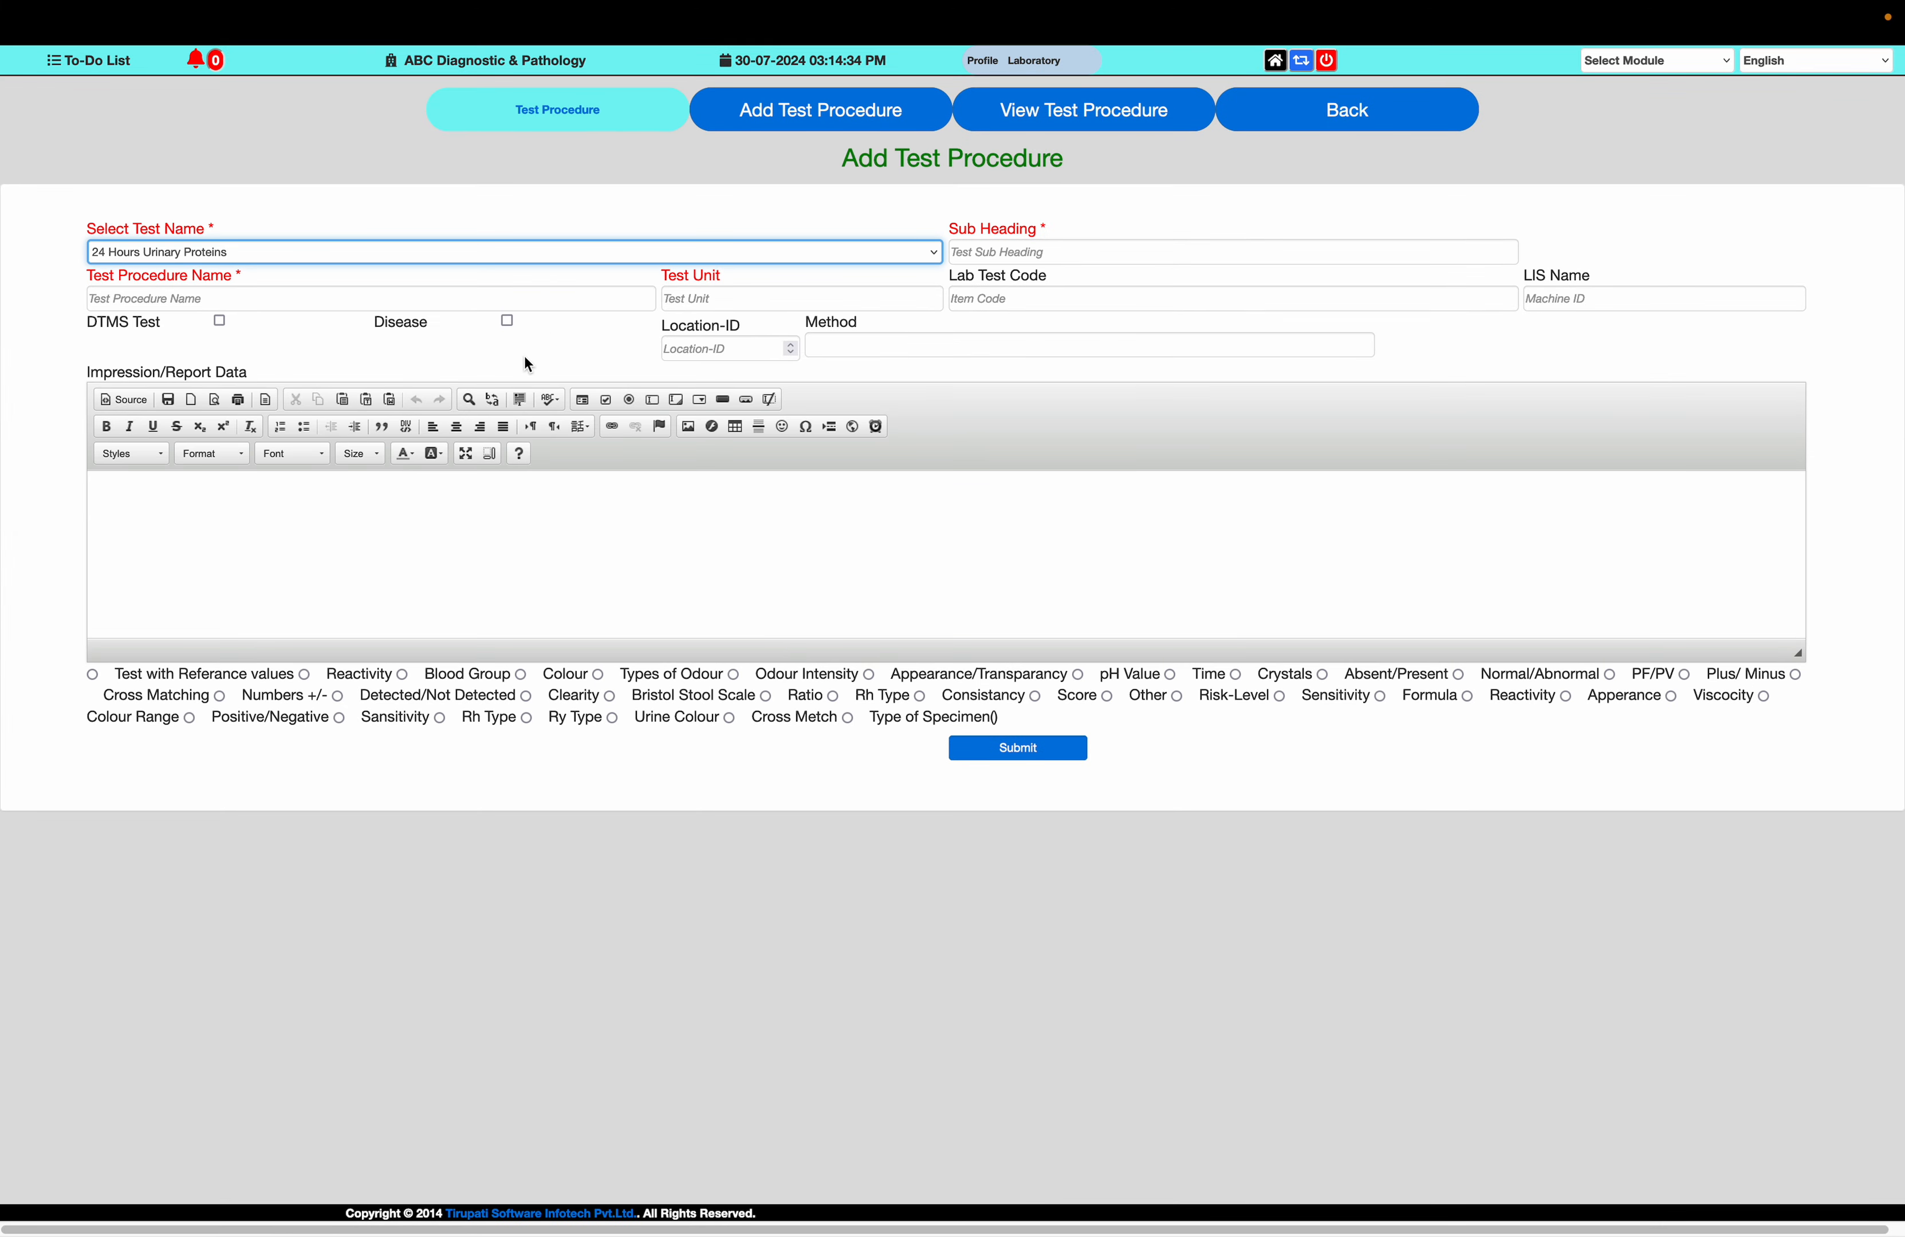
Name the new test procedure 24 URINARY PROTAIN
left_click(504, 297)
type("24 u")
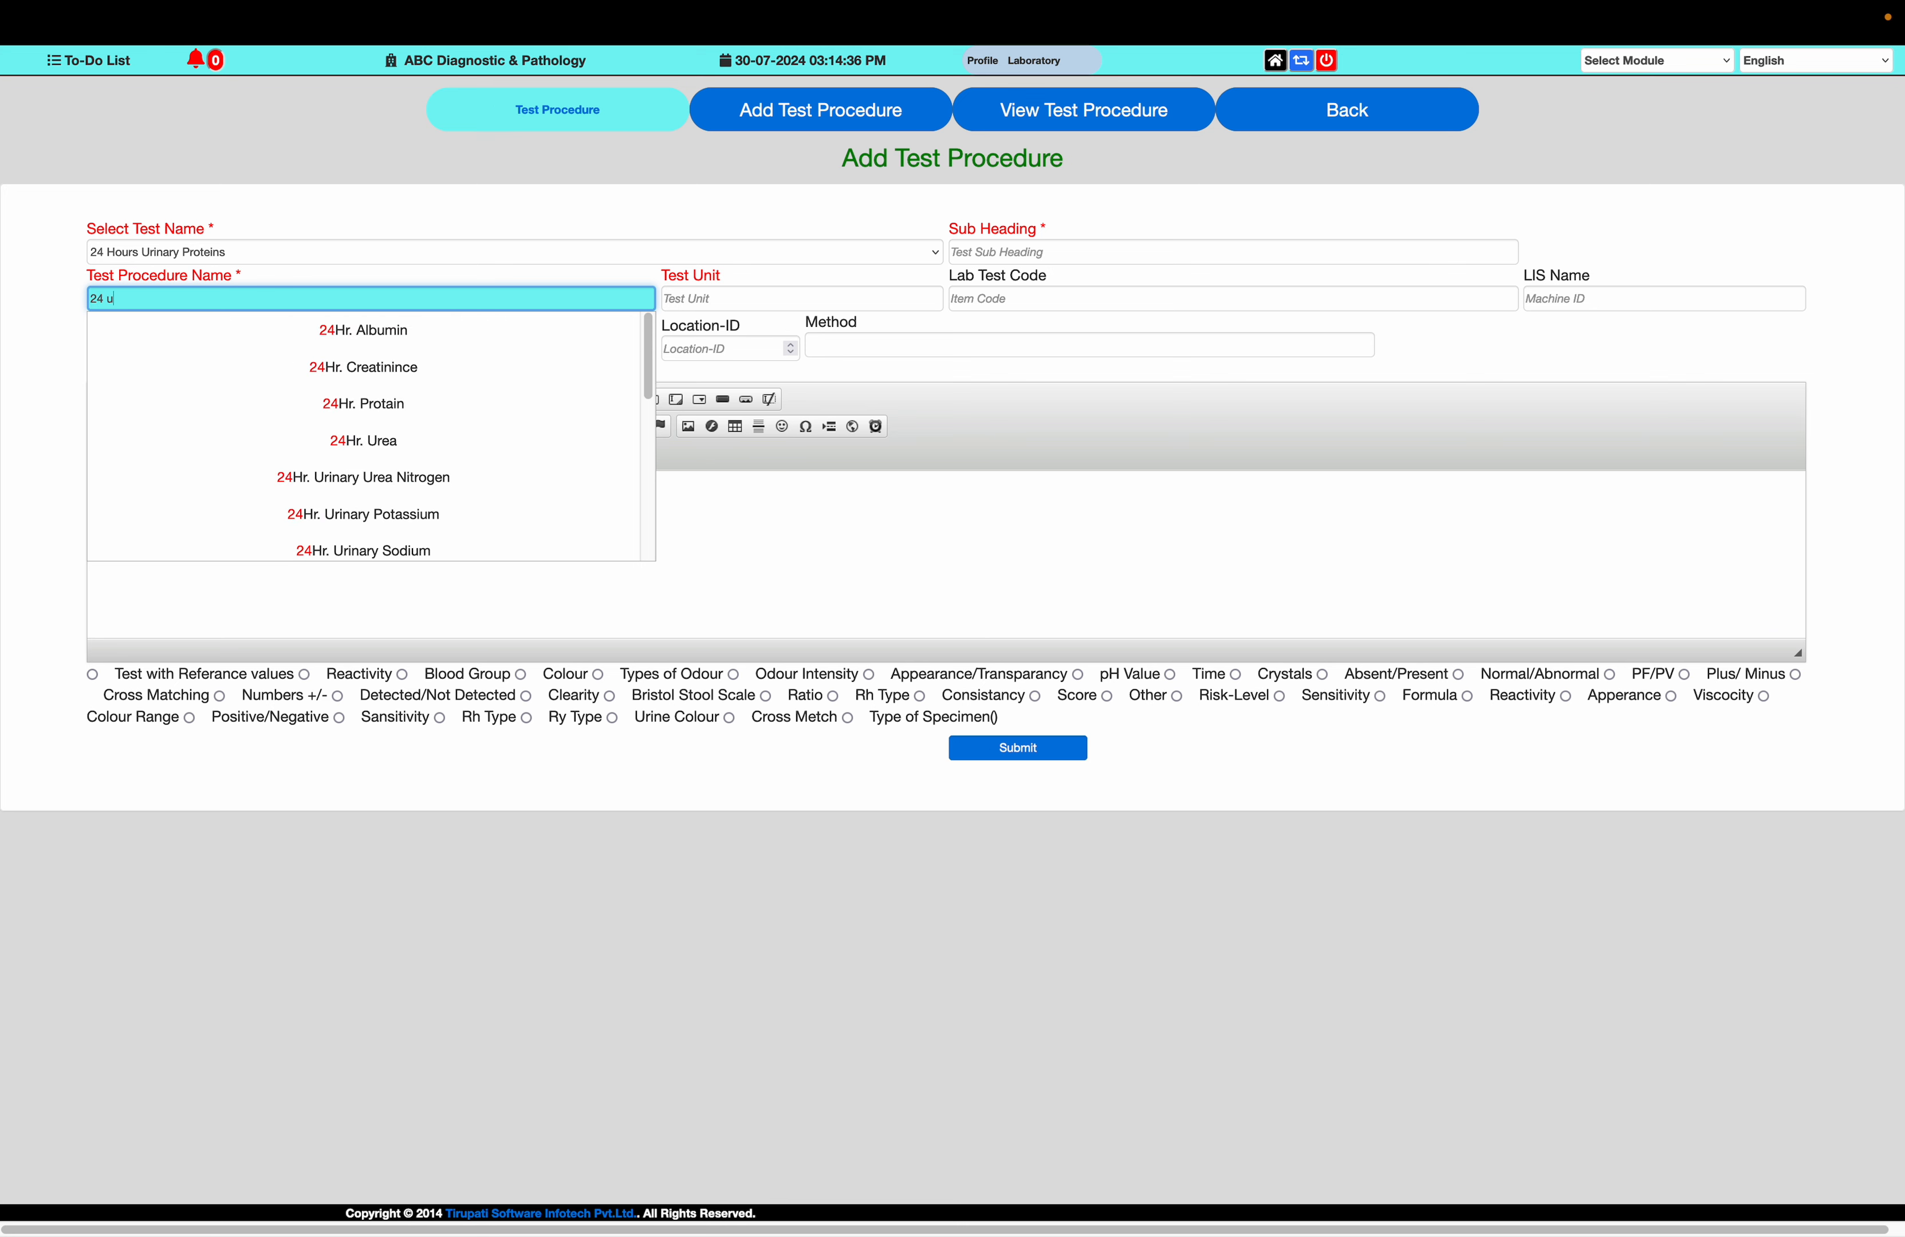
type("rinary rp")
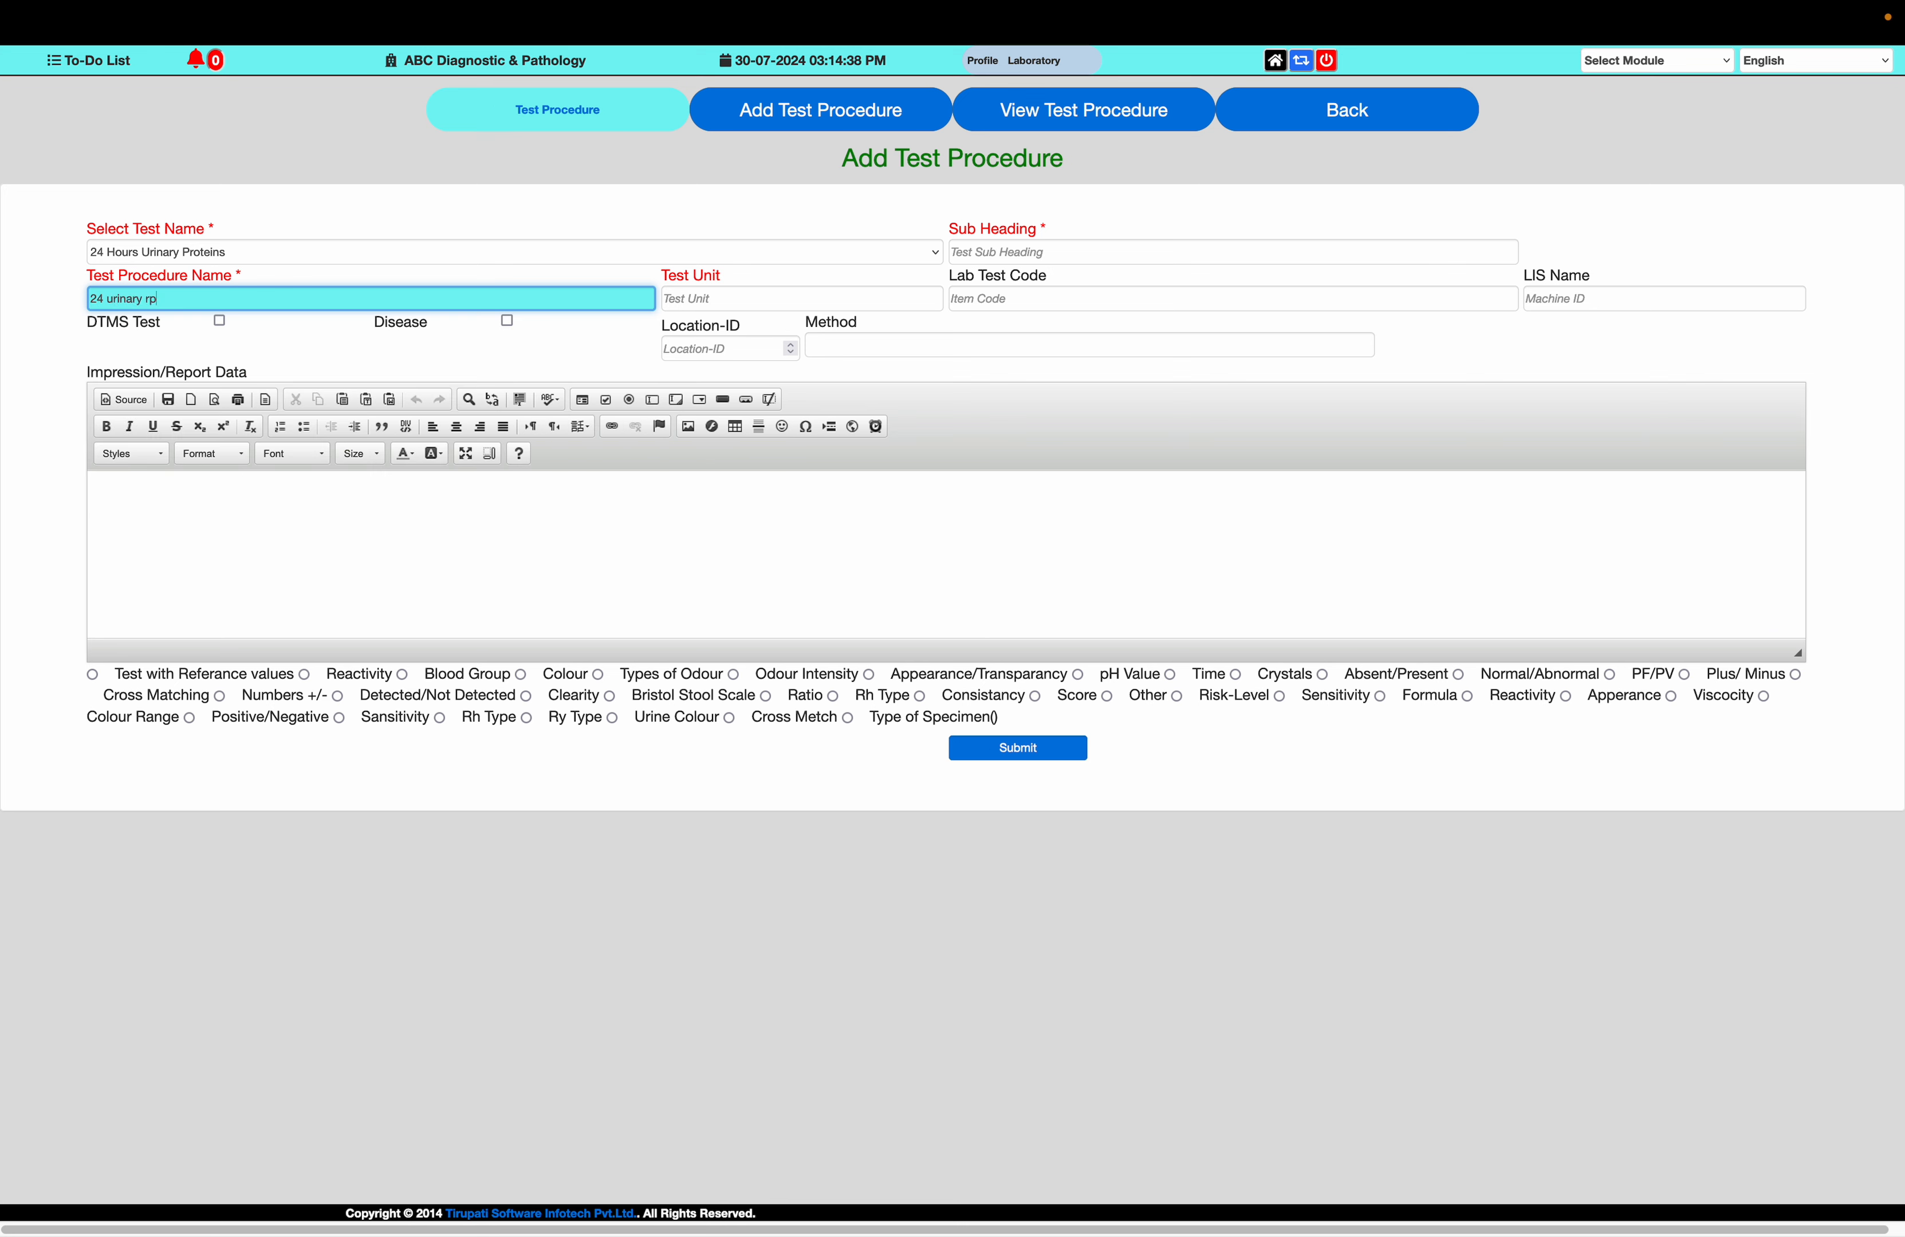
key("BackSpace")
key("BackSpace")
key("BackSpace")
key("BackSpace")
key("BackSpace")
key("BackSpace")
key("BackSpace")
key("BackSpace")
key("BackSpace")
key("BackSpace")
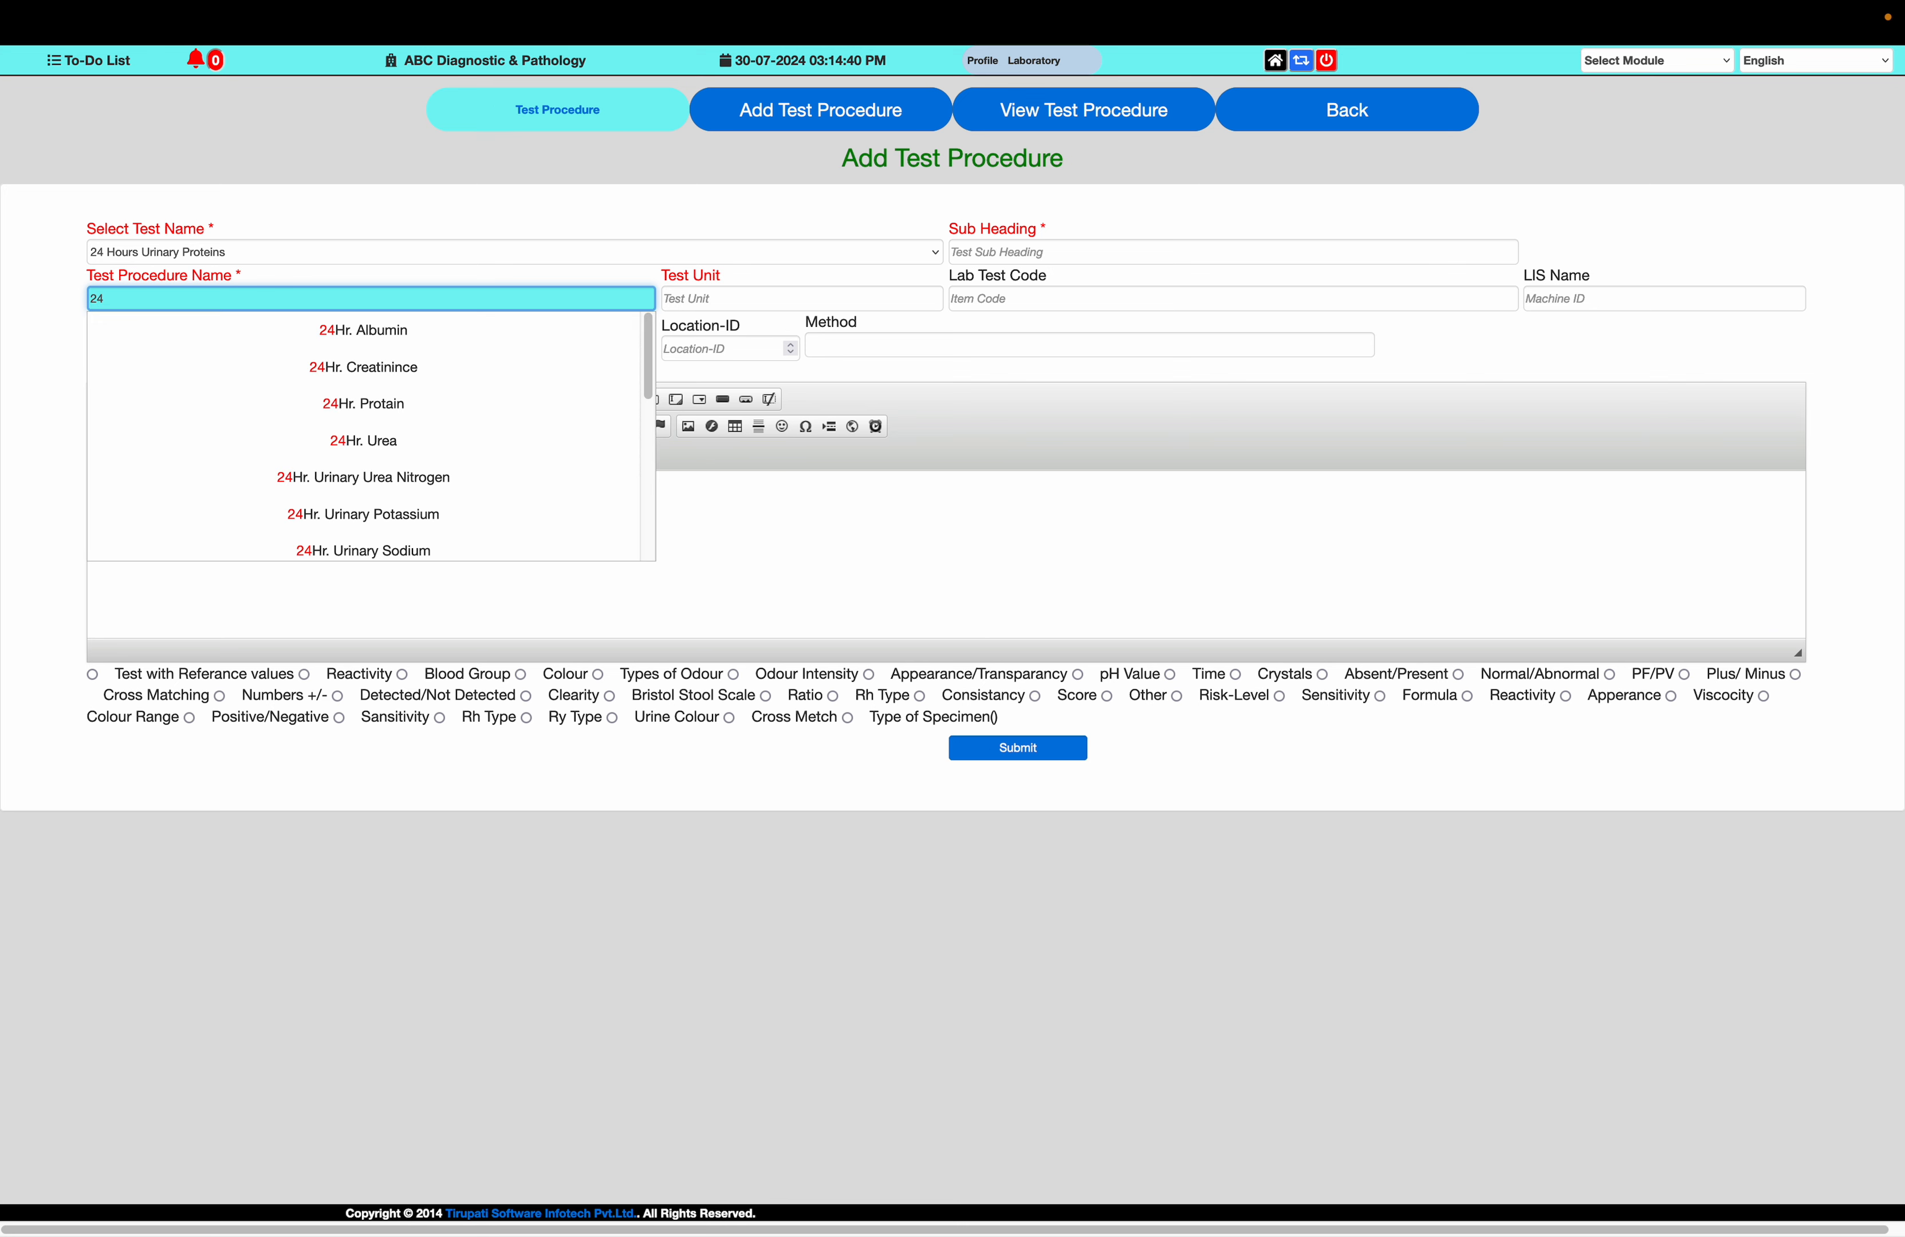
type("URINARY P")
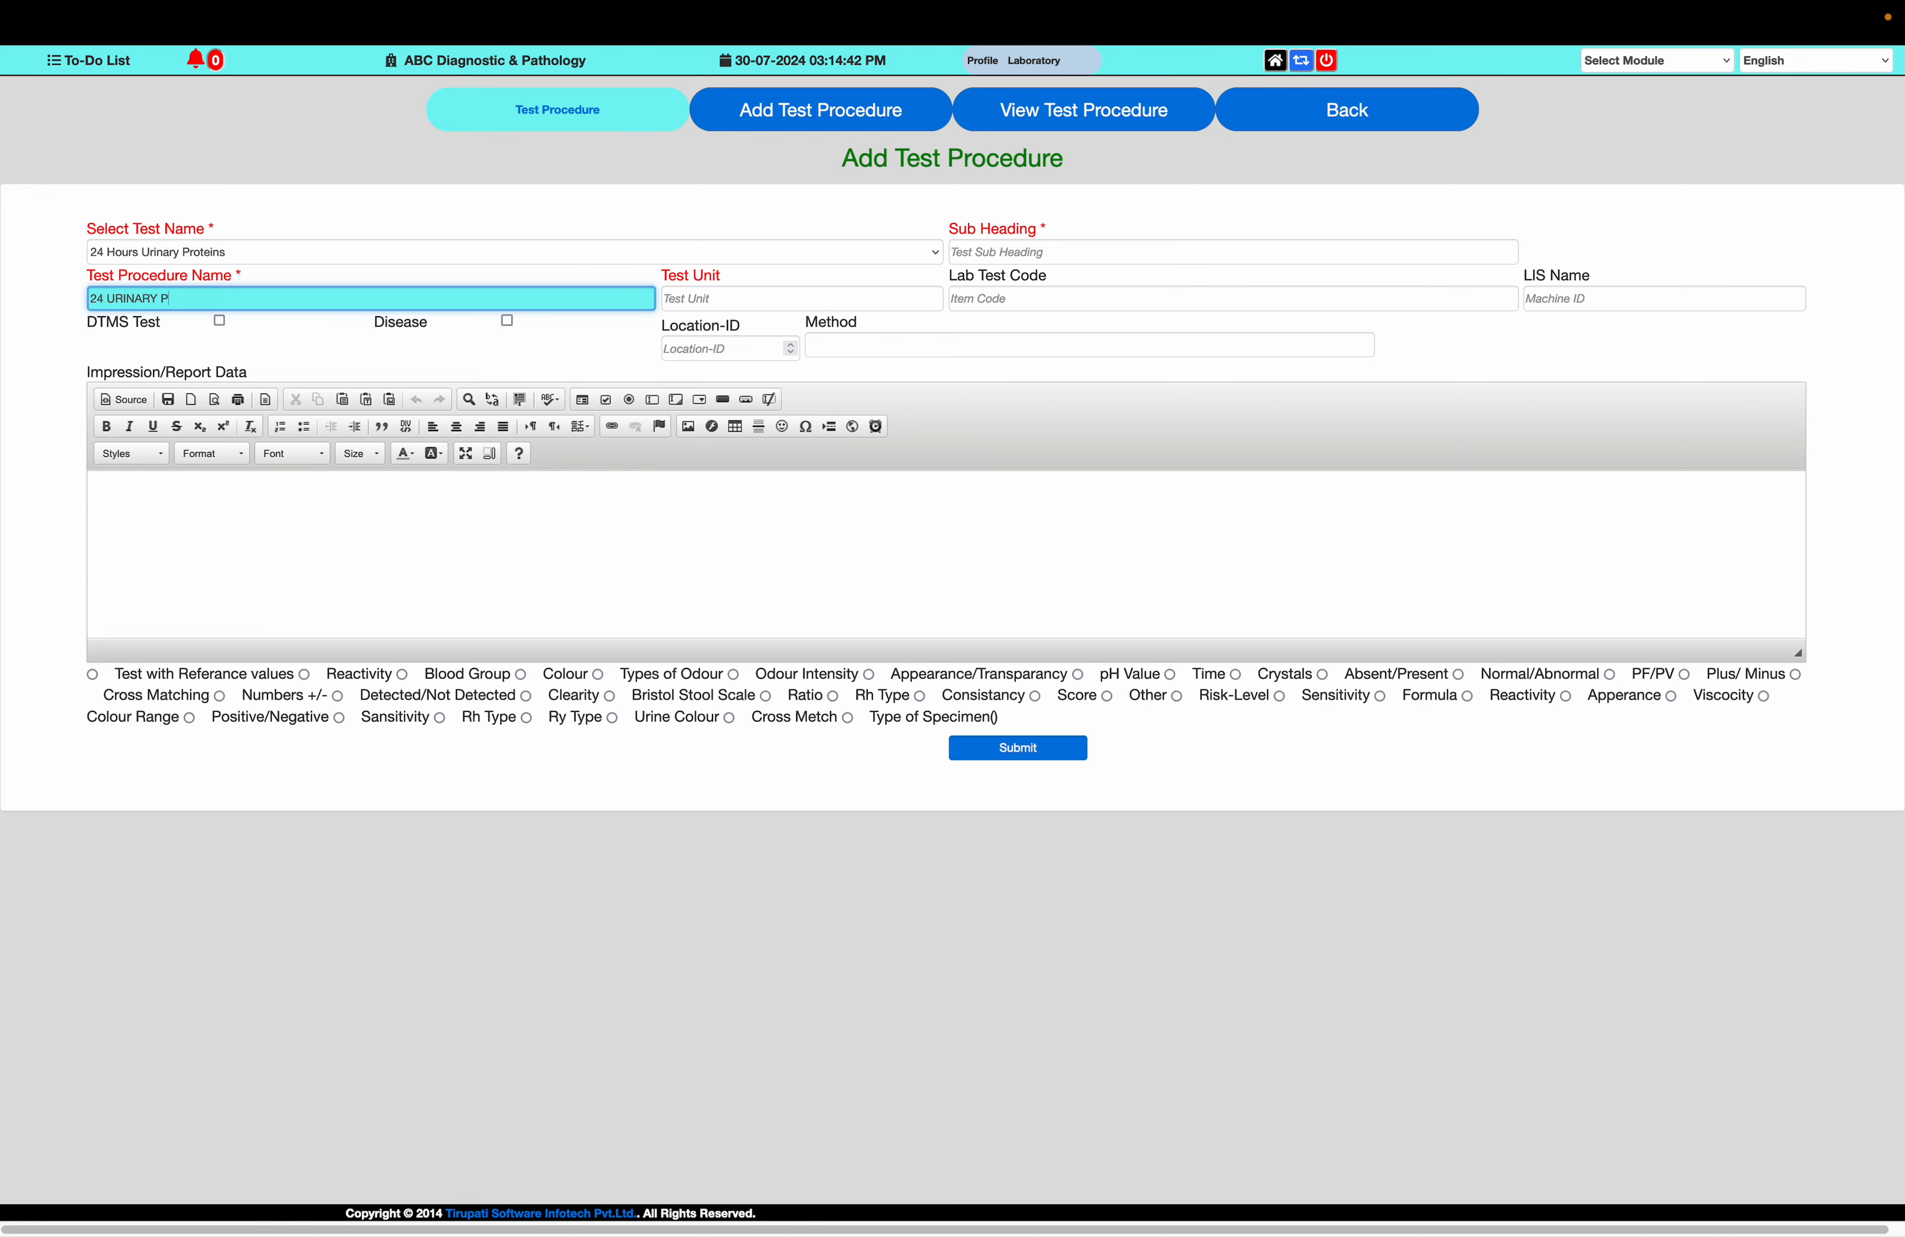
type("ROTAIN")
key("Tab")
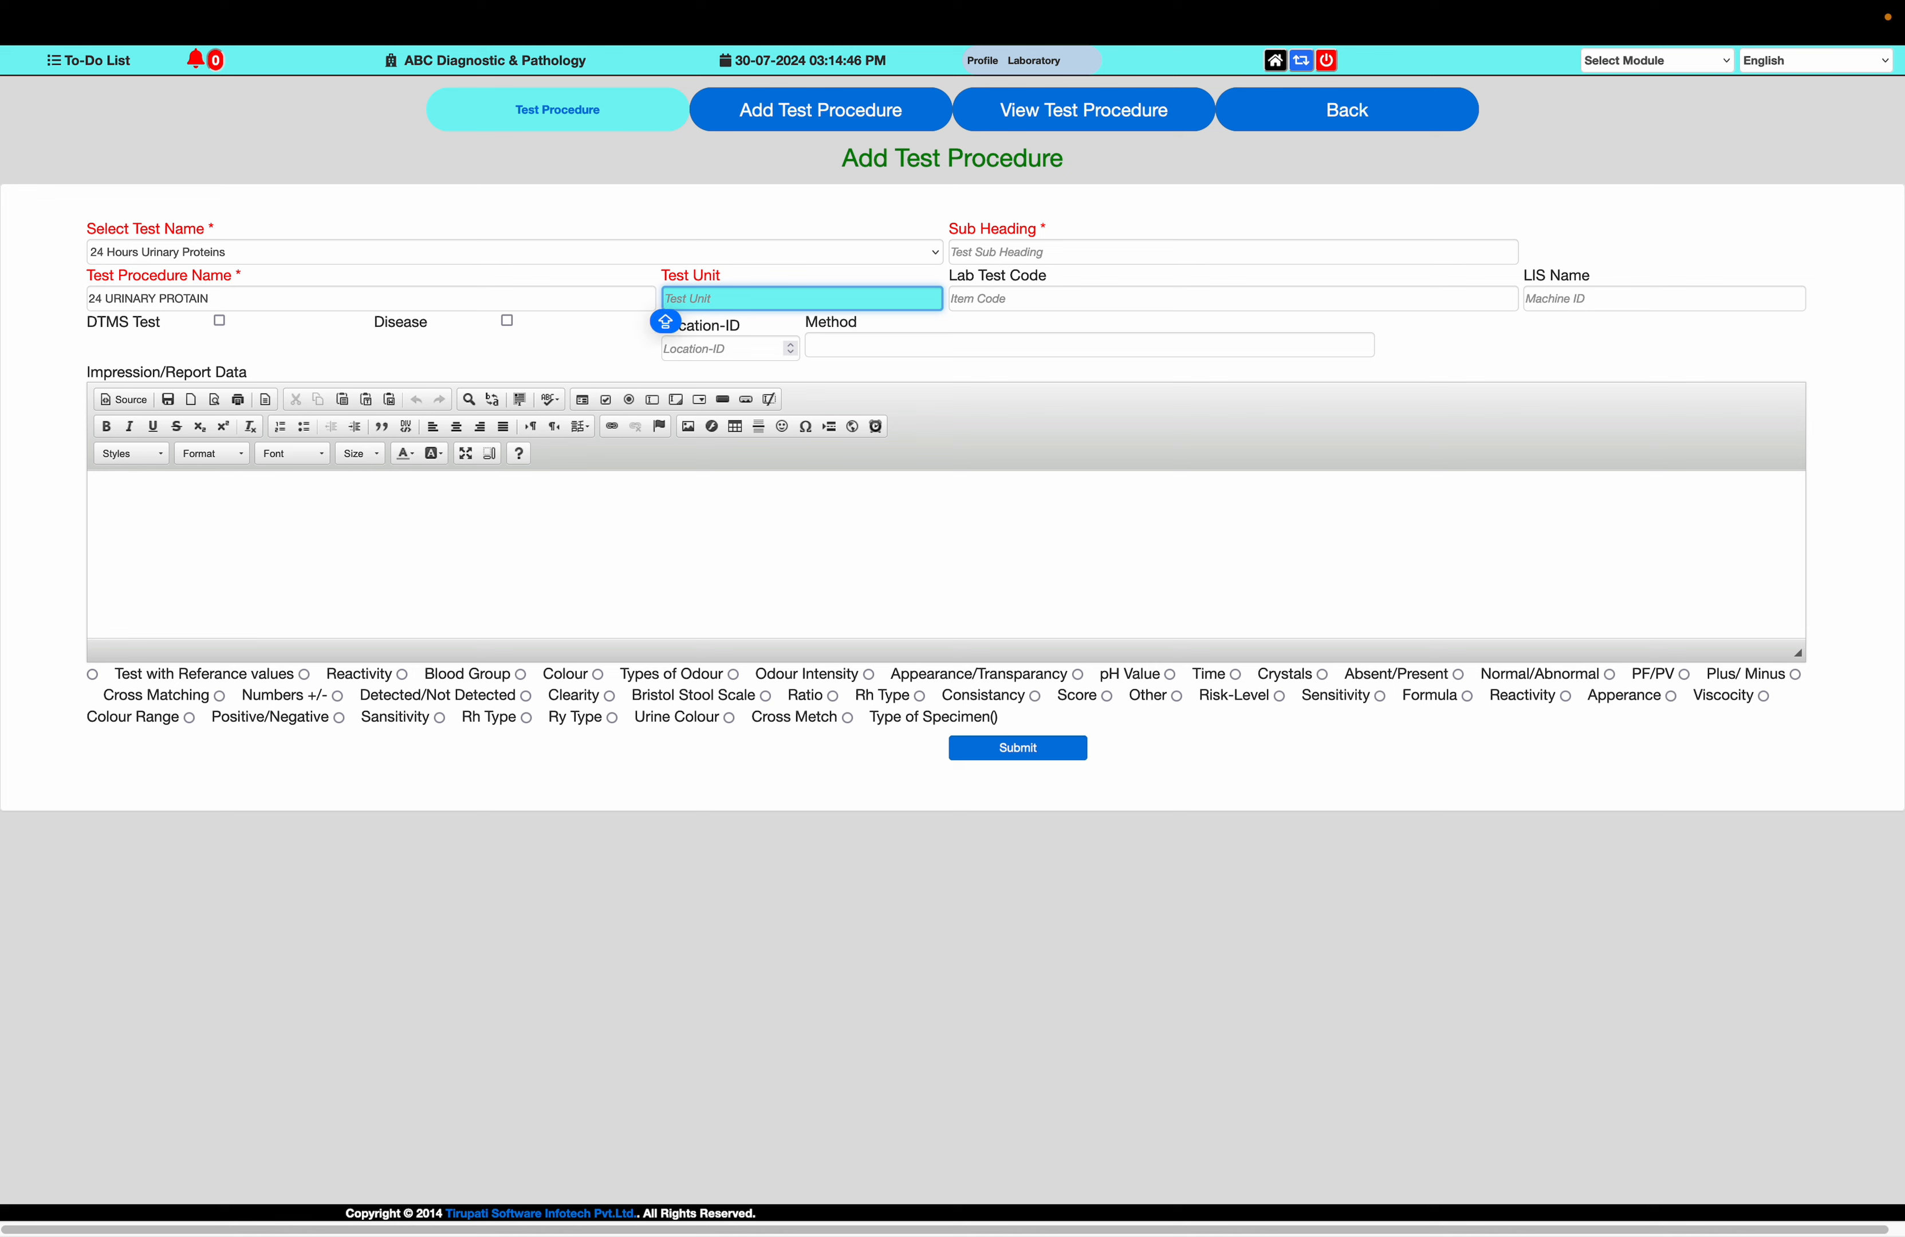
Enter mg/dL as the test unit of the 24 URINARY PROTAIN procedure
type("MG")
key("Caps_Lock")
key("BackSpace")
type("mg/D")
key("BackSpace")
type("dL")
Set the procedure's result type to Test with Referance values and its first age range from 0 to 100 years
left_click(93, 675)
left_click(212, 572)
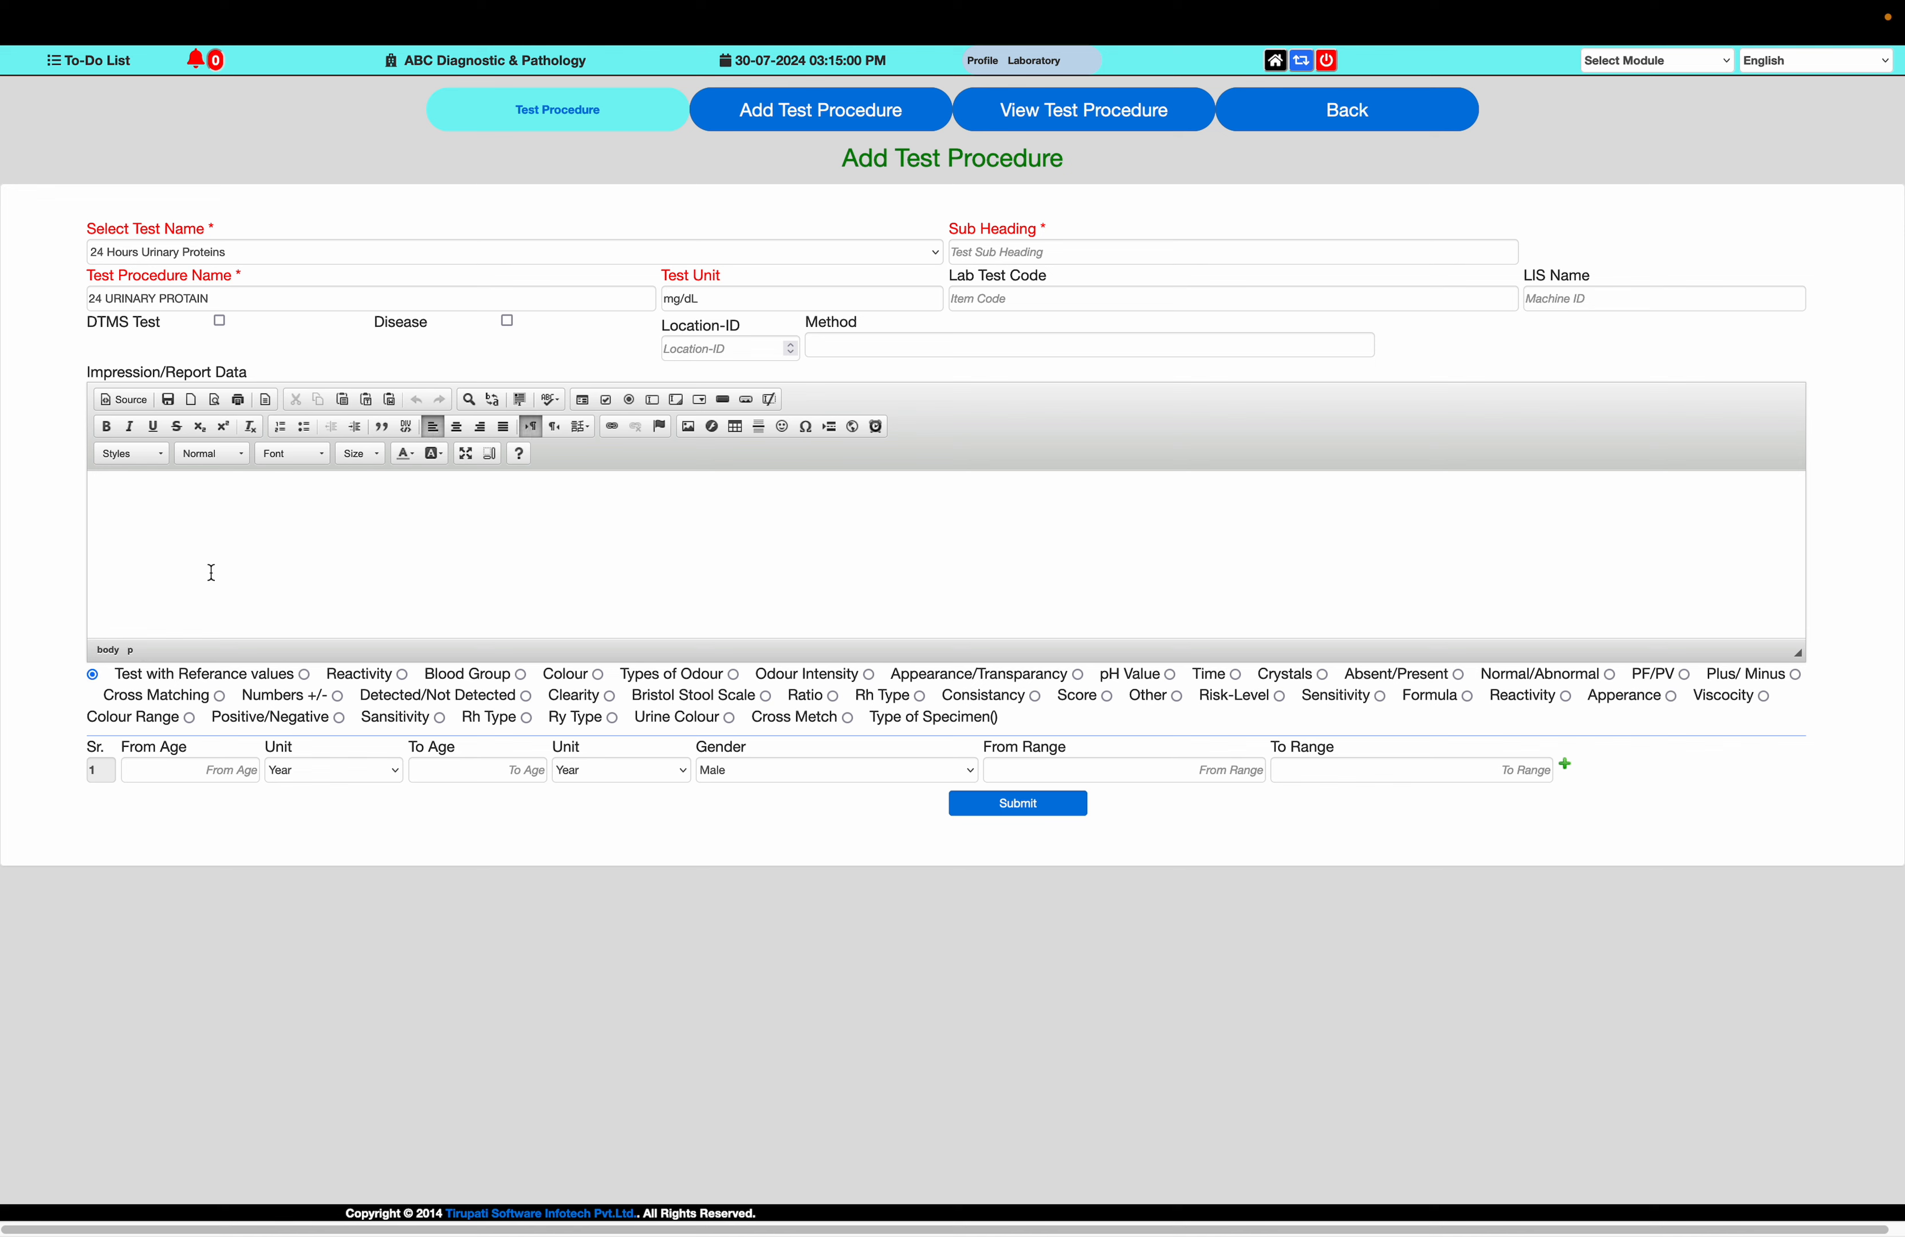
left_click(203, 771)
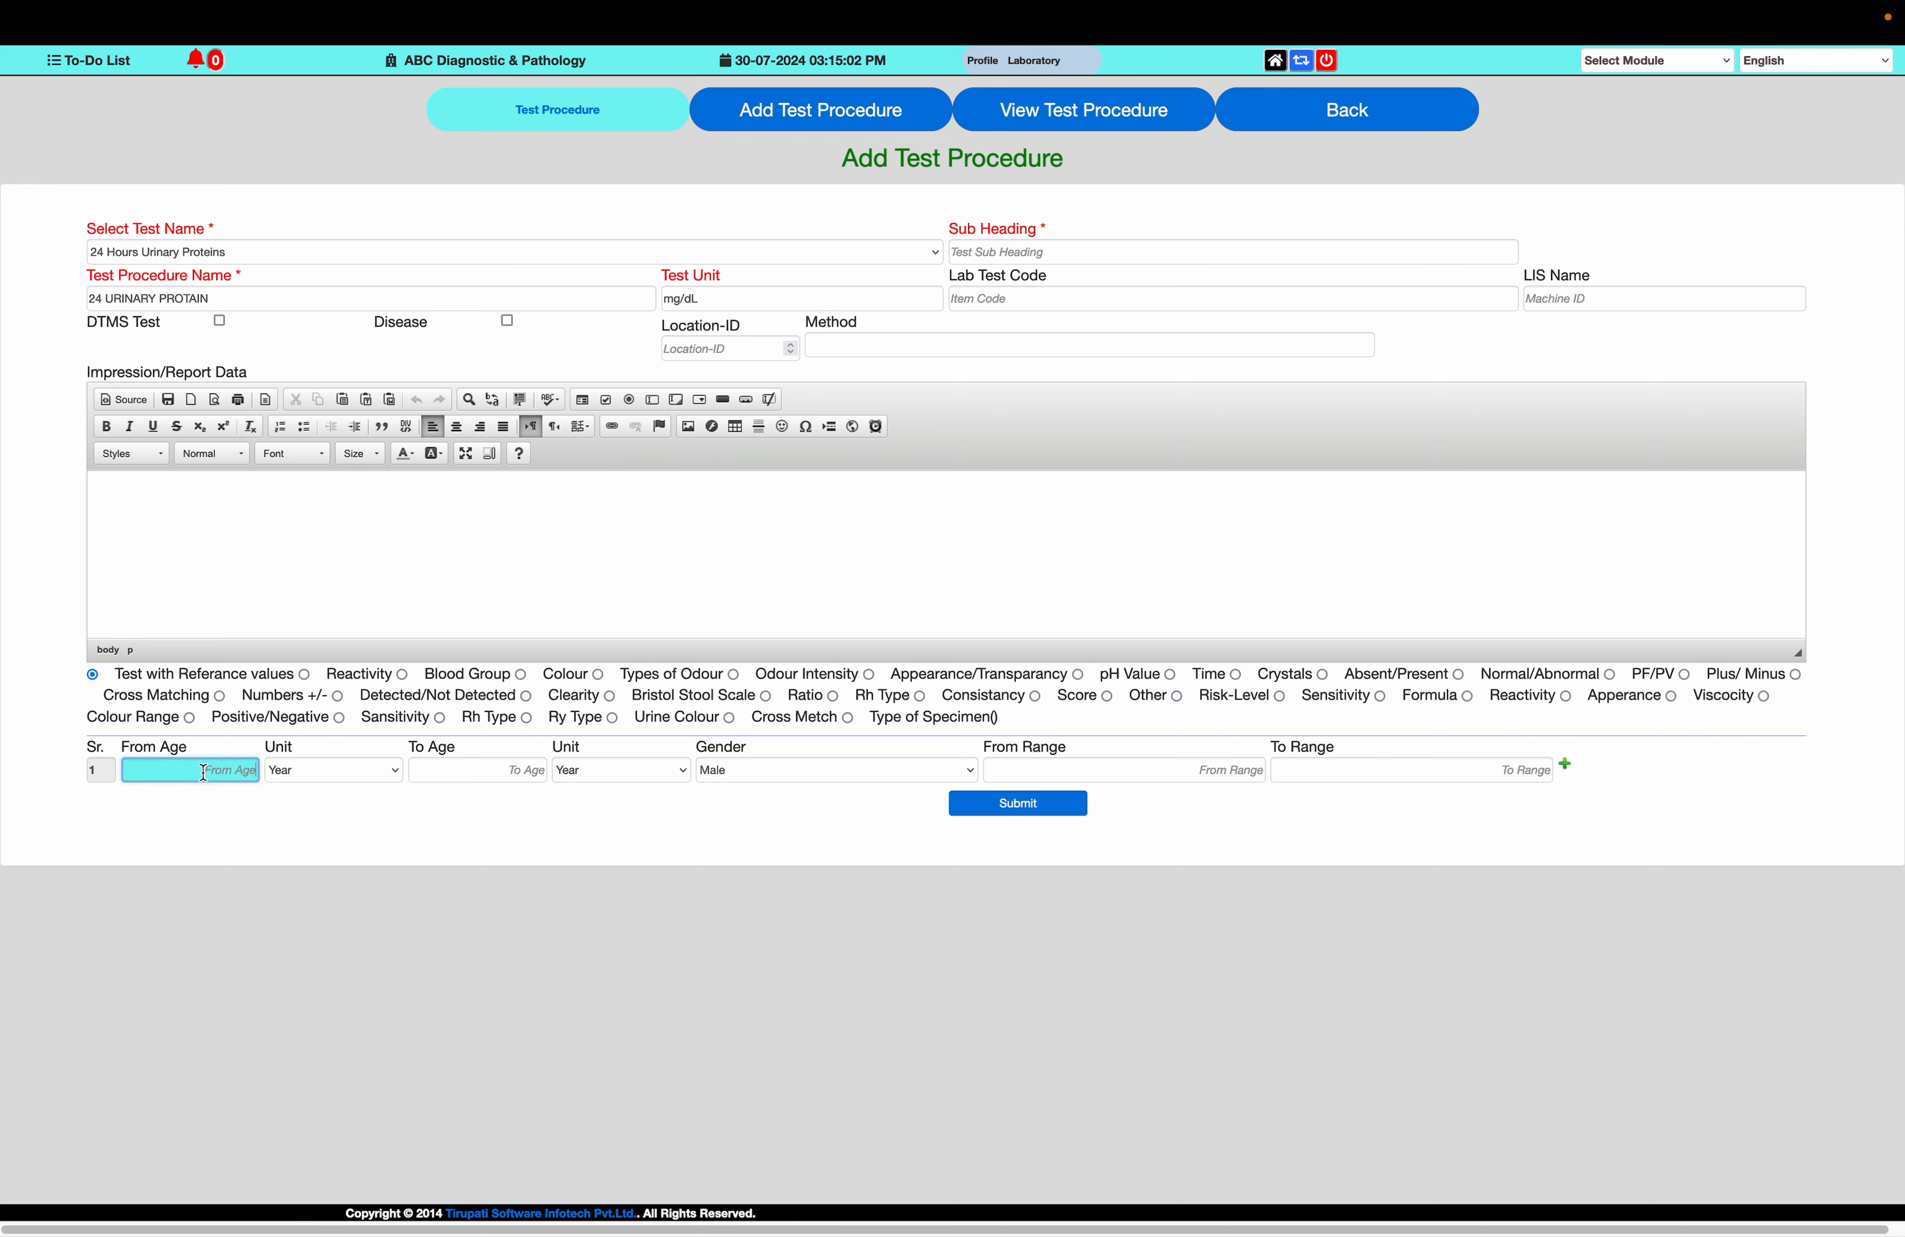
type("0")
key("Tab")
key("Tab")
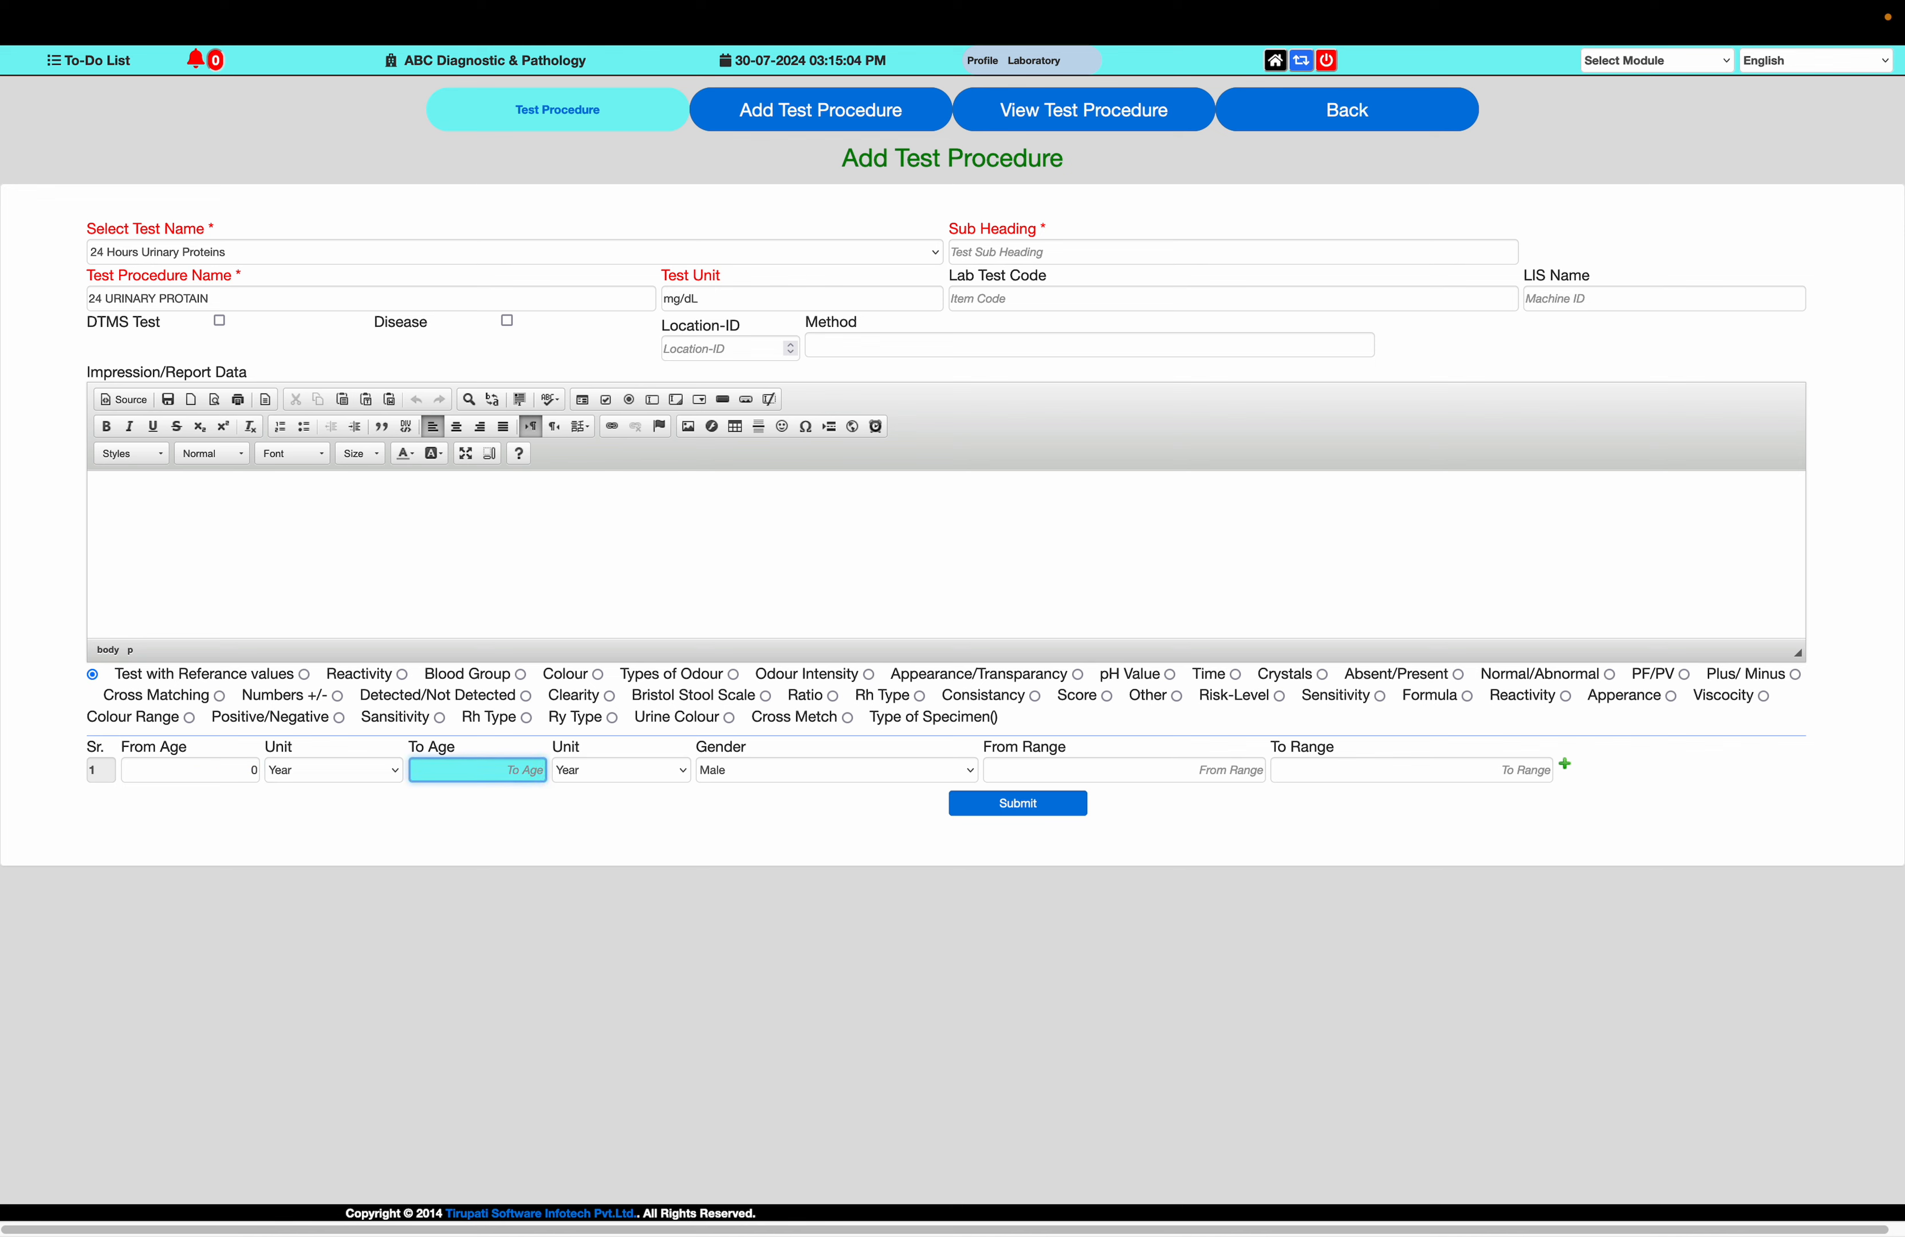
type("100")
Set the male reference range of the 24 URINARY PROTAIN procedure from 0 to 14
key("Tab")
key("Tab")
key("Tab")
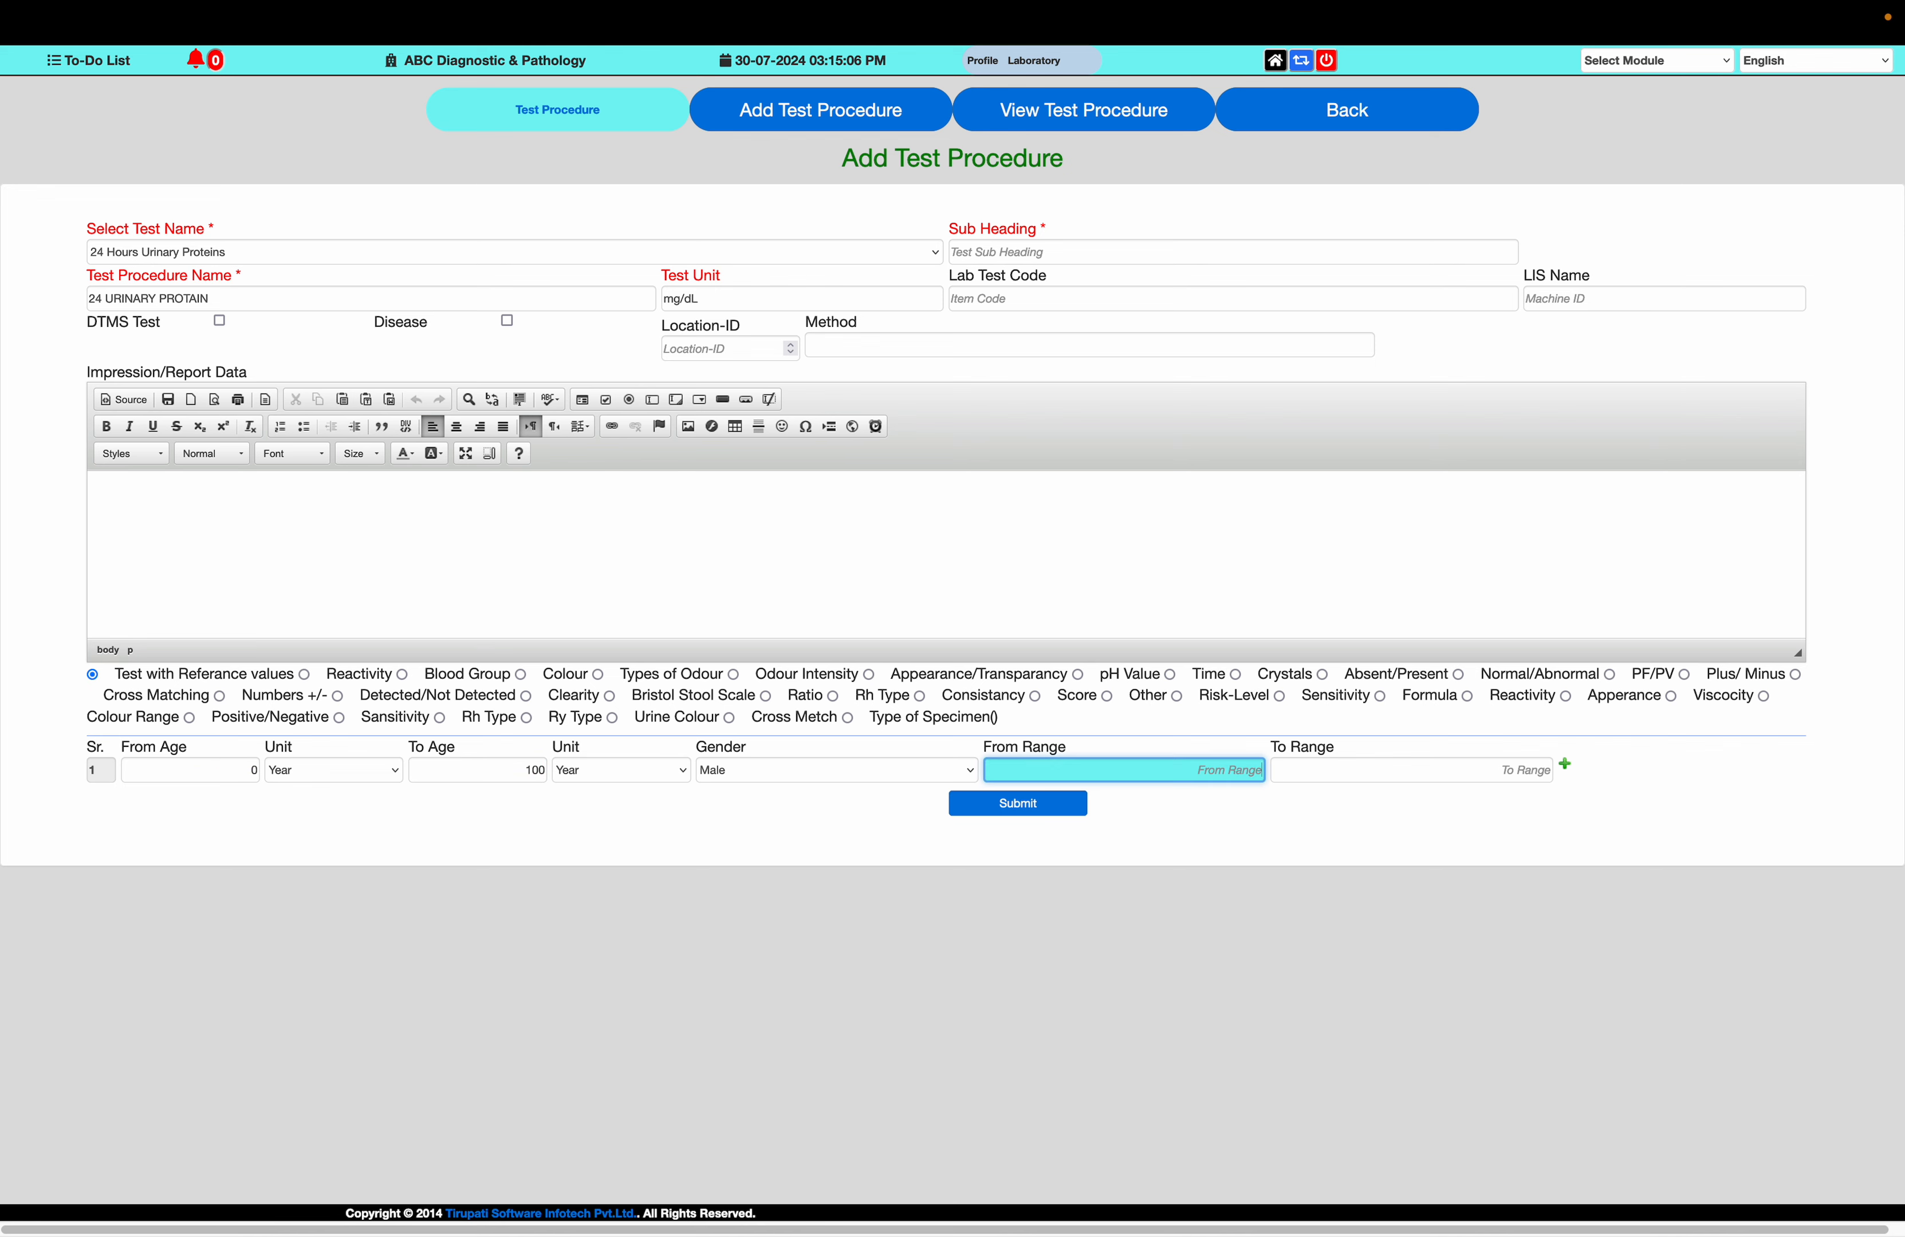
type("0")
key("Tab")
type("14")
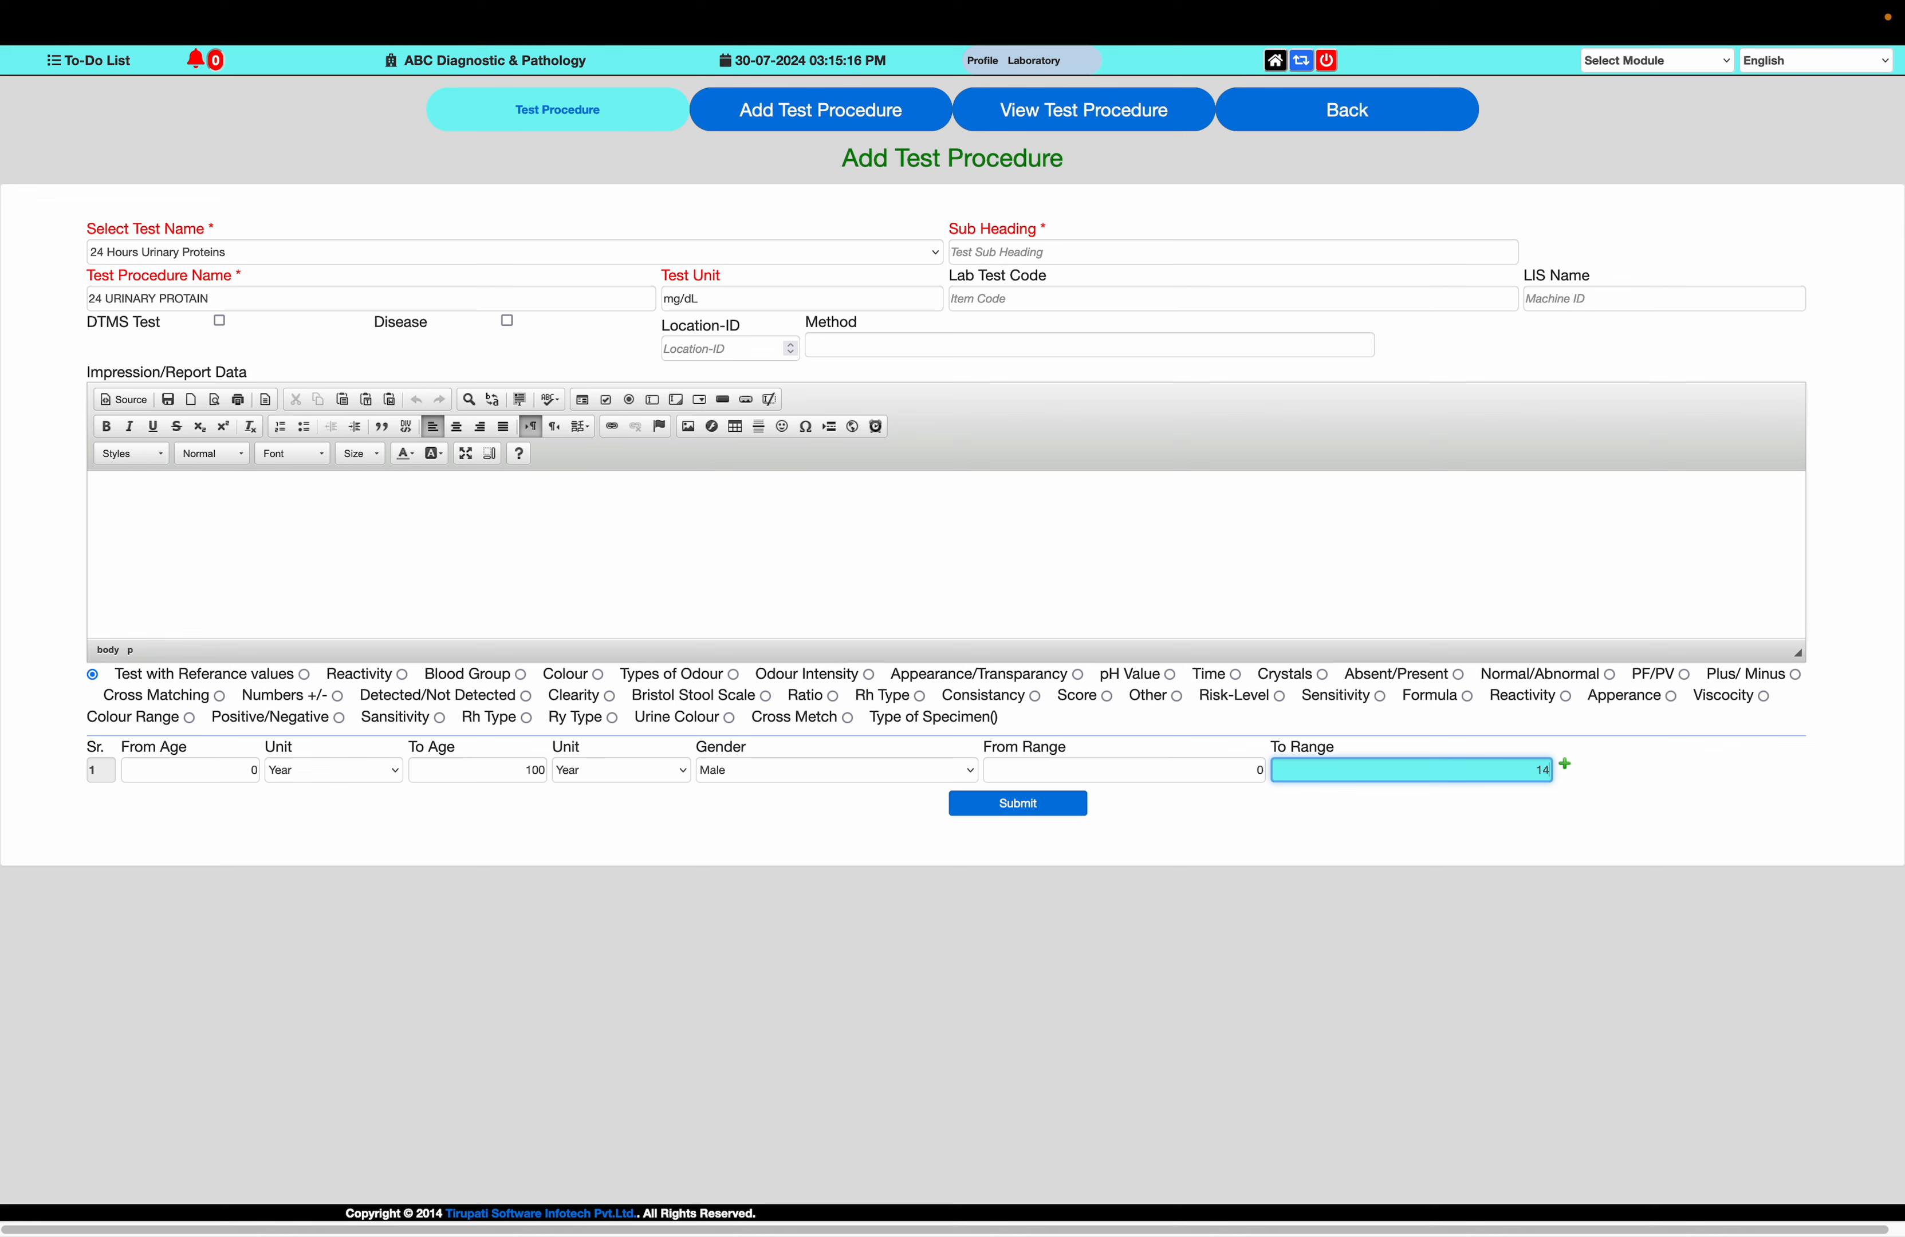
Enter the impression "the urinary protain show the staus of protain in Urine" and submit the test procedure
left_click(323, 517)
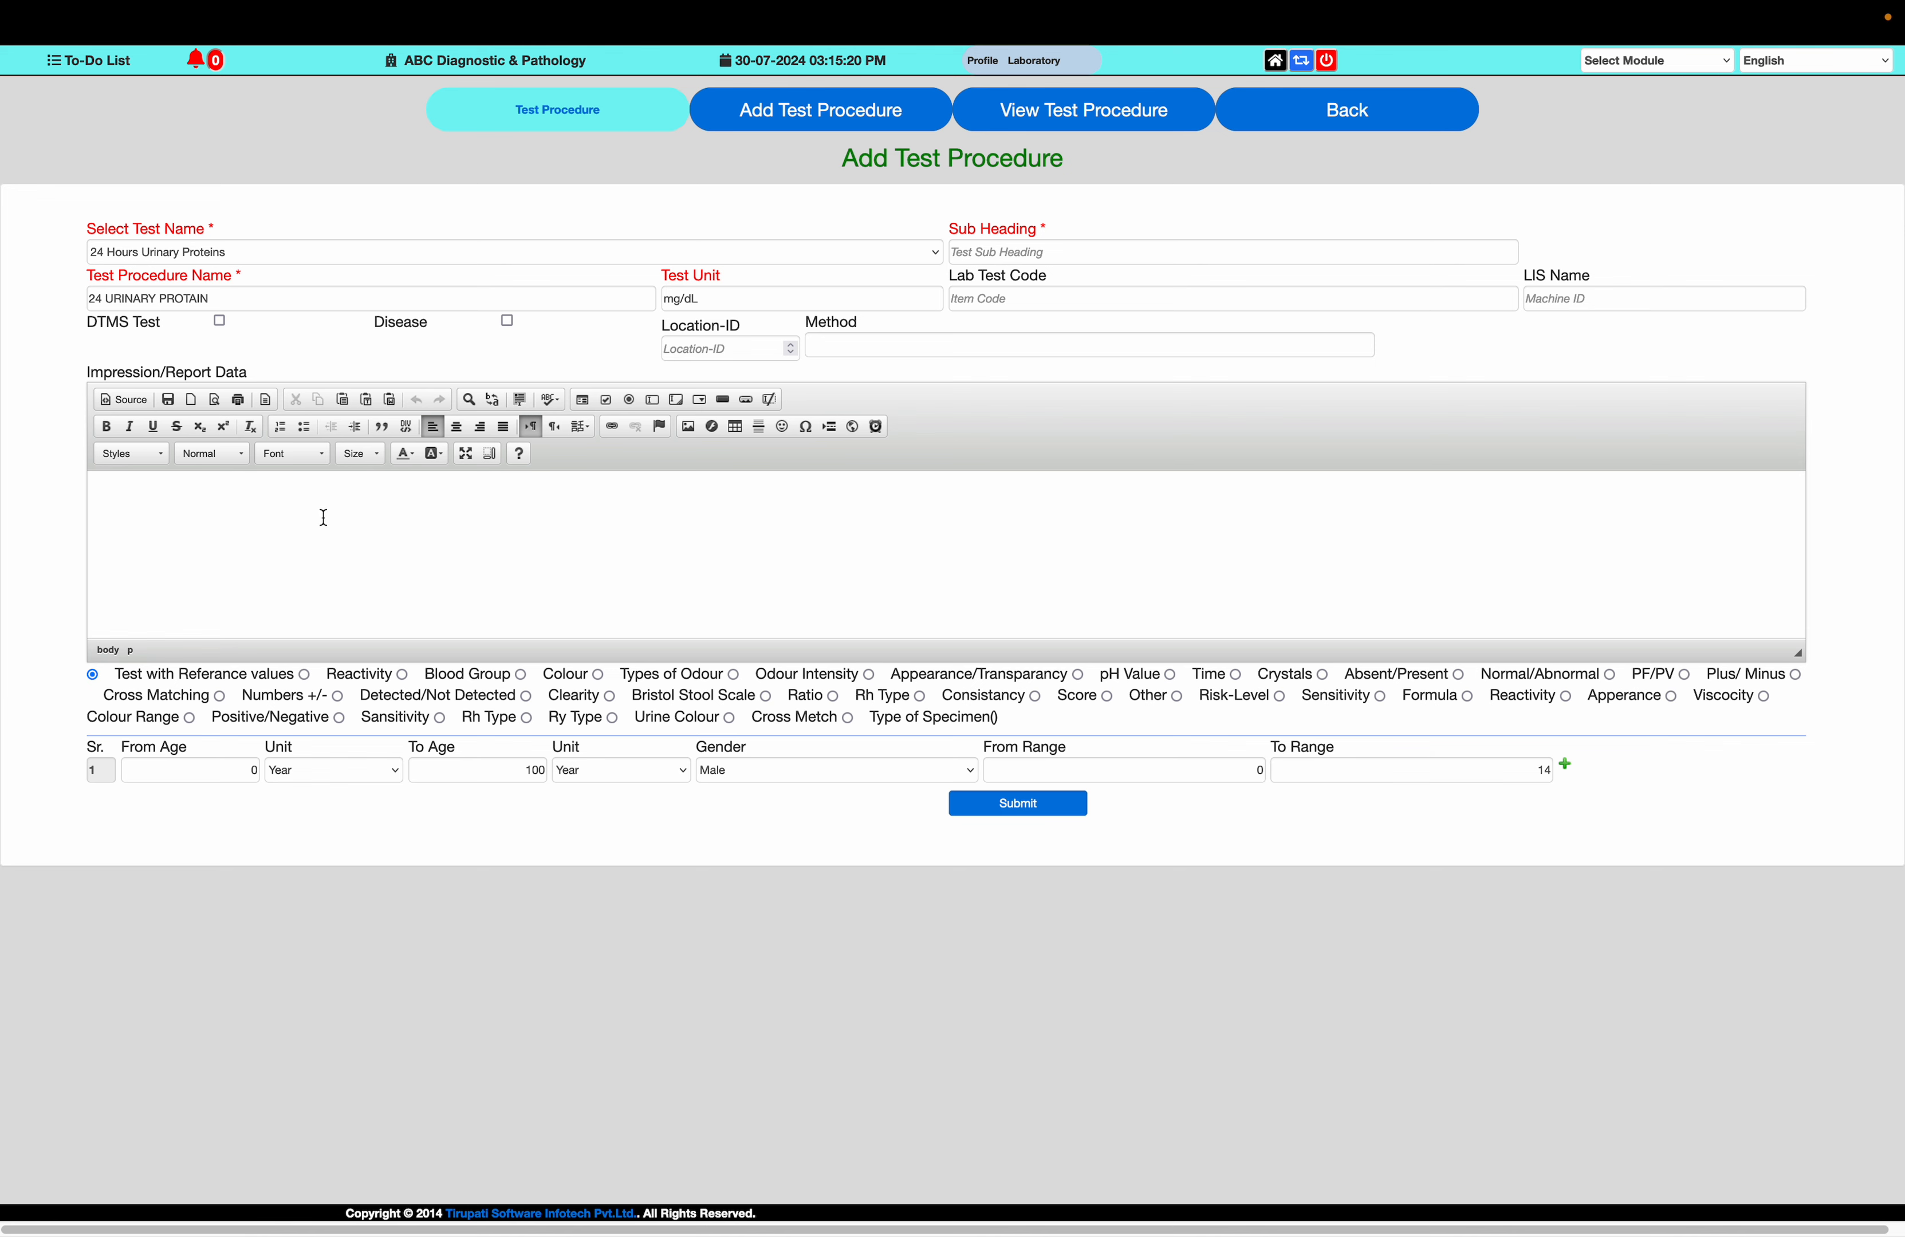
type("the urinary  protain show the staus of protain in RUine")
key("BackSpace")
key("BackSpace")
key("BackSpace")
key("BackSpace")
key("BackSpace")
type("Urine")
left_click(999, 810)
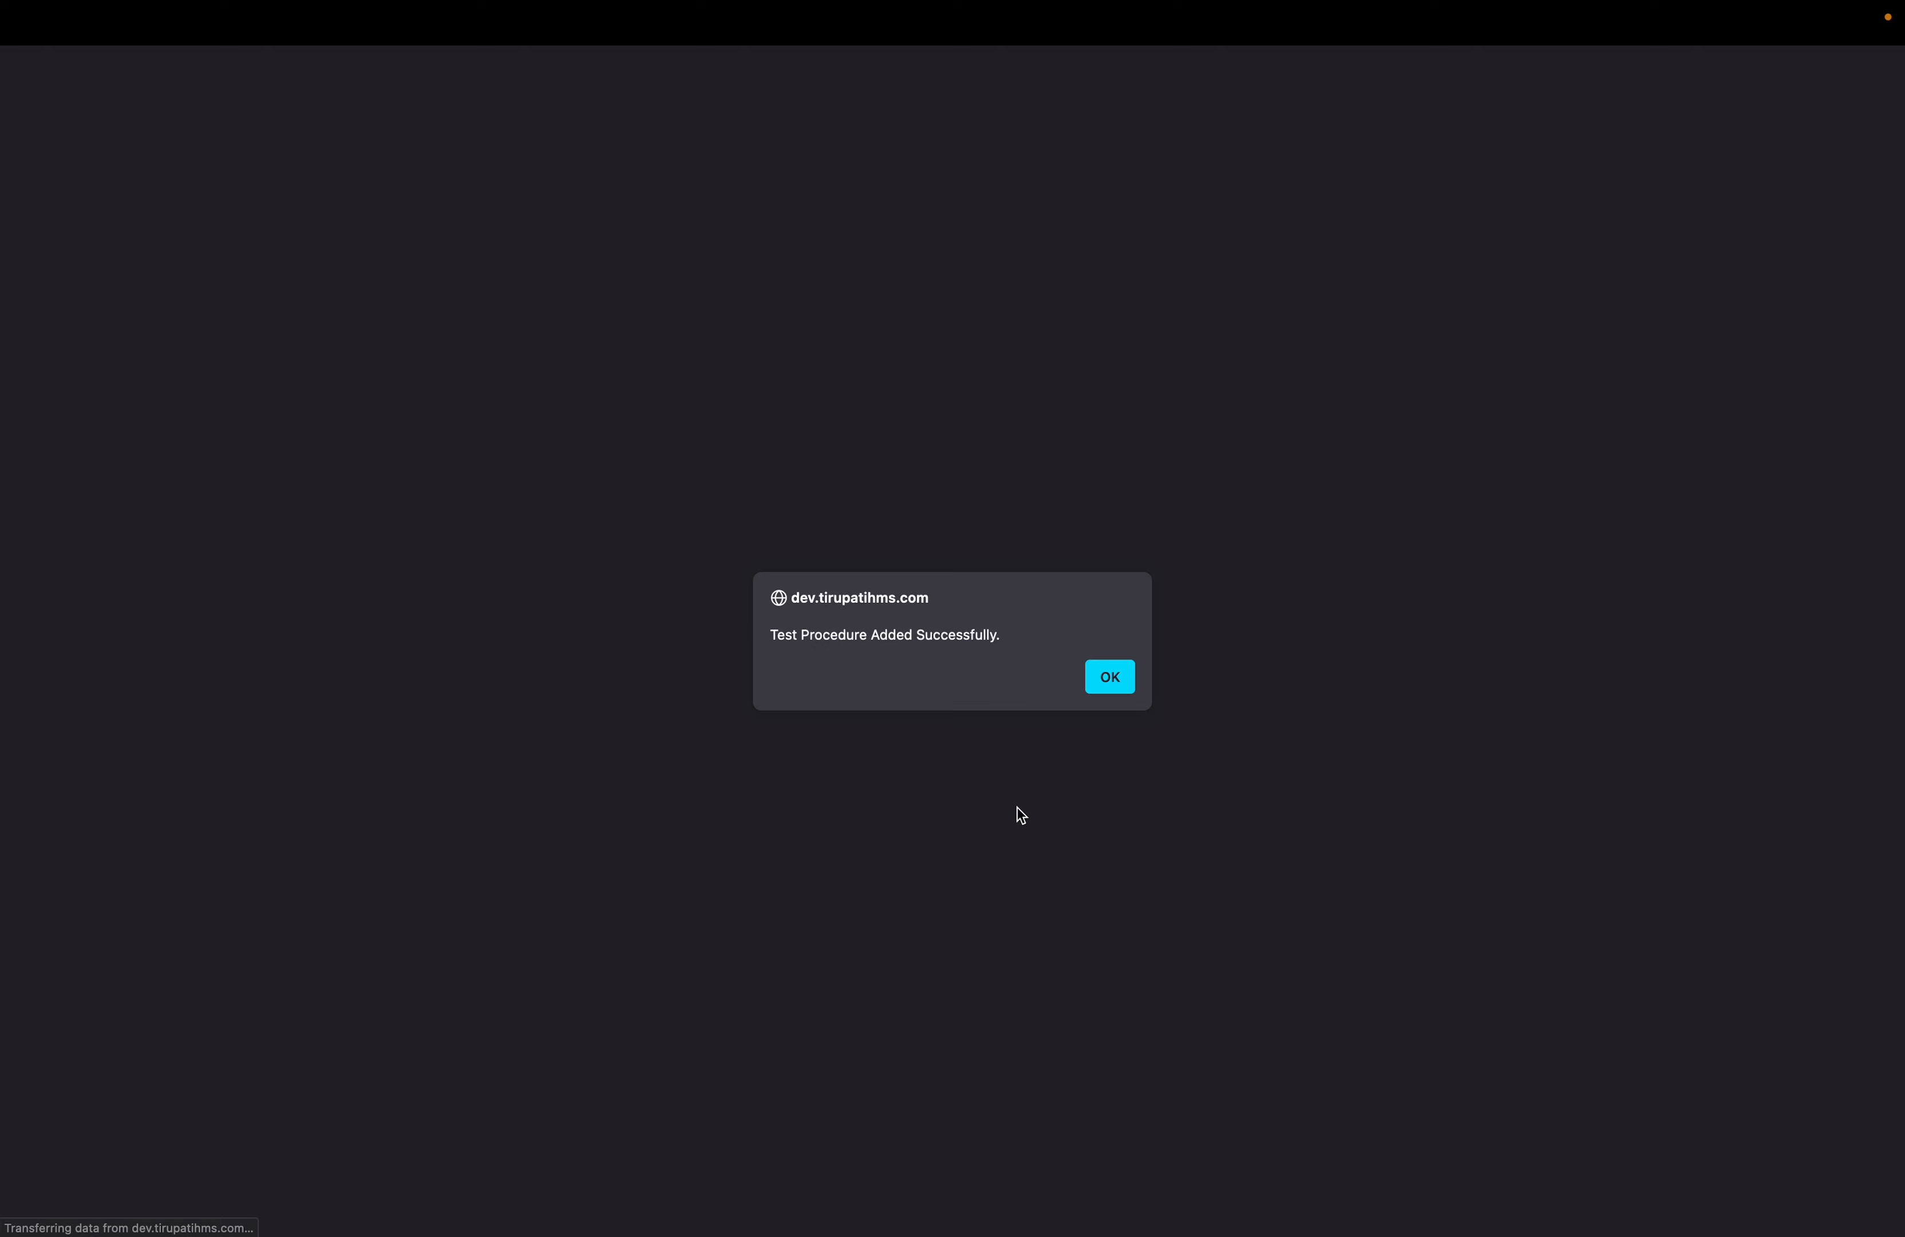
left_click(1116, 691)
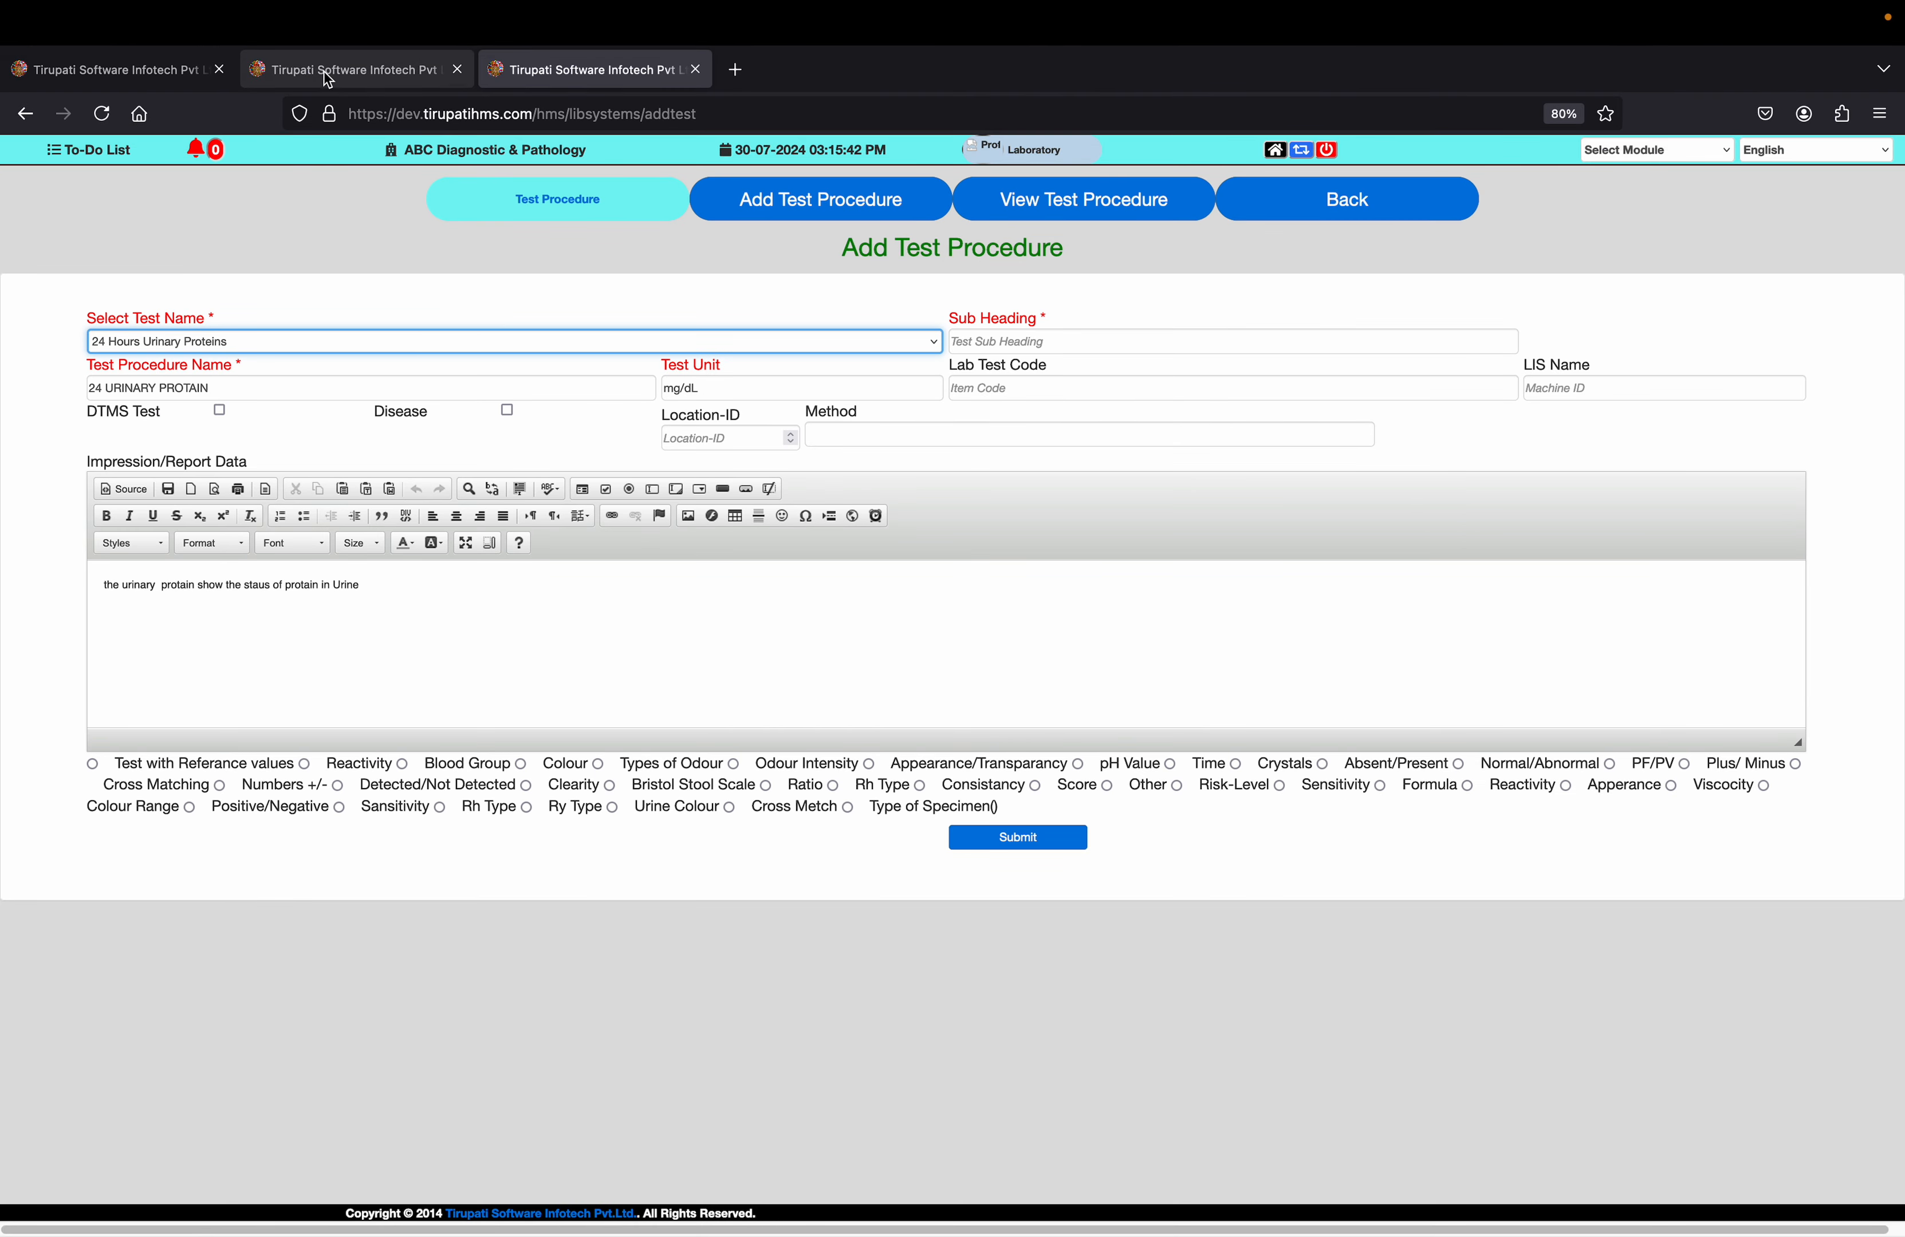
Return to the home page, open the Laboratory patient list and select the patient in row 2
left_click(323, 72)
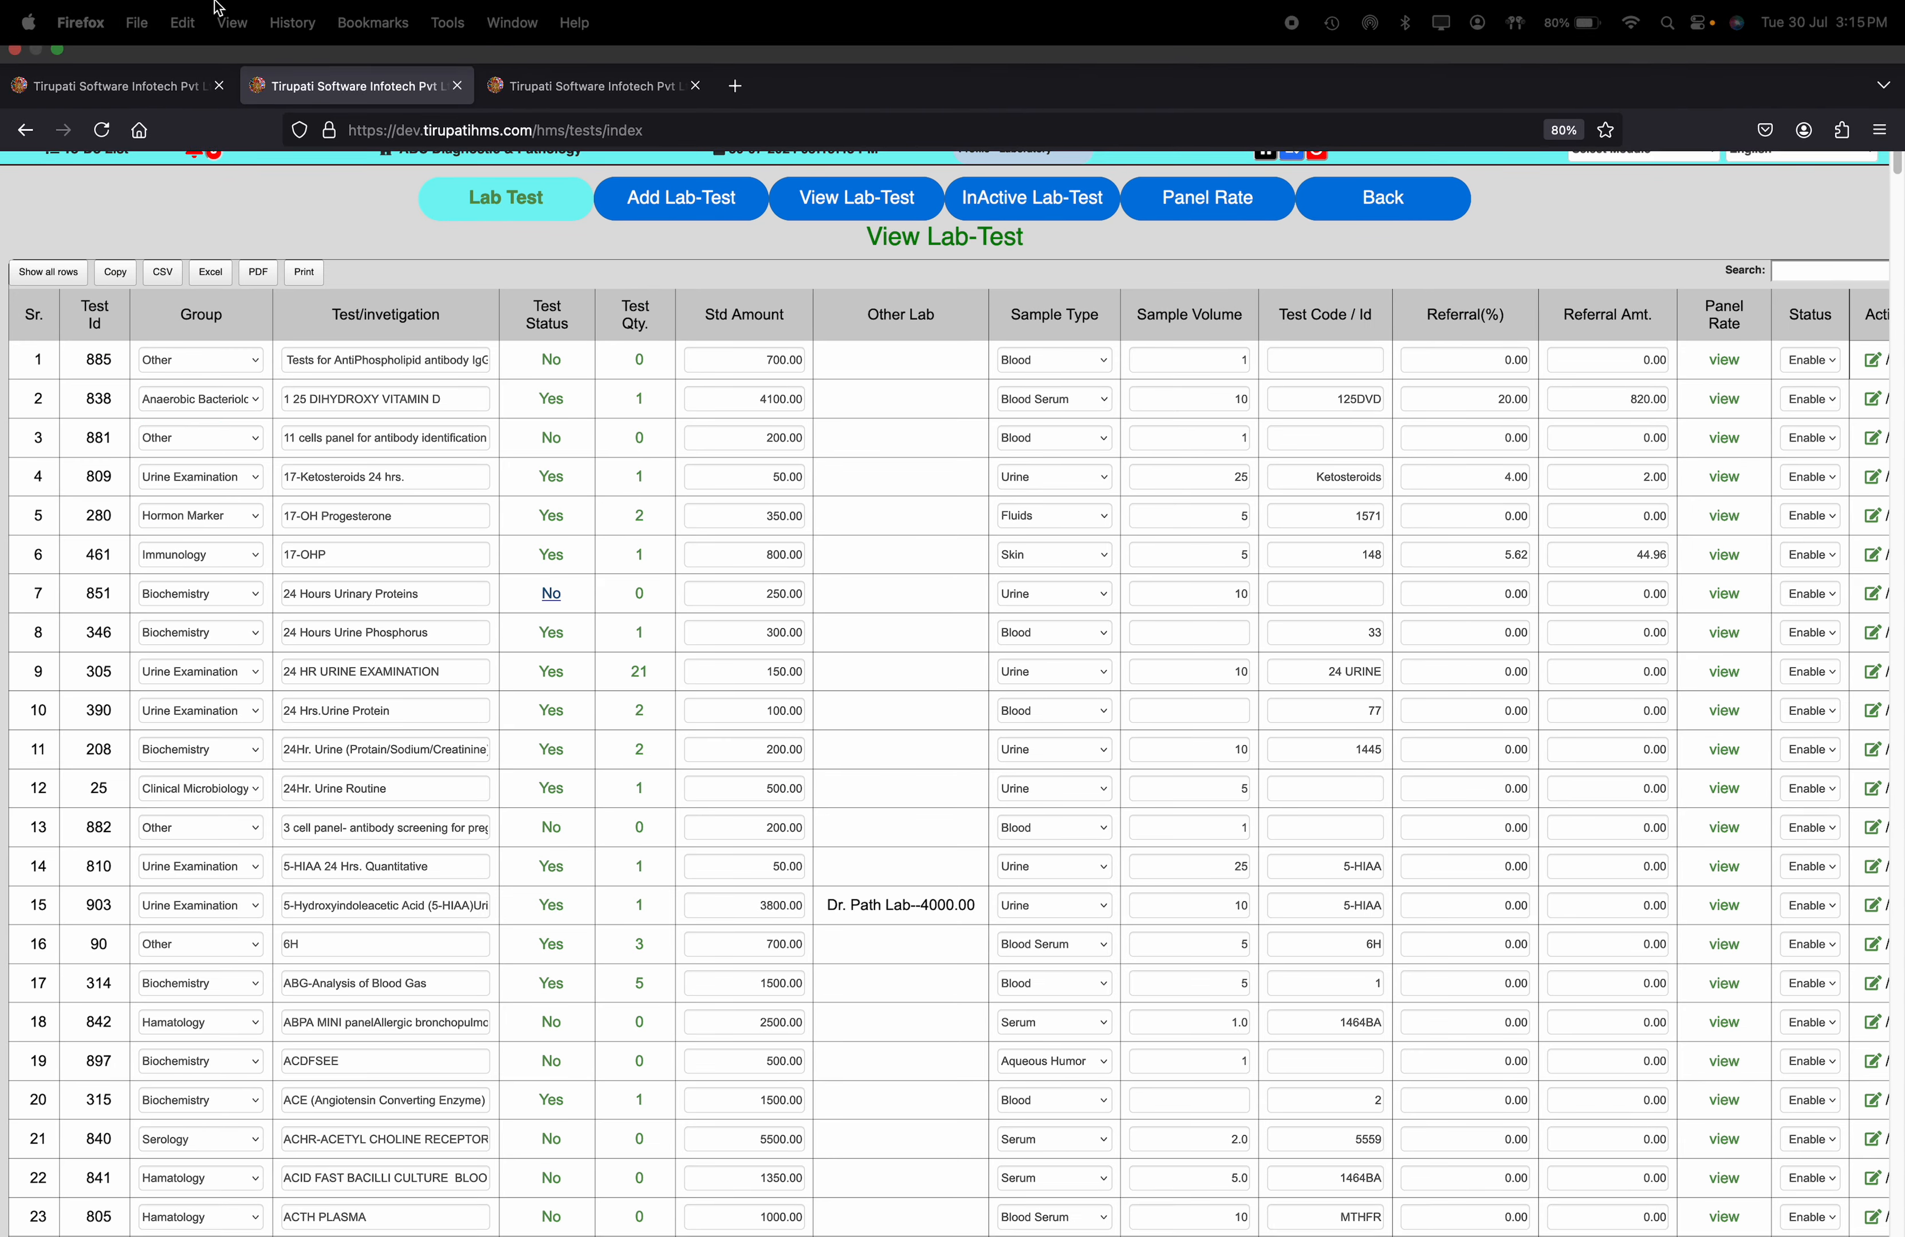
left_click(152, 85)
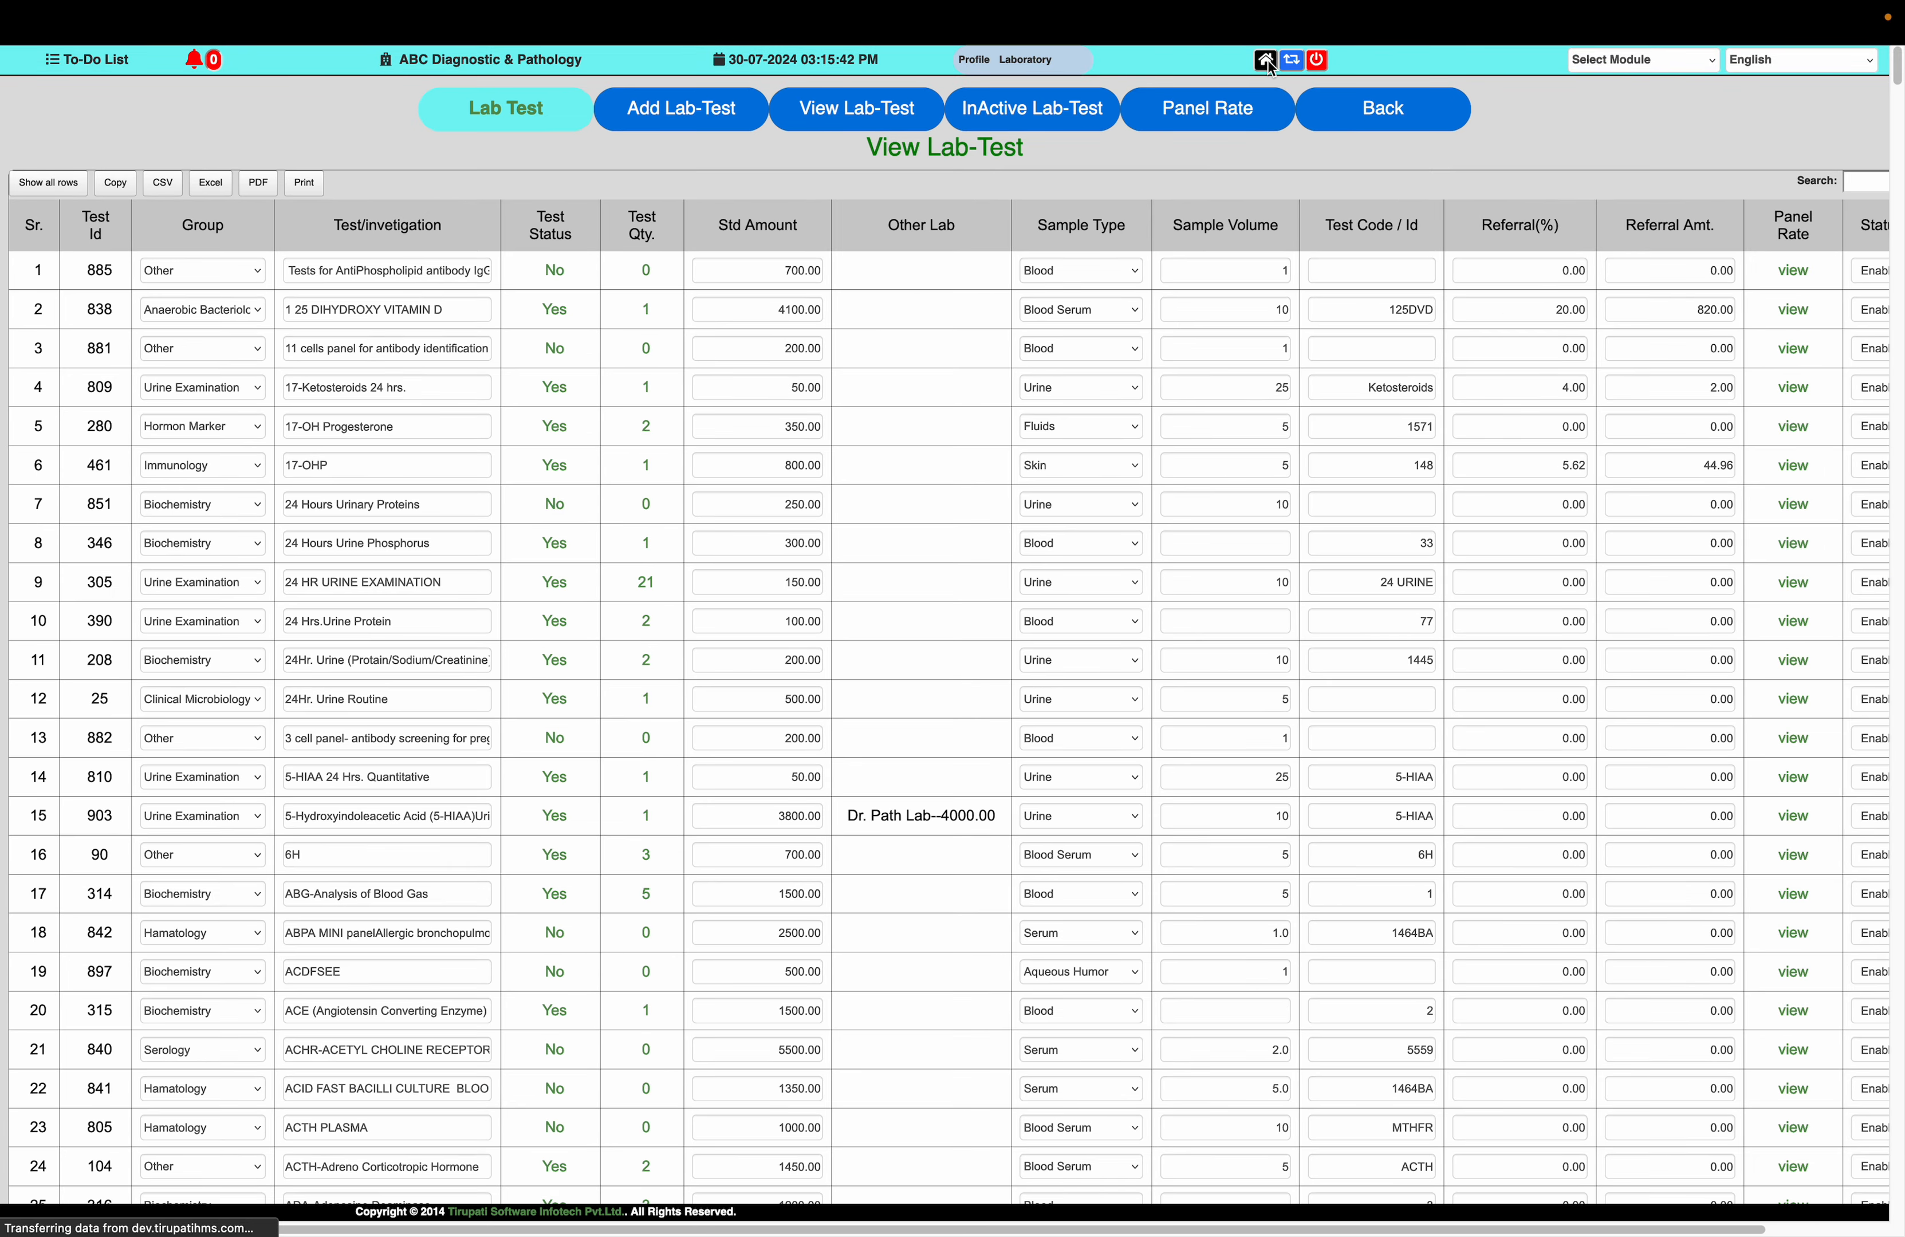
left_click(1267, 60)
left_click(240, 125)
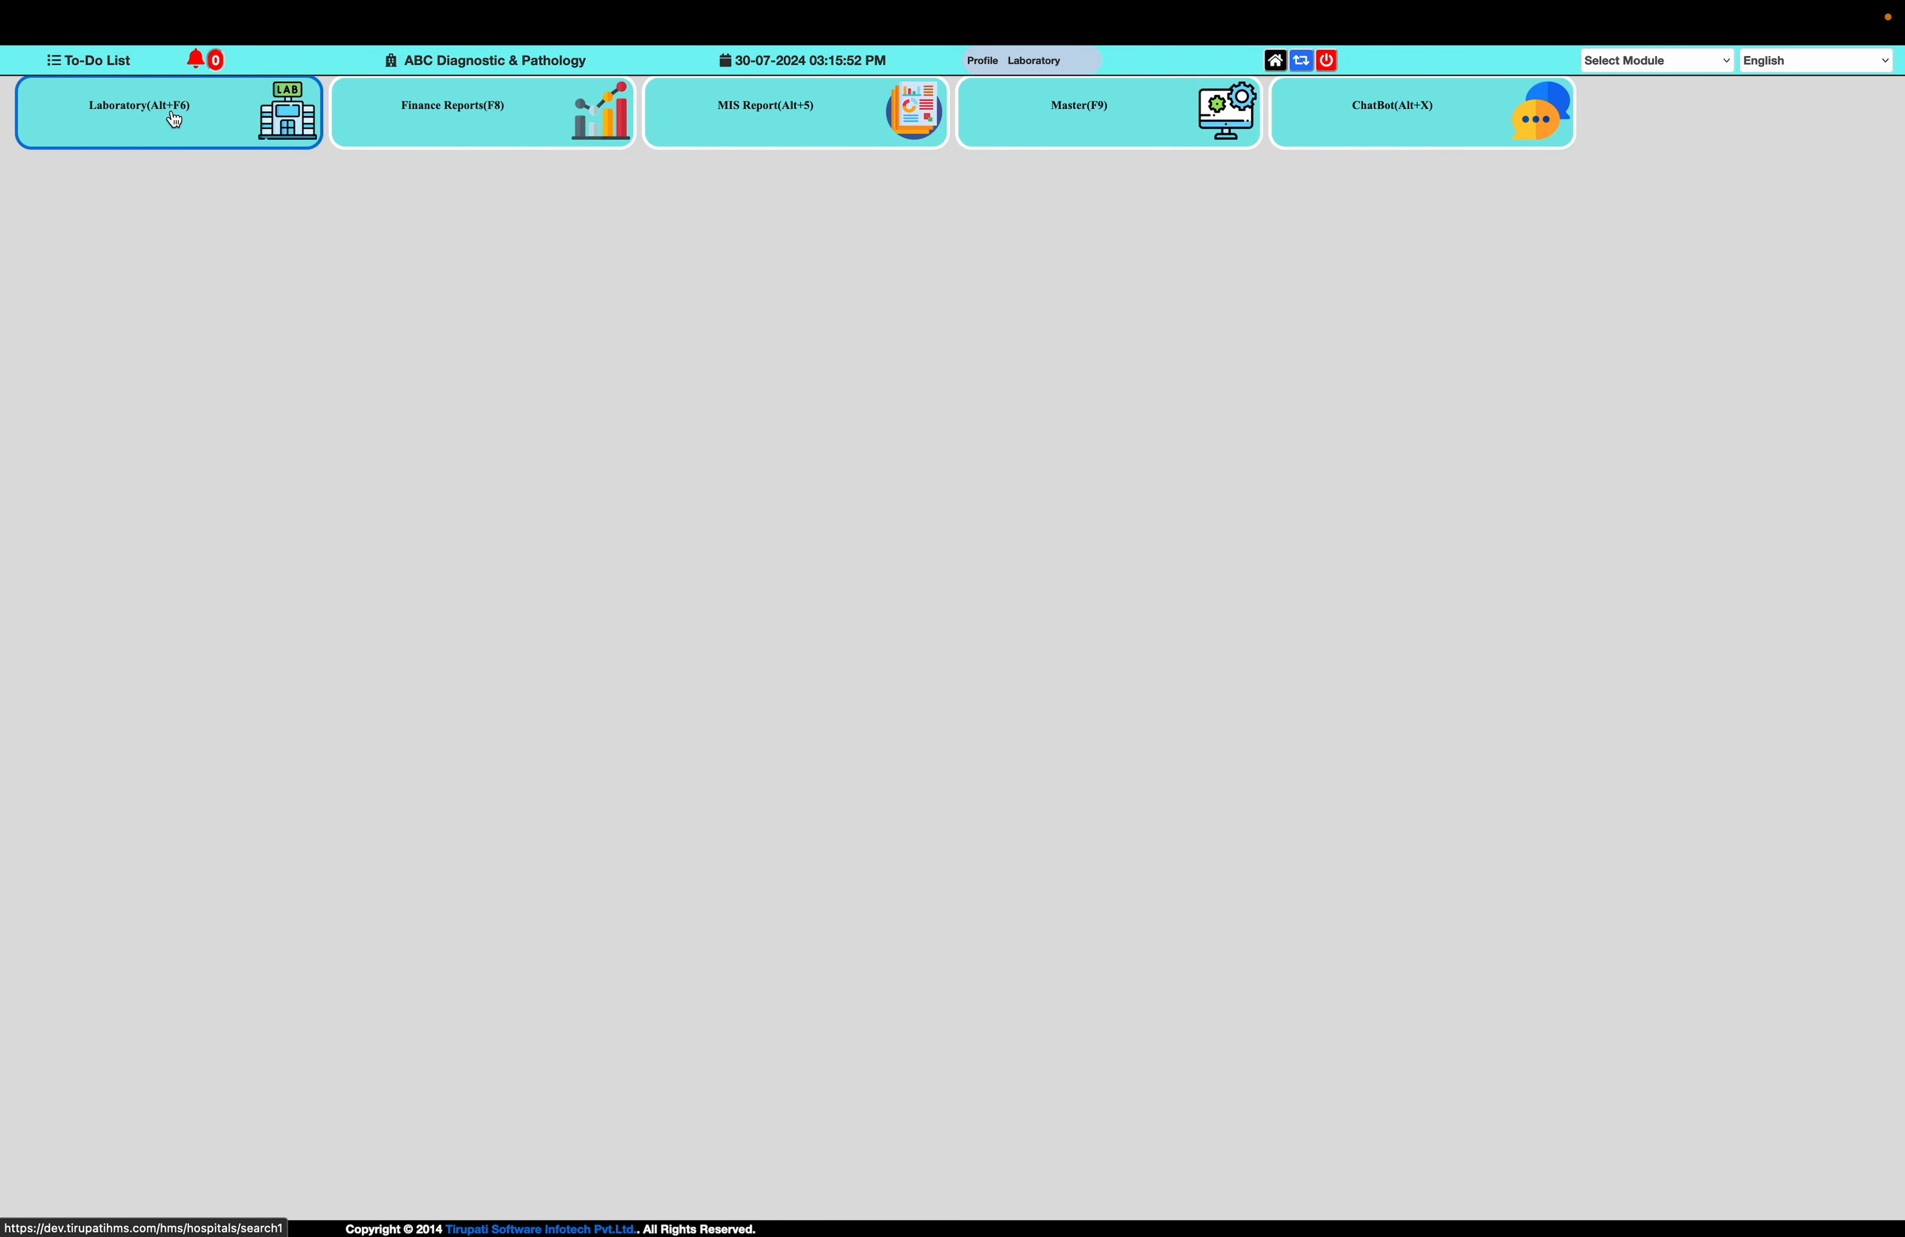
mouse_move(374, 6)
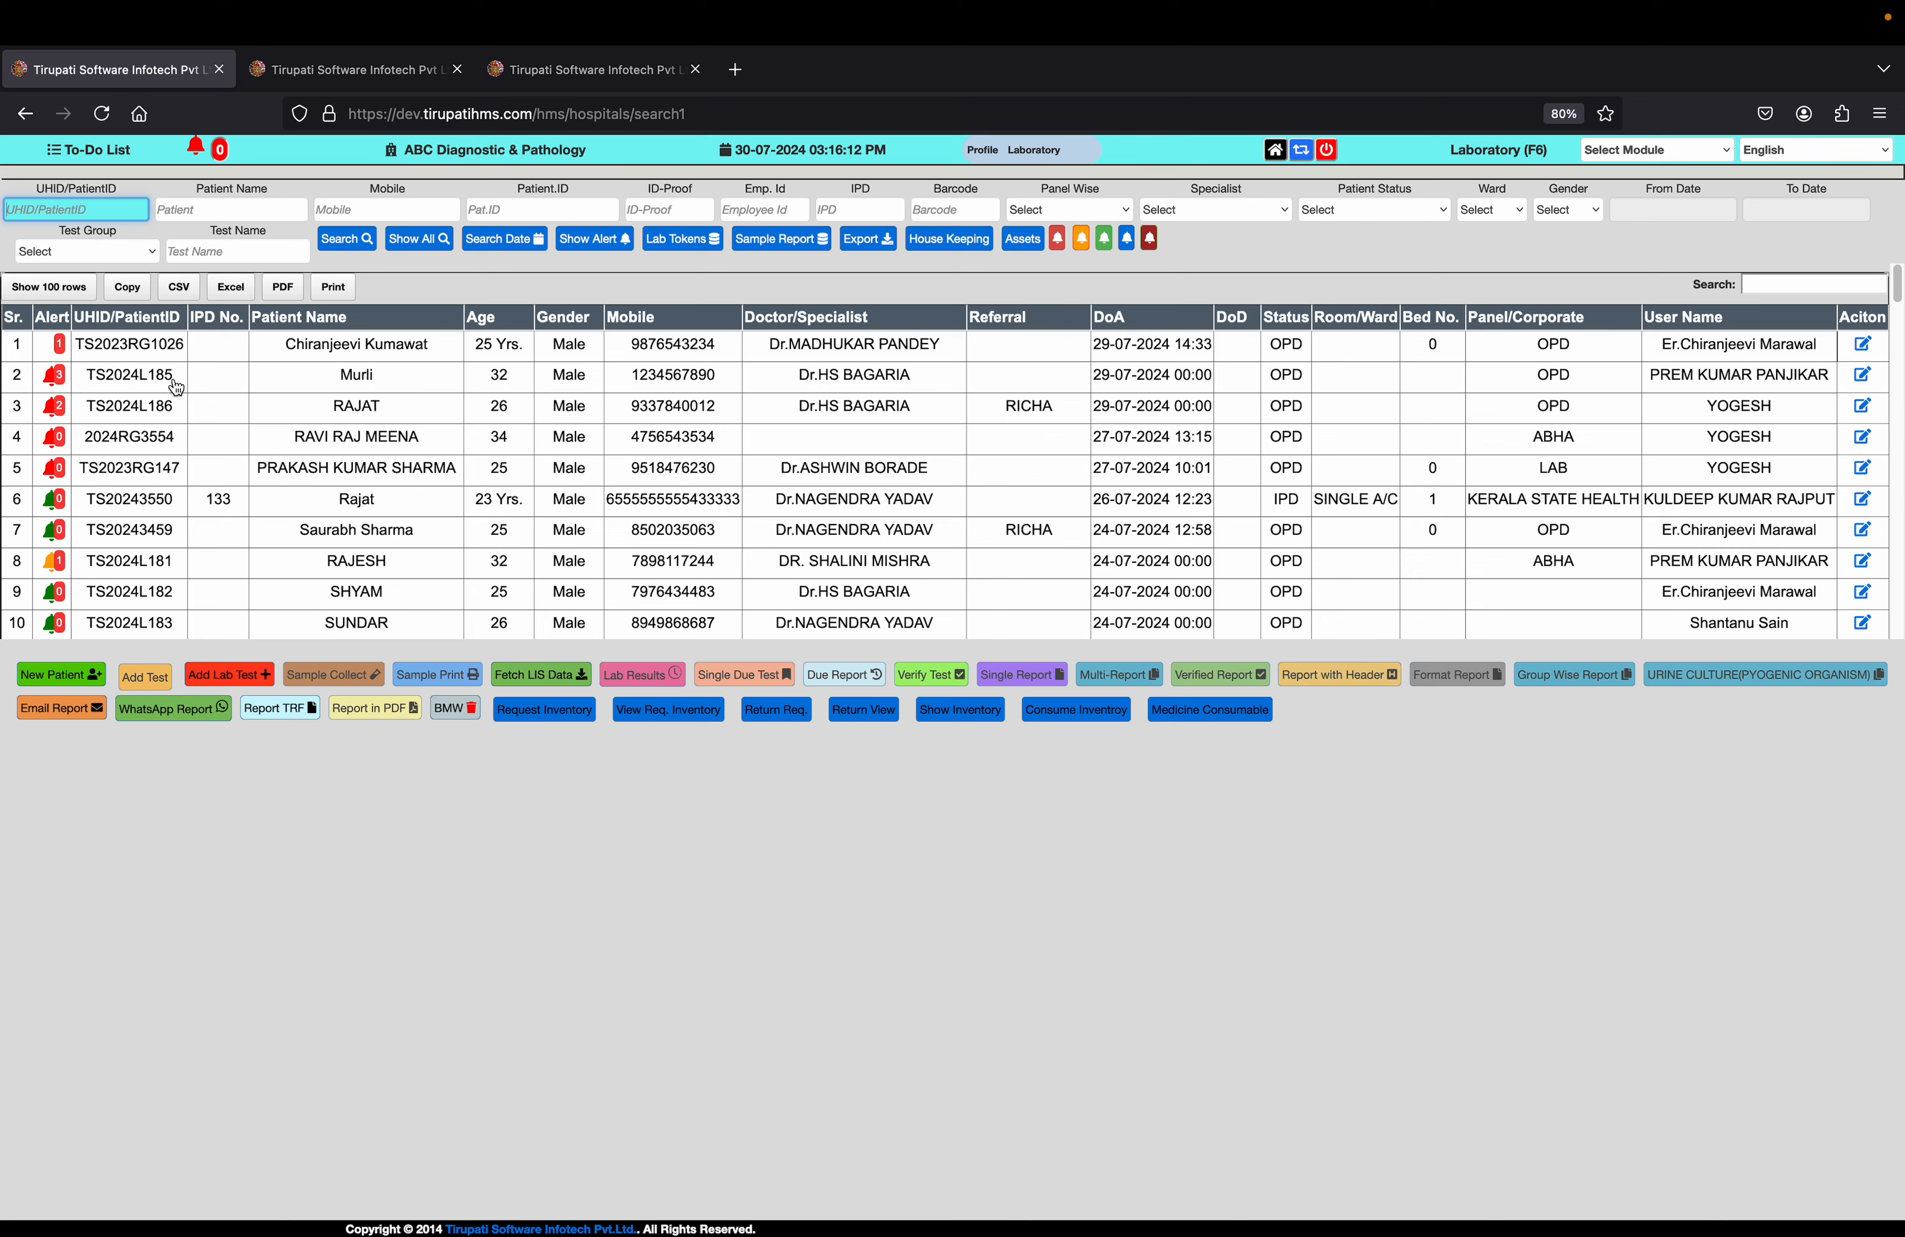
left_click(176, 387)
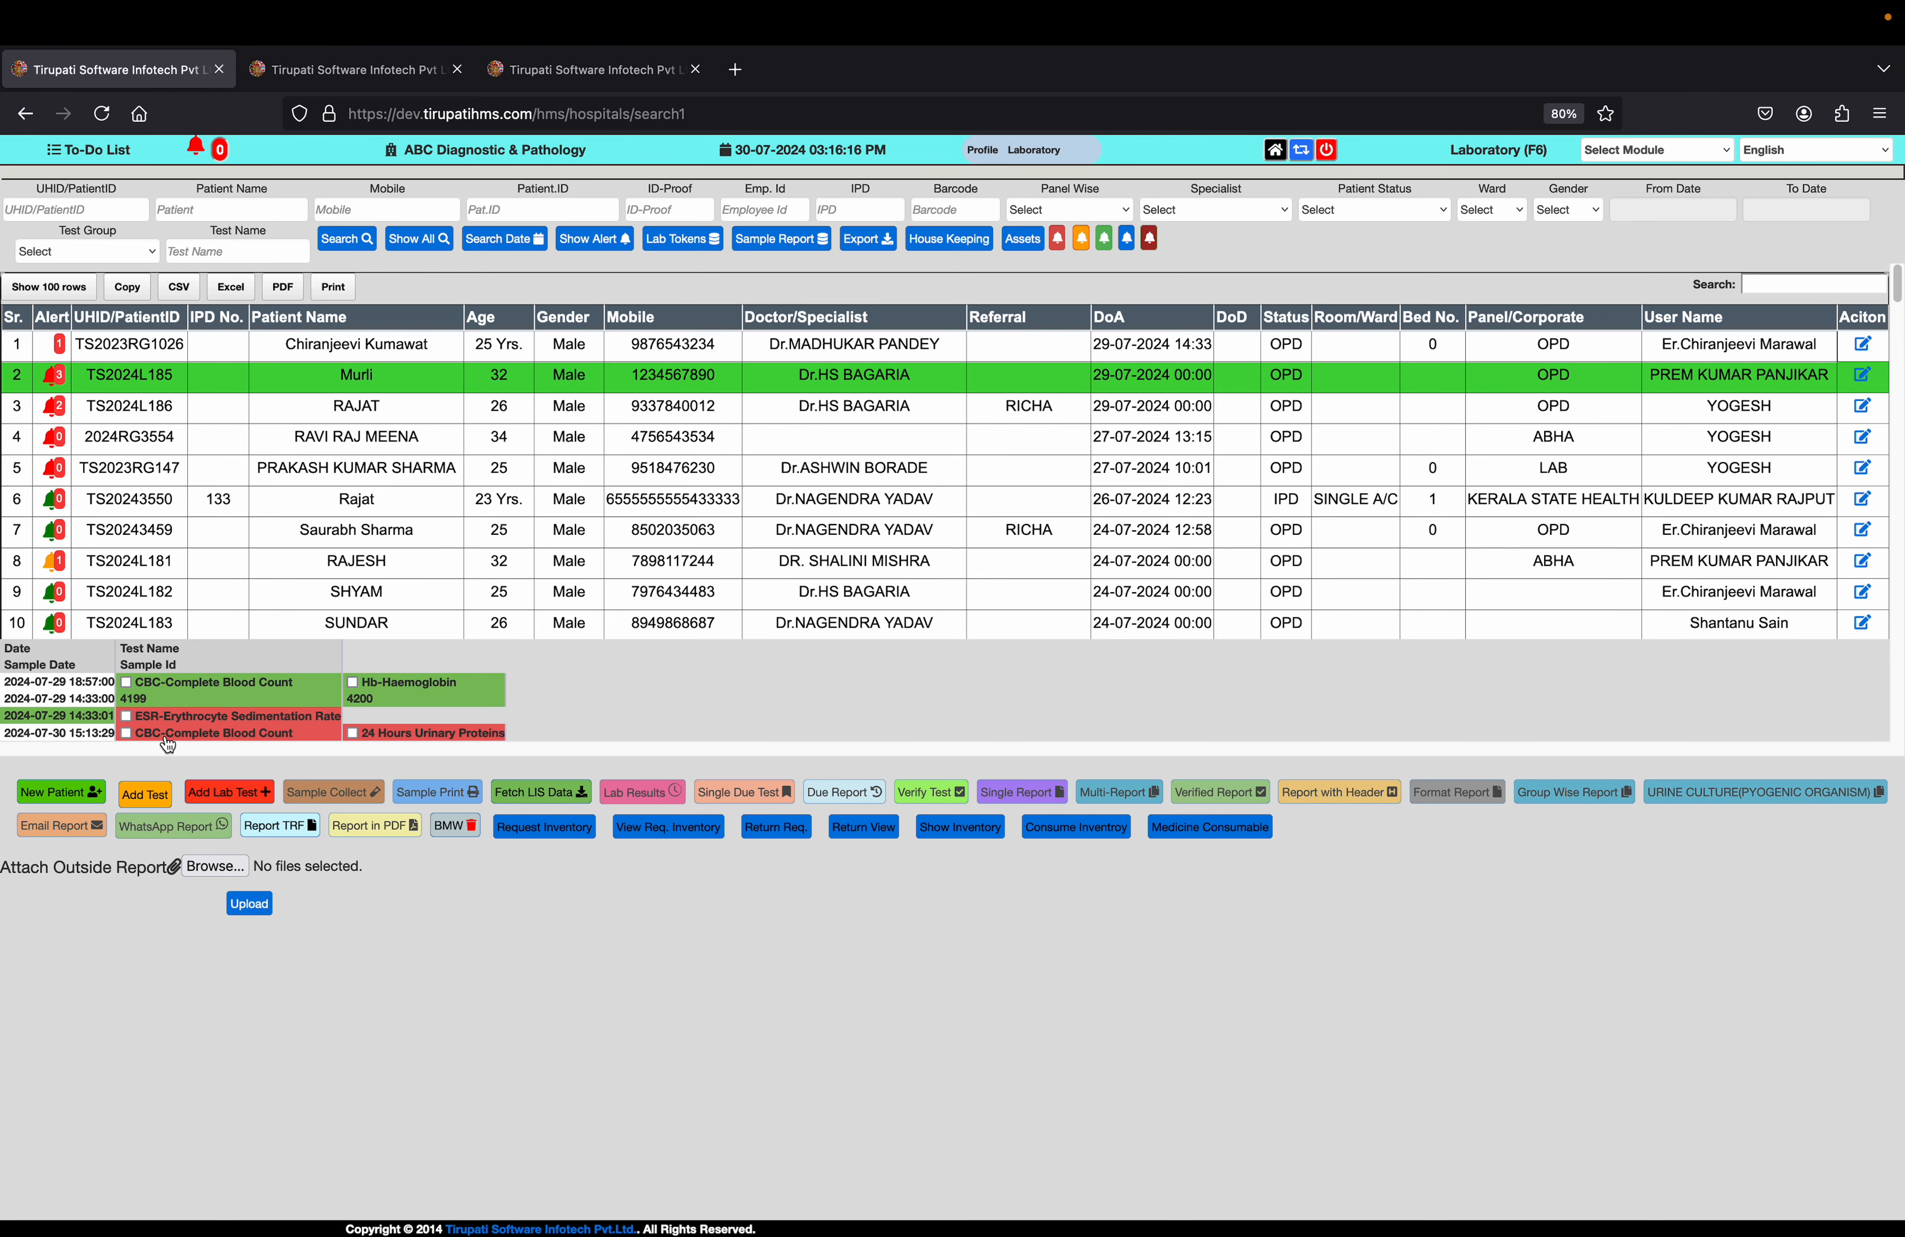
Submit a sample collection entry for the patient's 30 July CBC-Complete Blood Count and 24 Hours Urinary Proteins tests
left_click(126, 732)
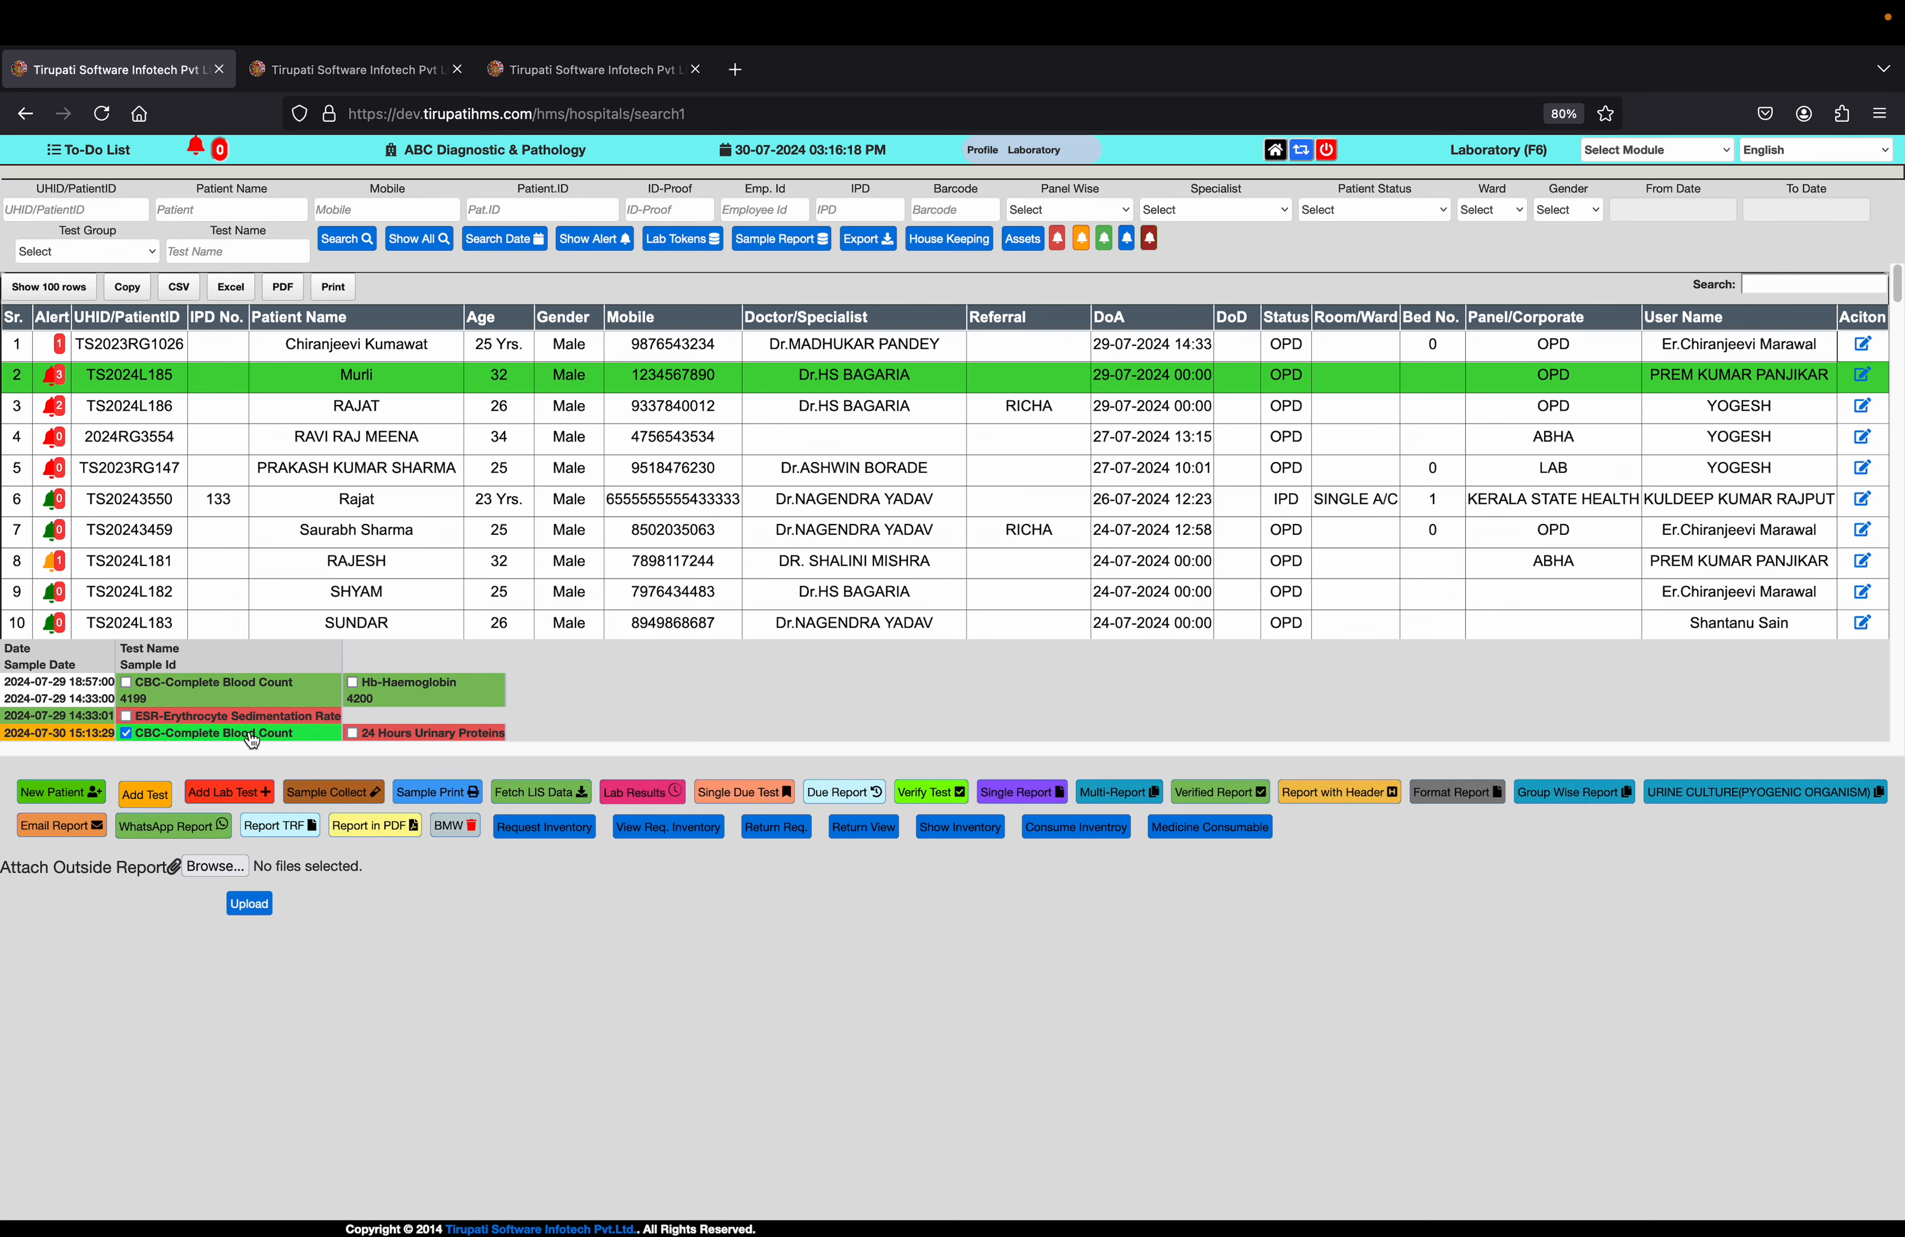
left_click(353, 734)
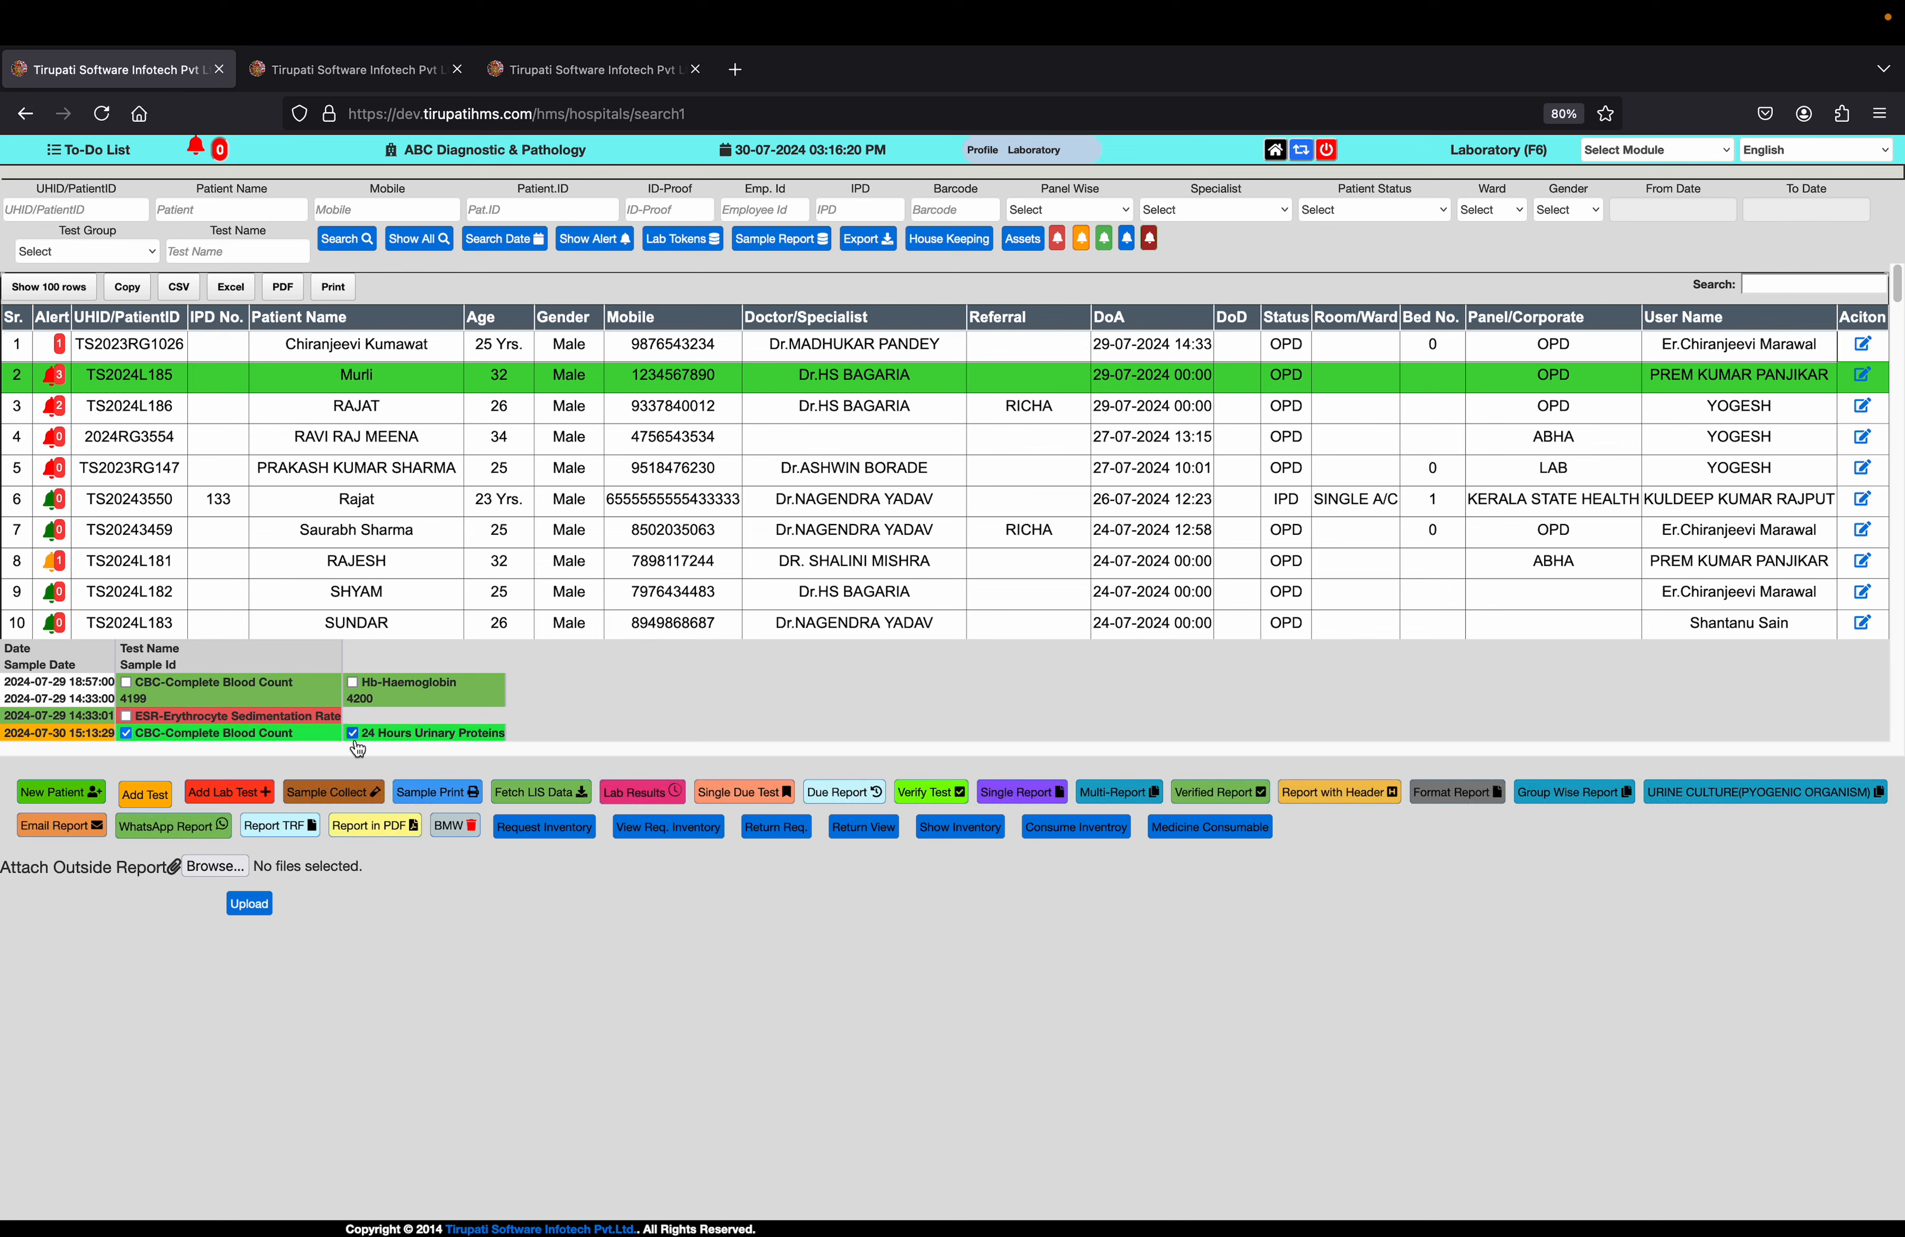
left_click(357, 794)
scroll(449, 976, "down", 3)
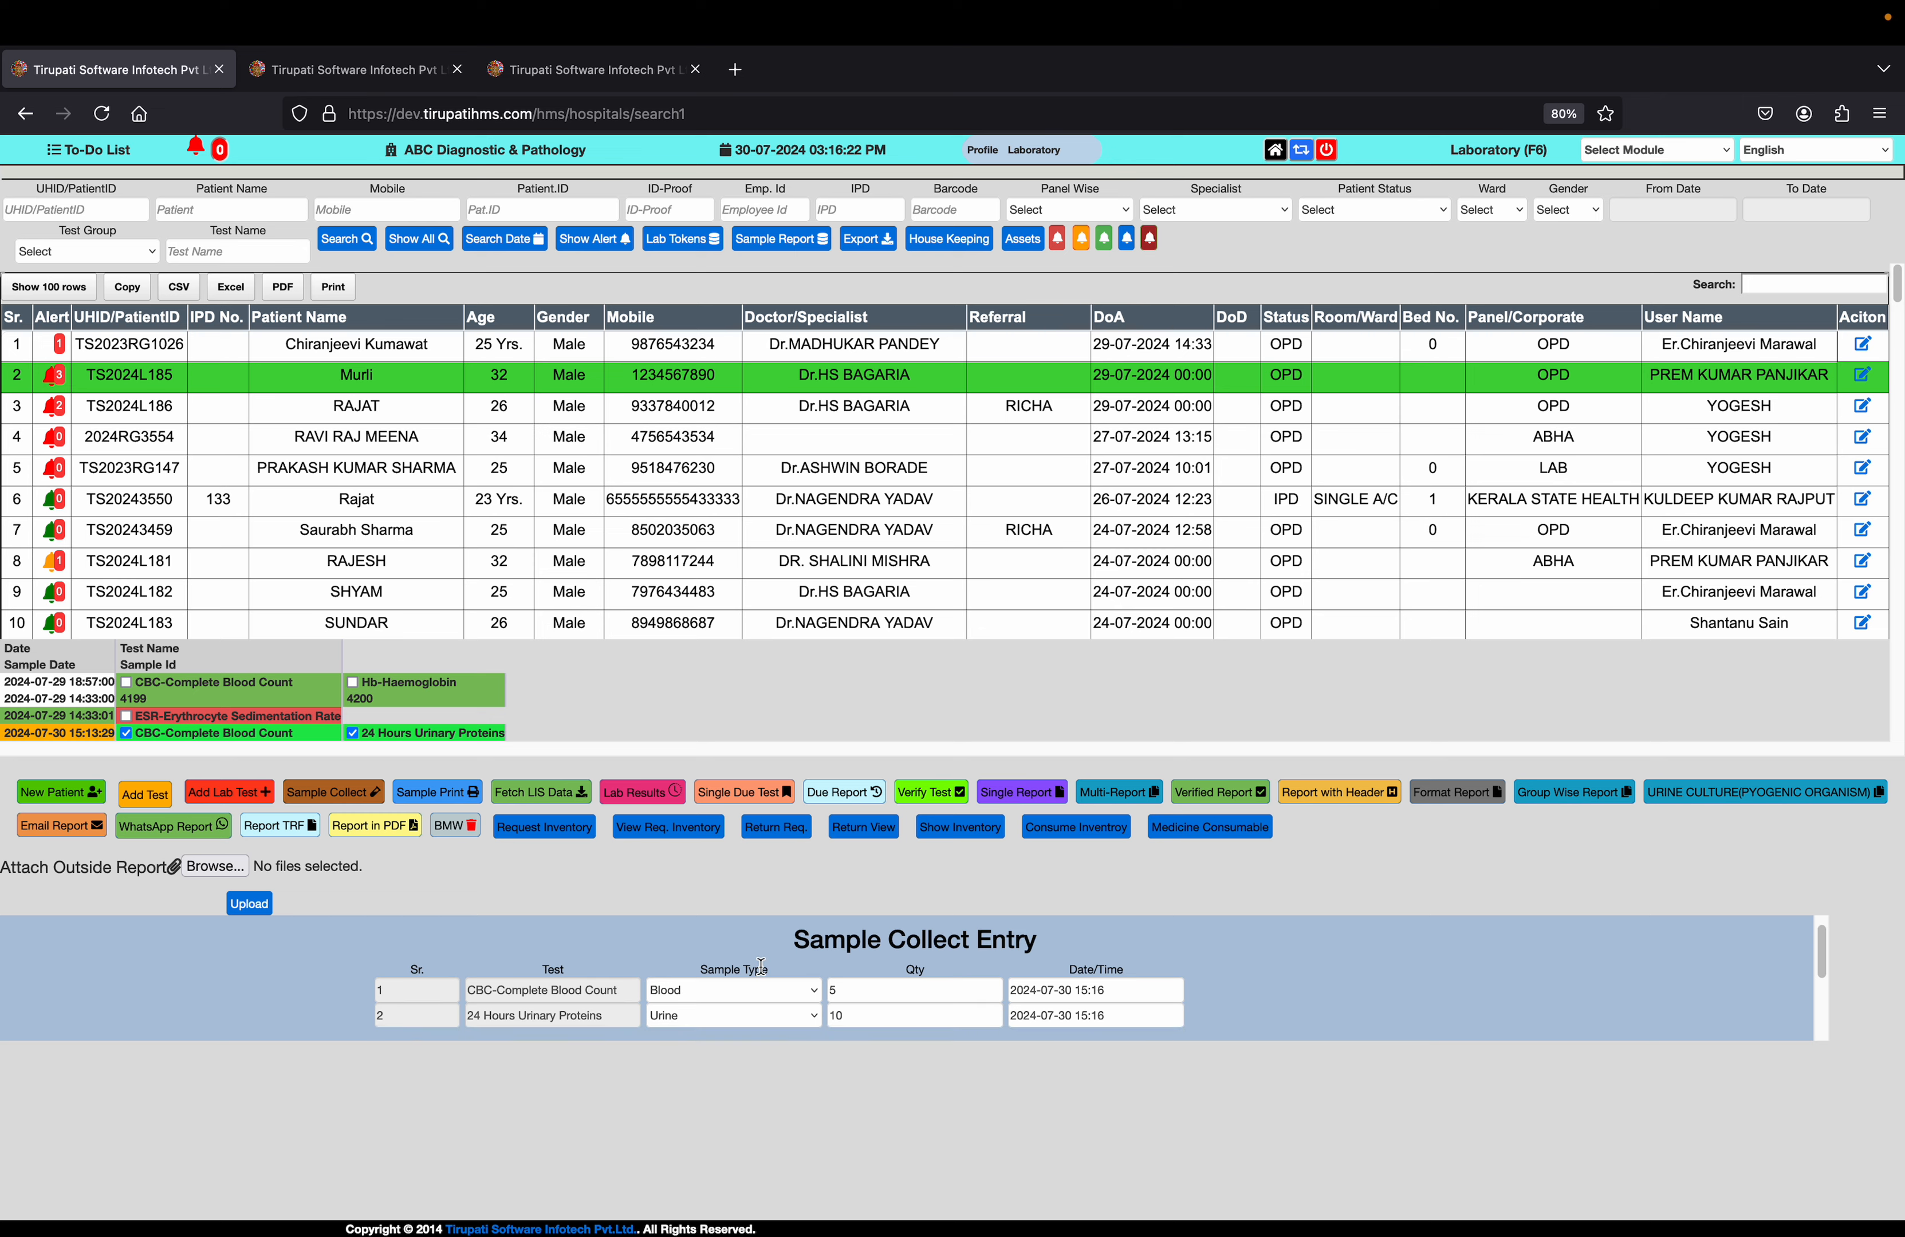
left_click(426, 954)
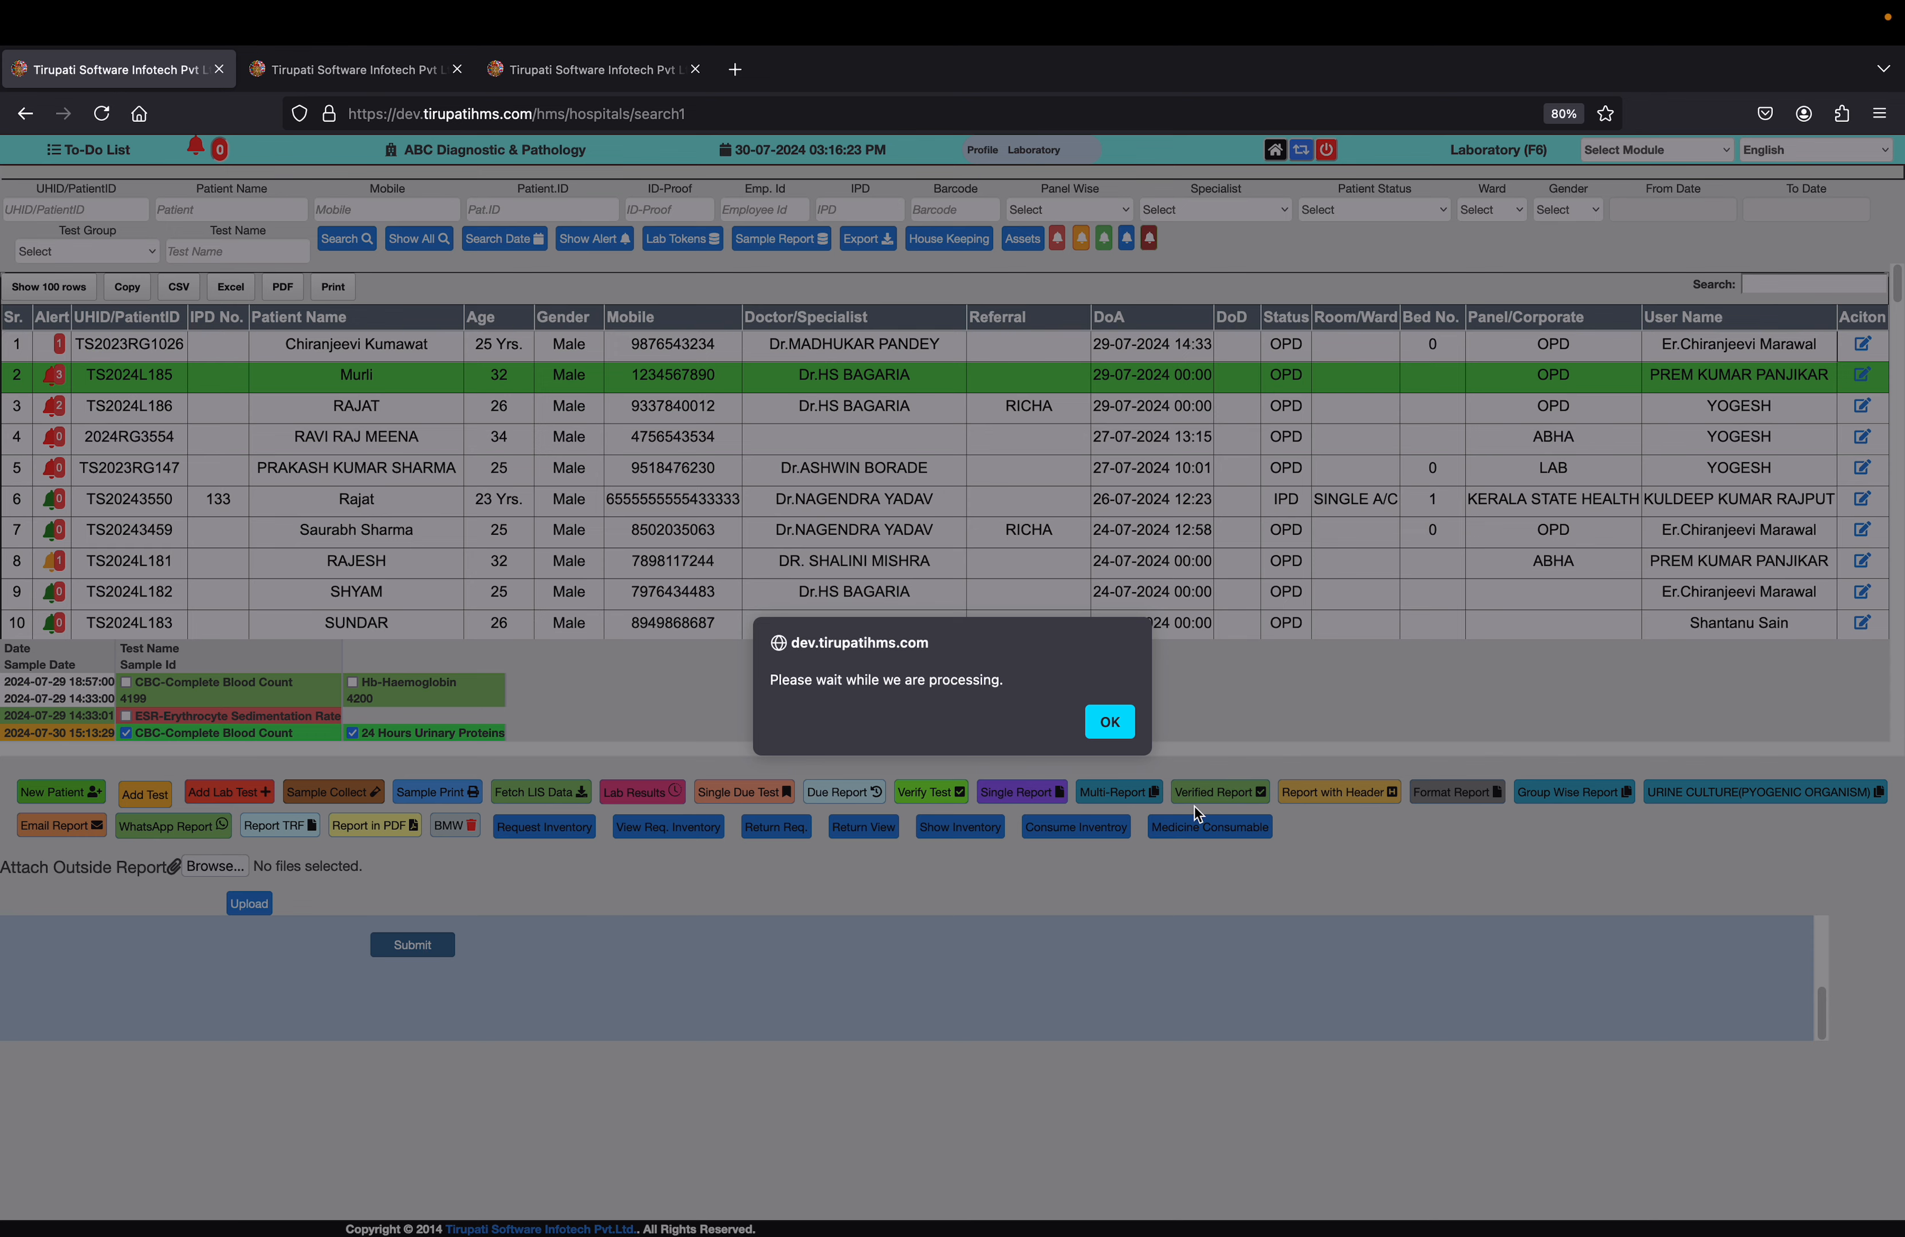
left_click(1120, 727)
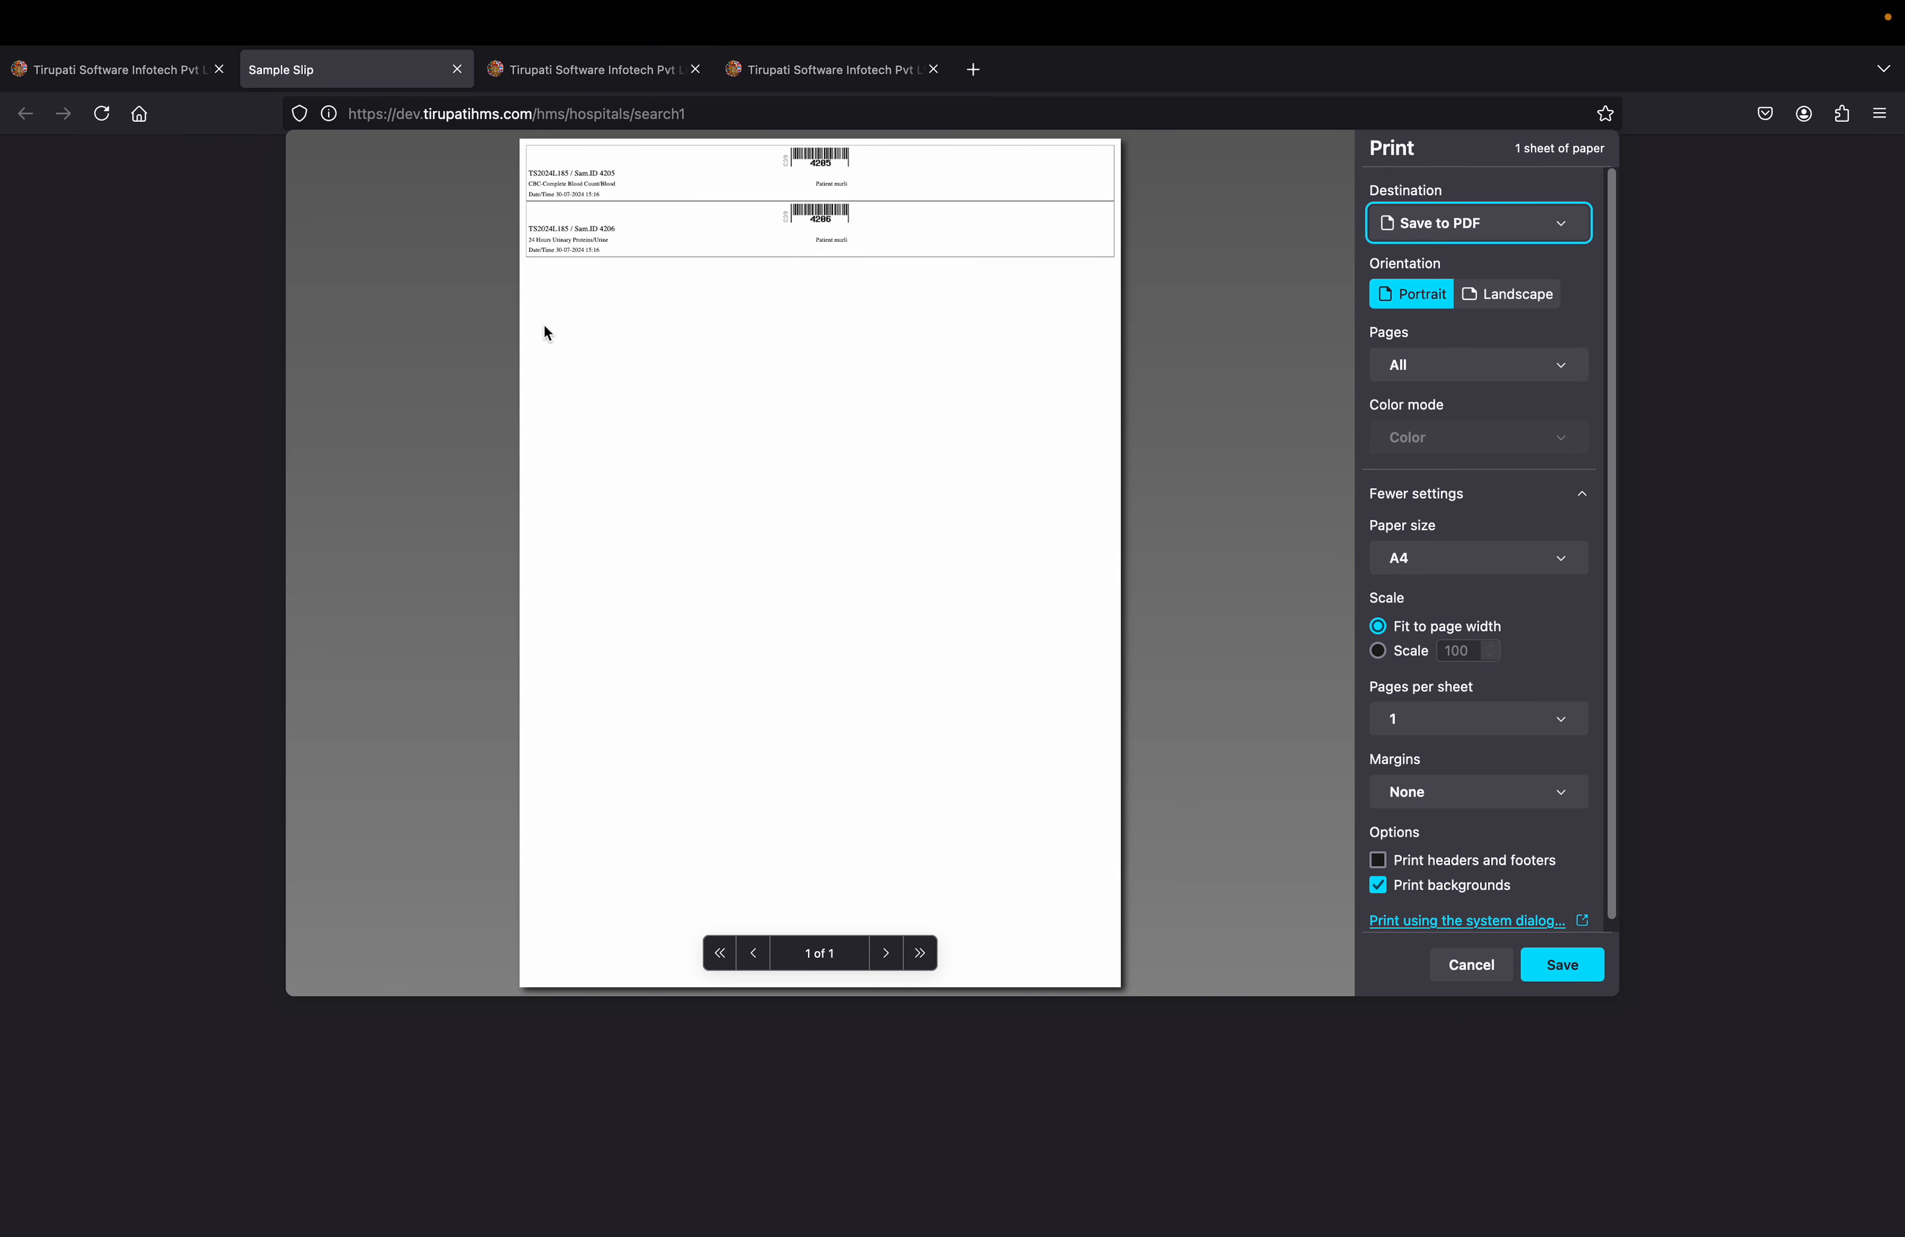
Return to the patient list and open lab result entry for the patient's collected CBC-Complete Blood Count and 24 Hours Urinary Proteins tests
left_click(86, 74)
left_click(101, 295)
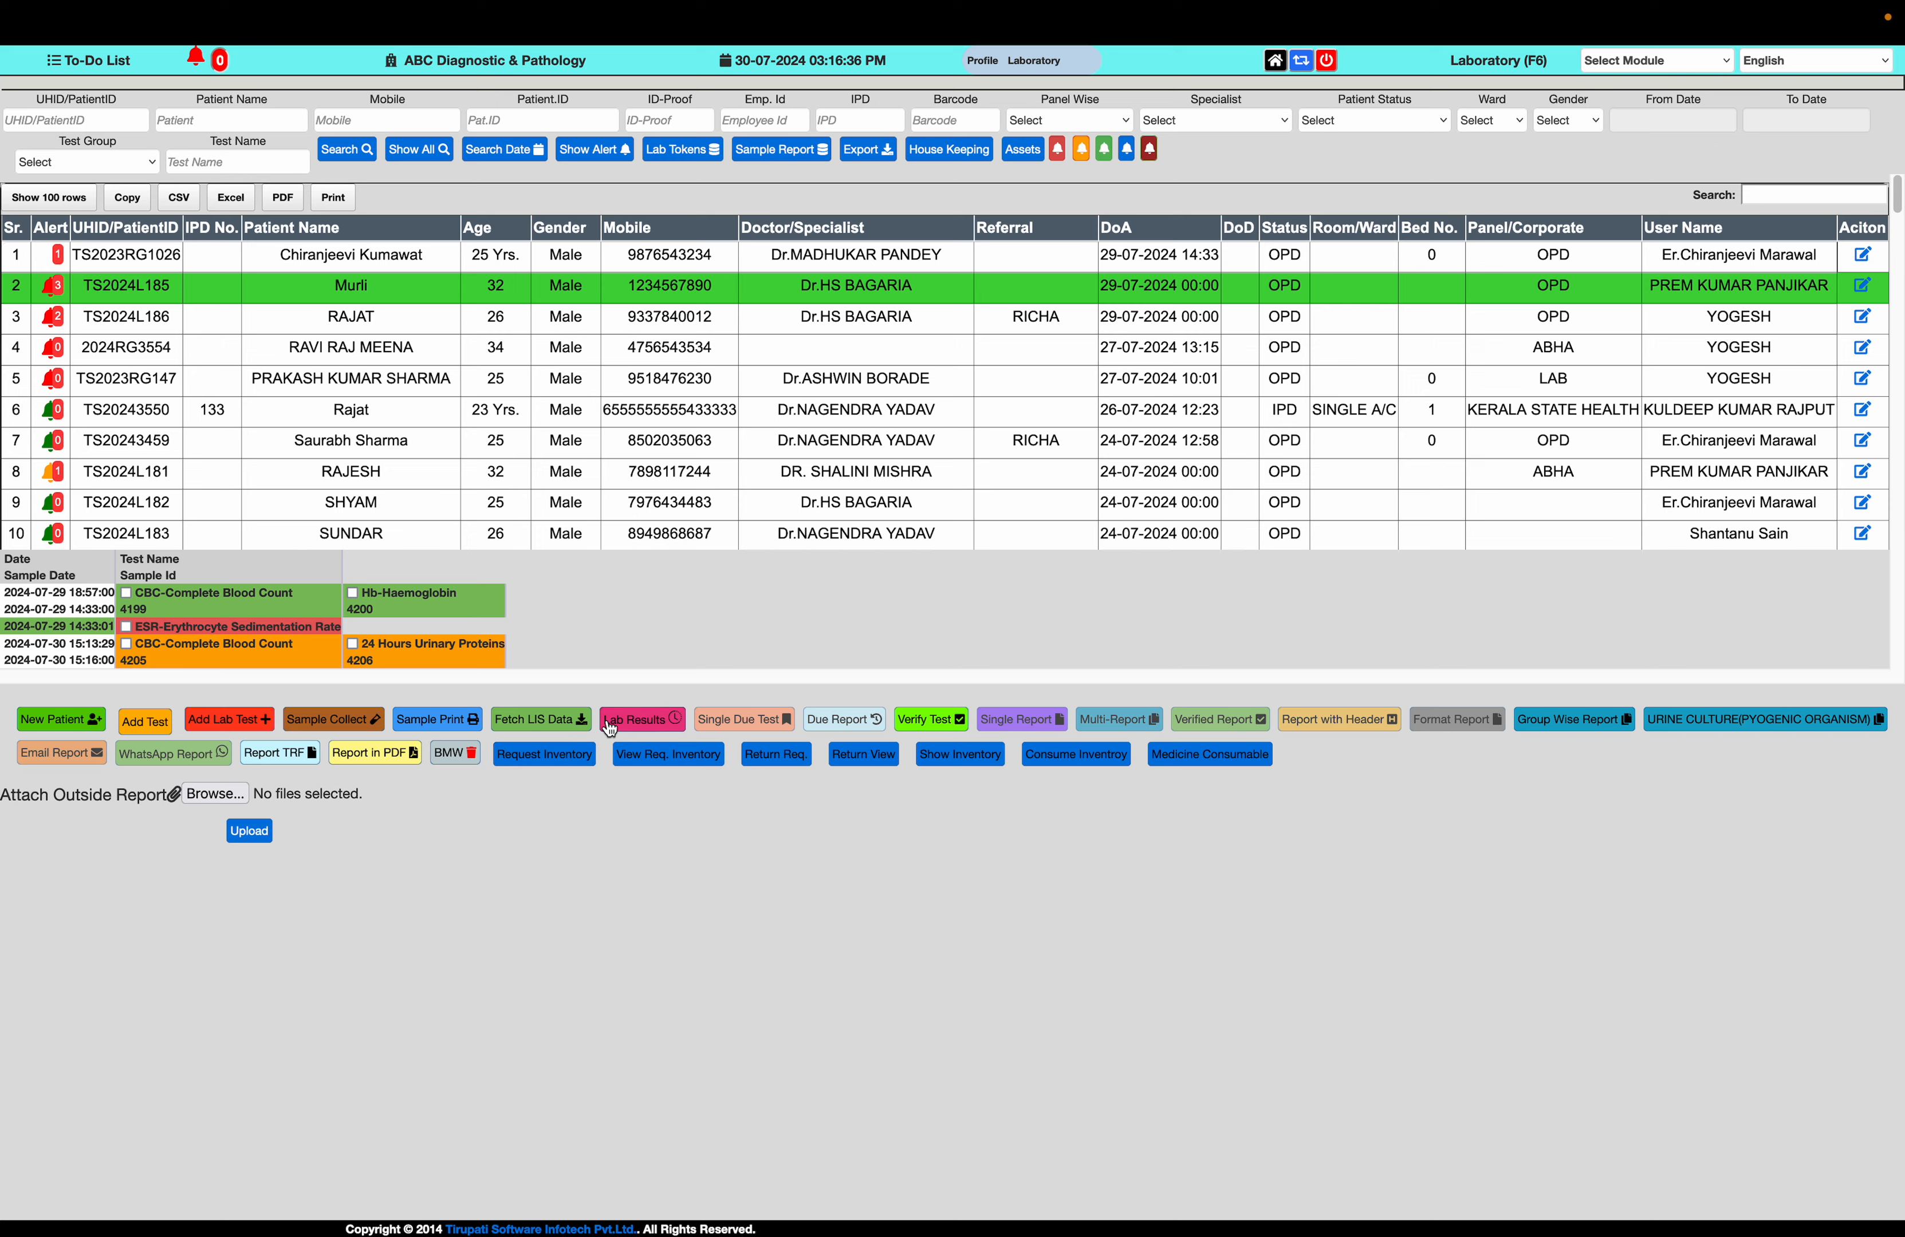
left_click(634, 721)
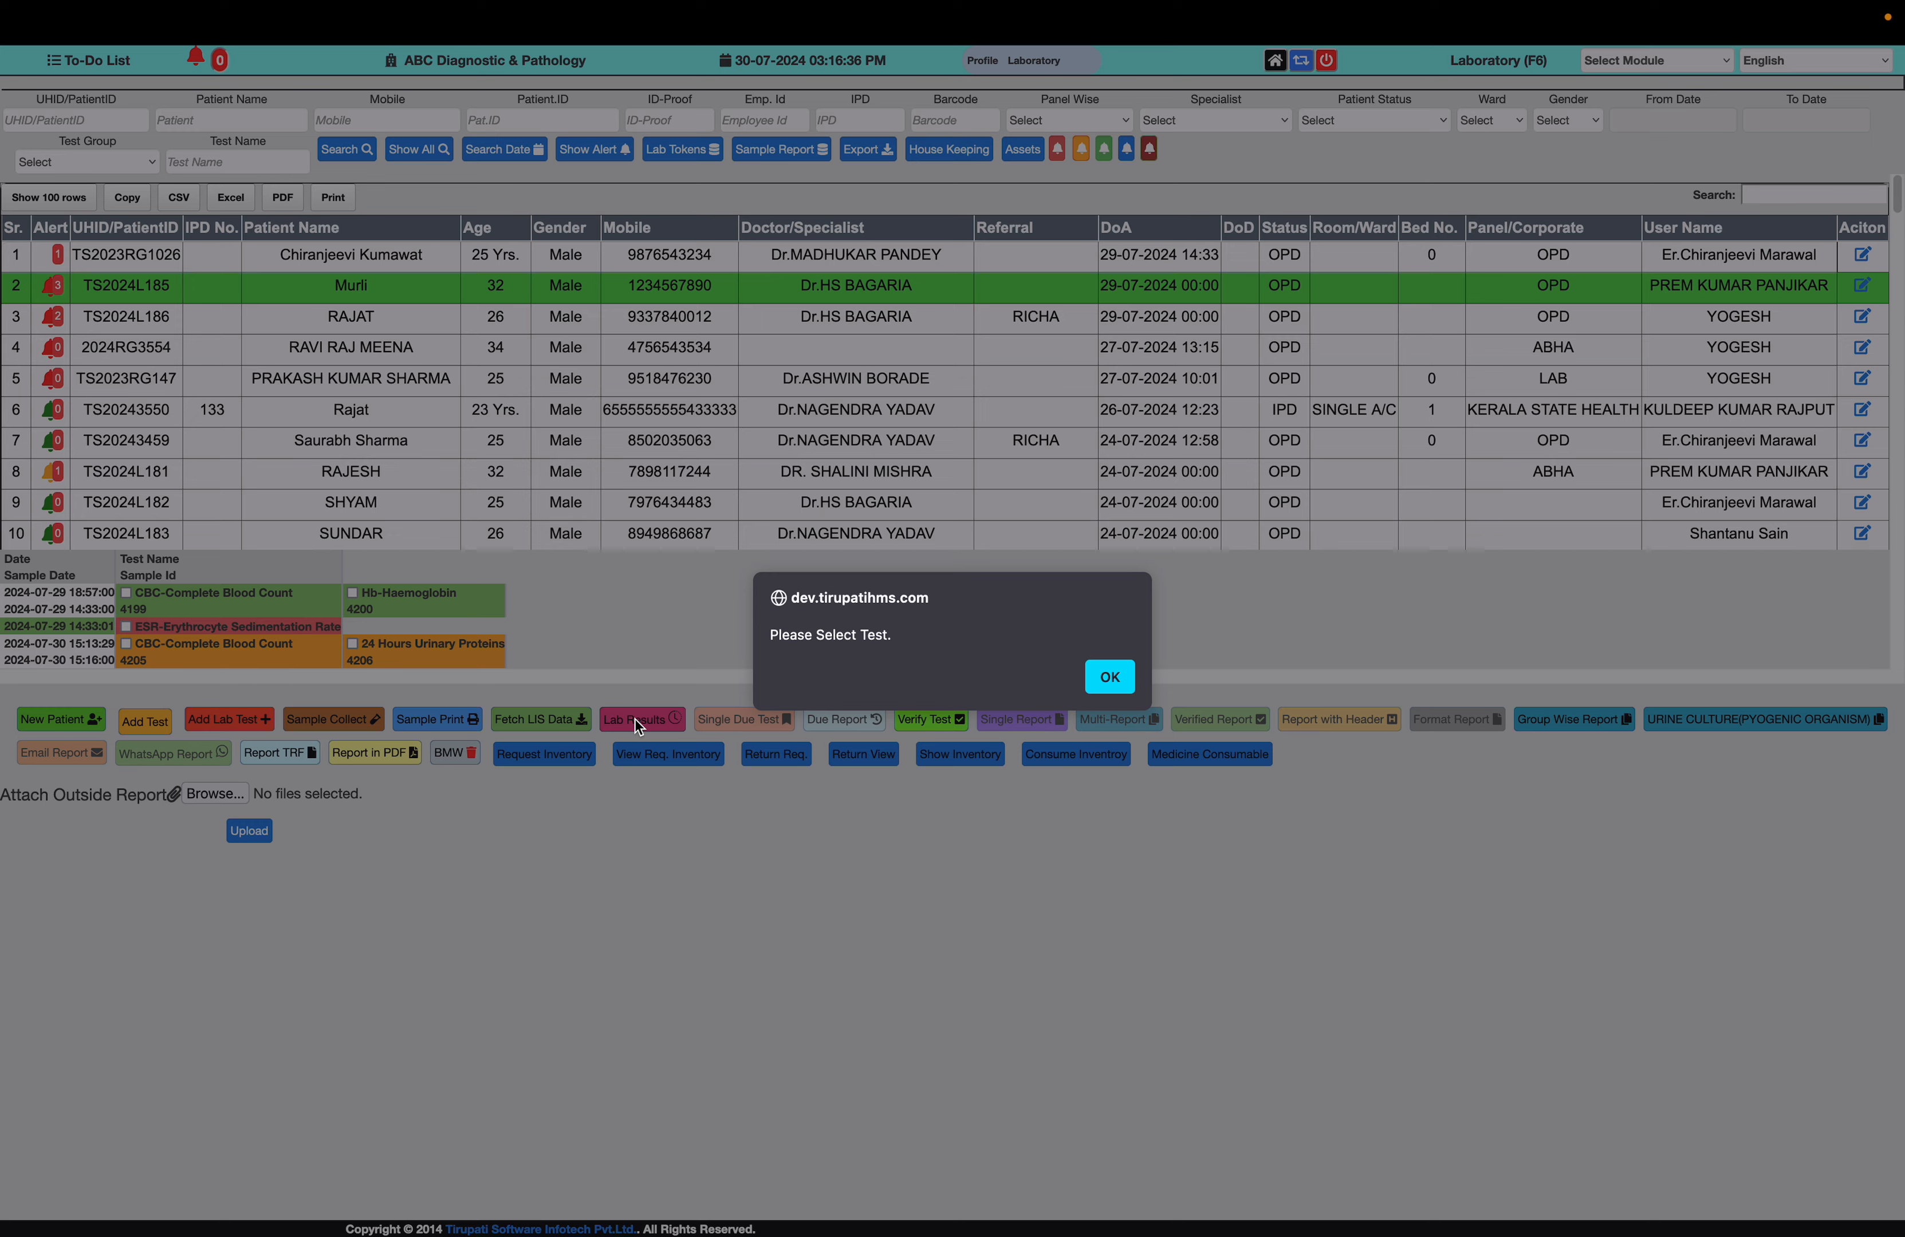
left_click(1110, 677)
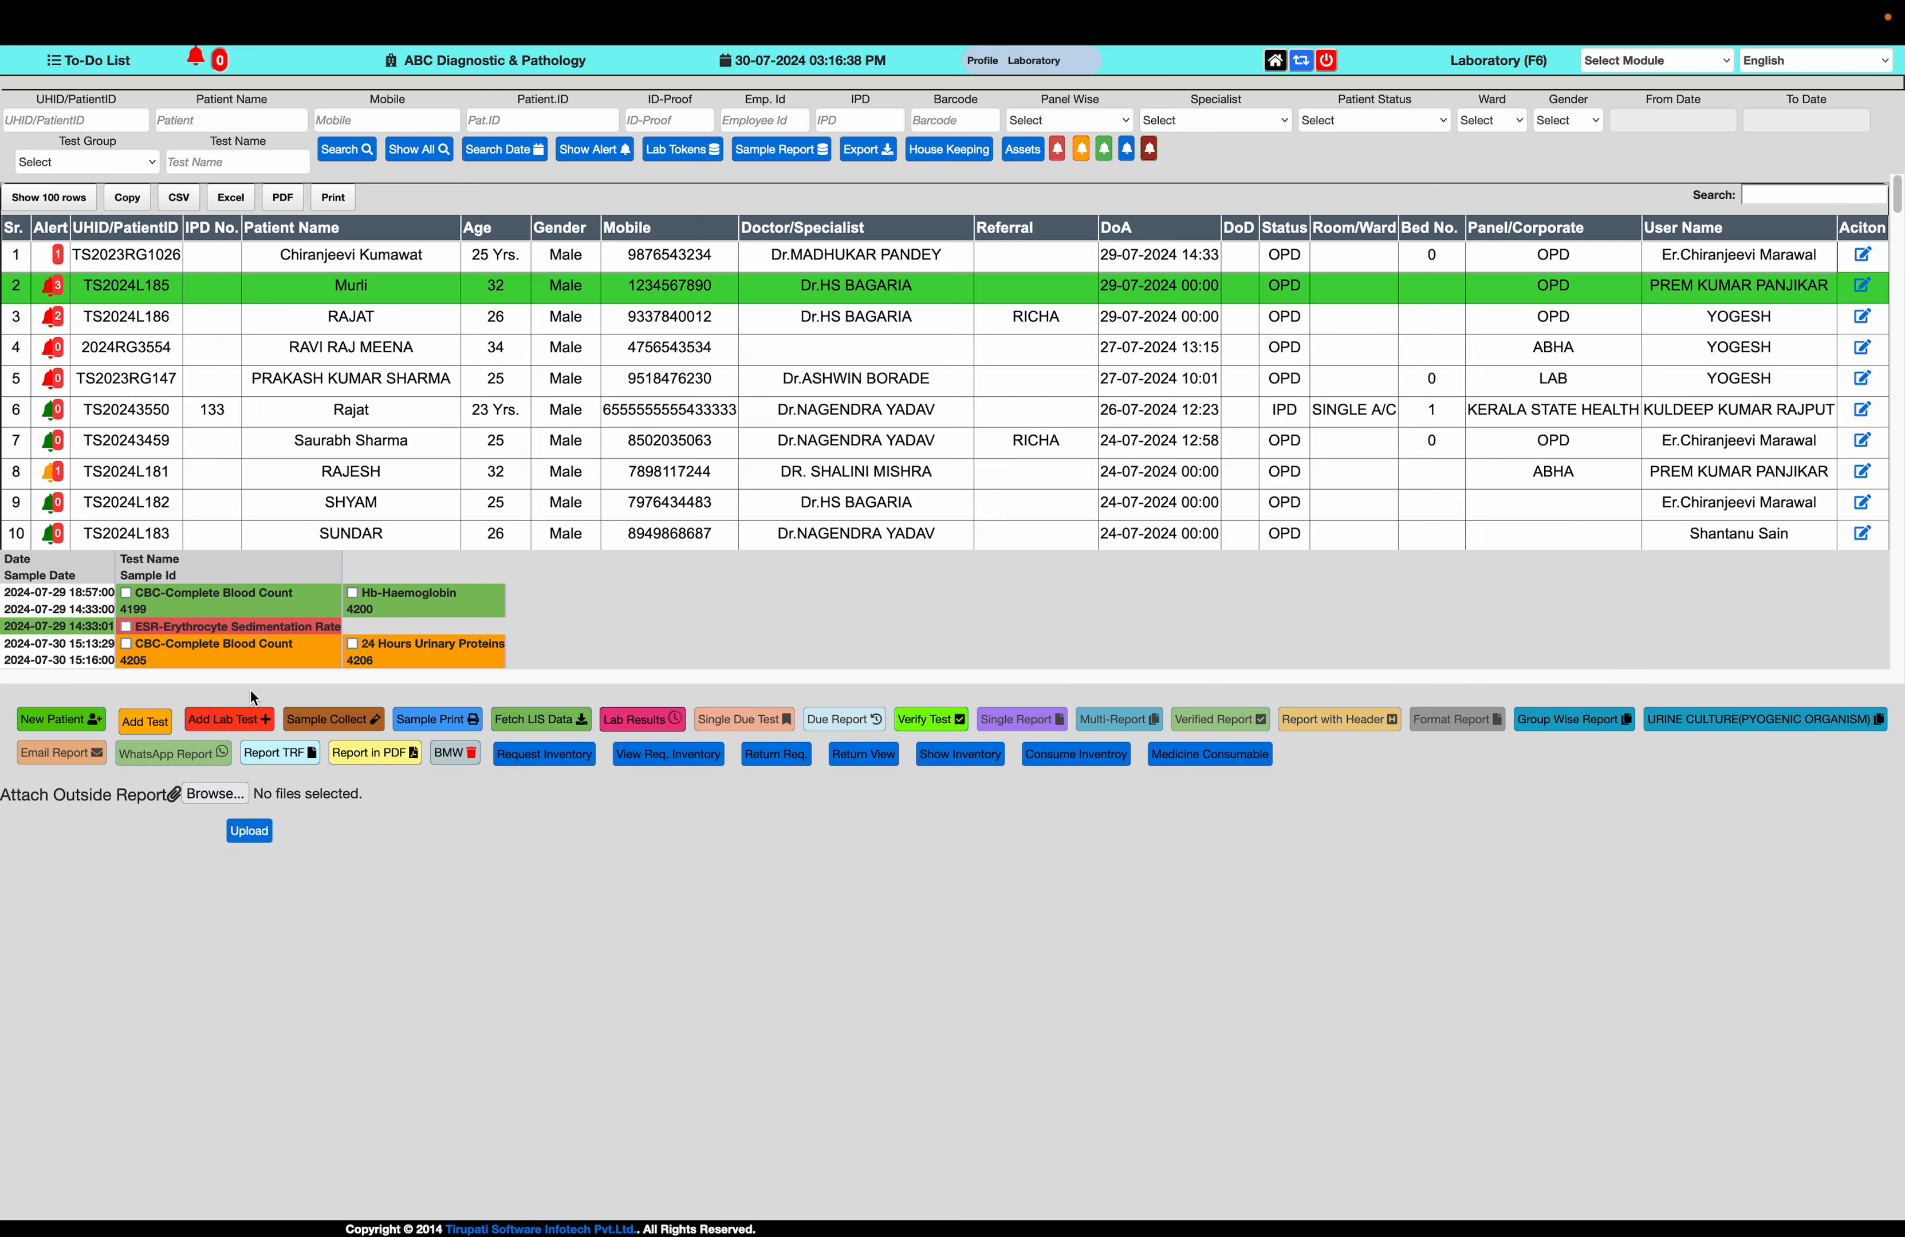
left_click(126, 645)
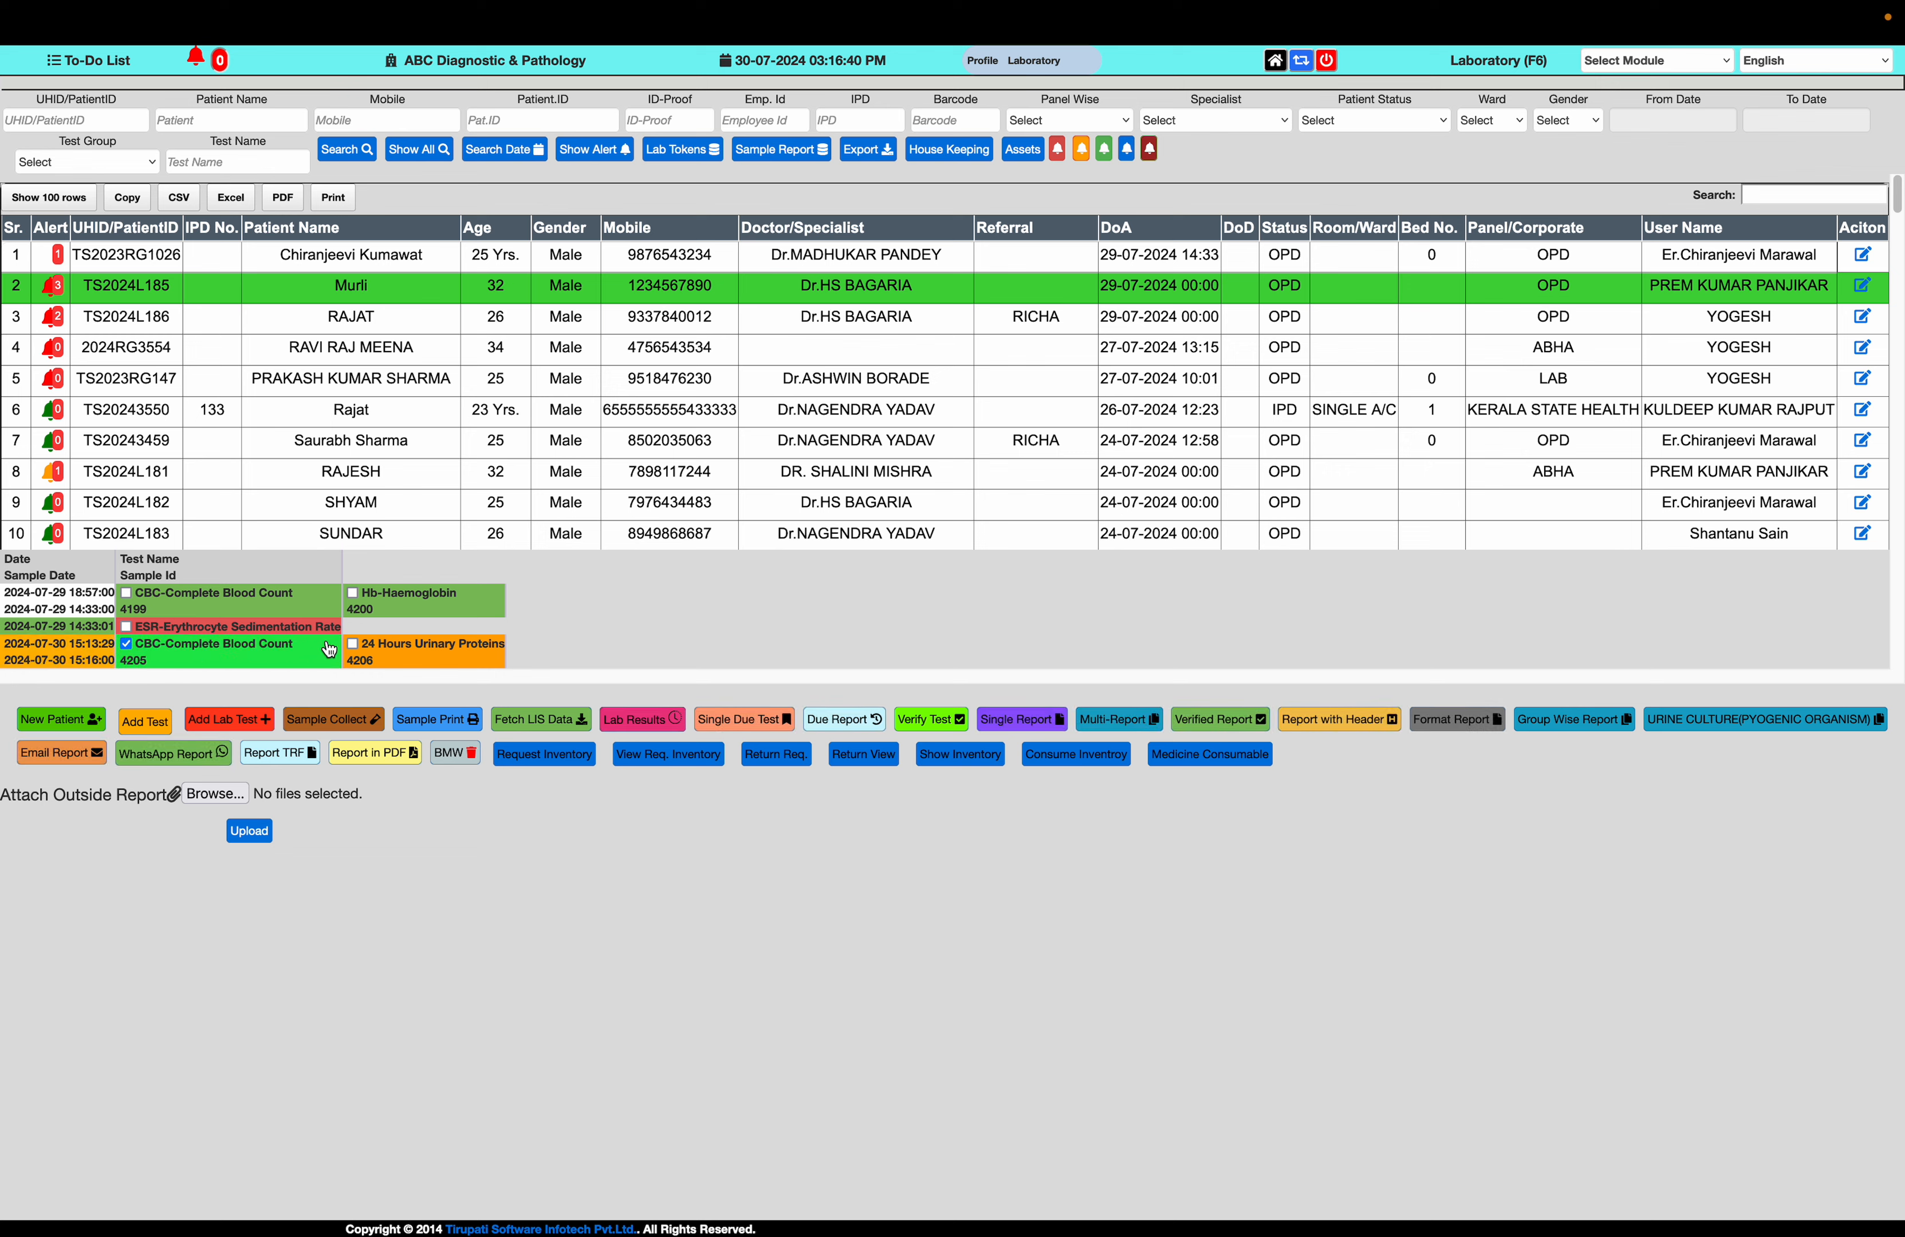
left_click(352, 643)
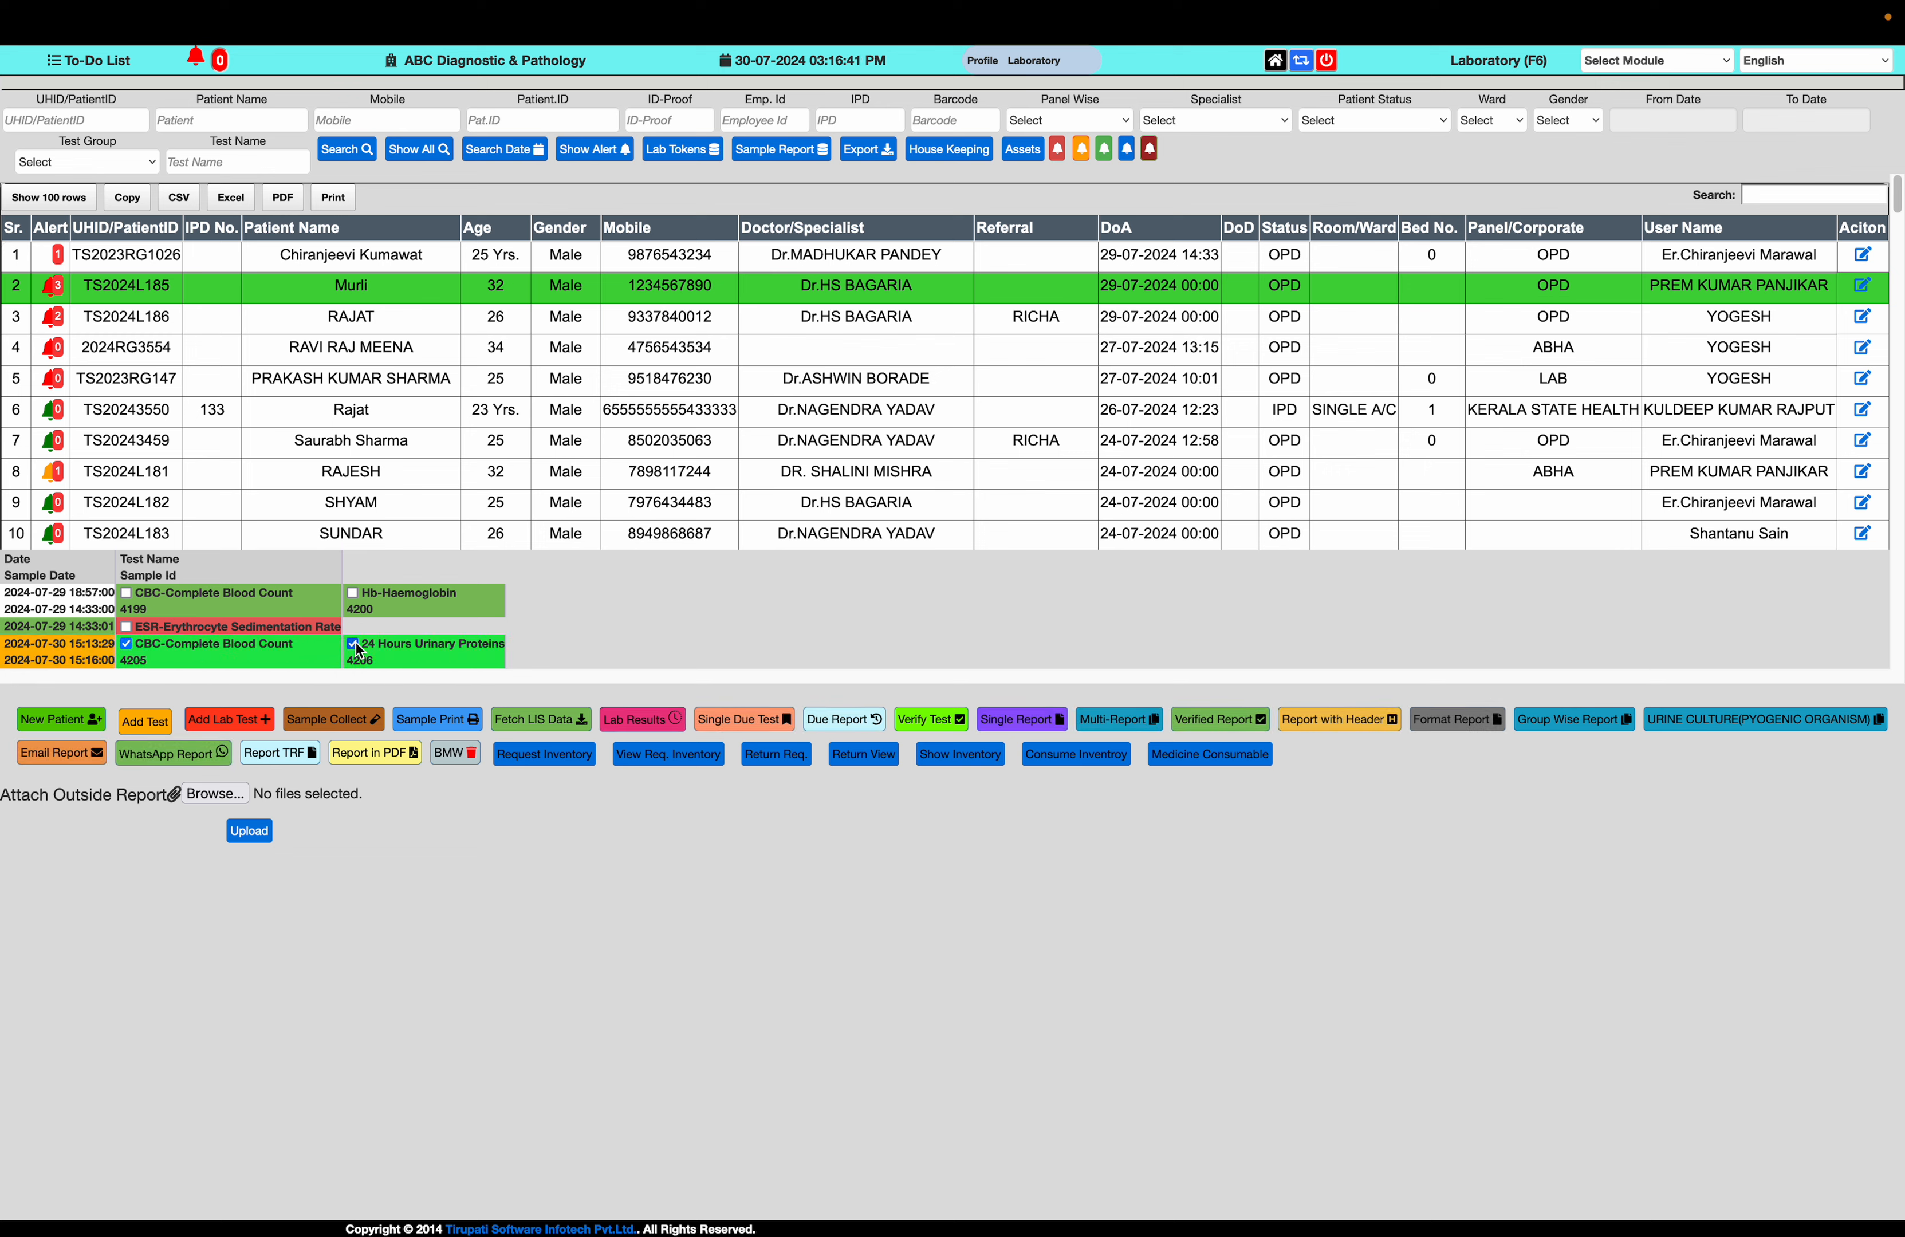
left_click(652, 718)
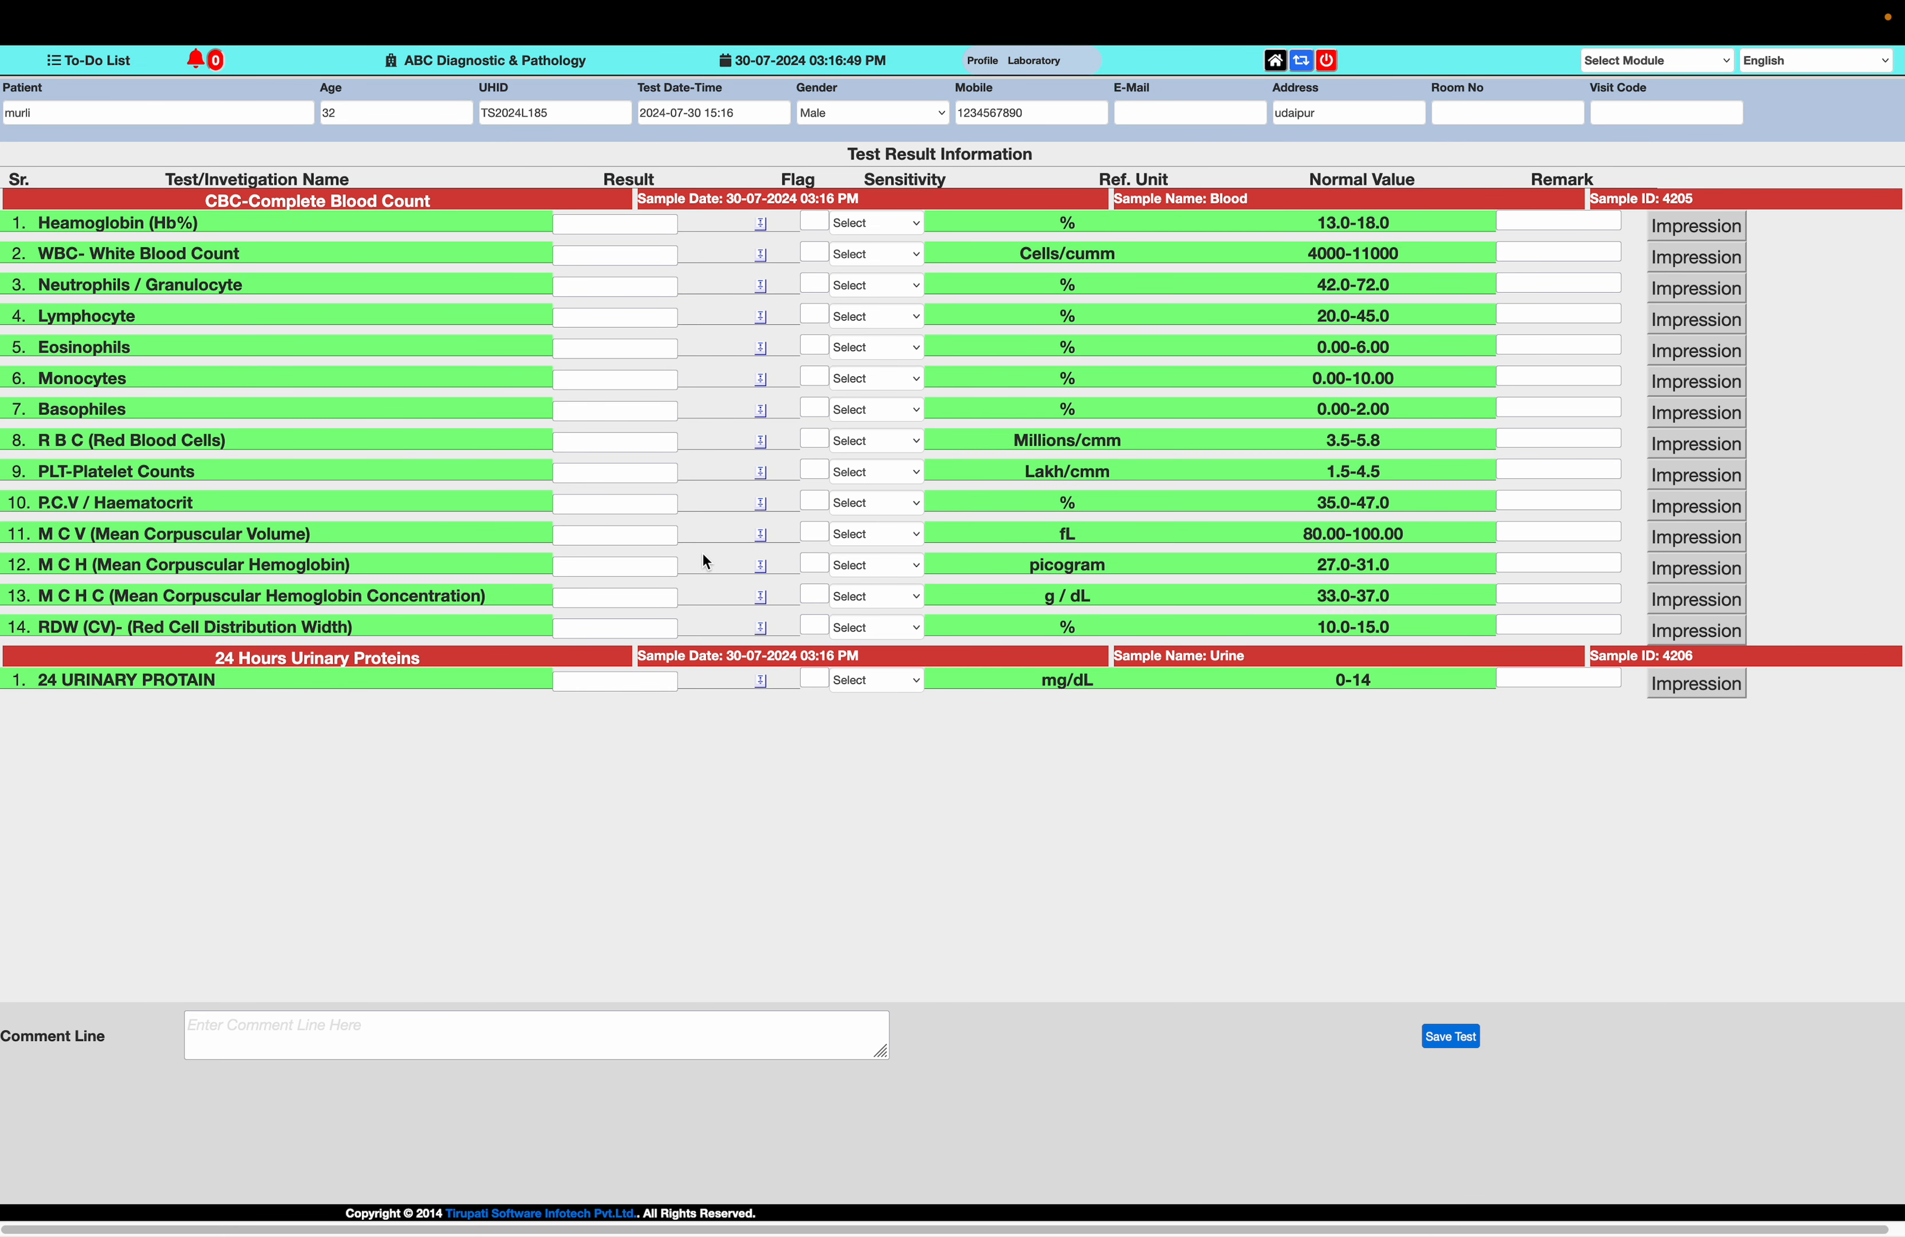
Copy the CBC-Complete Blood Count name from the result form, find it in the lab test list and open its test procedures
left_click_drag(1331, 680, 1369, 681)
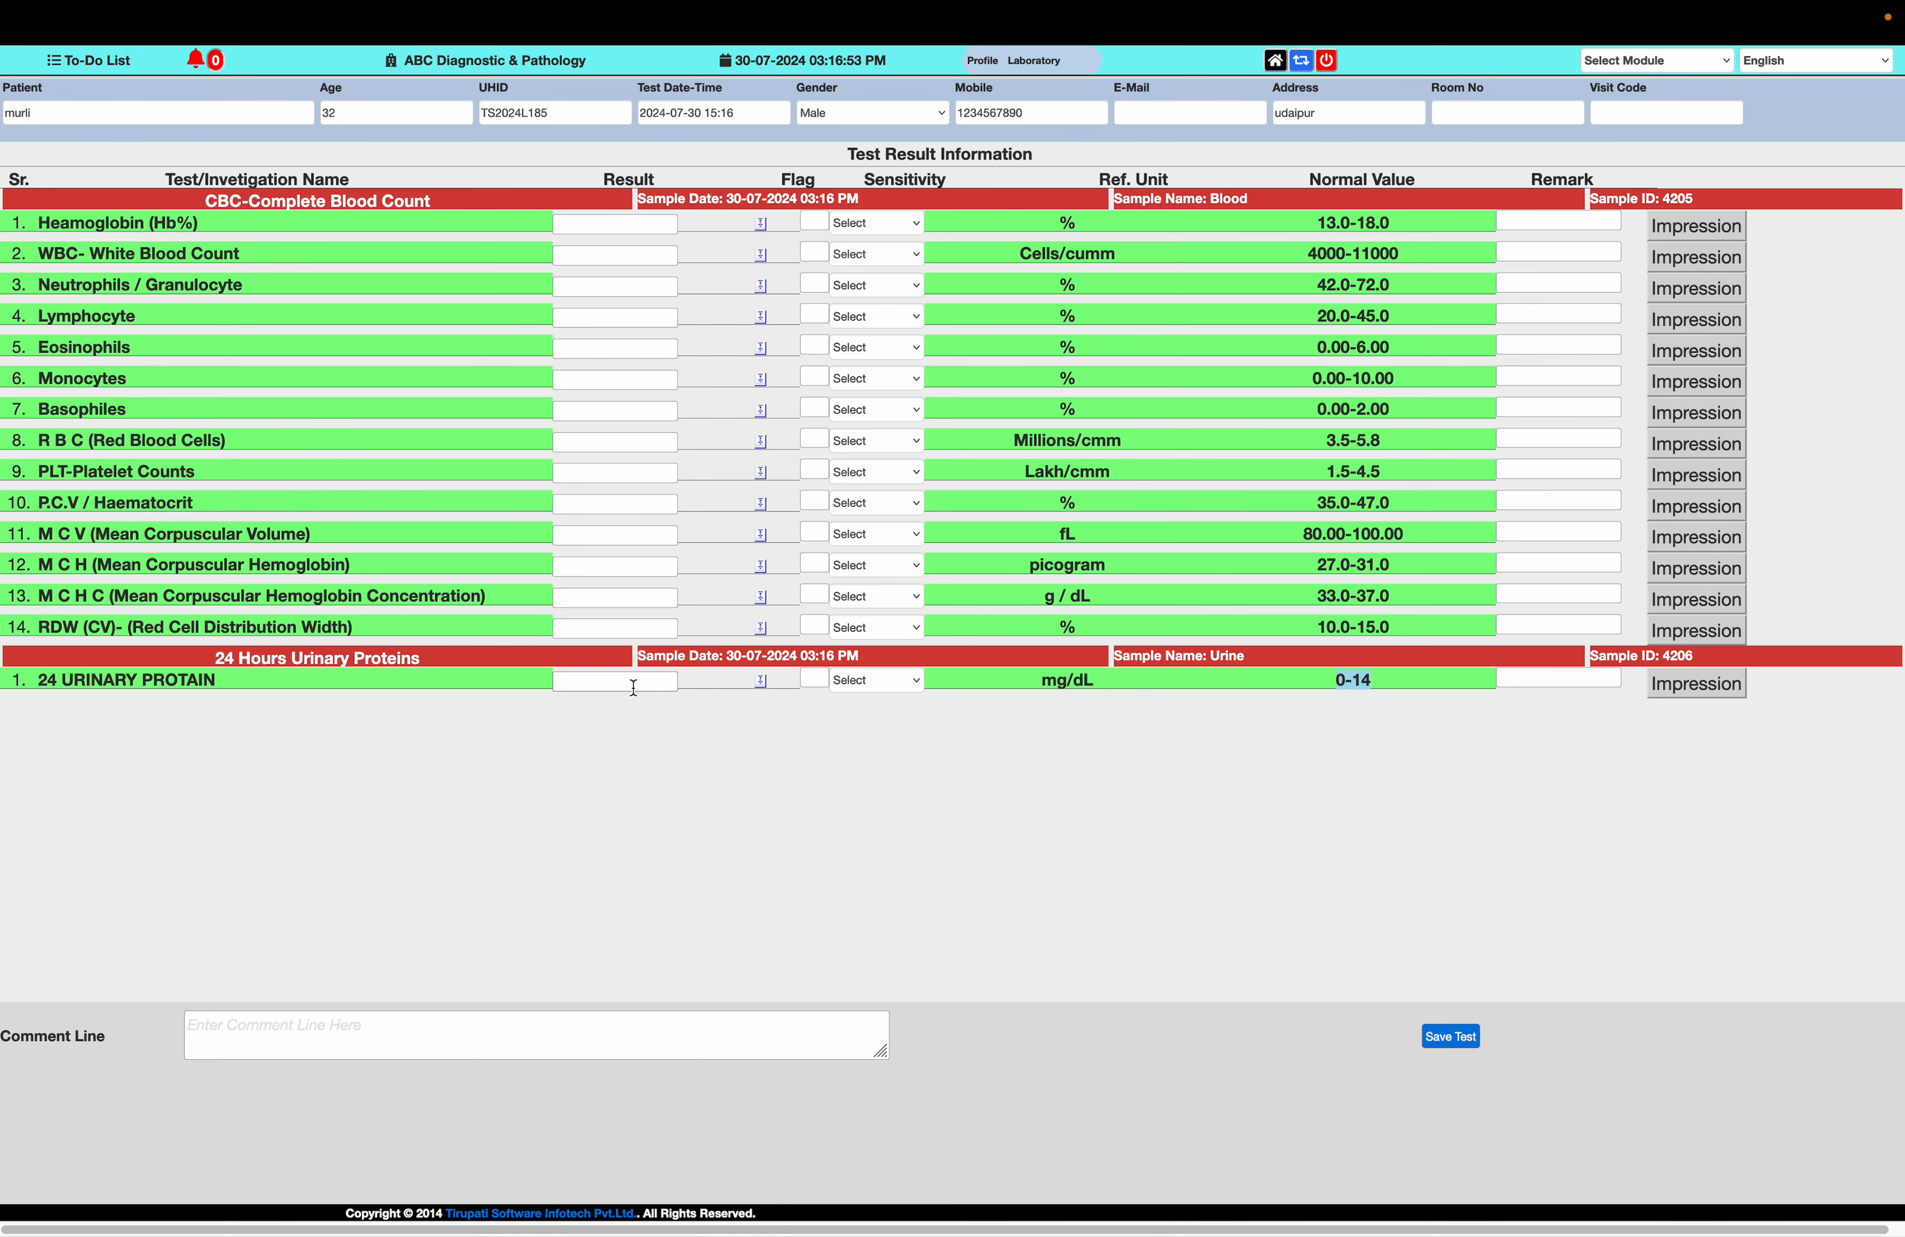
left_click_drag(201, 223, 37, 223)
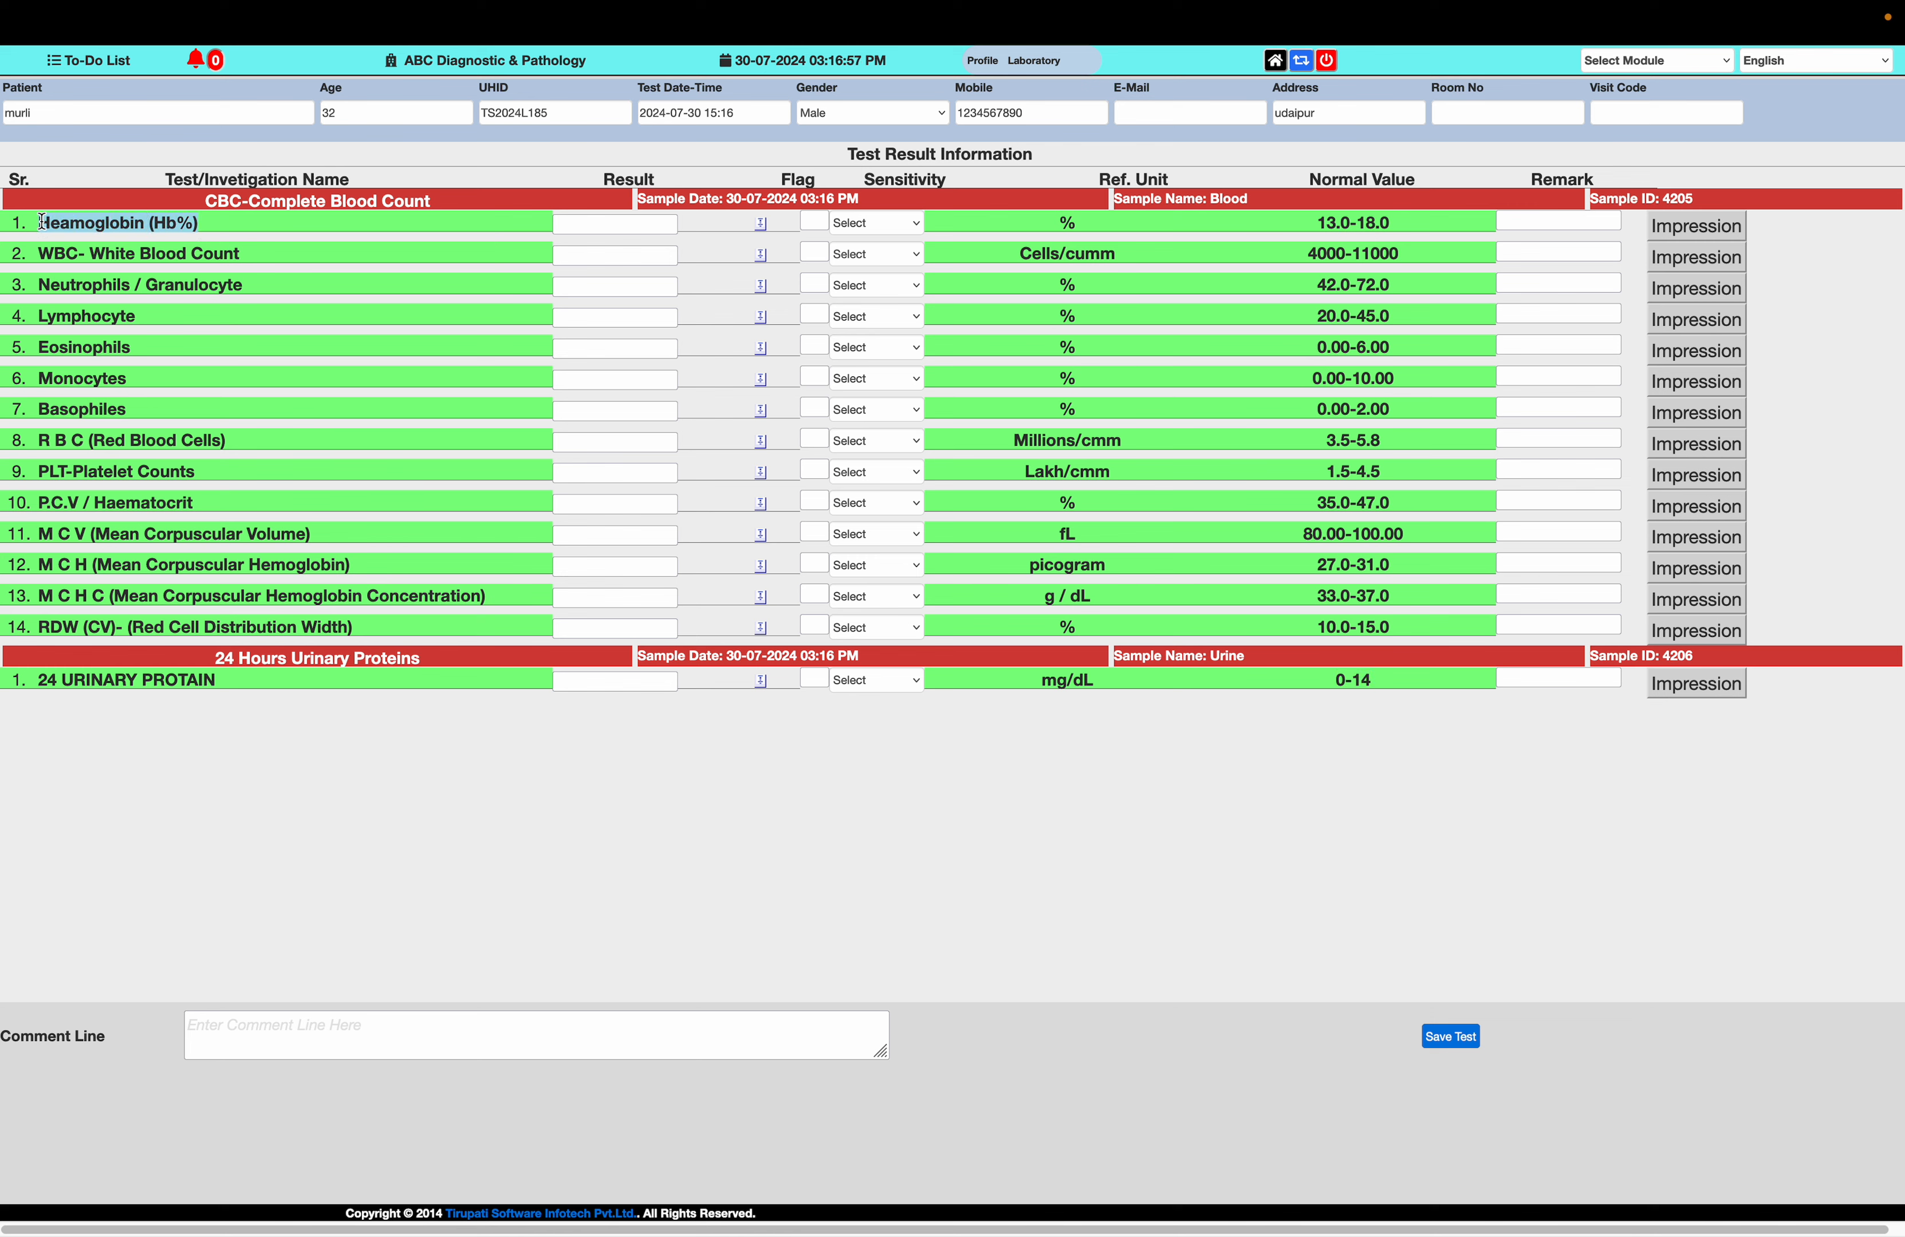
left_click_drag(209, 205, 434, 221)
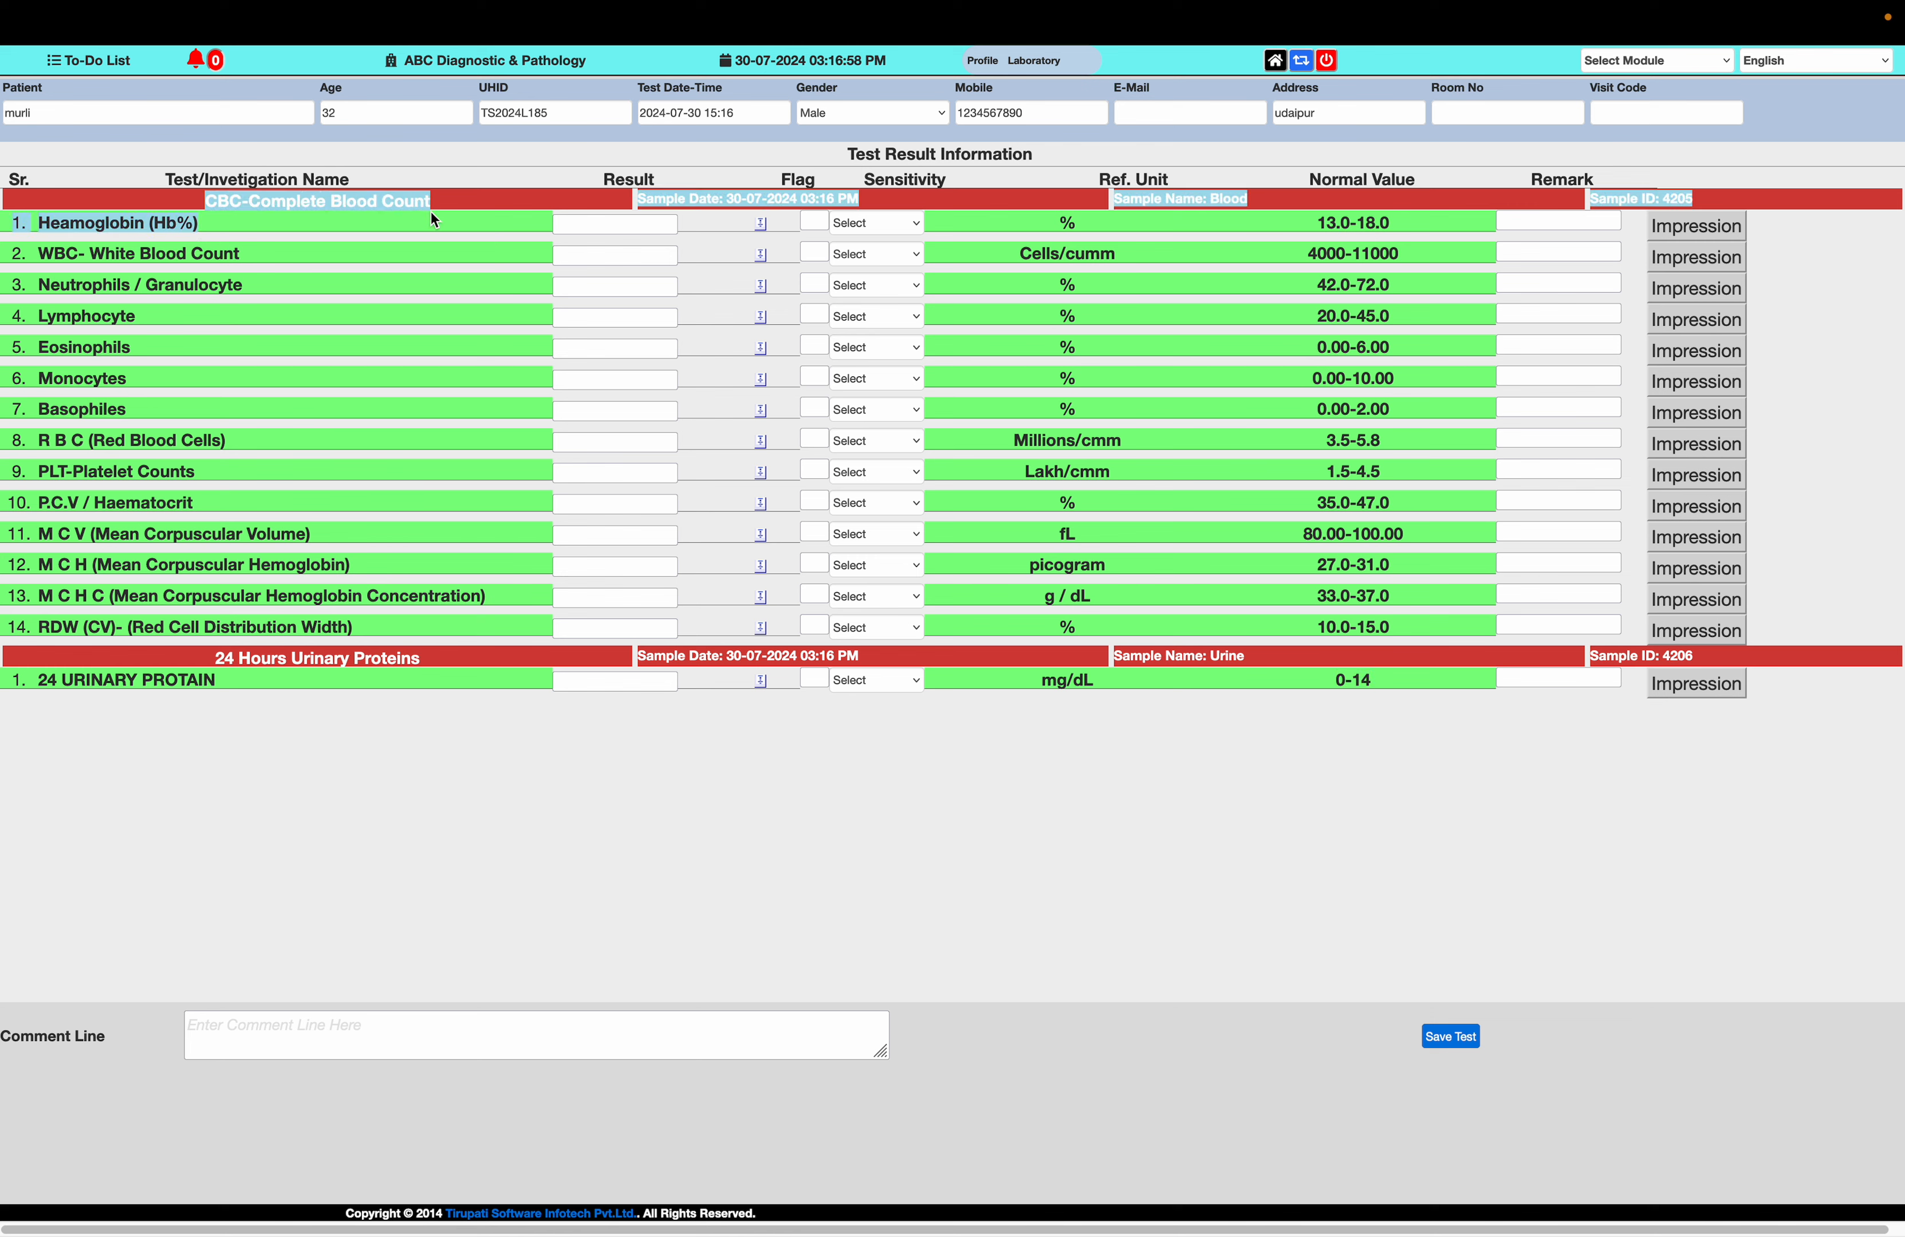
left_click(337, 235)
left_click_drag(202, 201, 452, 209)
key("ctrl+c")
mouse_move(546, 2)
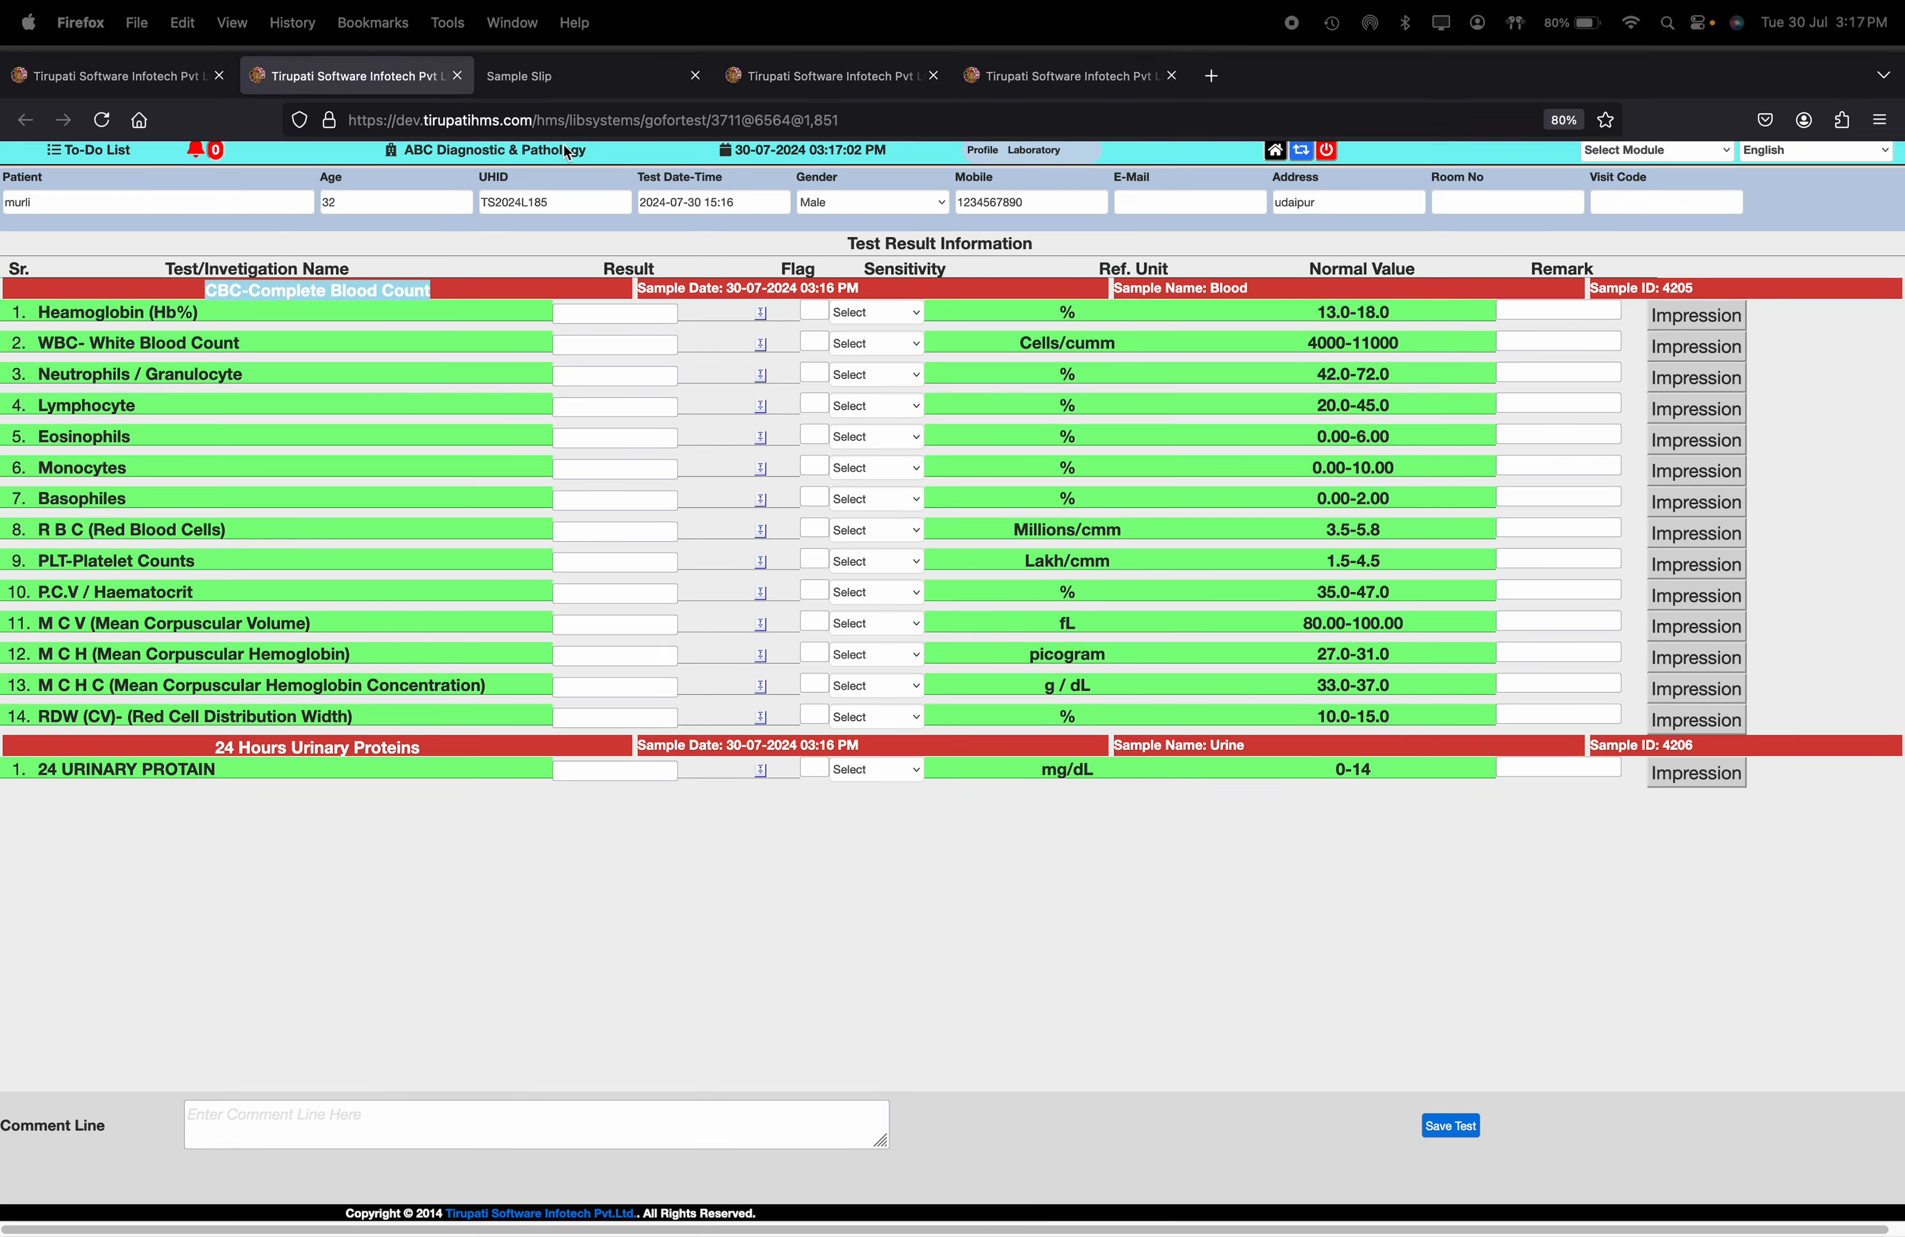
left_click(844, 78)
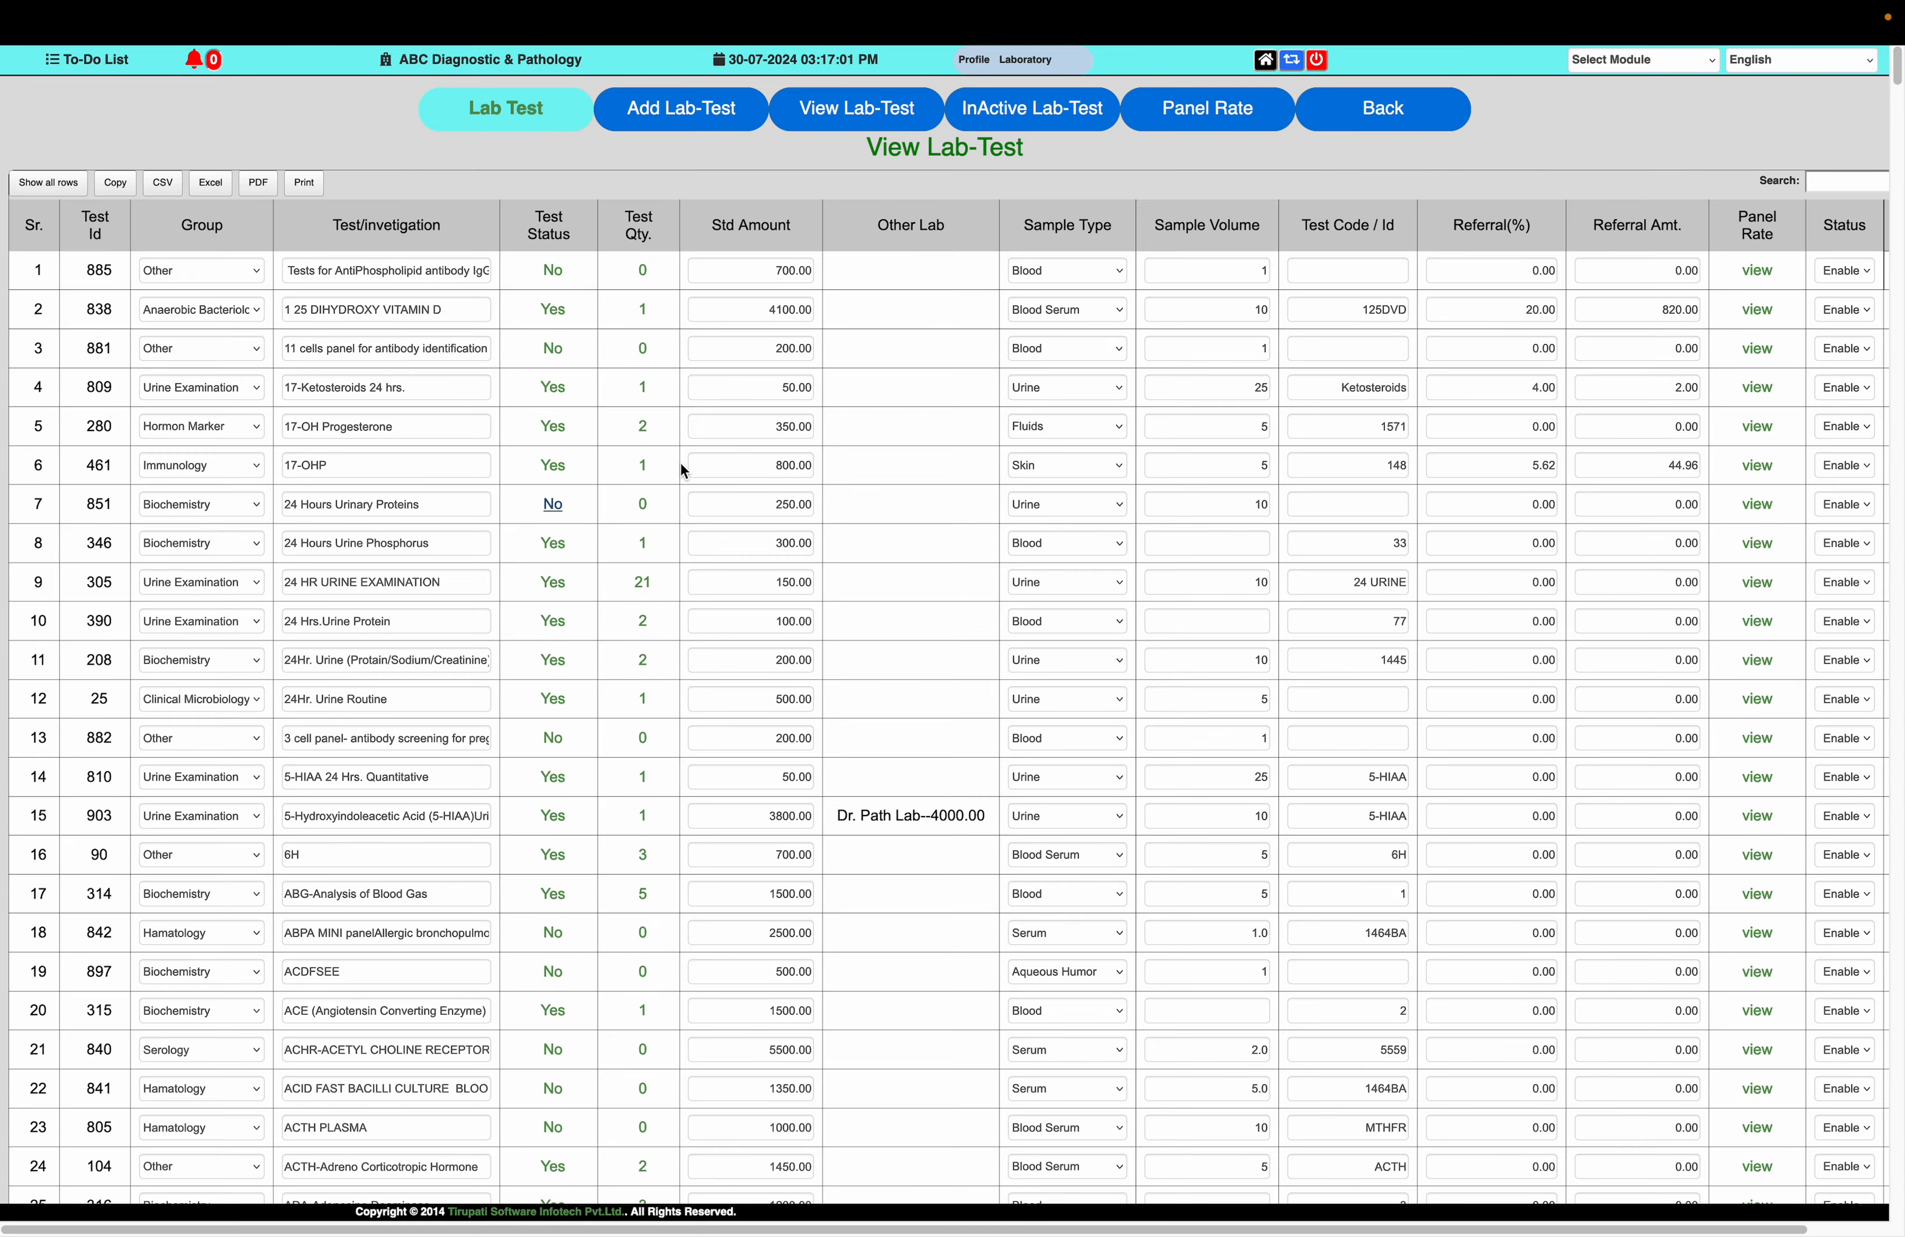
key("ctrl+f")
key("ctrl+v")
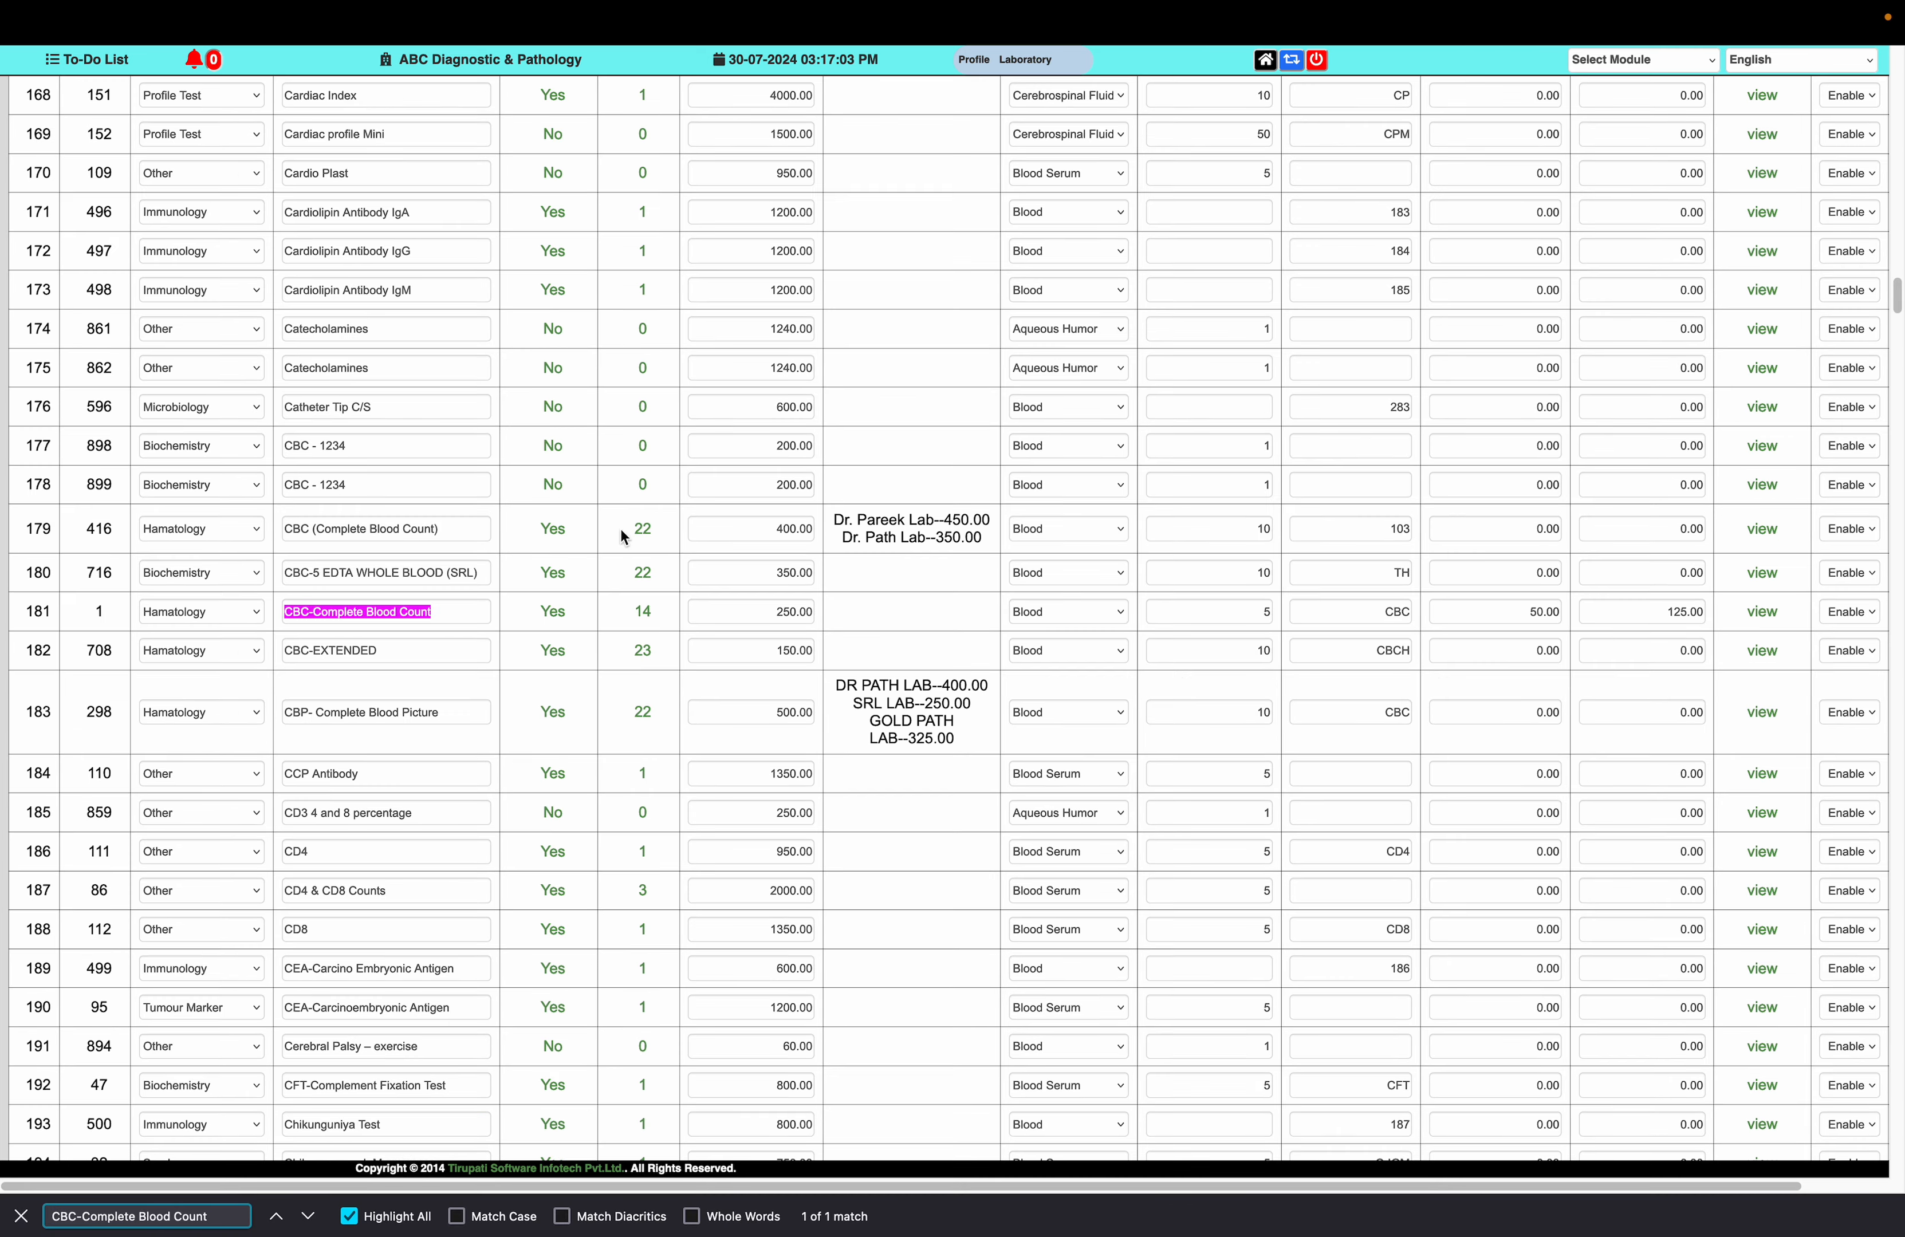
left_click(641, 612)
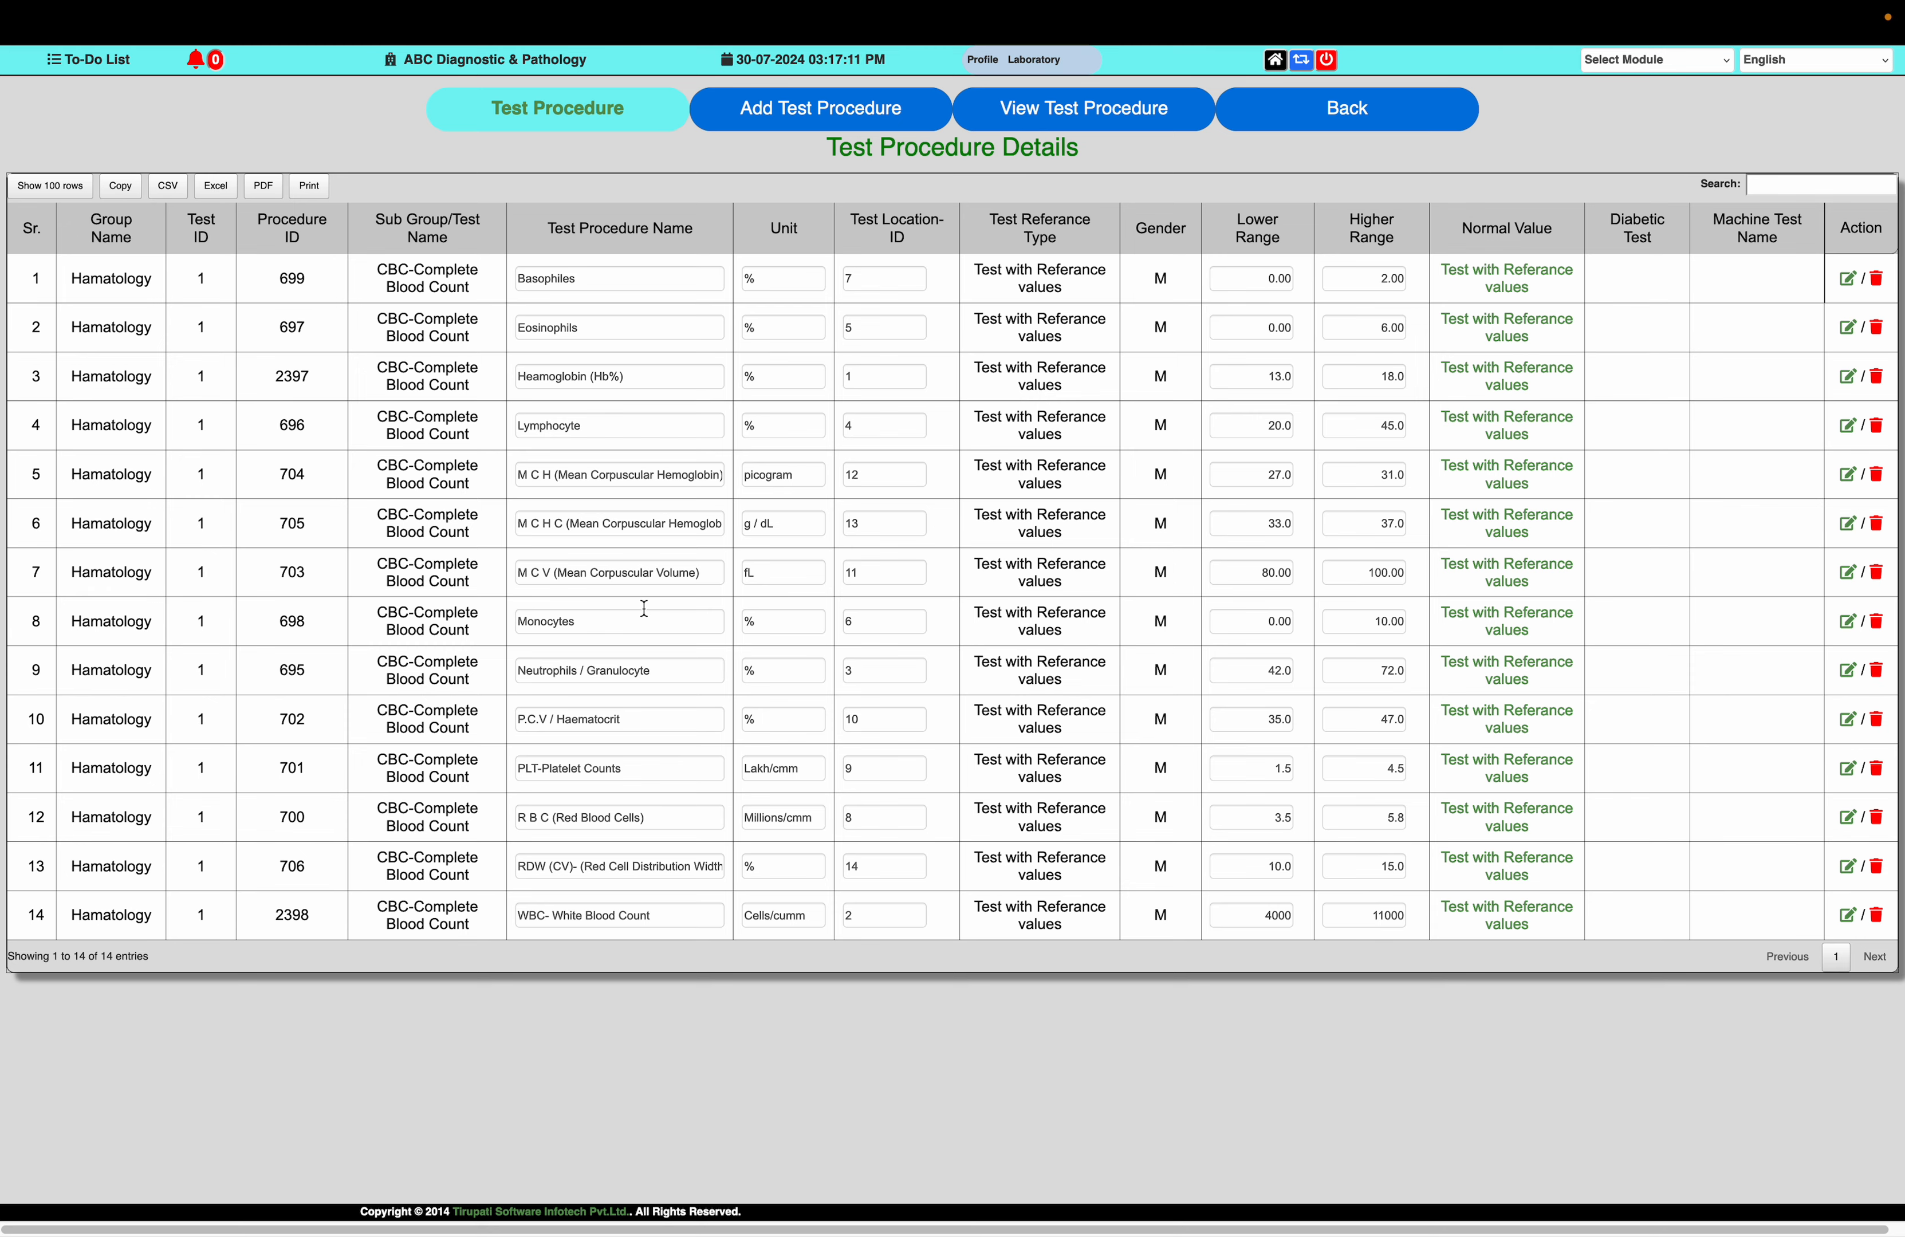
Copy the Heamoglobin (Hb%) name from the result form and search for it in the CBC test procedure details
mouse_move(302, 4)
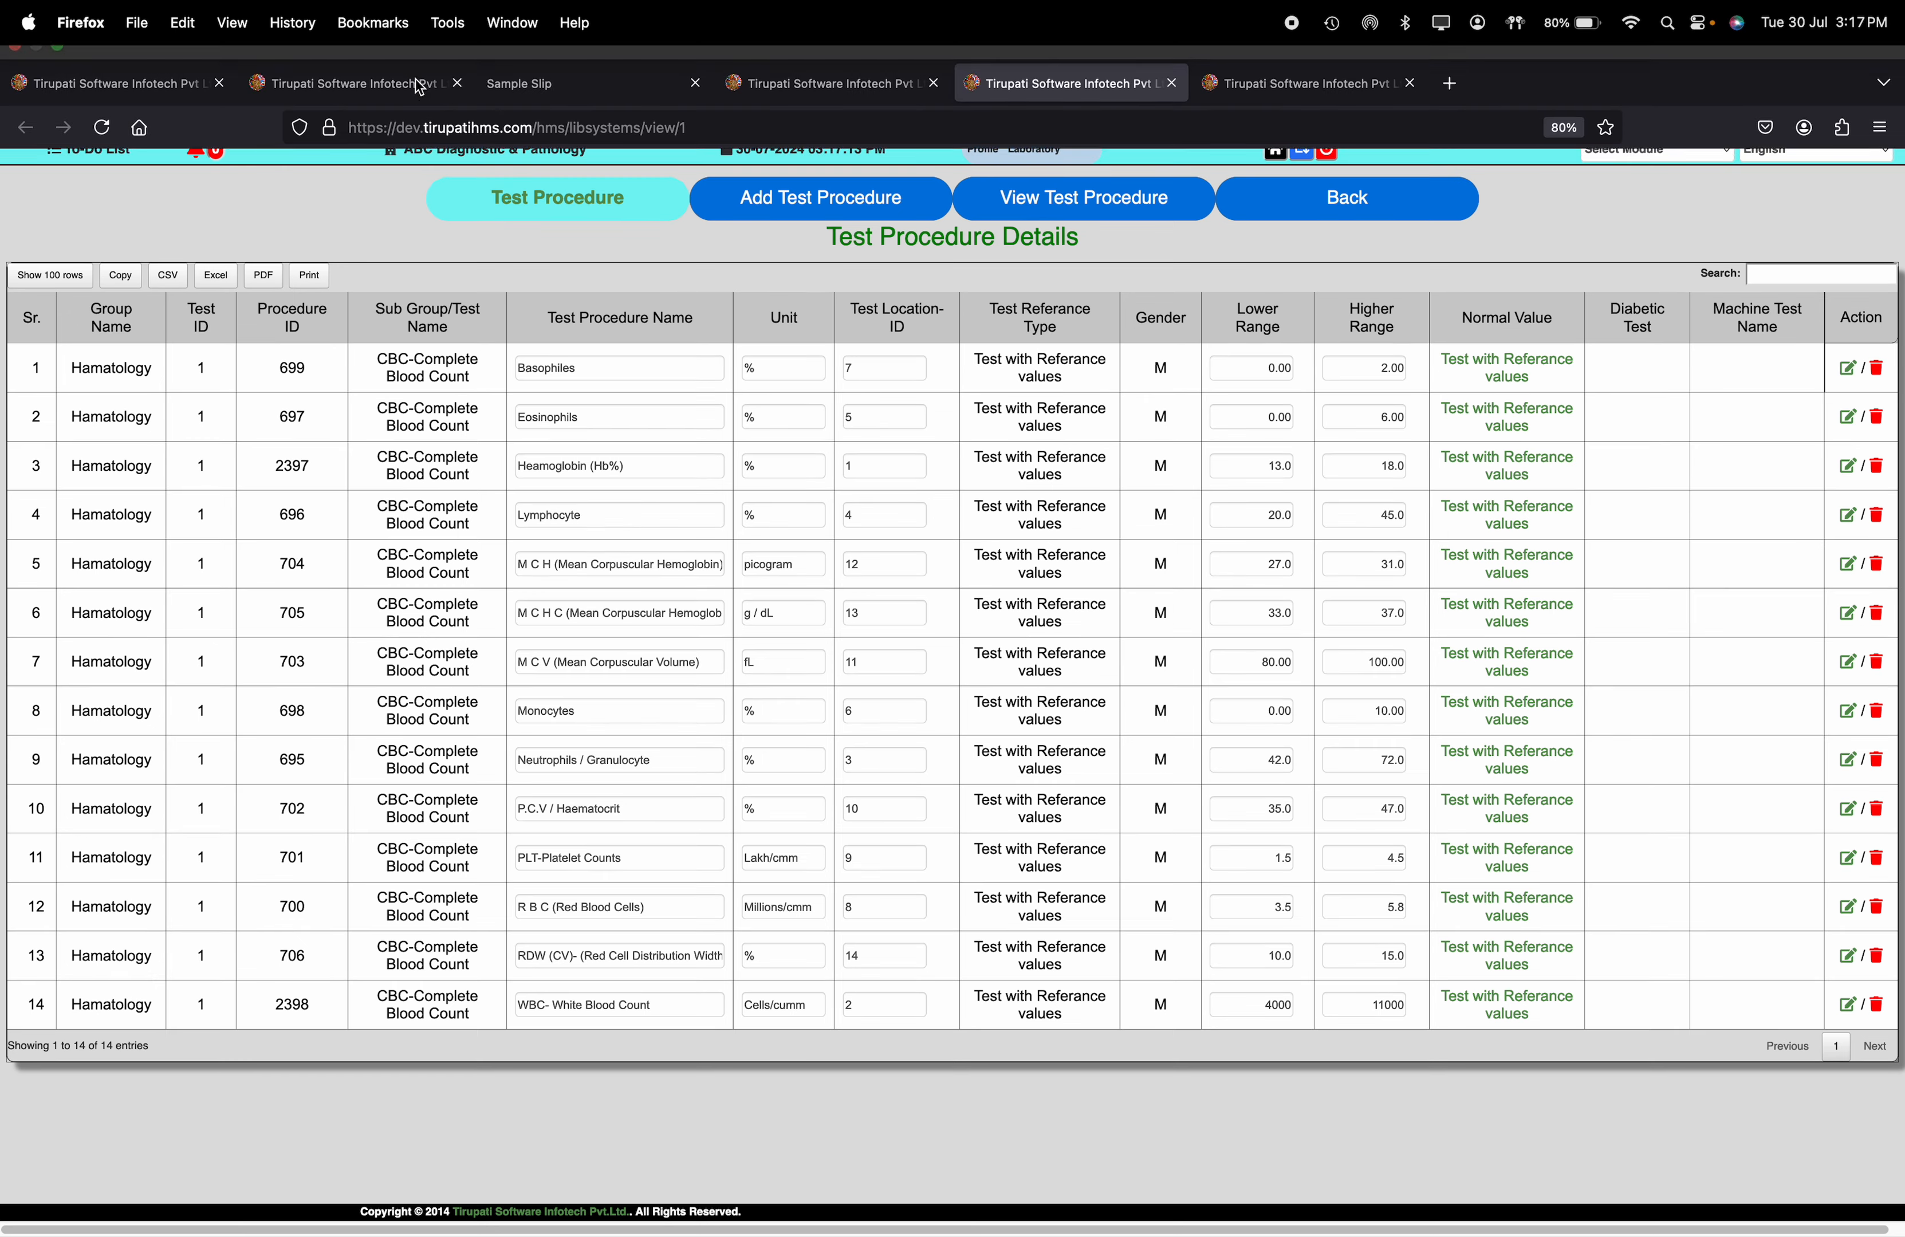
left_click(312, 80)
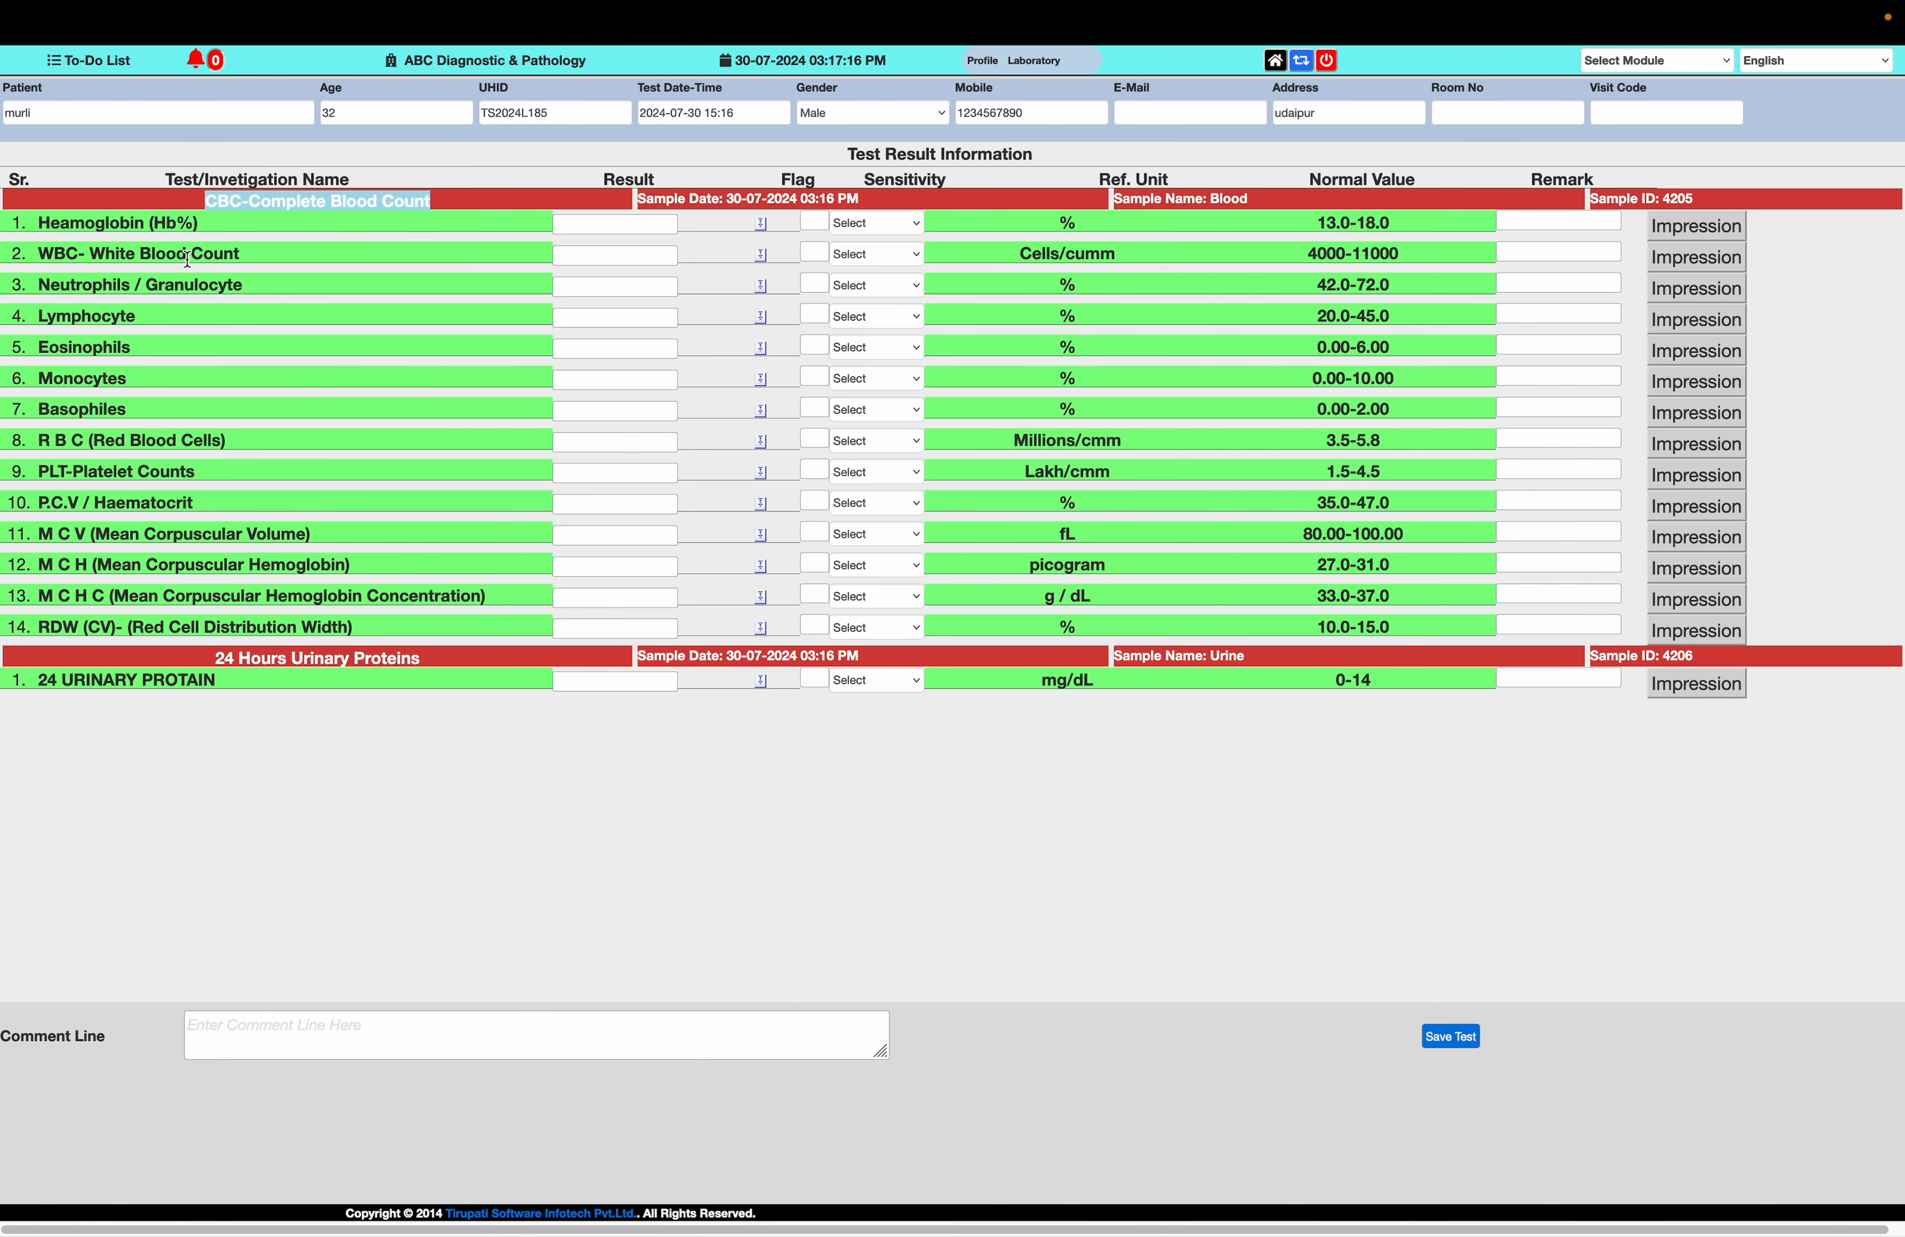
left_click_drag(198, 225, 34, 227)
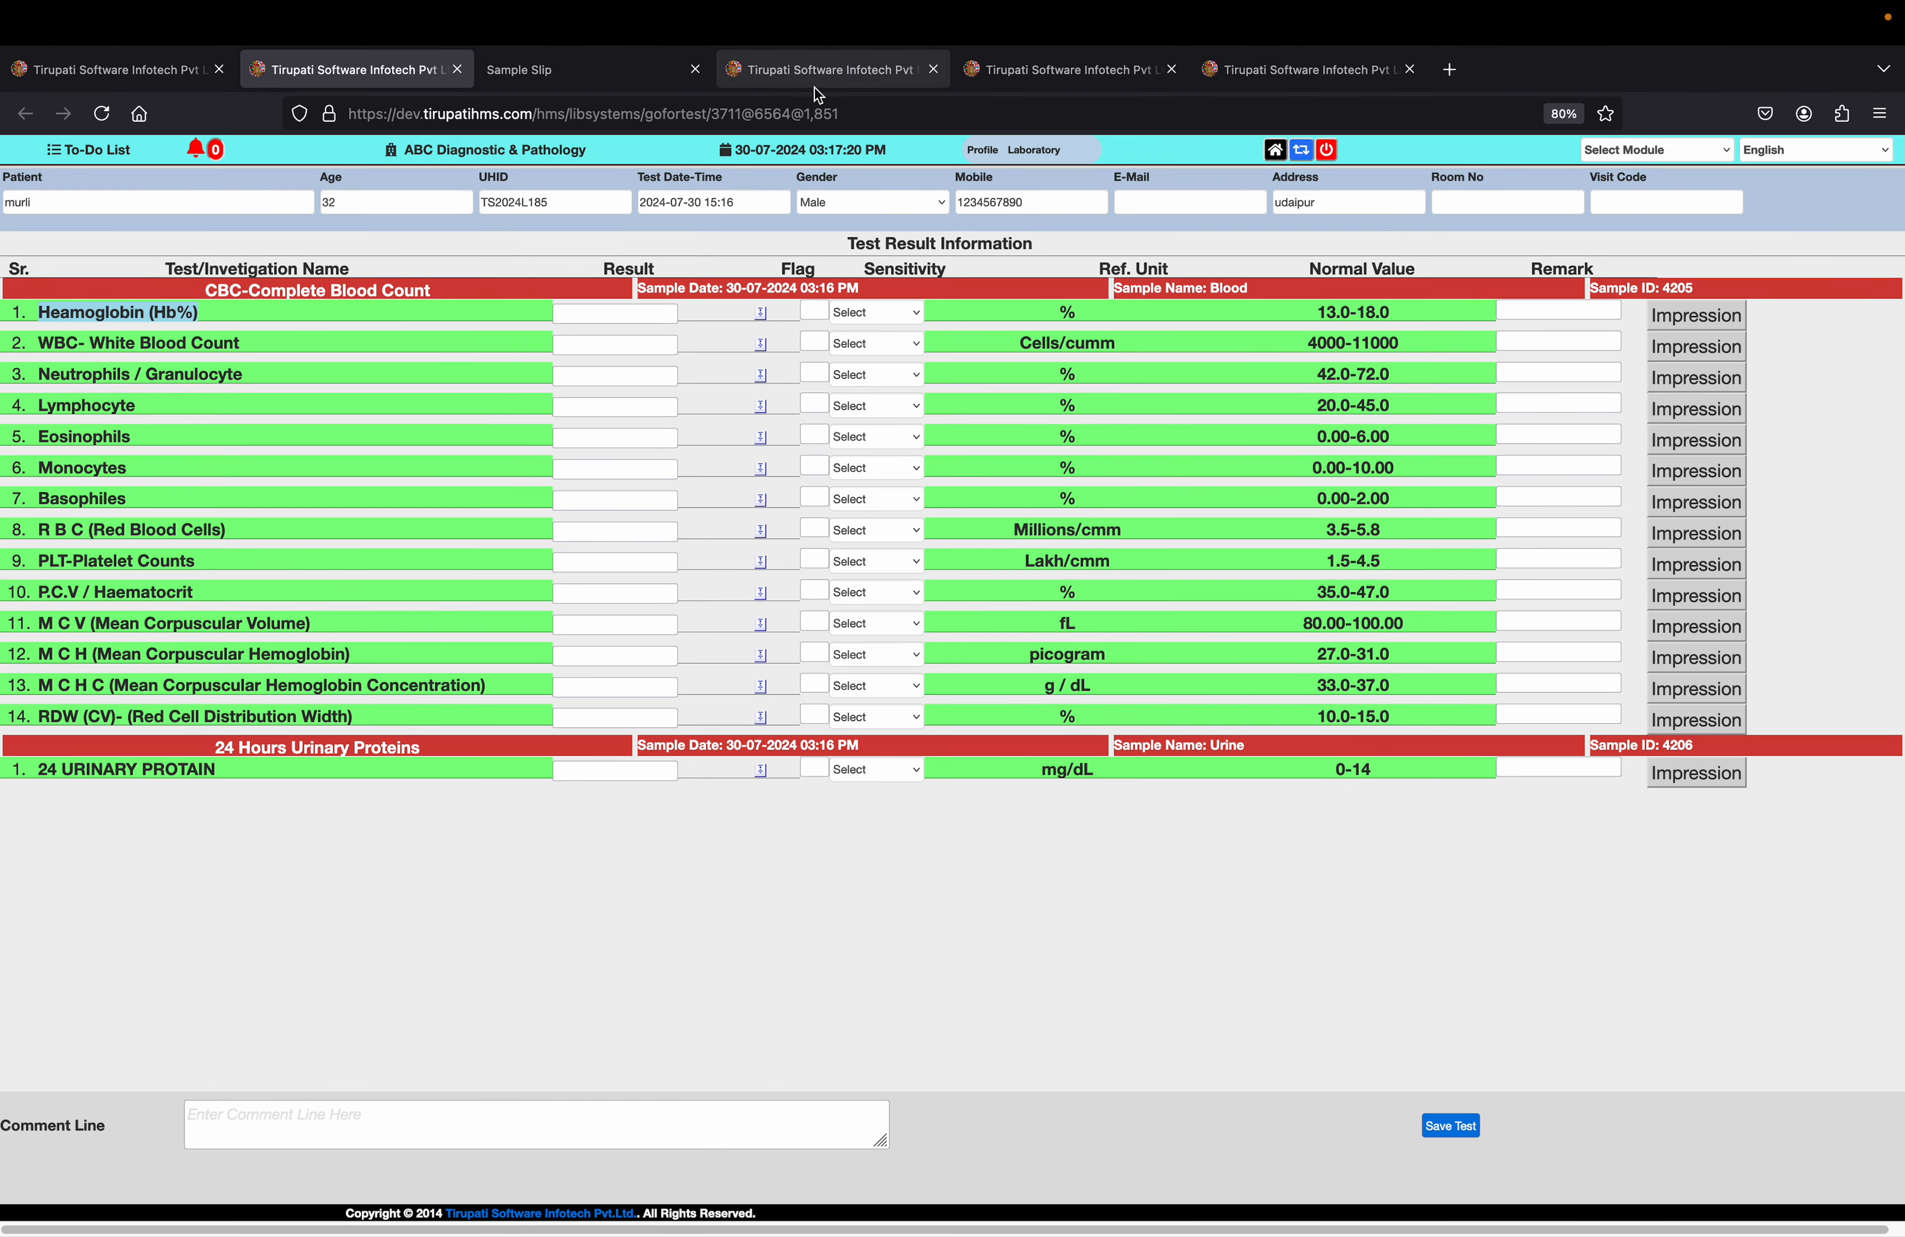
left_click(814, 81)
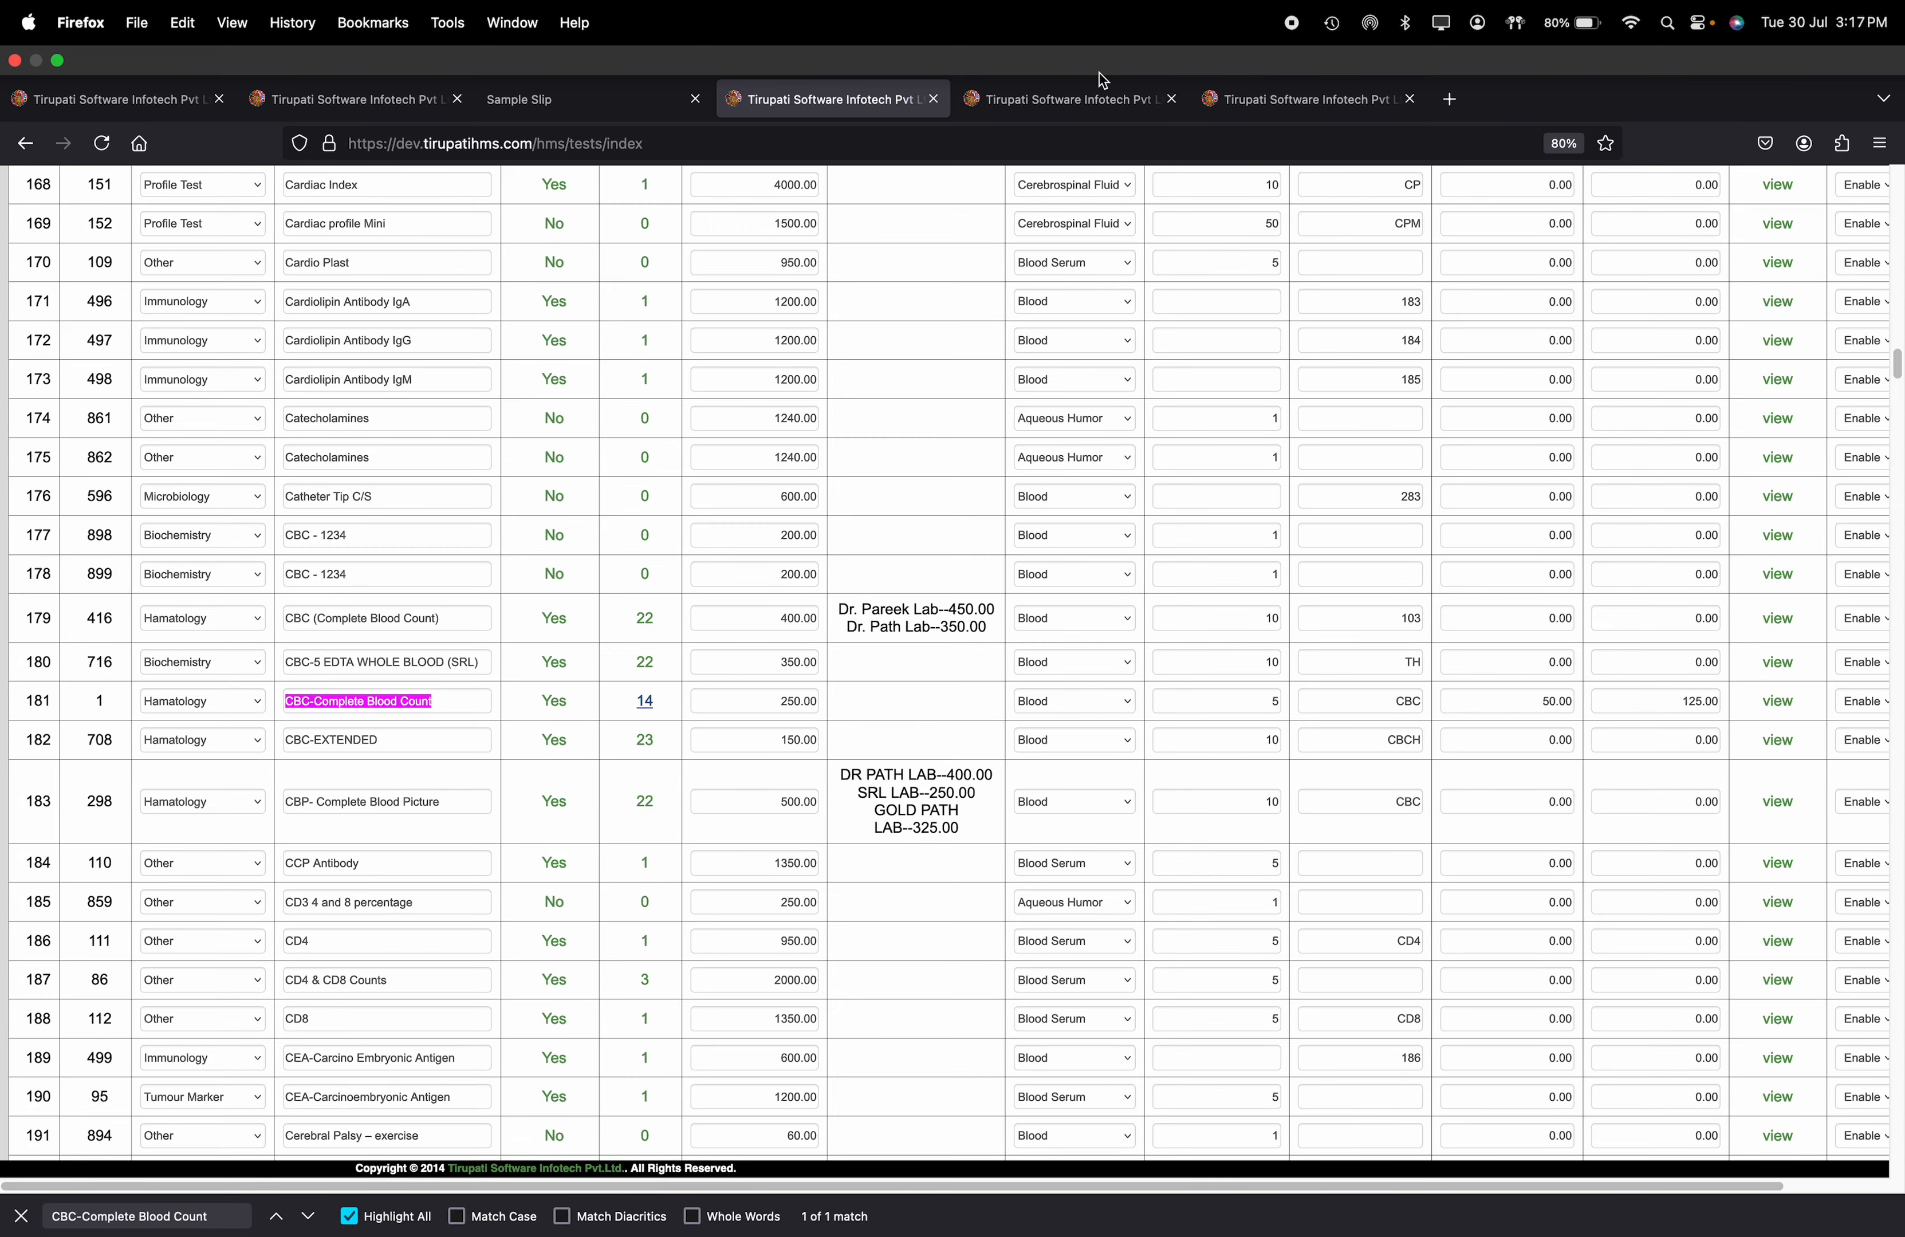
left_click(1053, 80)
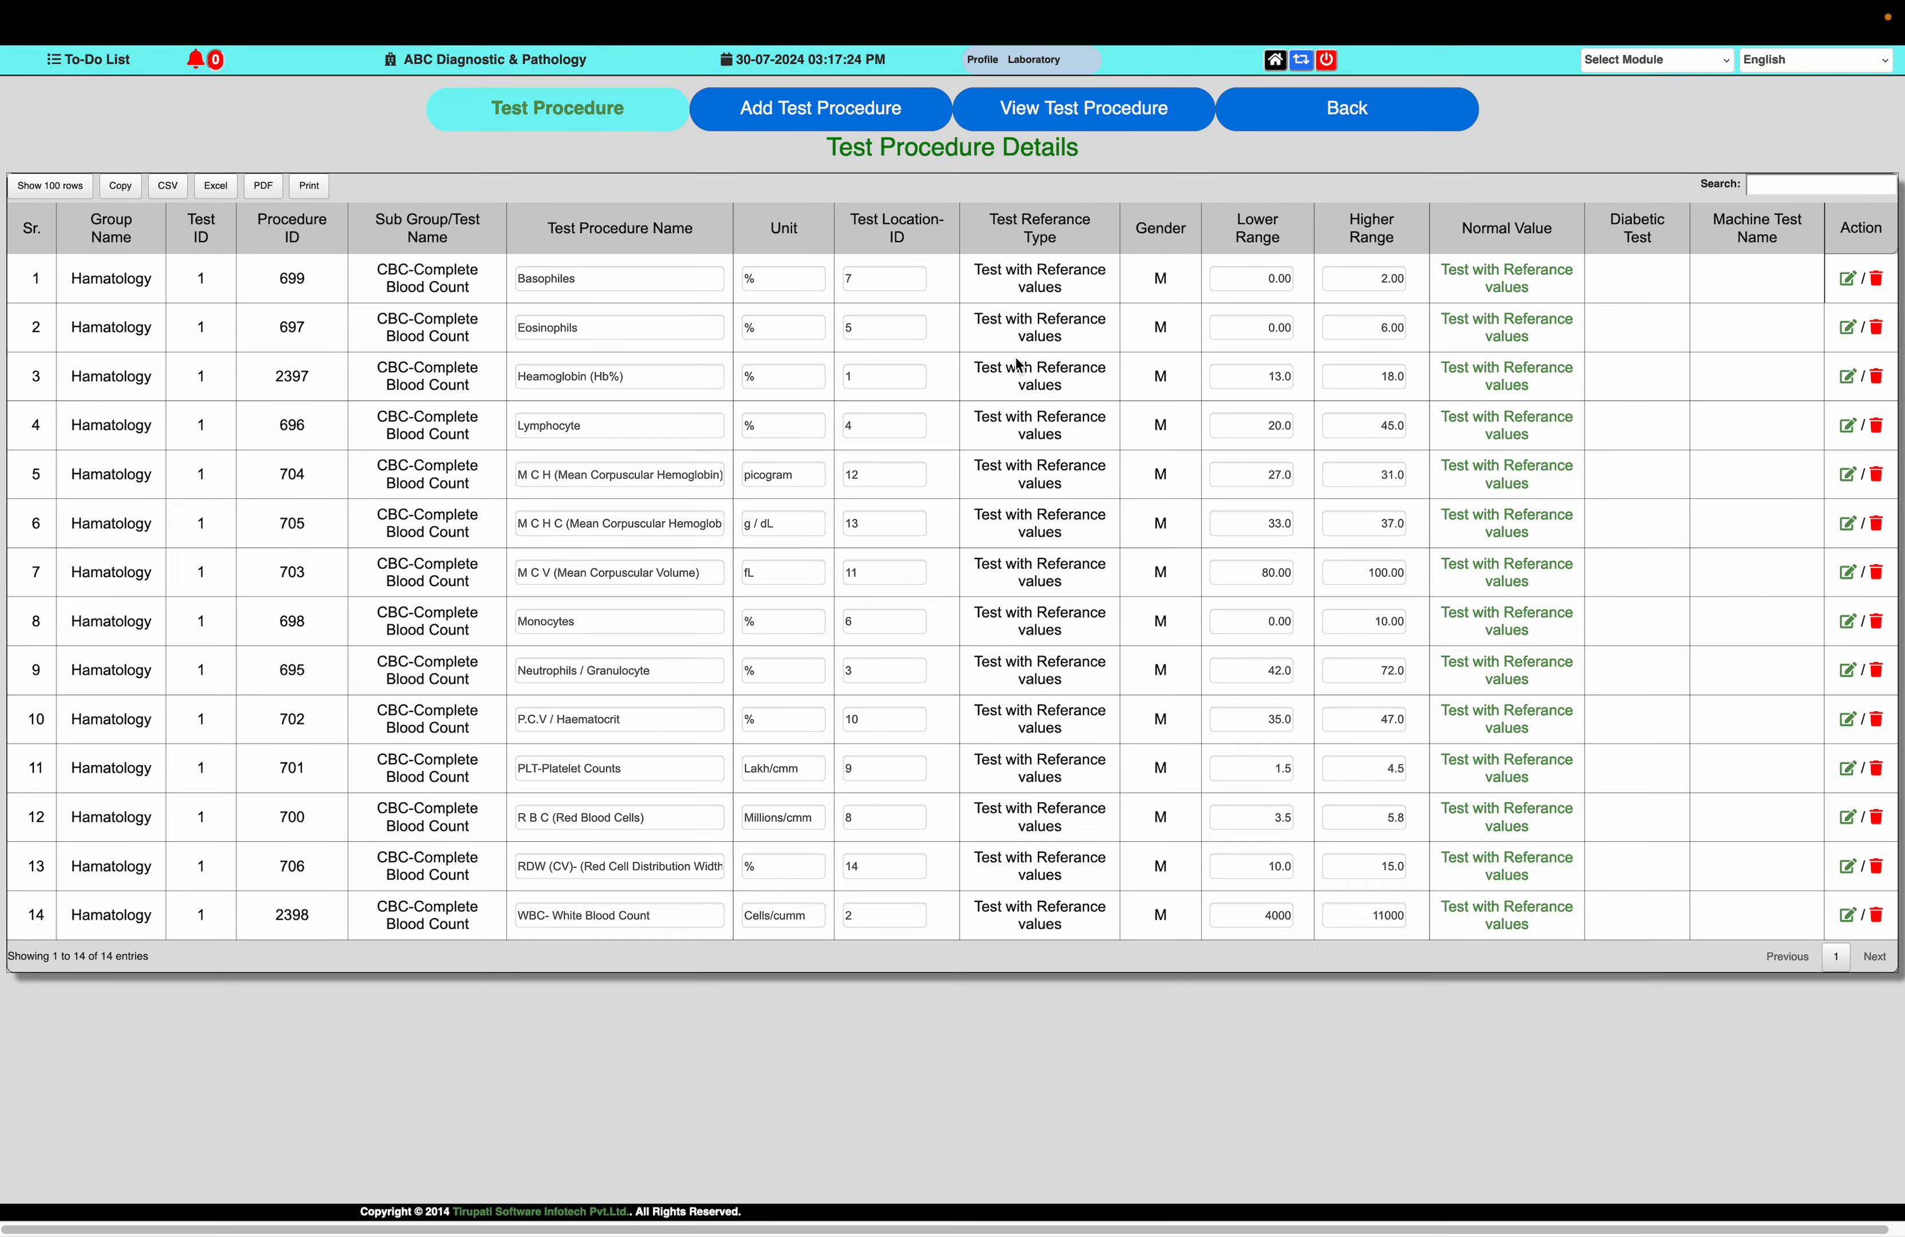
key("ctrl+f")
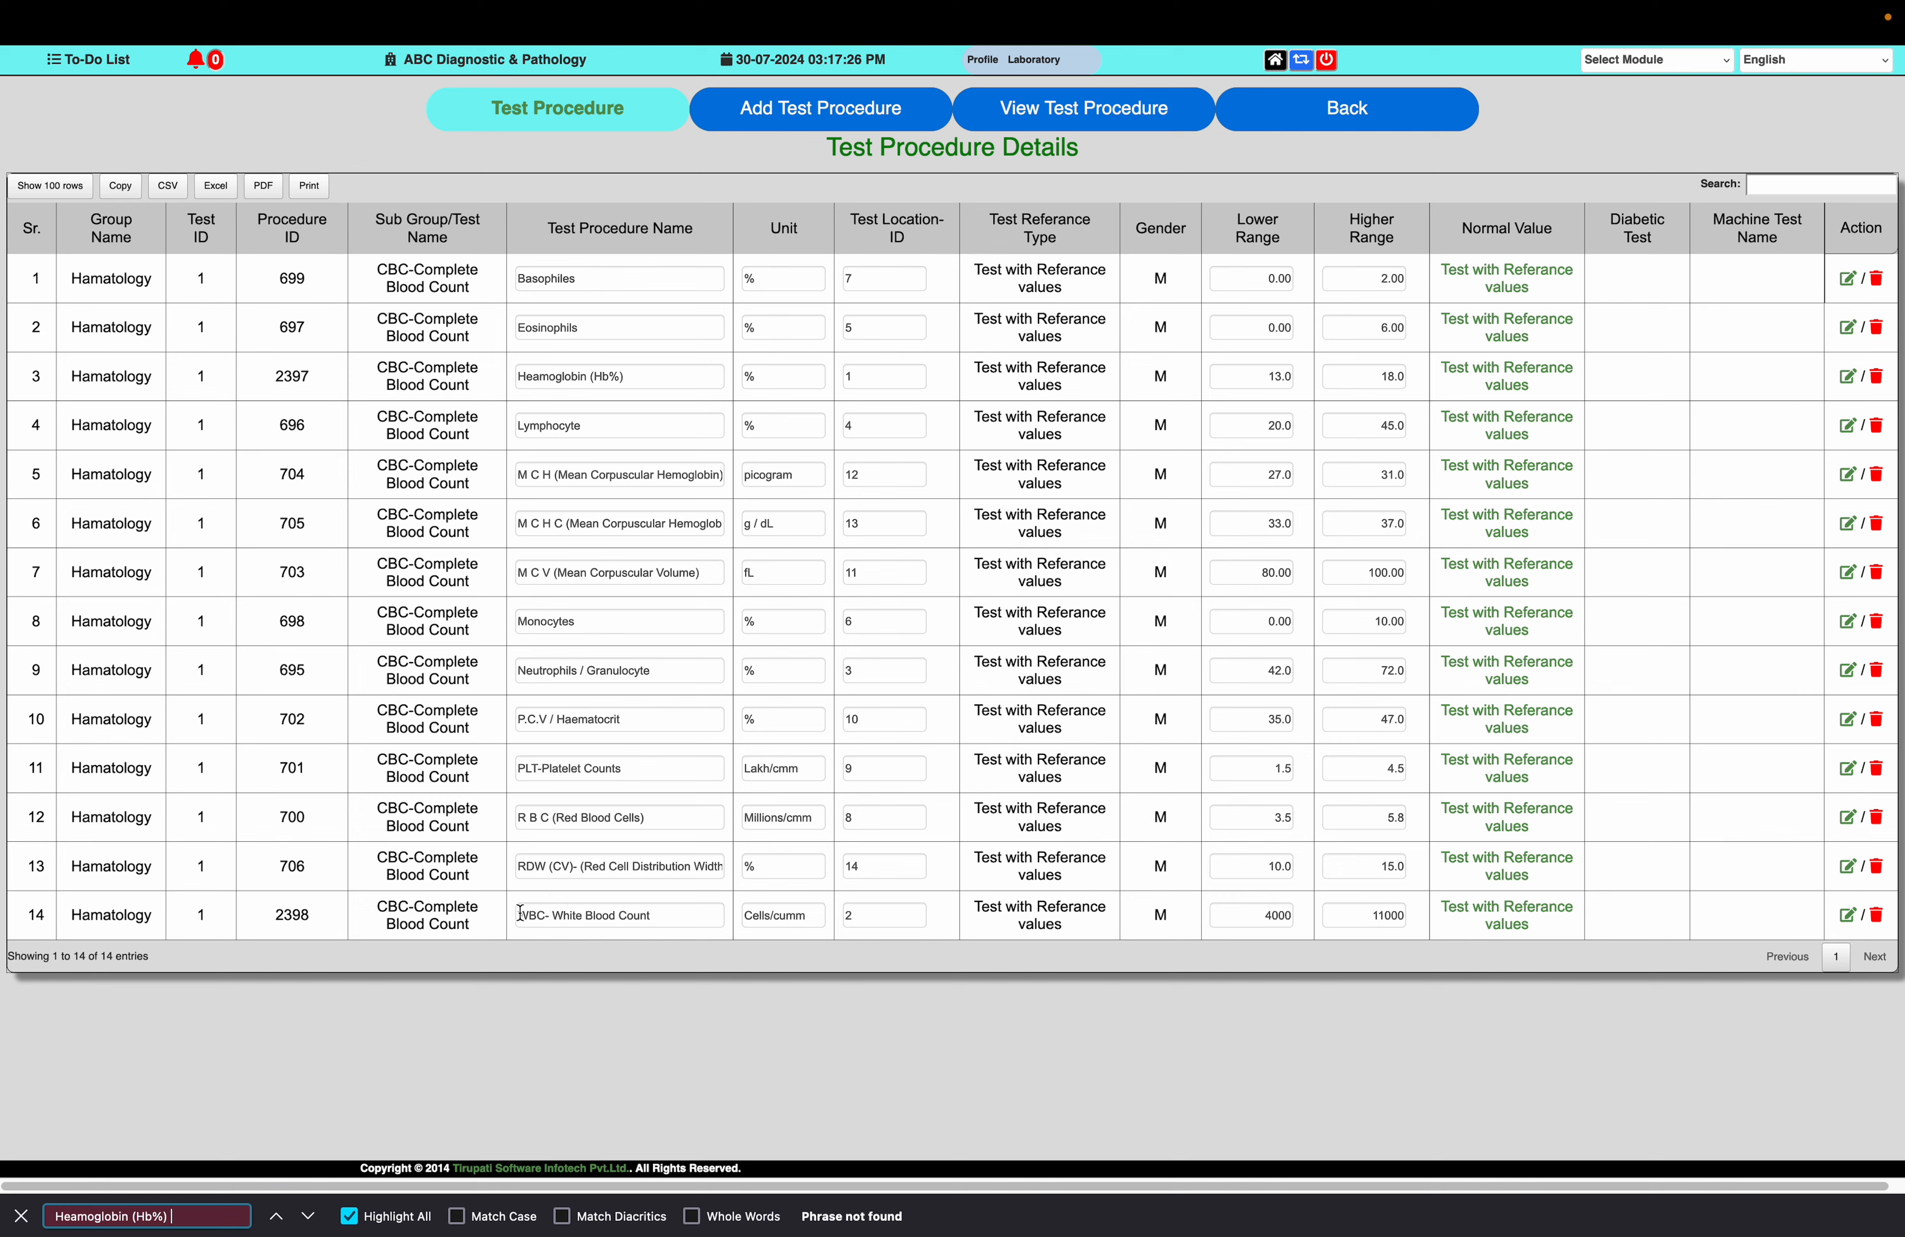
key("BackSpace")
key("BackSpace")
Set the Heamoglobin (Hb%) lower range to 12.5 and its higher range to 17.5
left_click(1277, 375)
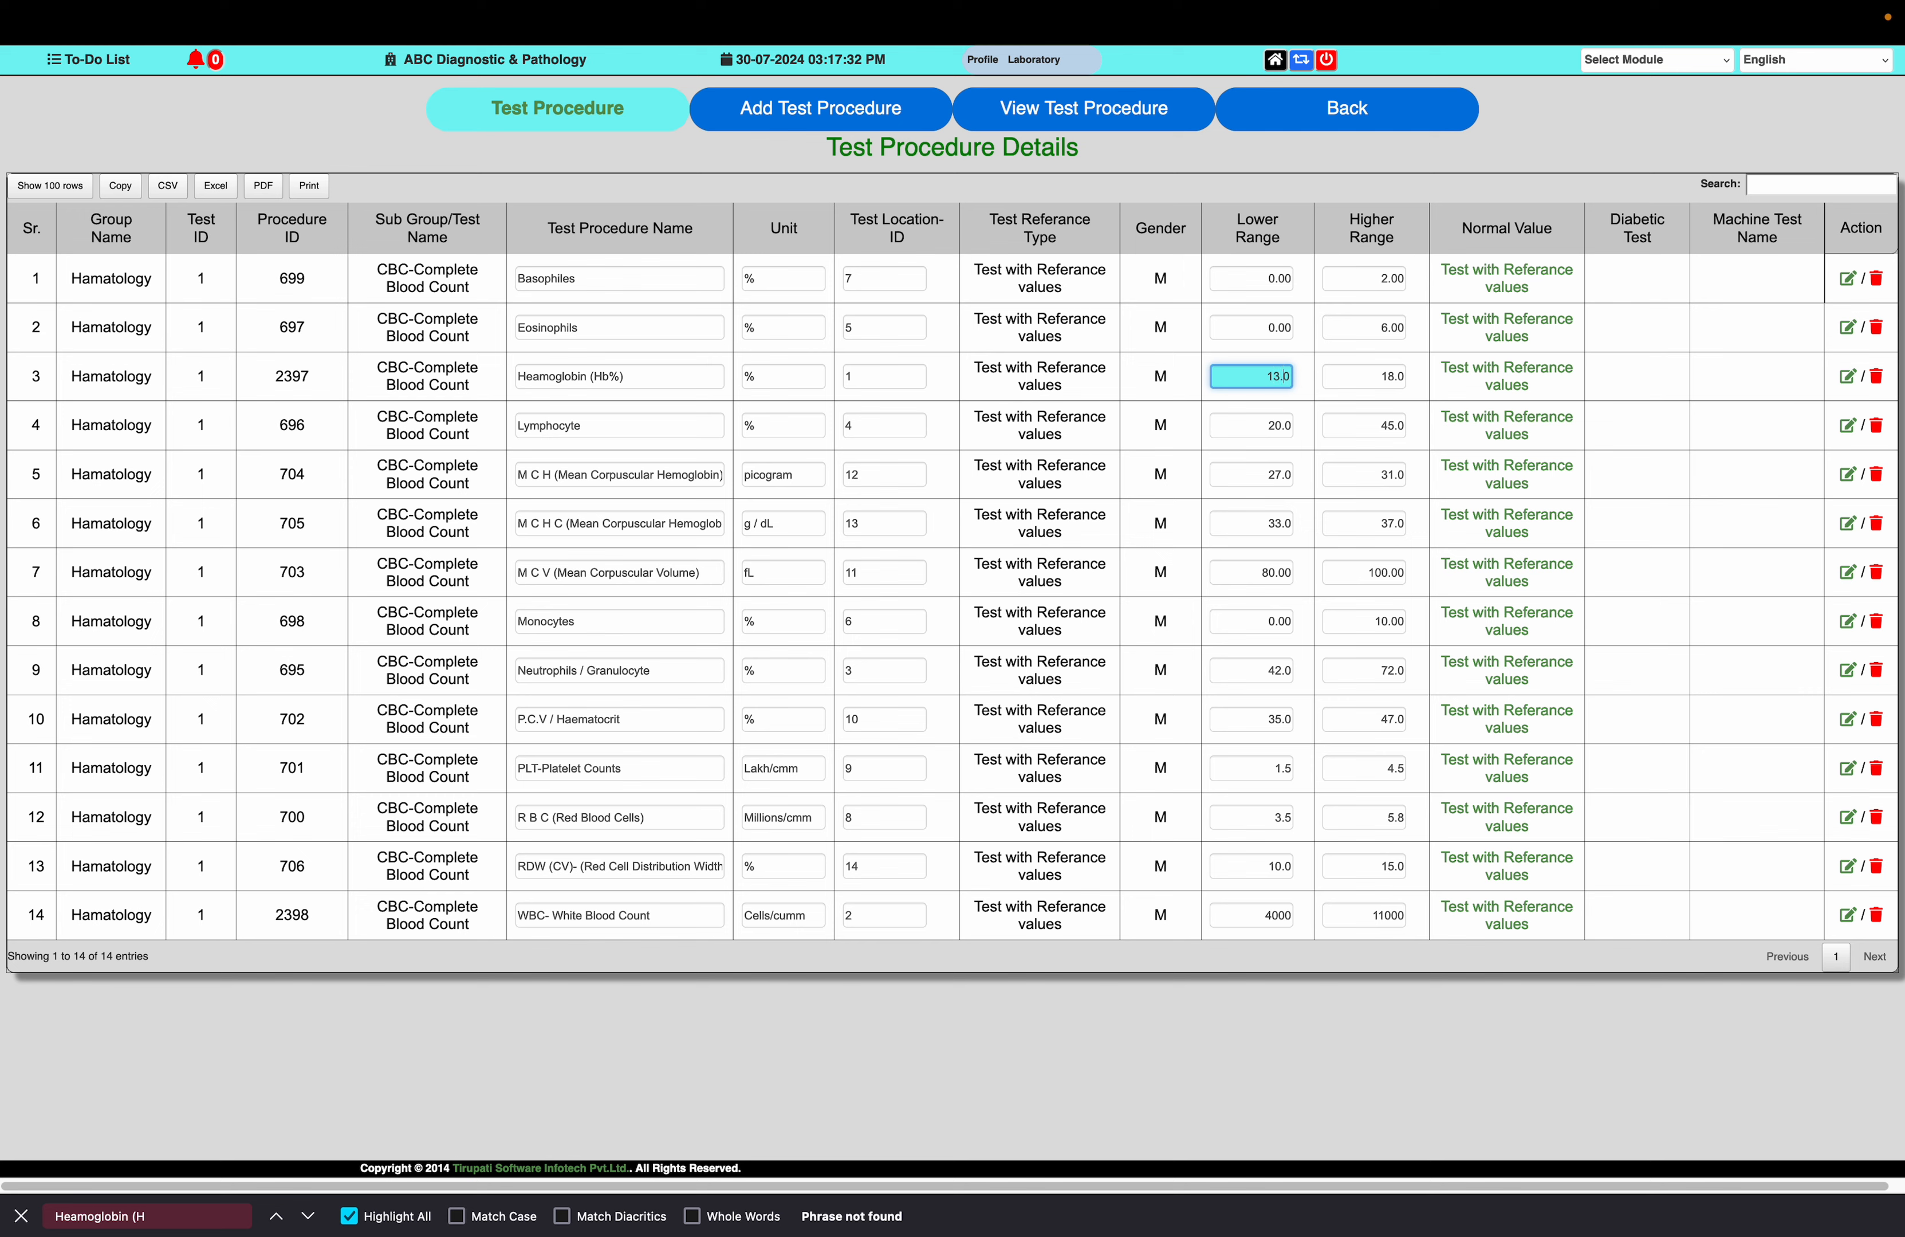
key("BackSpace")
type("2.5")
key("Tab")
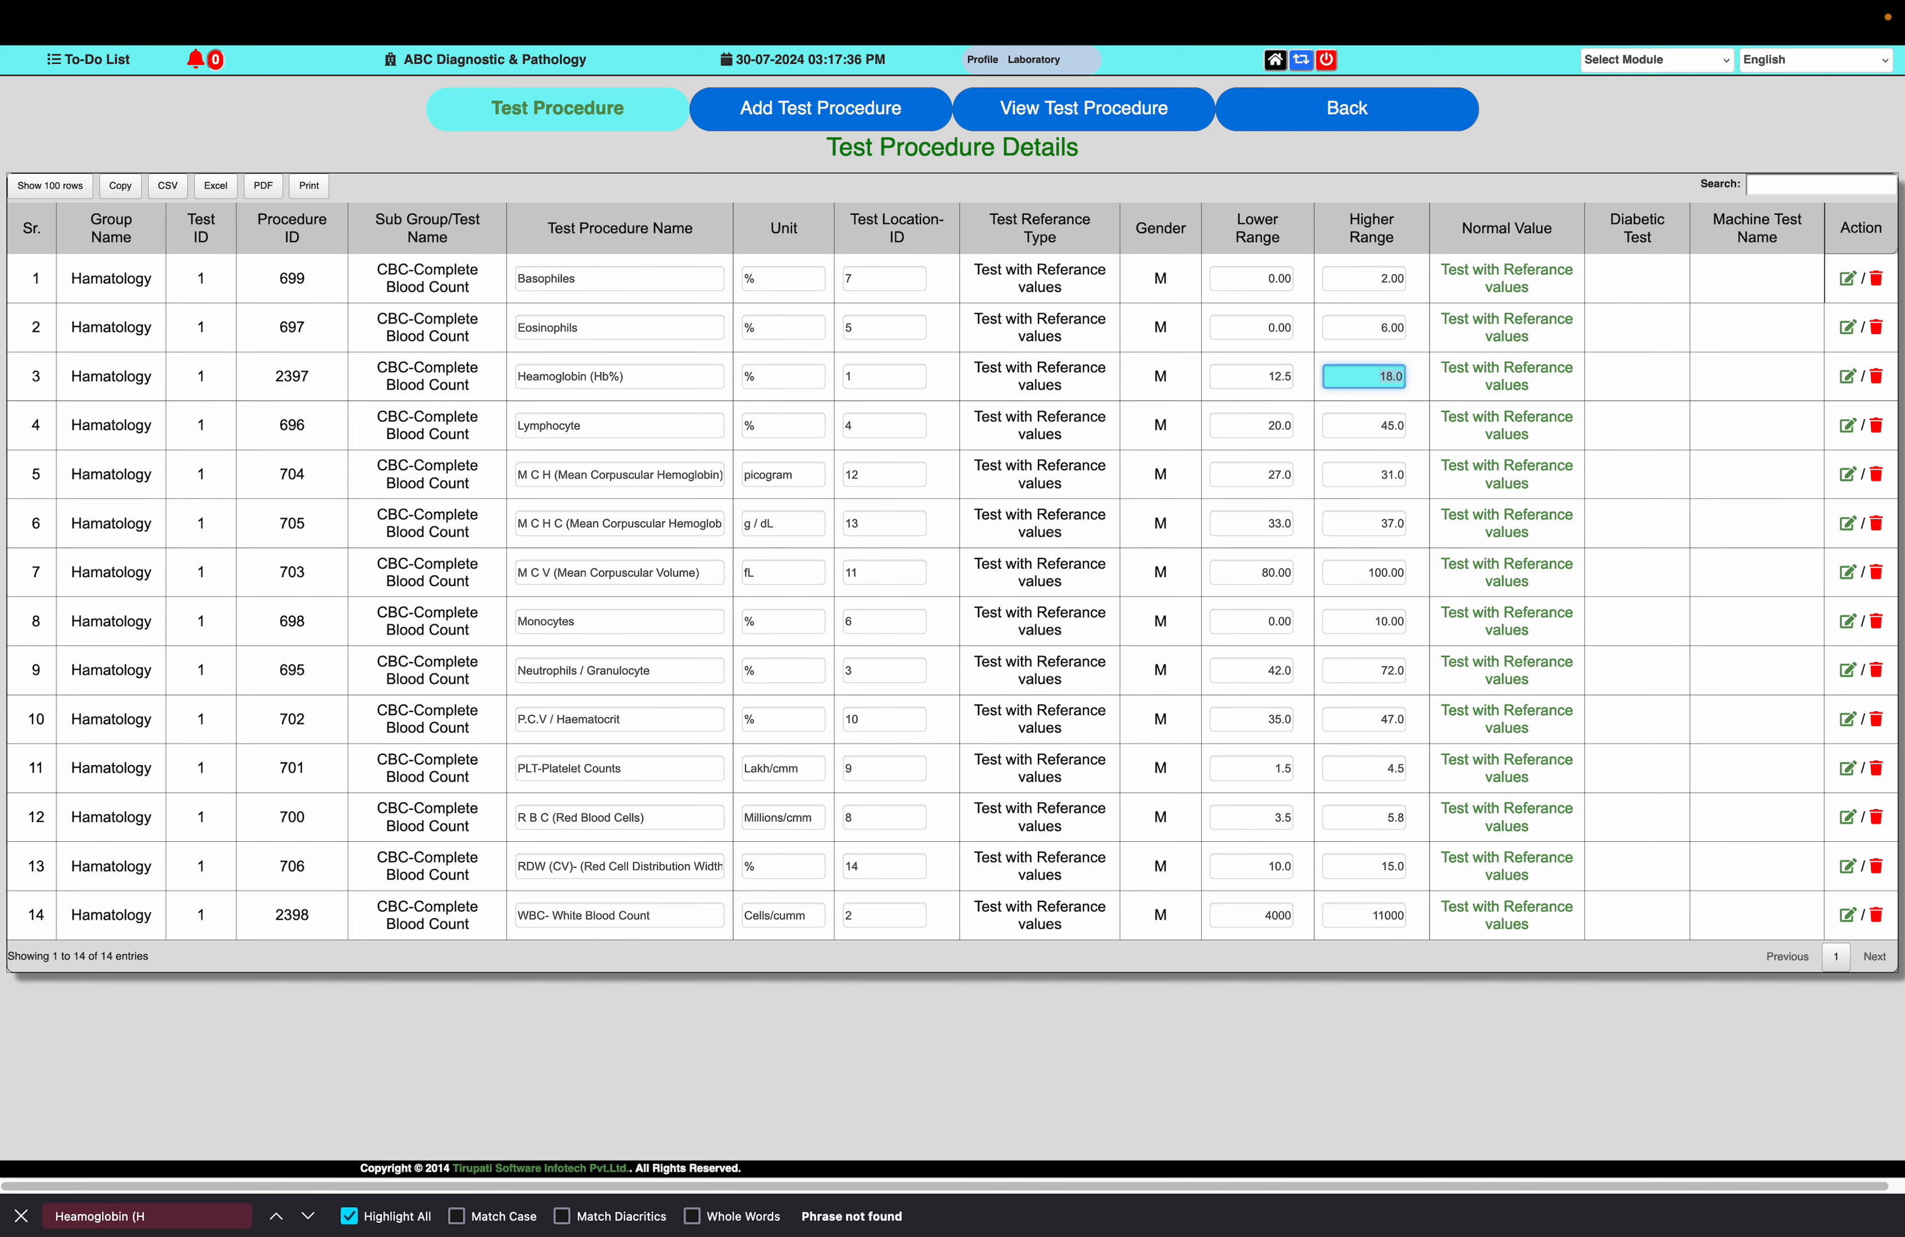
type("17.5")
key("Tab")
key("Tab")
key("Tab")
key("Tab")
key("Tab")
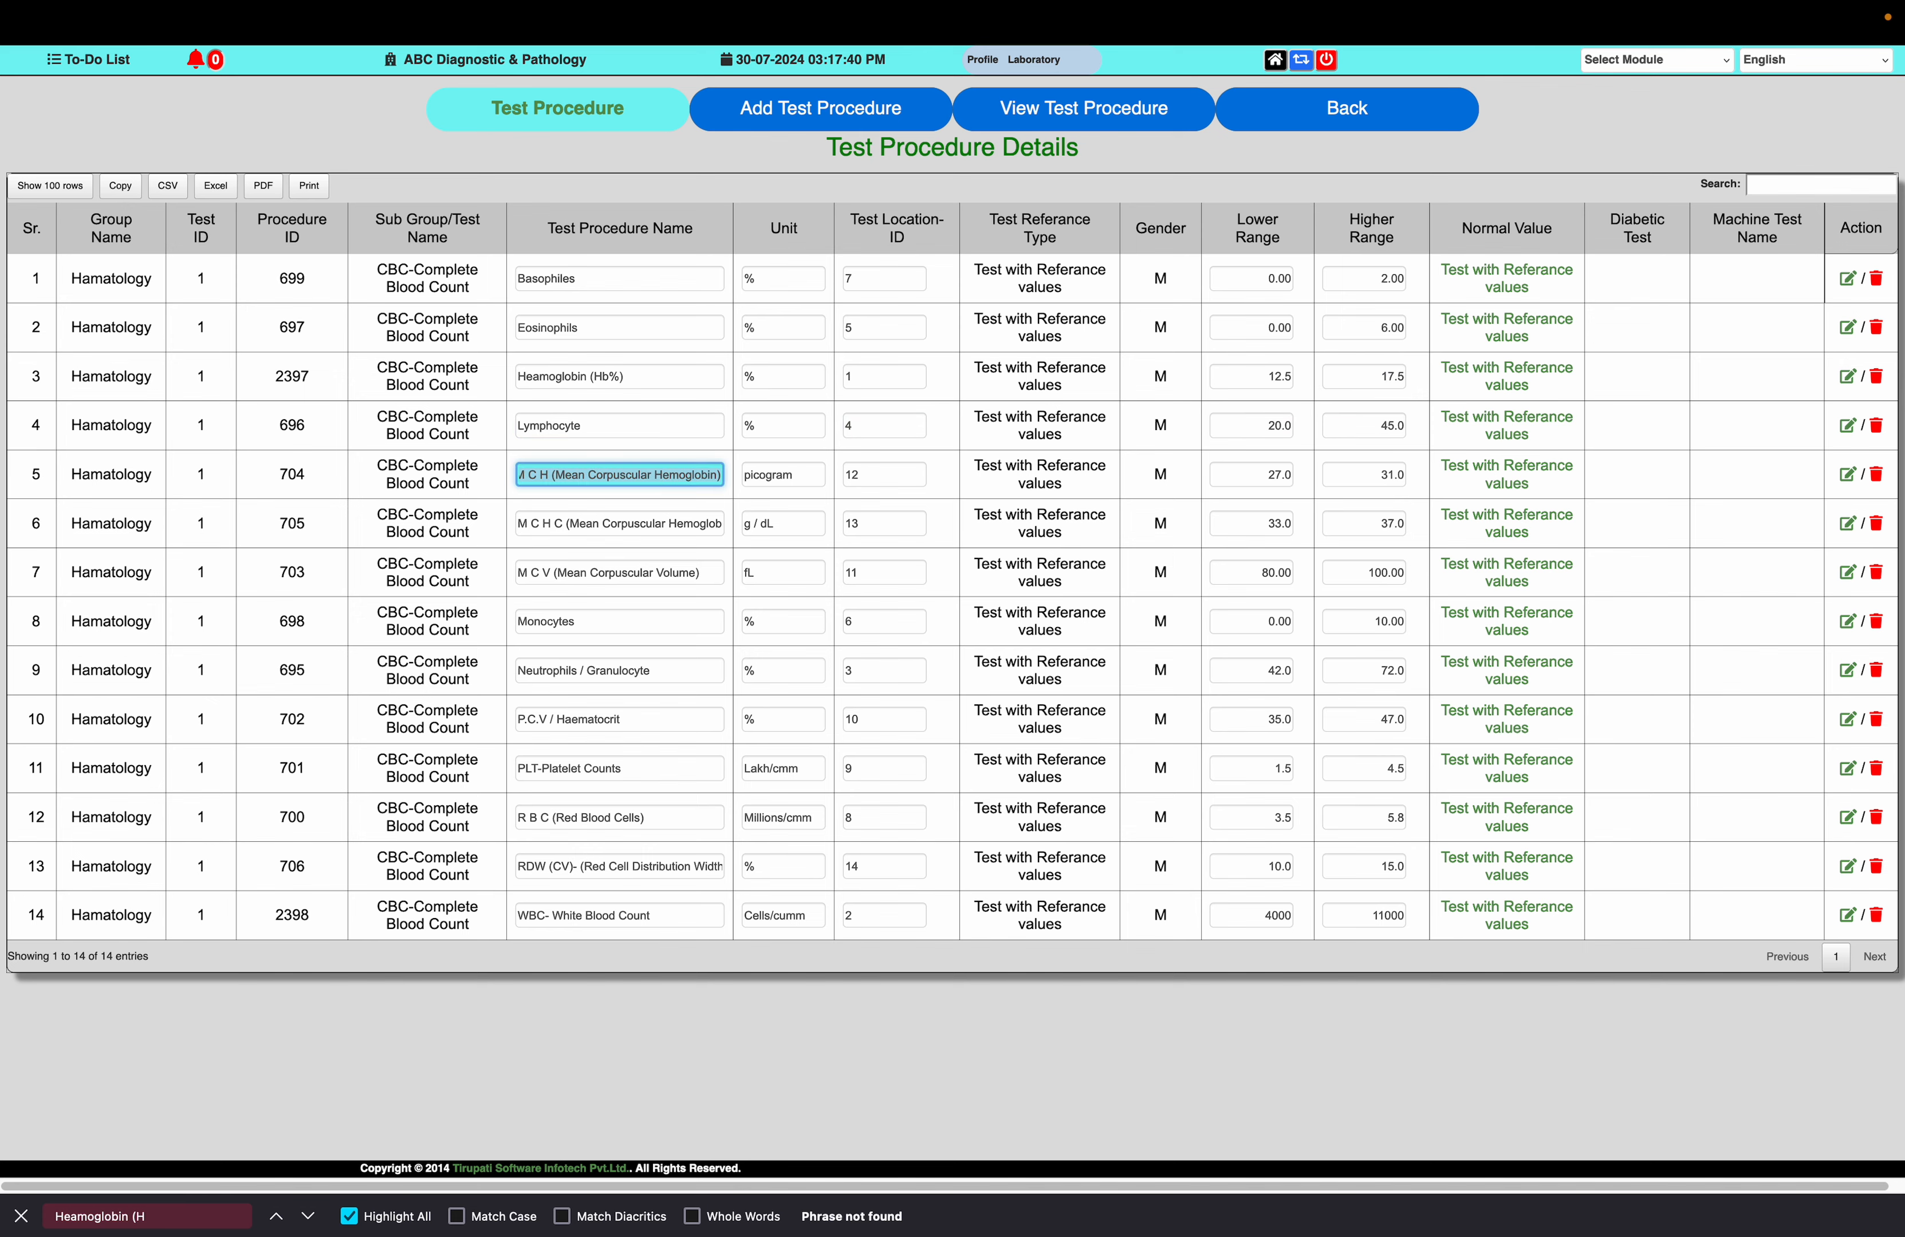
mouse_move(555, 4)
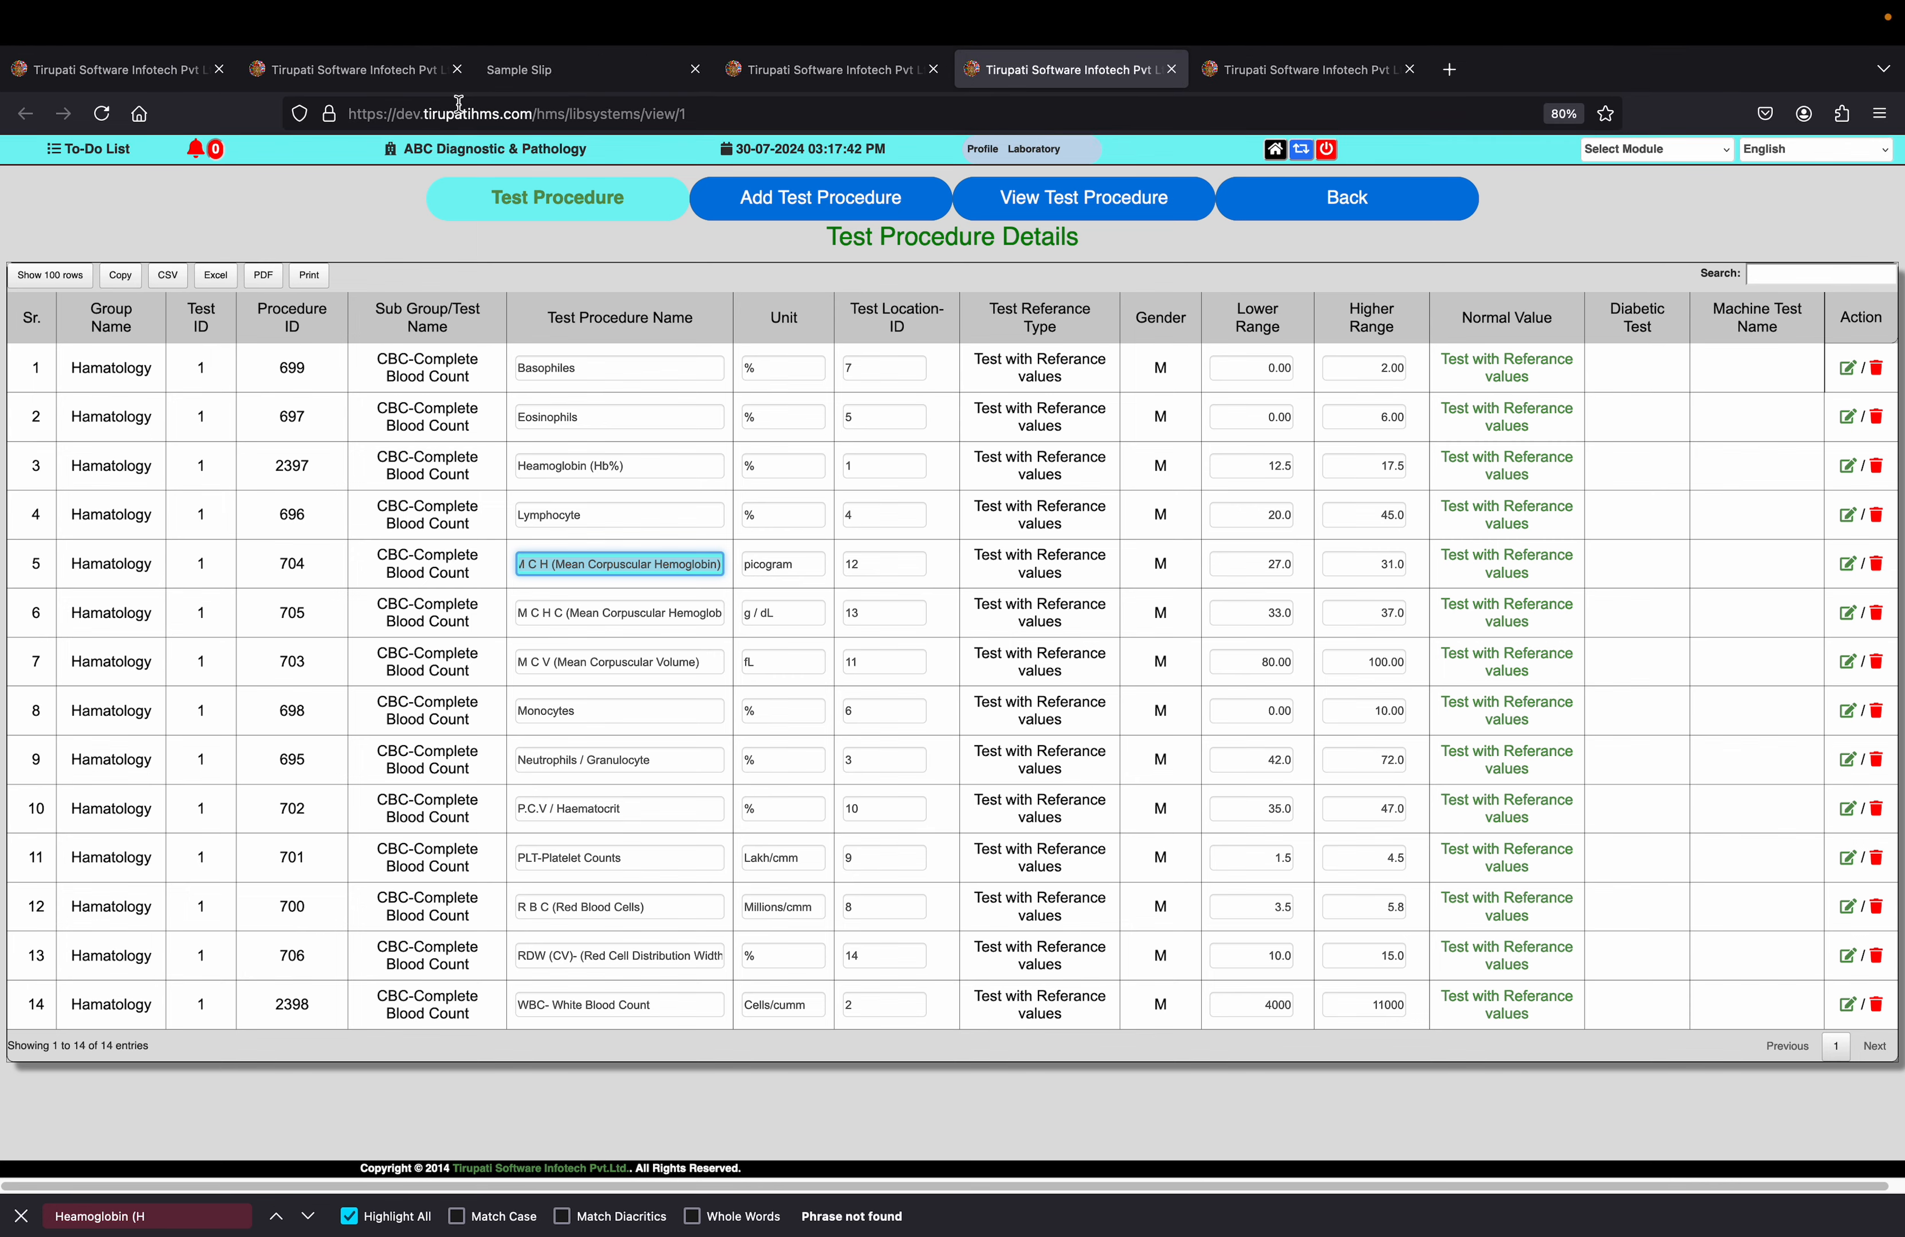
Return to the patient's lab result form, reload it and check the Heamoglobin (Hb%) normal range
left_click(325, 70)
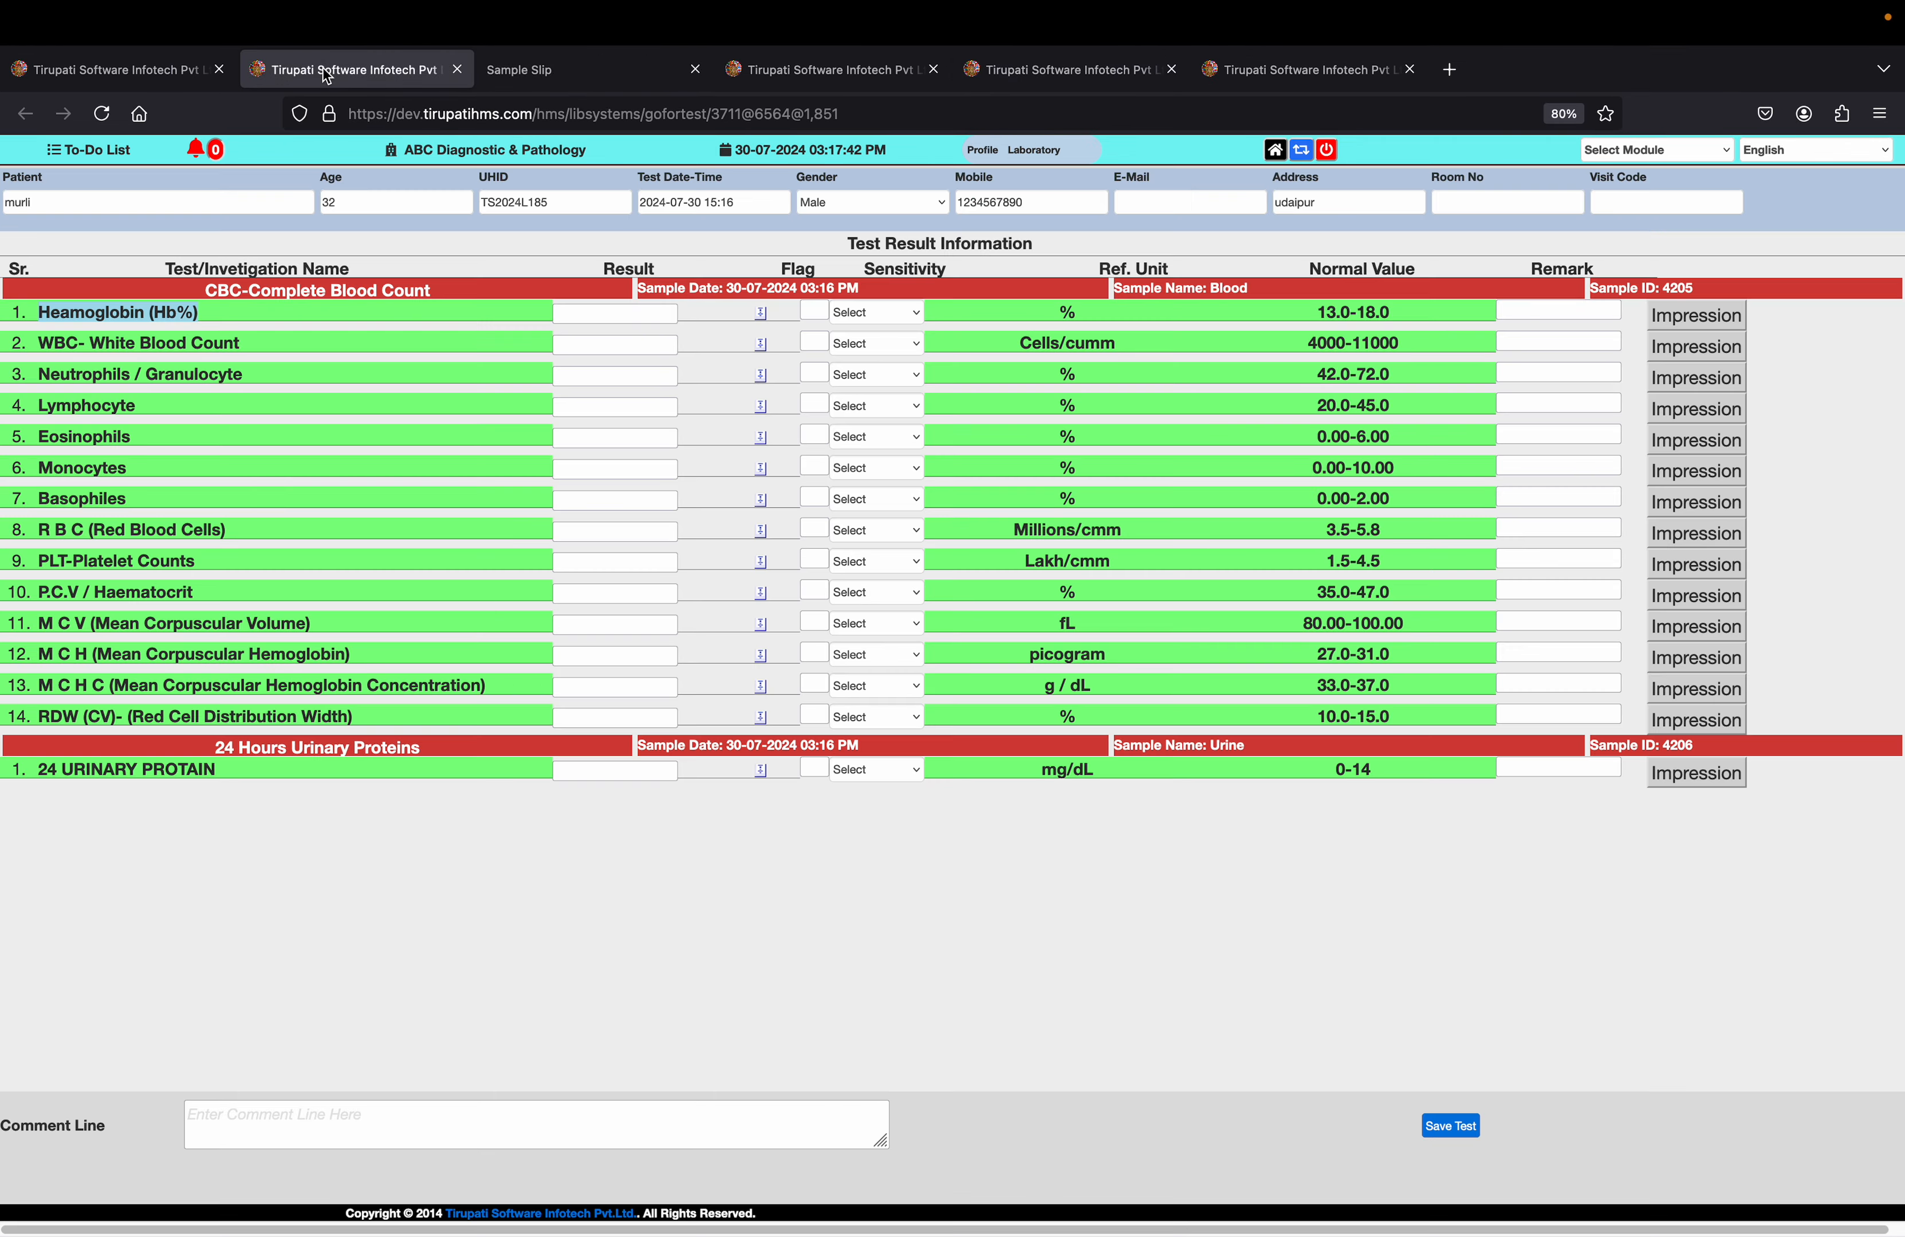
left_click(102, 111)
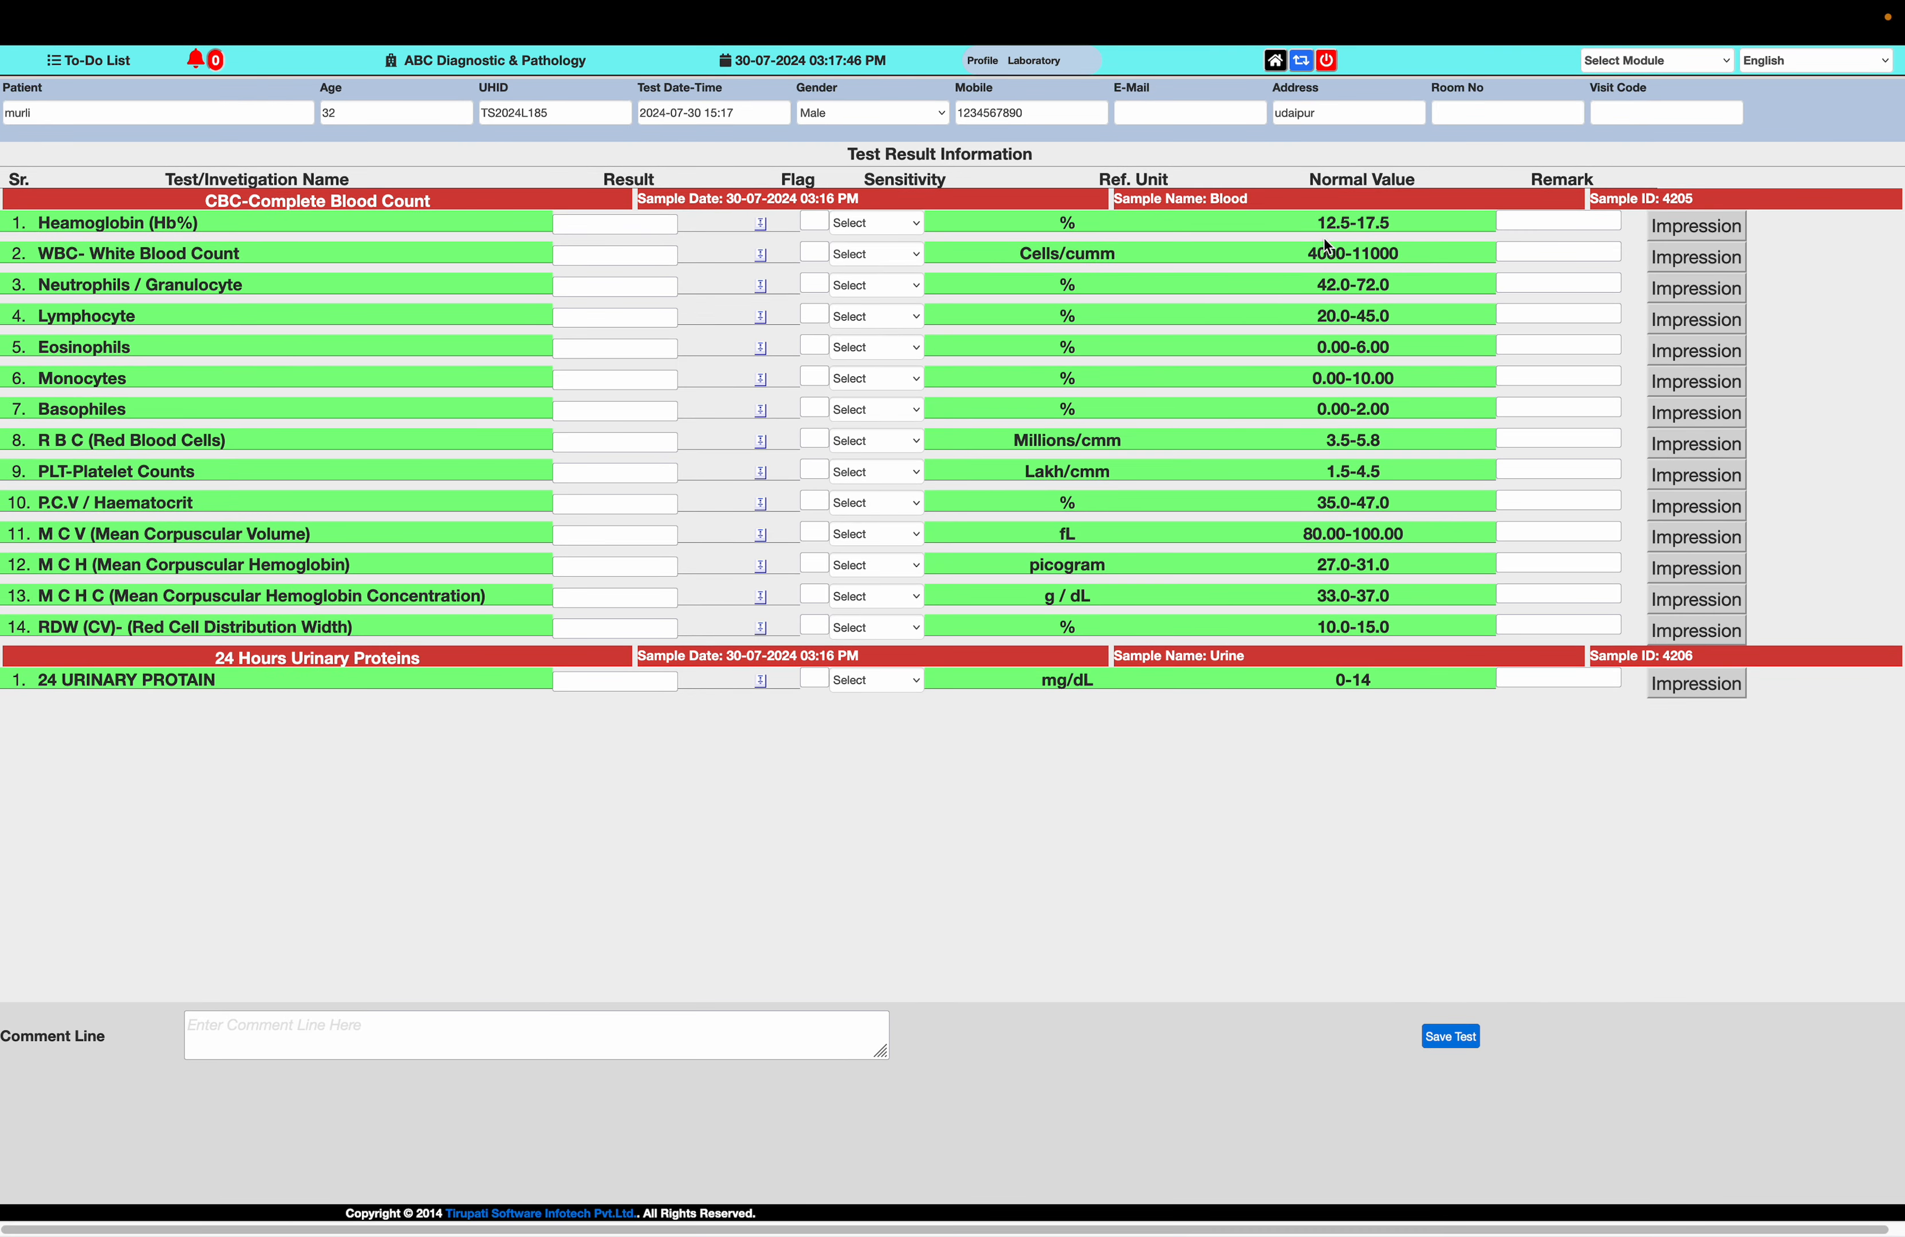
left_click_drag(1405, 233, 1259, 226)
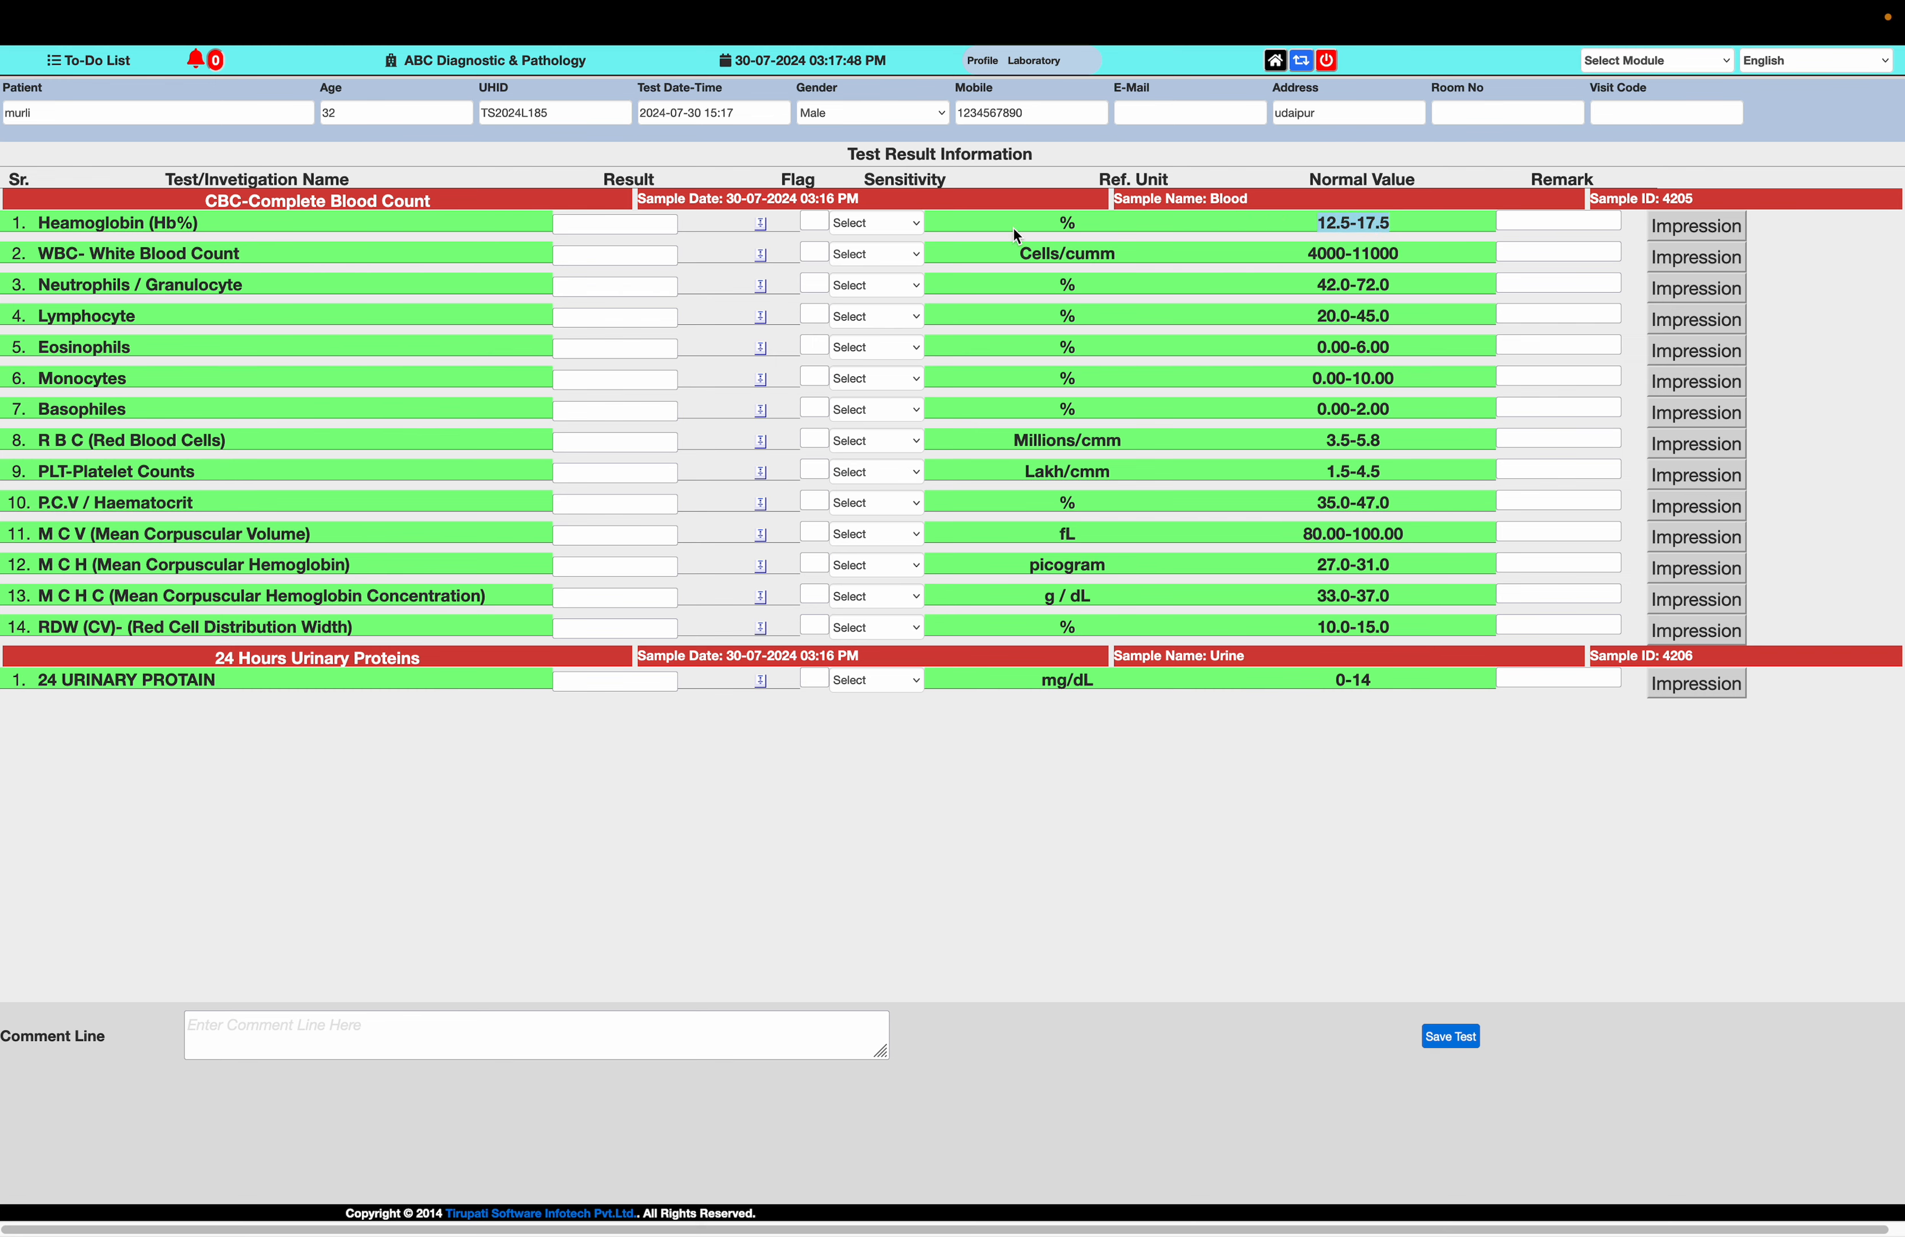
key("super+minus")
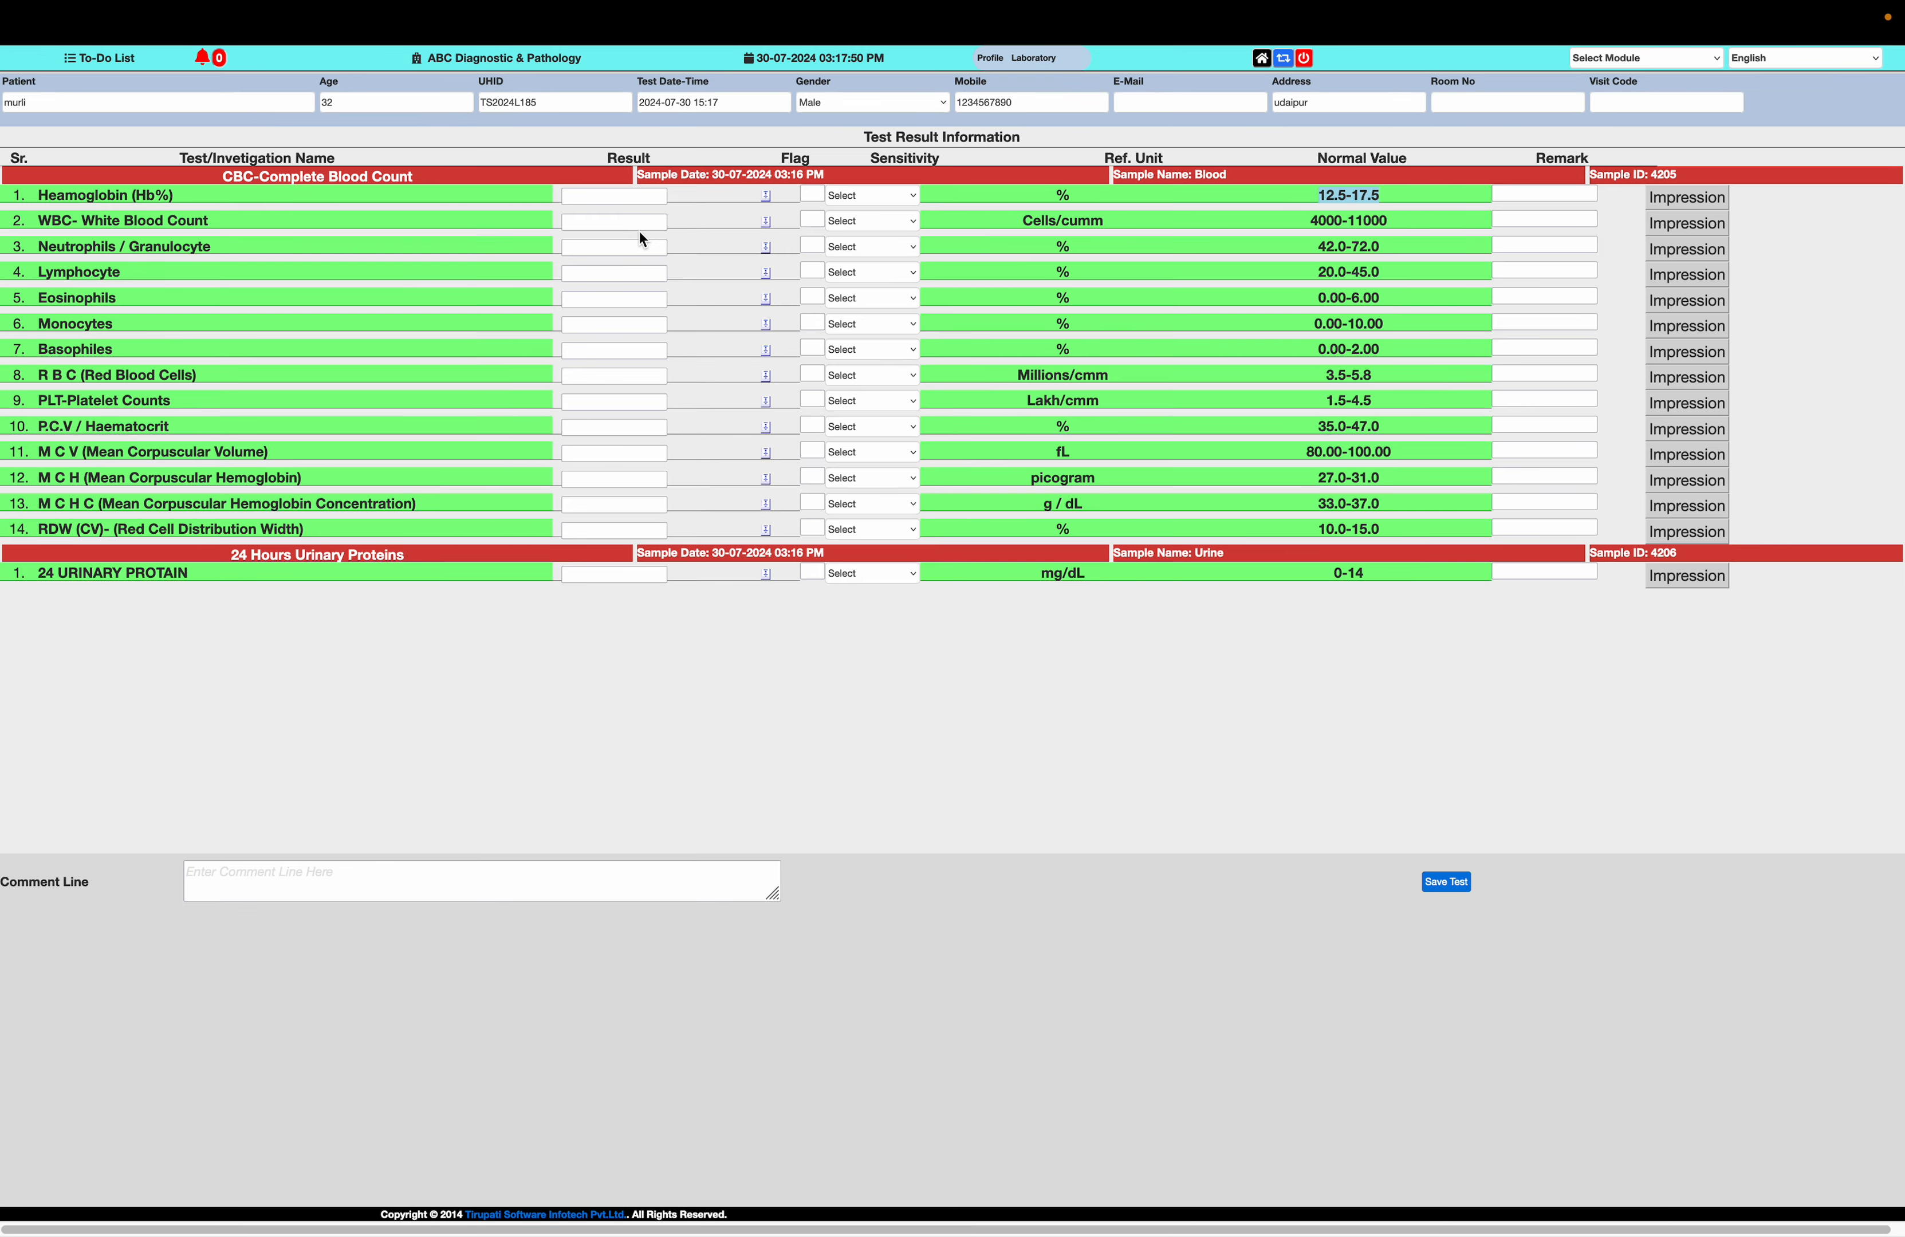
Enter a Heamoglobin (Hb%) result of 12.9 and a WBC- White Blood Count result of 4800
key("super+plus")
key("super+plus")
key("super+plus")
left_click(633, 251)
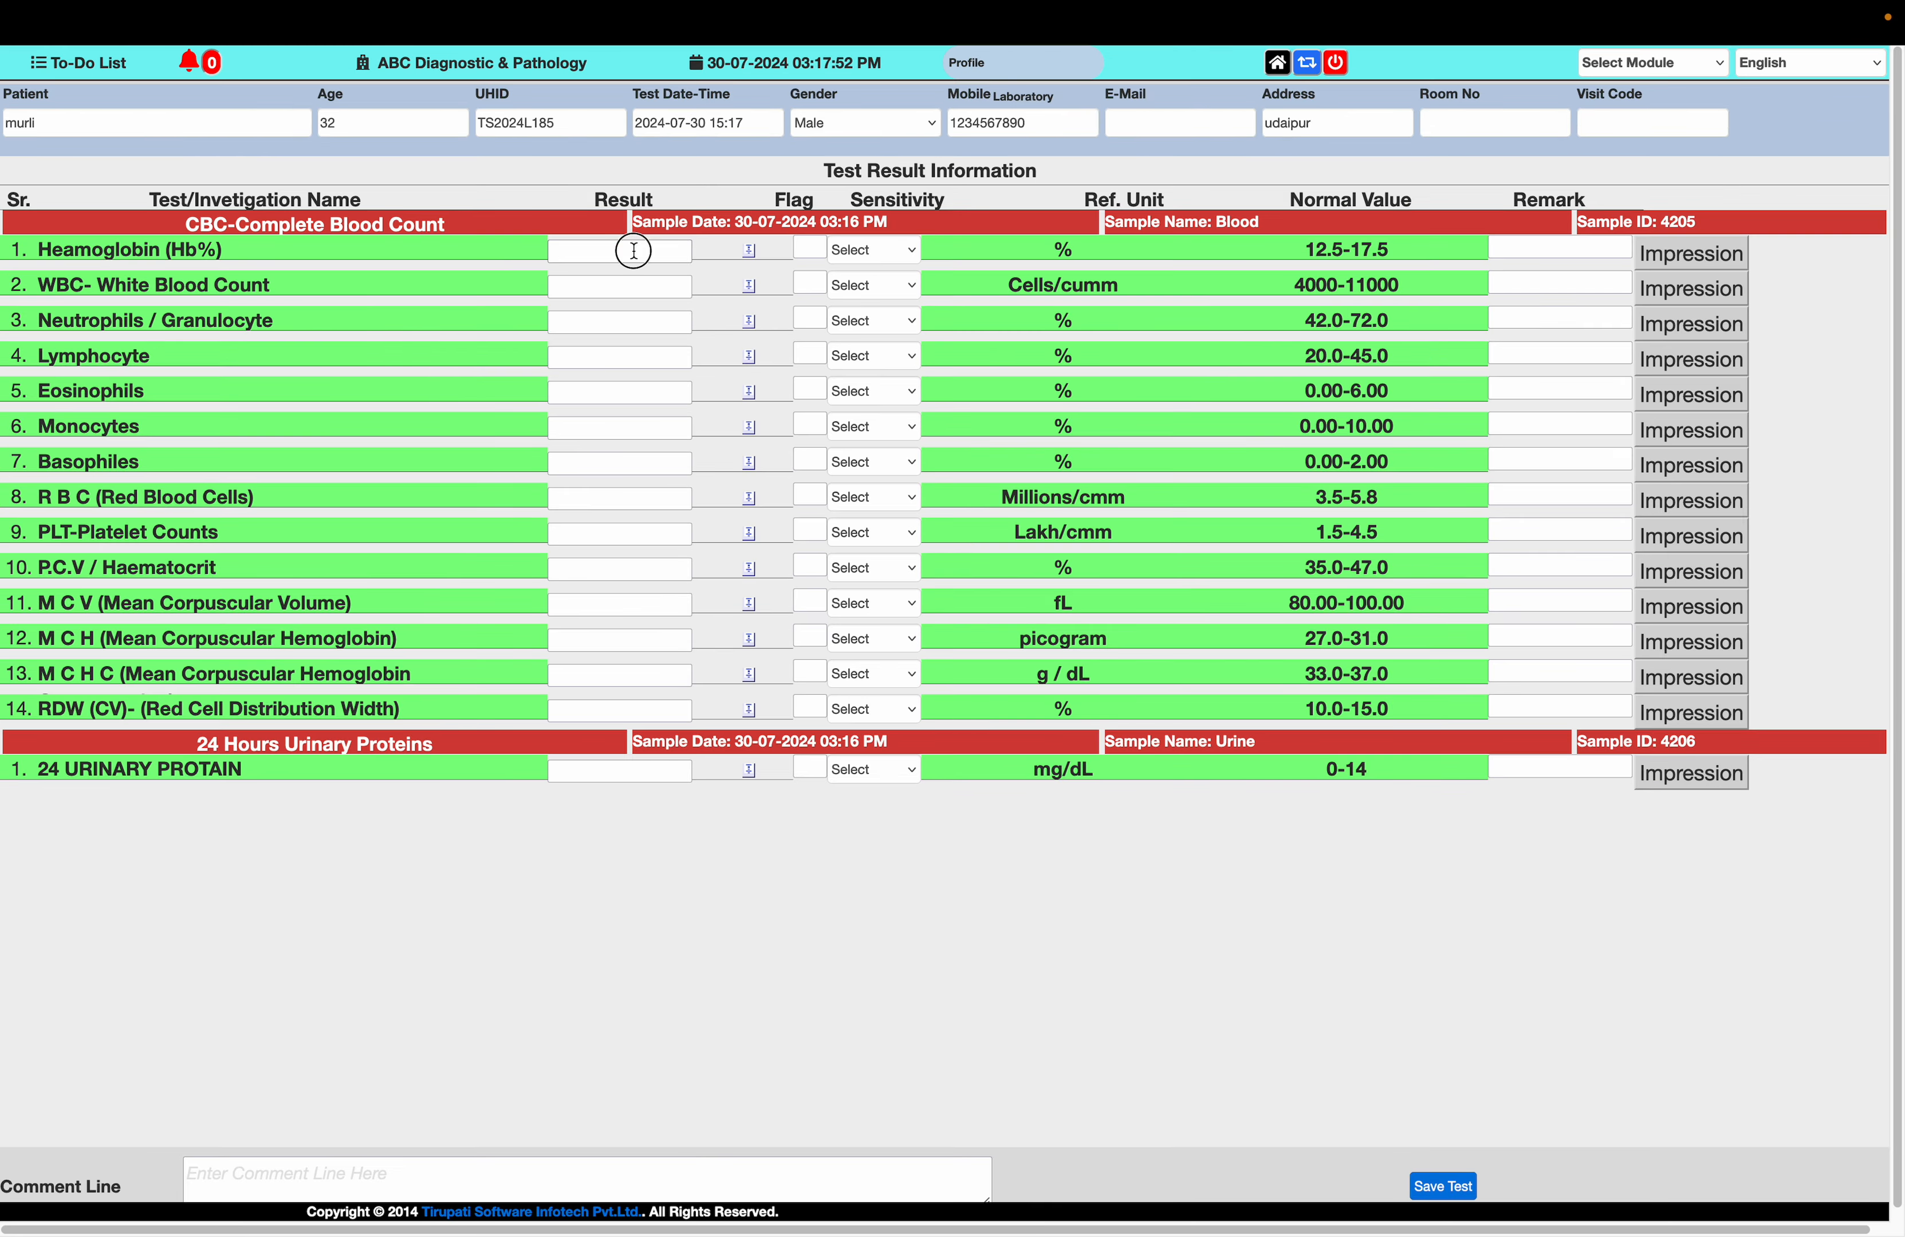
type("12.")
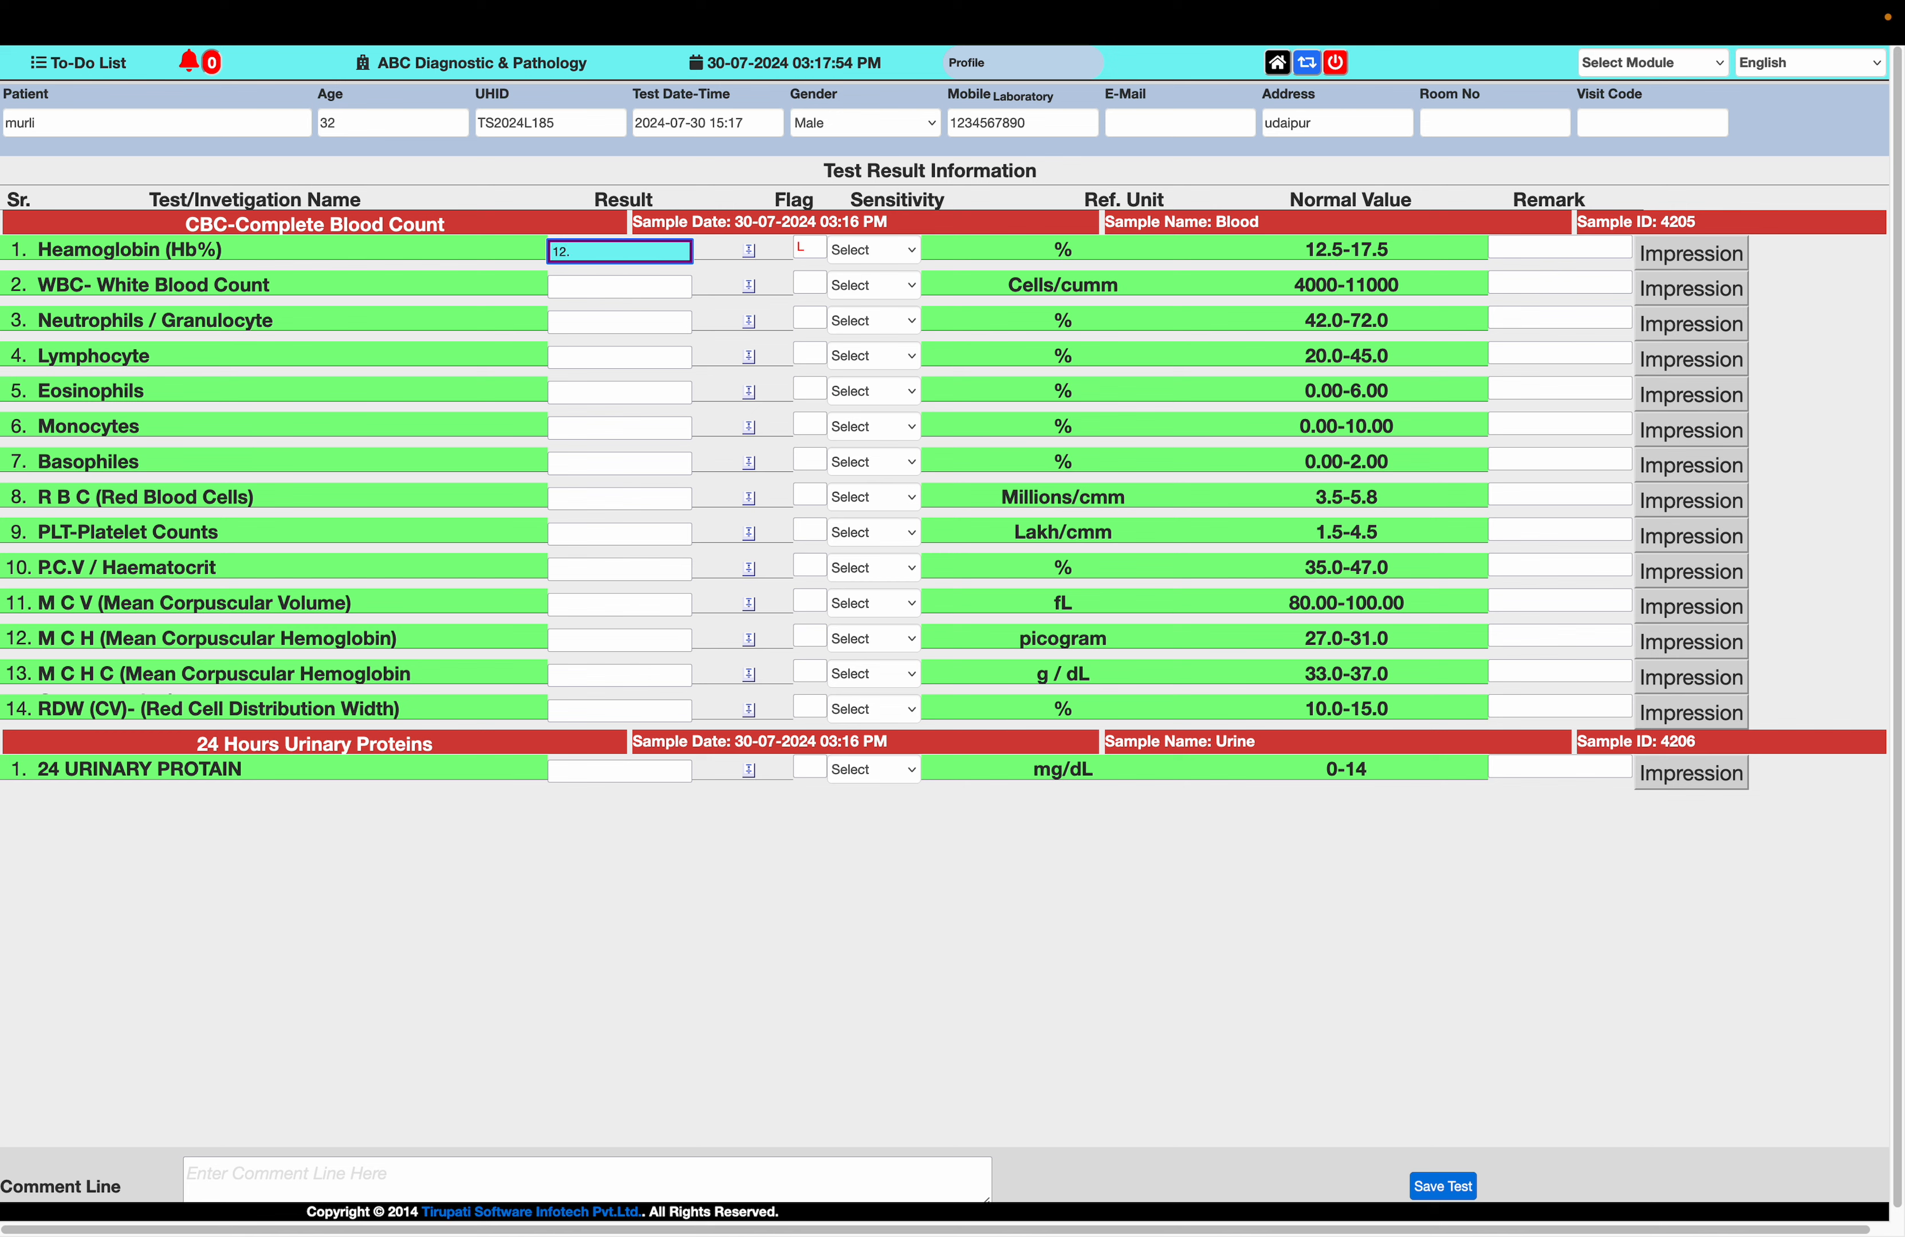
type("9")
key("Tab")
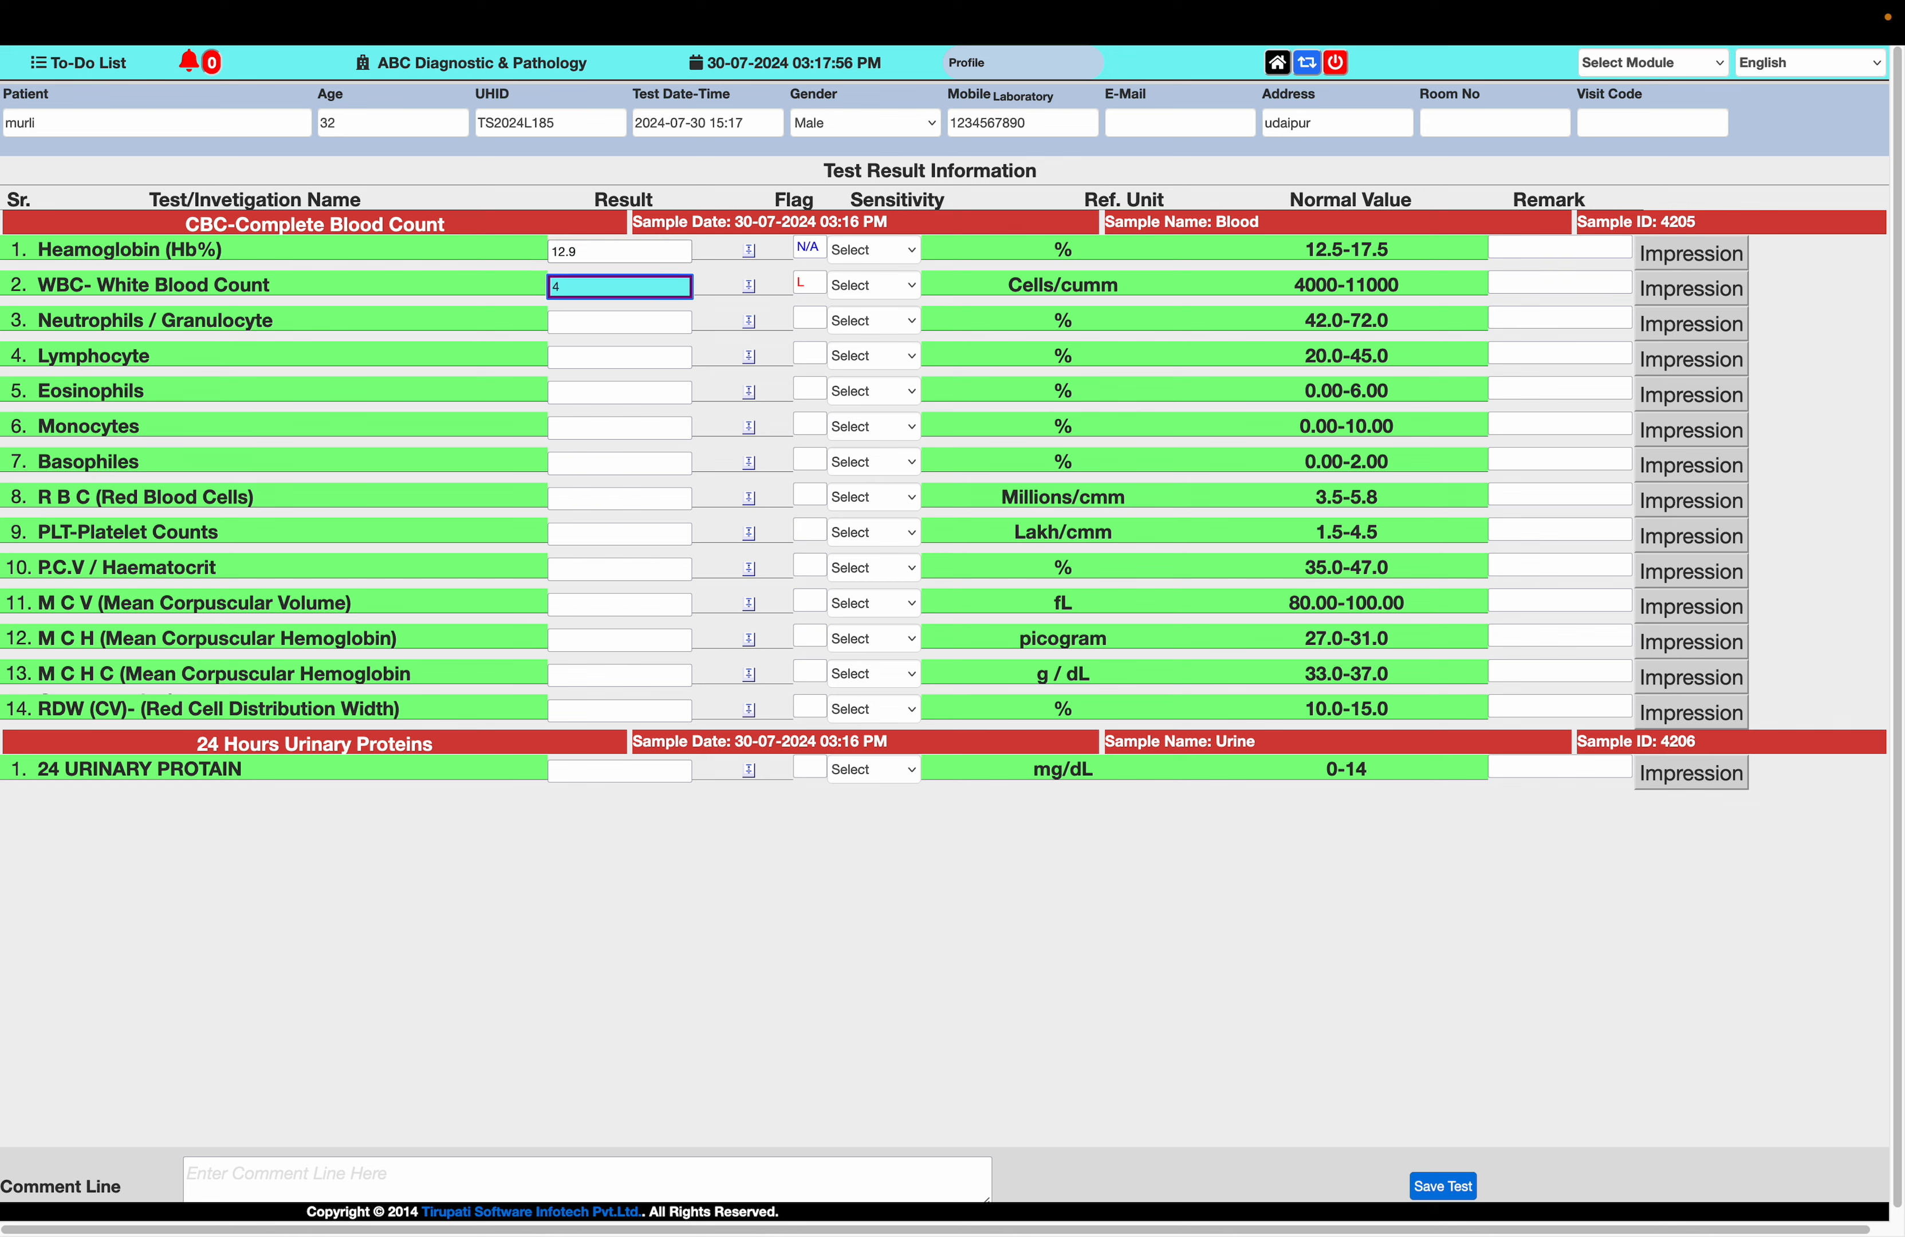
type("4800")
key("Tab")
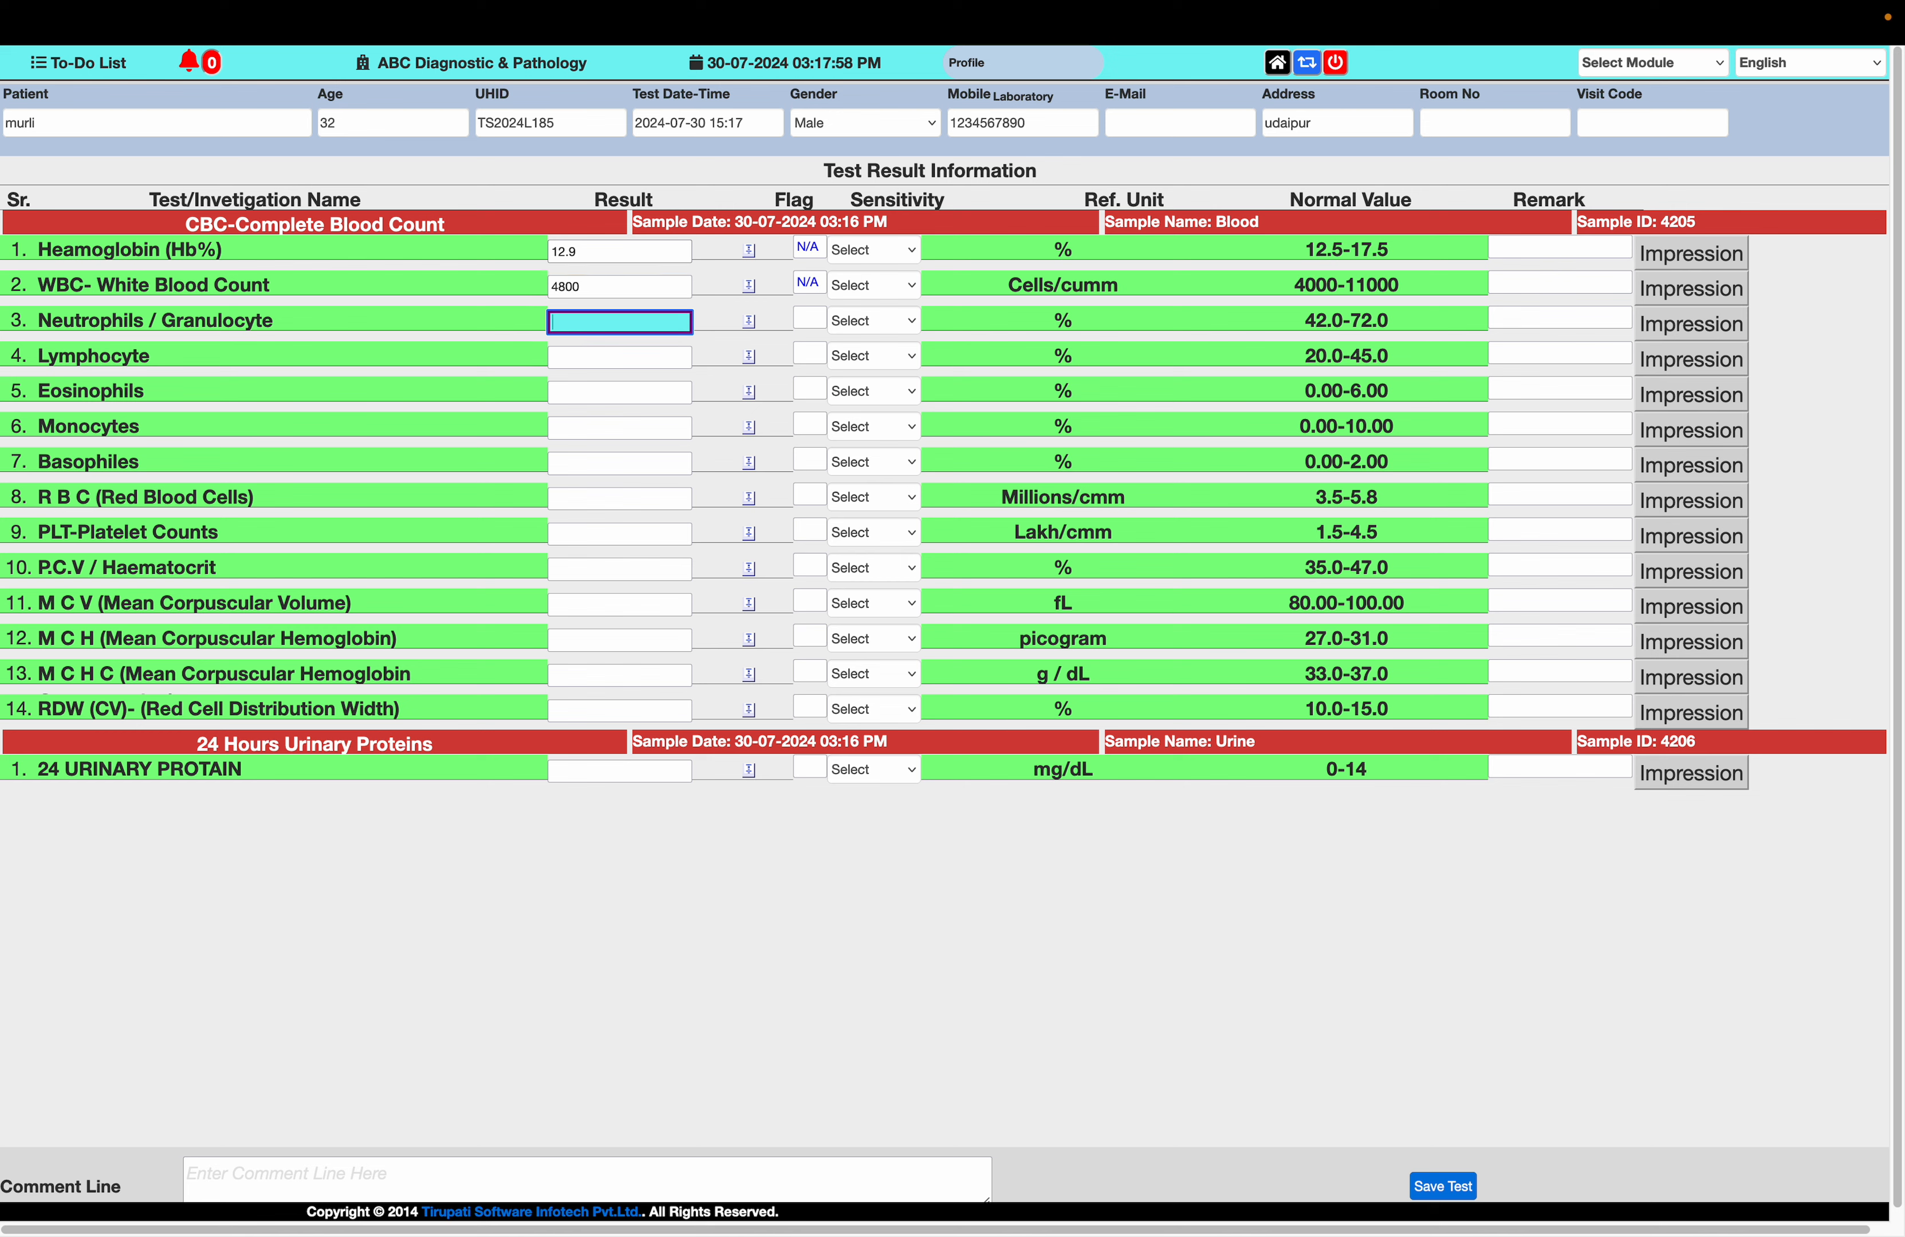
Enter results of 52 for Neutrophils / Granulocyte, 35 for Lymphocyte and 10 for Eosinophils, keeping the automatically filled Monocytes and Basophiles values
type("52")
key("Tab")
type("35")
key("Tab")
type("10")
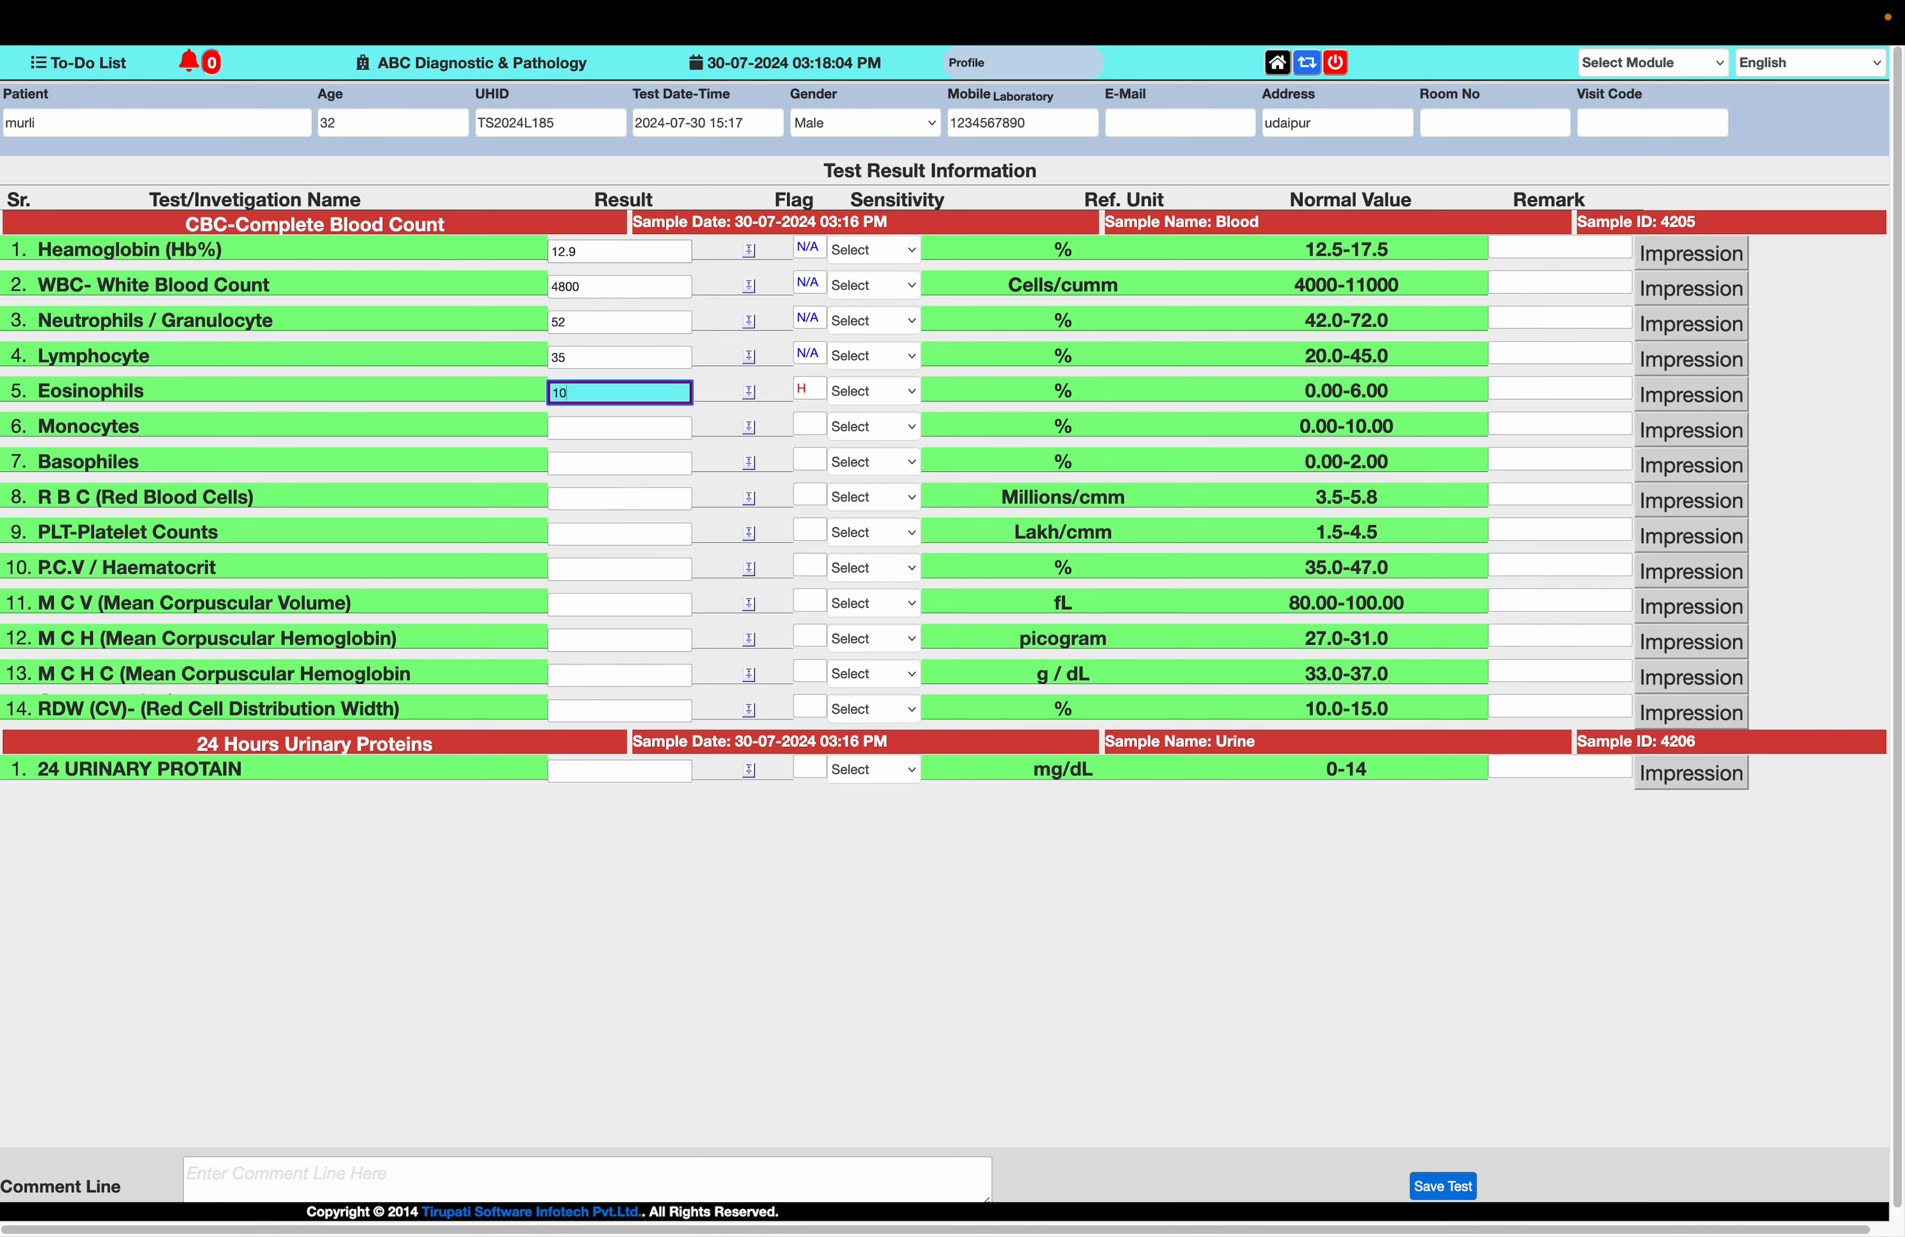
key("Tab")
key("Tab")
key("Tab")
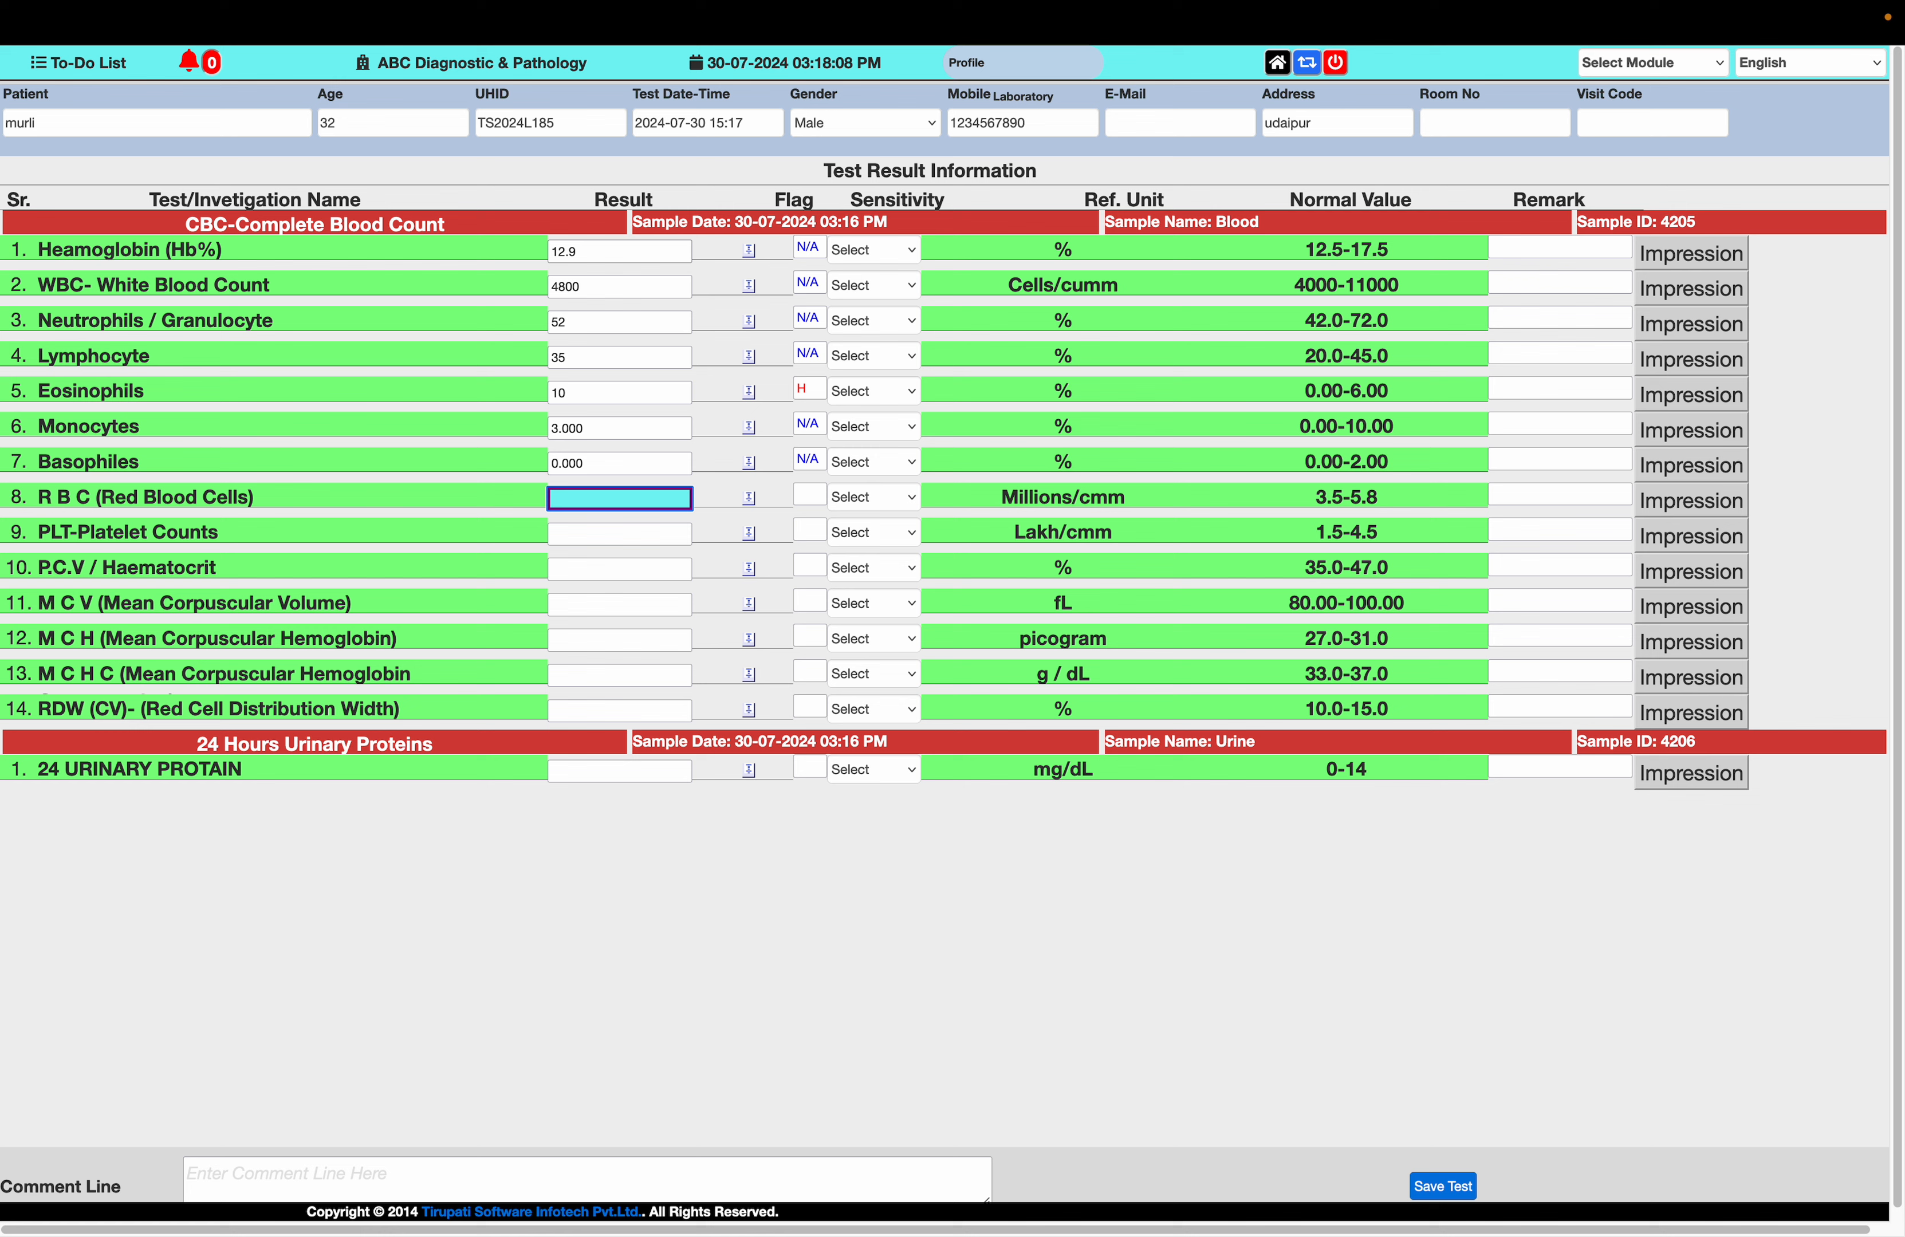
Enter results of 5.5 for R B C, 1.2 for PLT-Platelet Counts, 50 for P.C.V / Haematocrit and 120 for M C V
type("5.5")
key("Tab")
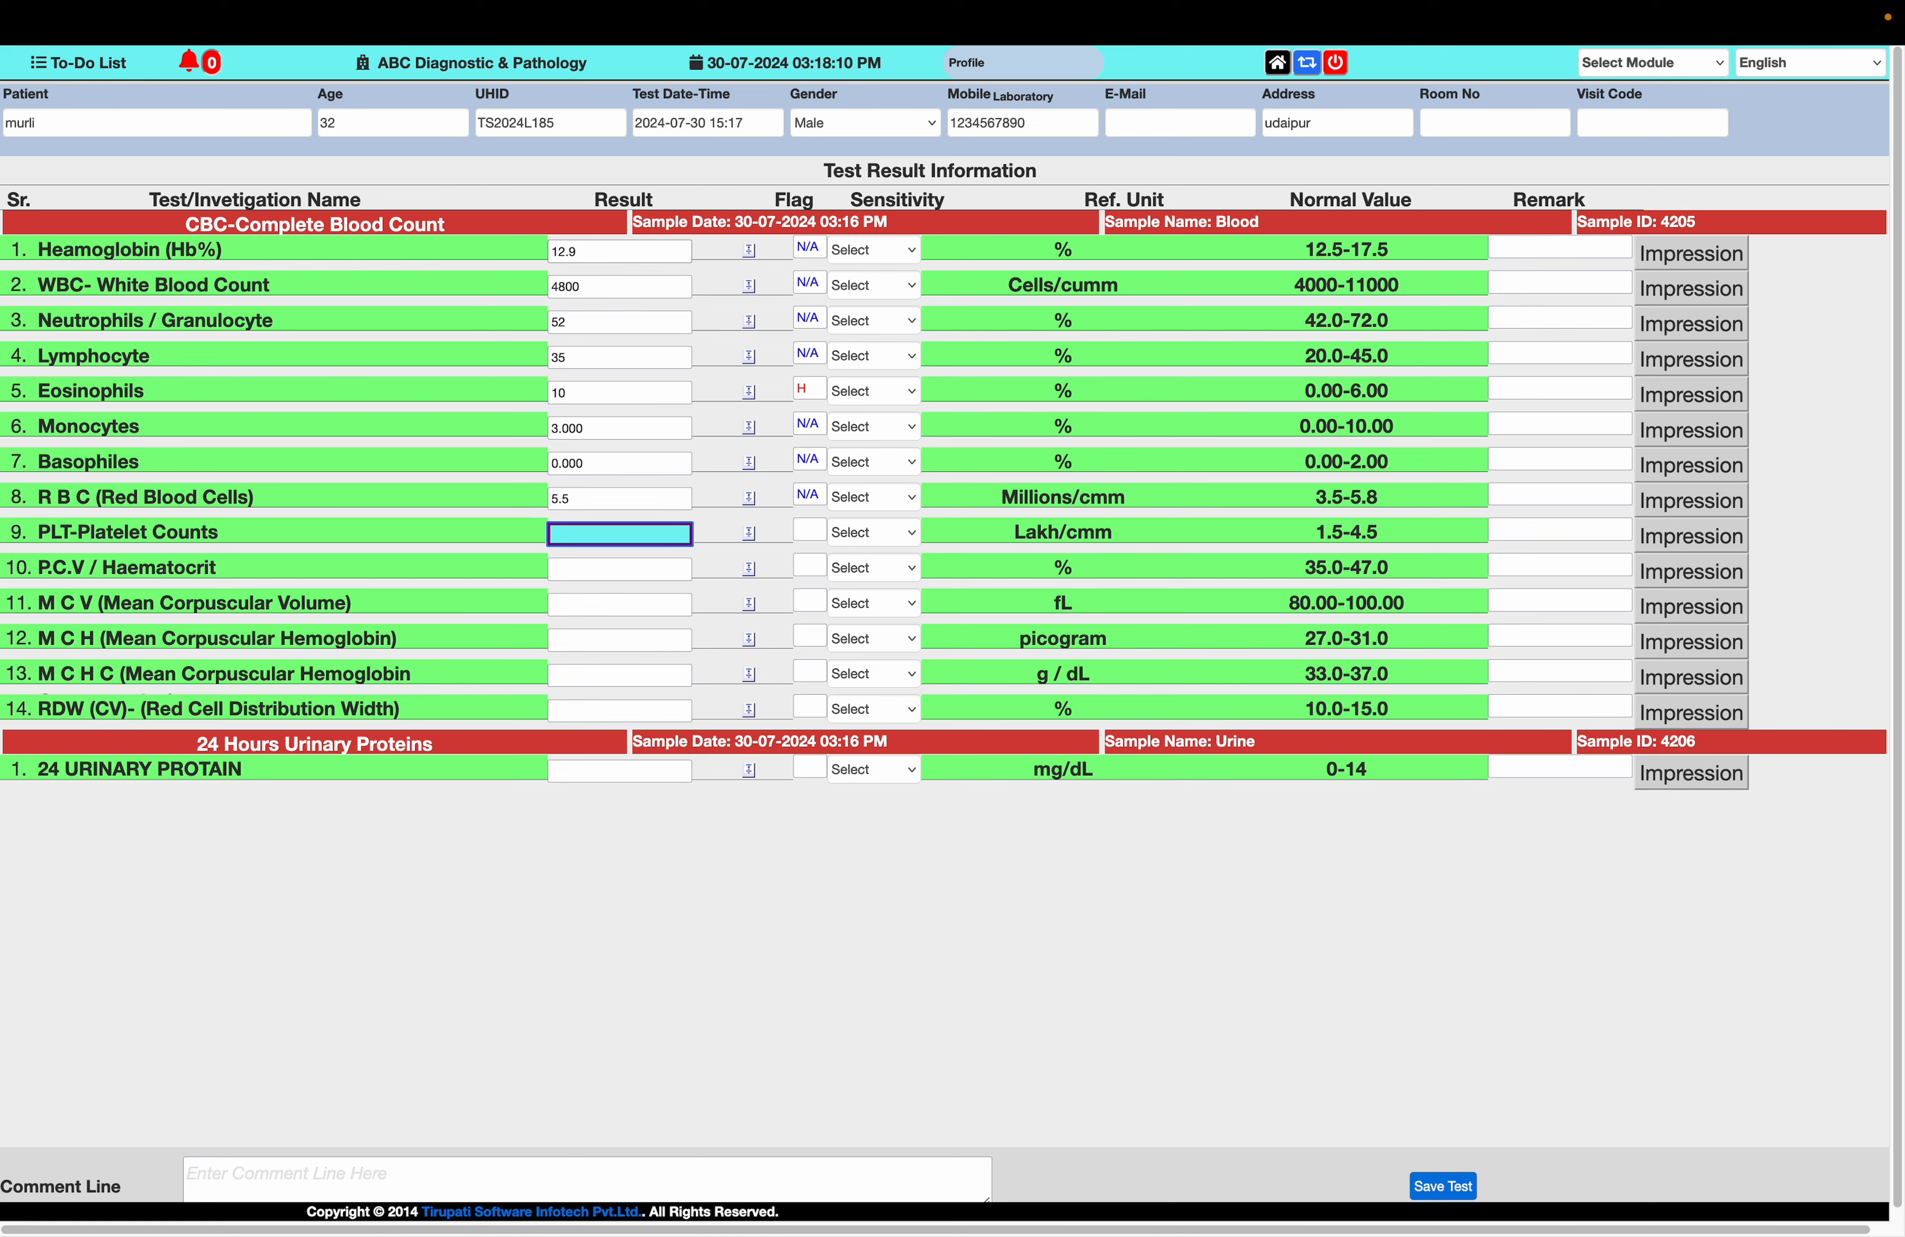
key("Tab")
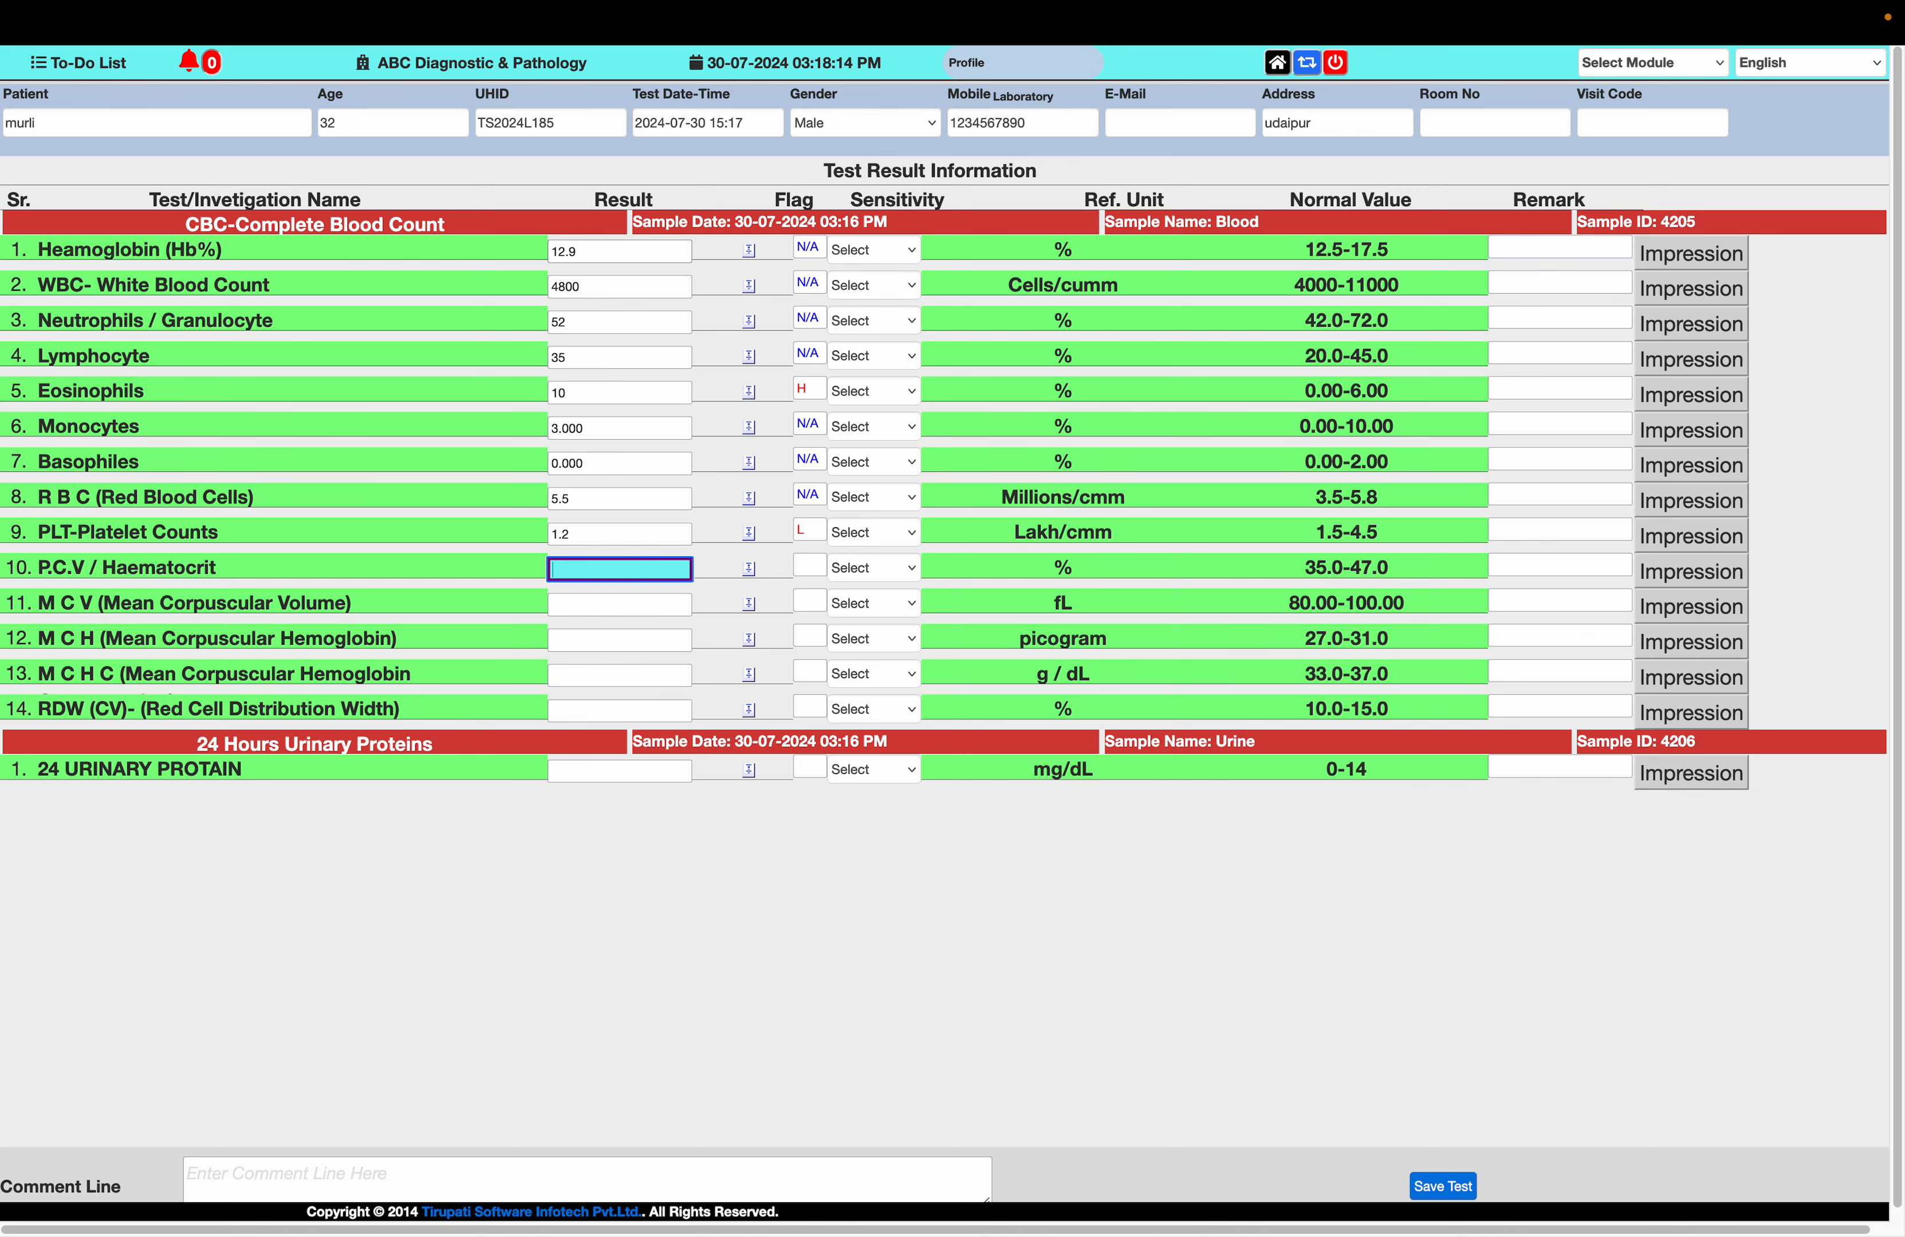
type("50")
key("Tab")
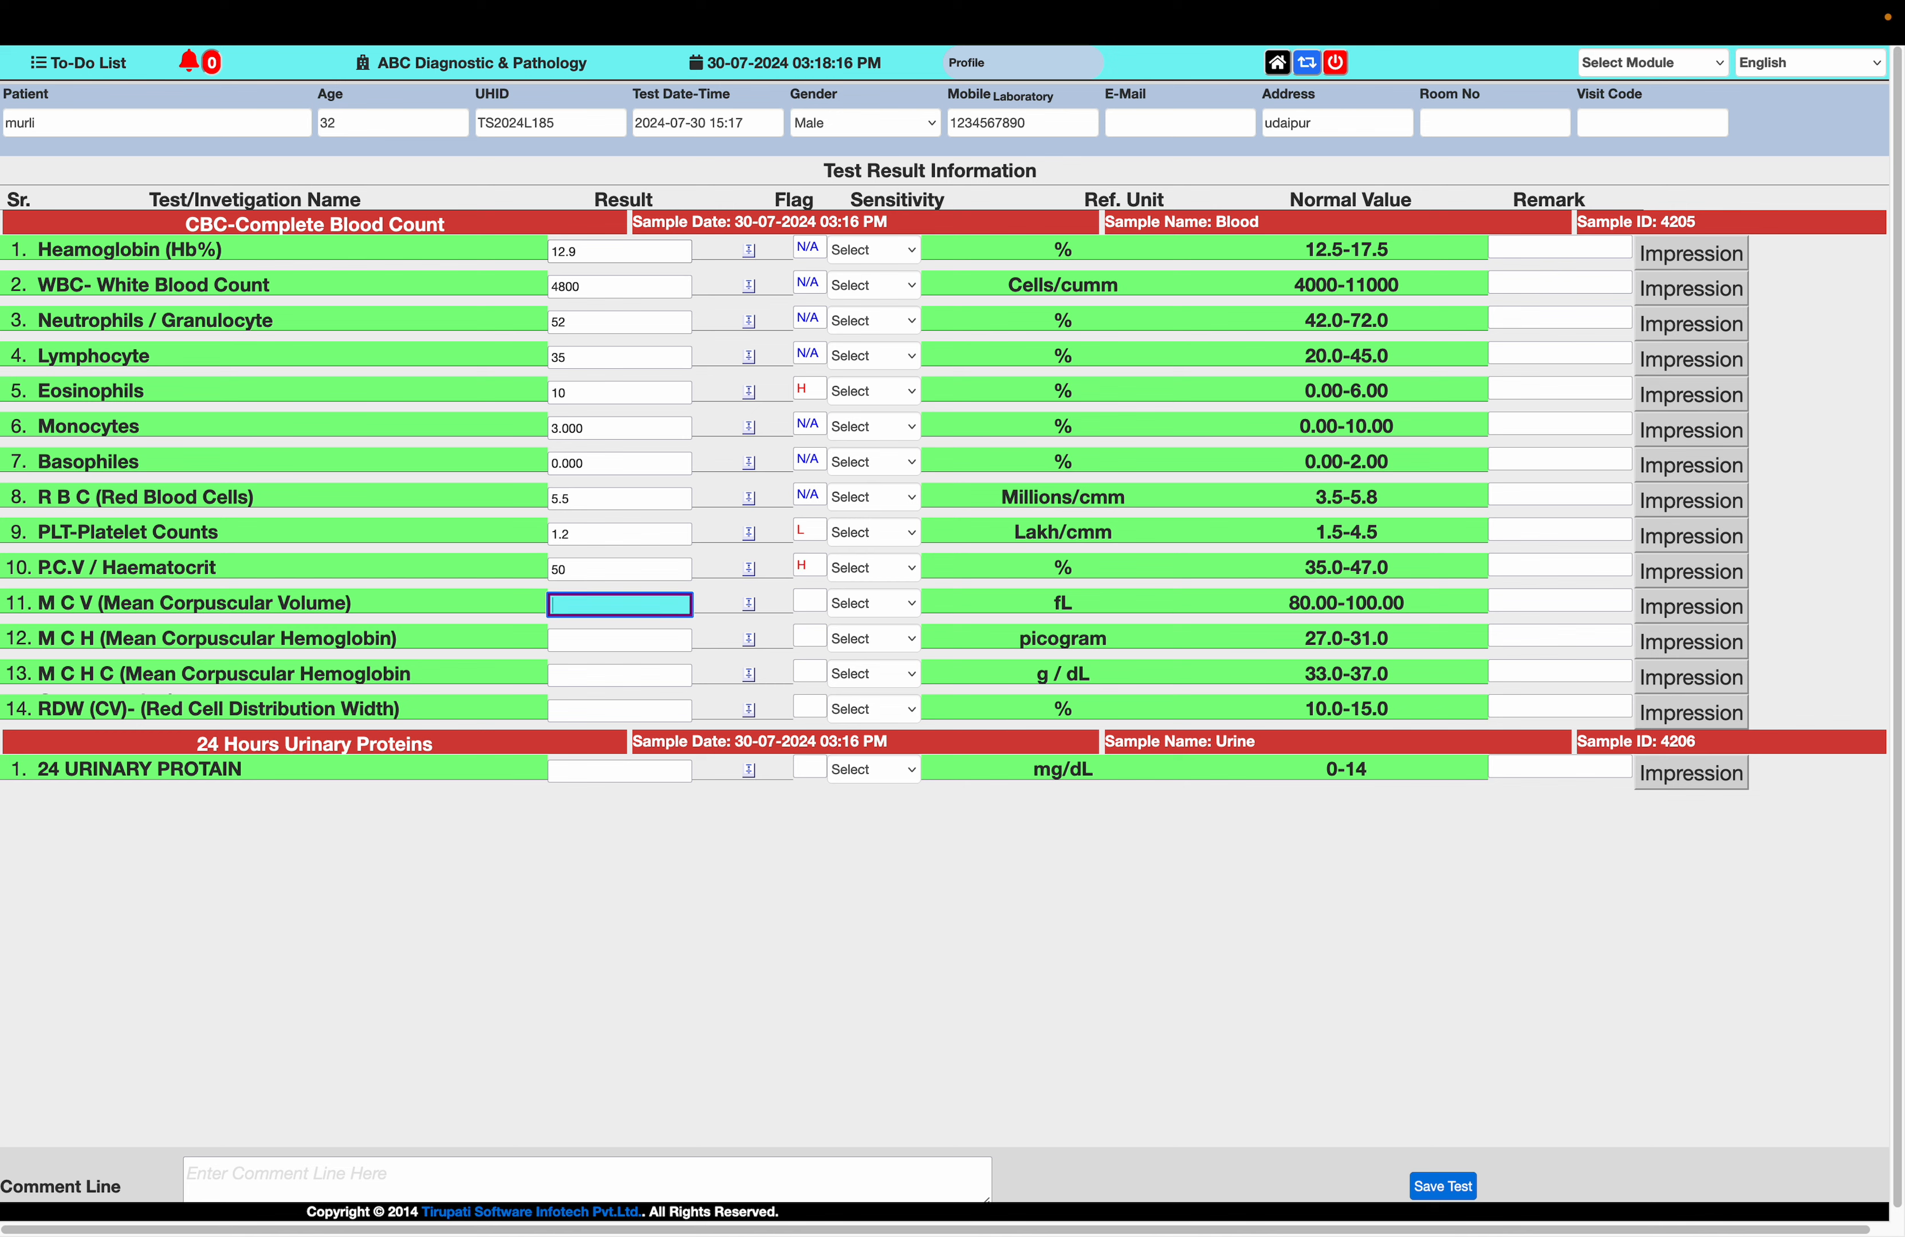
type("120")
key("Tab")
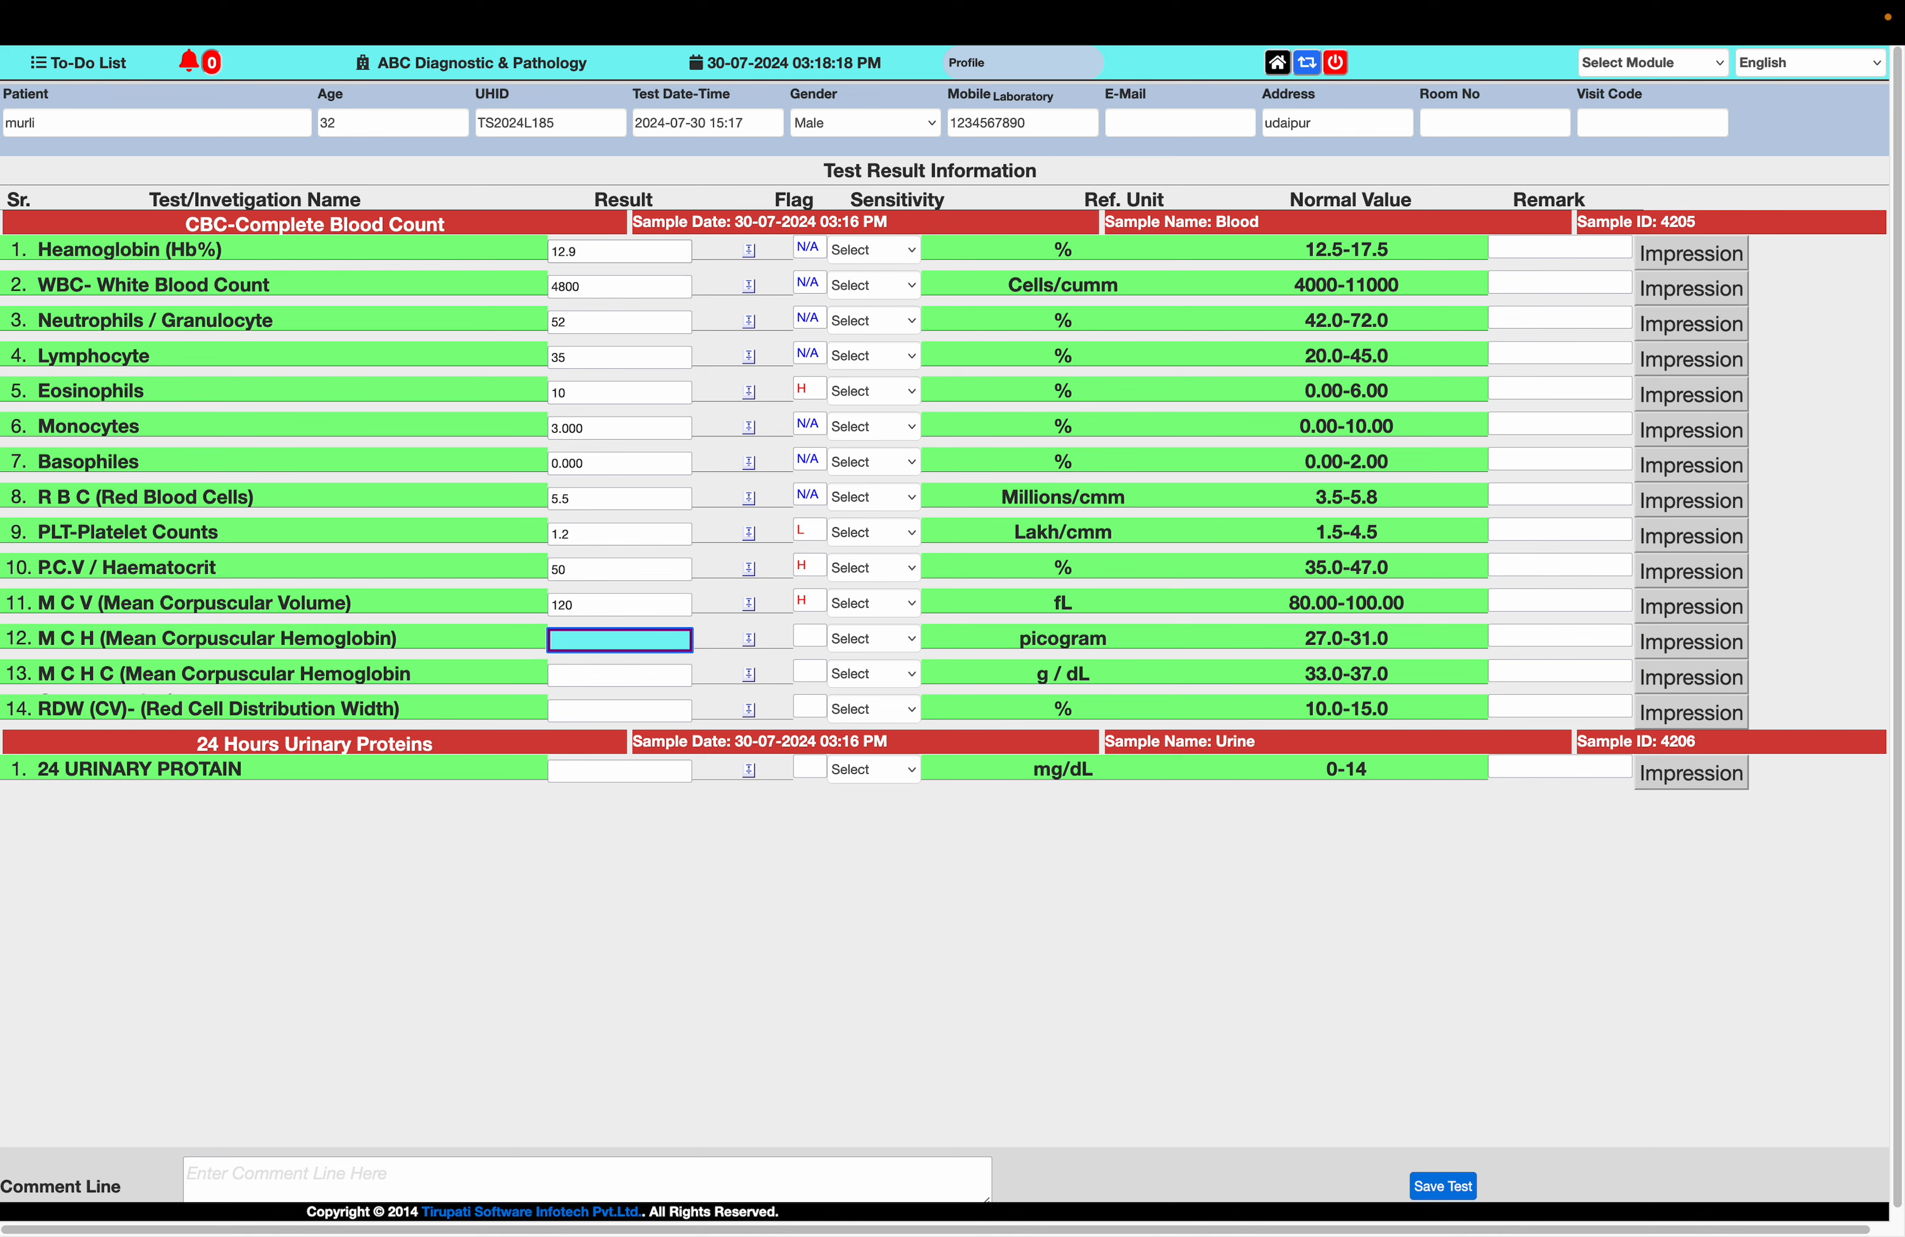
Enter results of 31 for M C H, 30 for M C H C and 30 for RDW (CV)
type("31")
key("Tab")
type("30")
key("Tab")
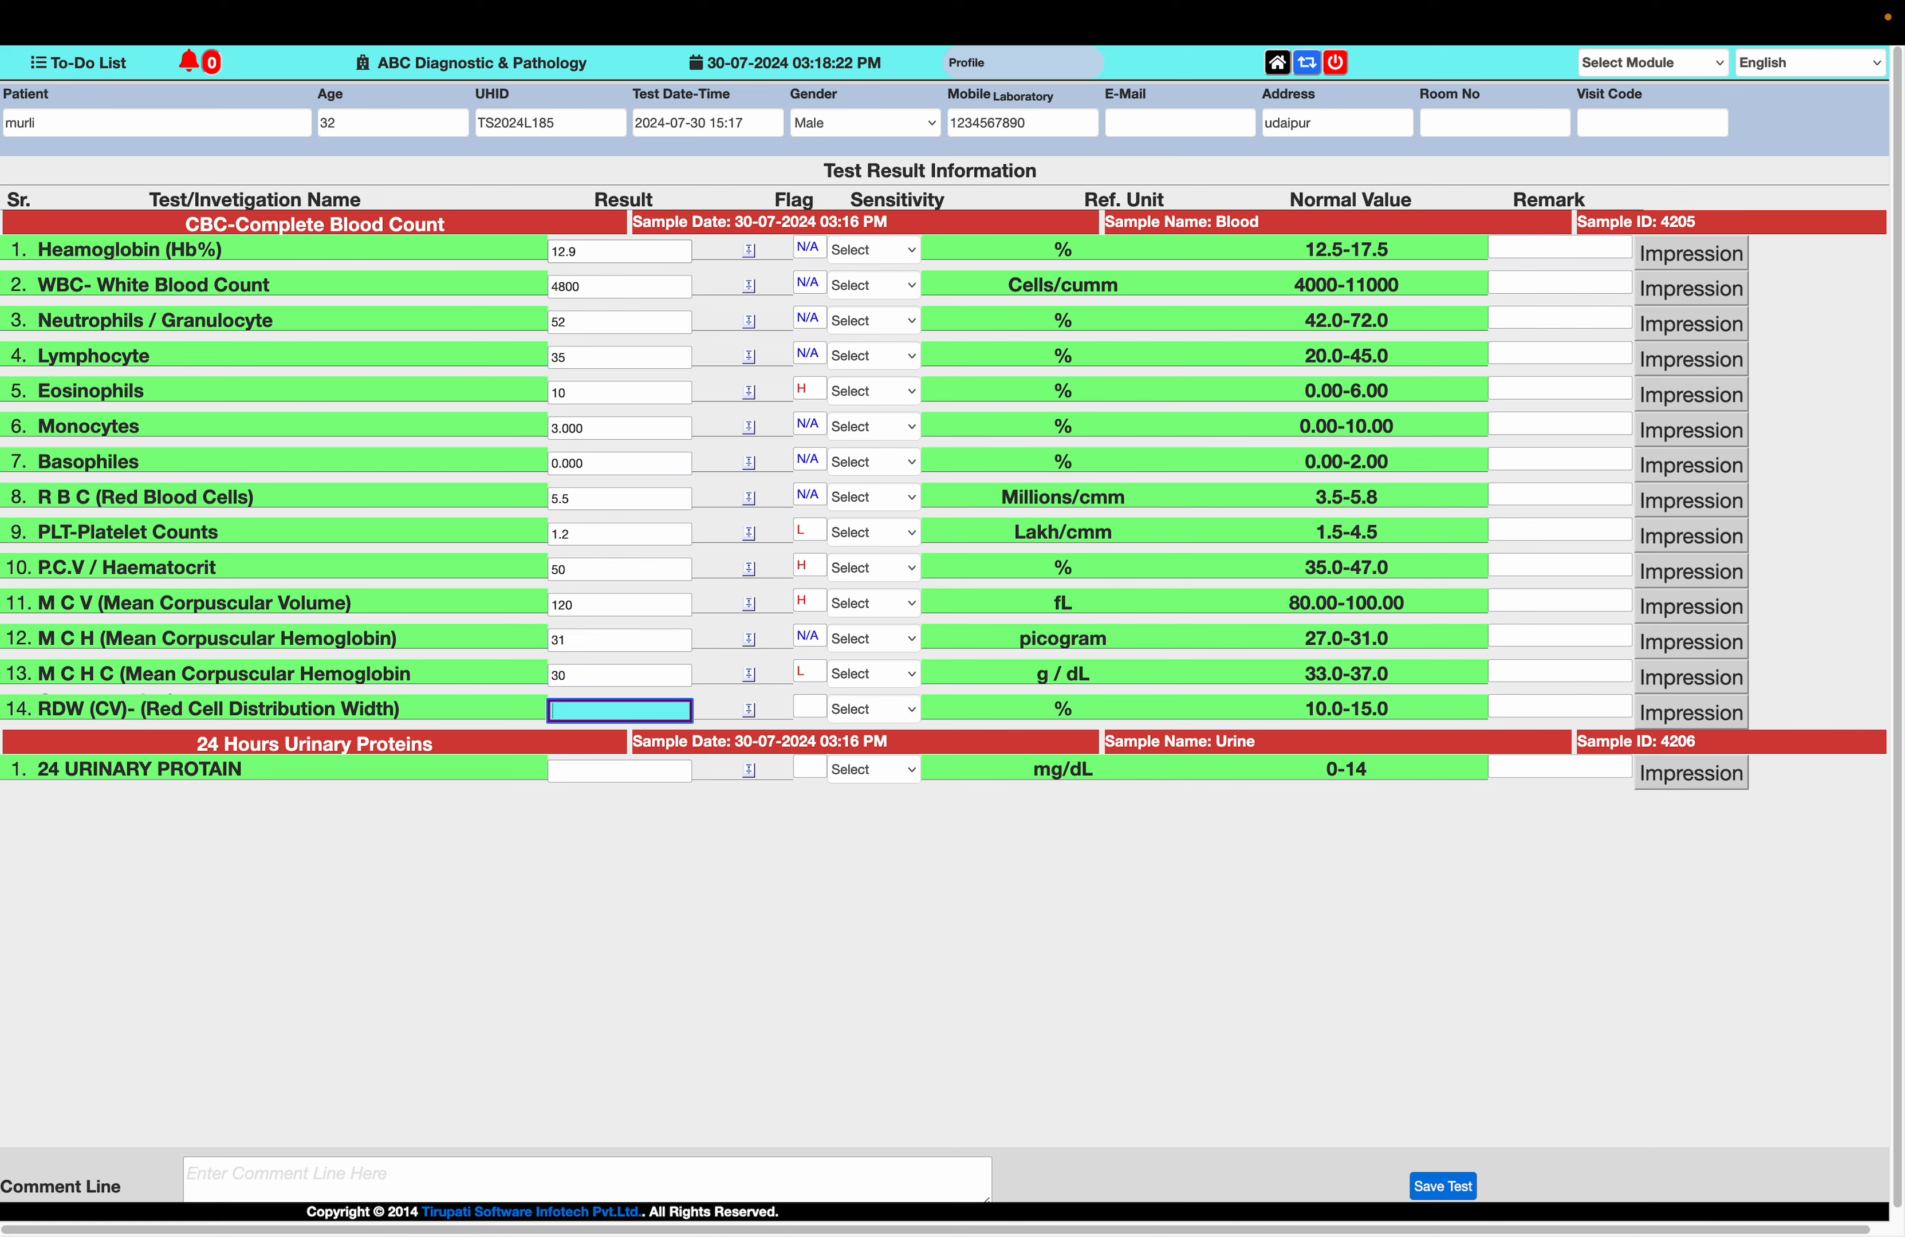
type("30")
key("Tab")
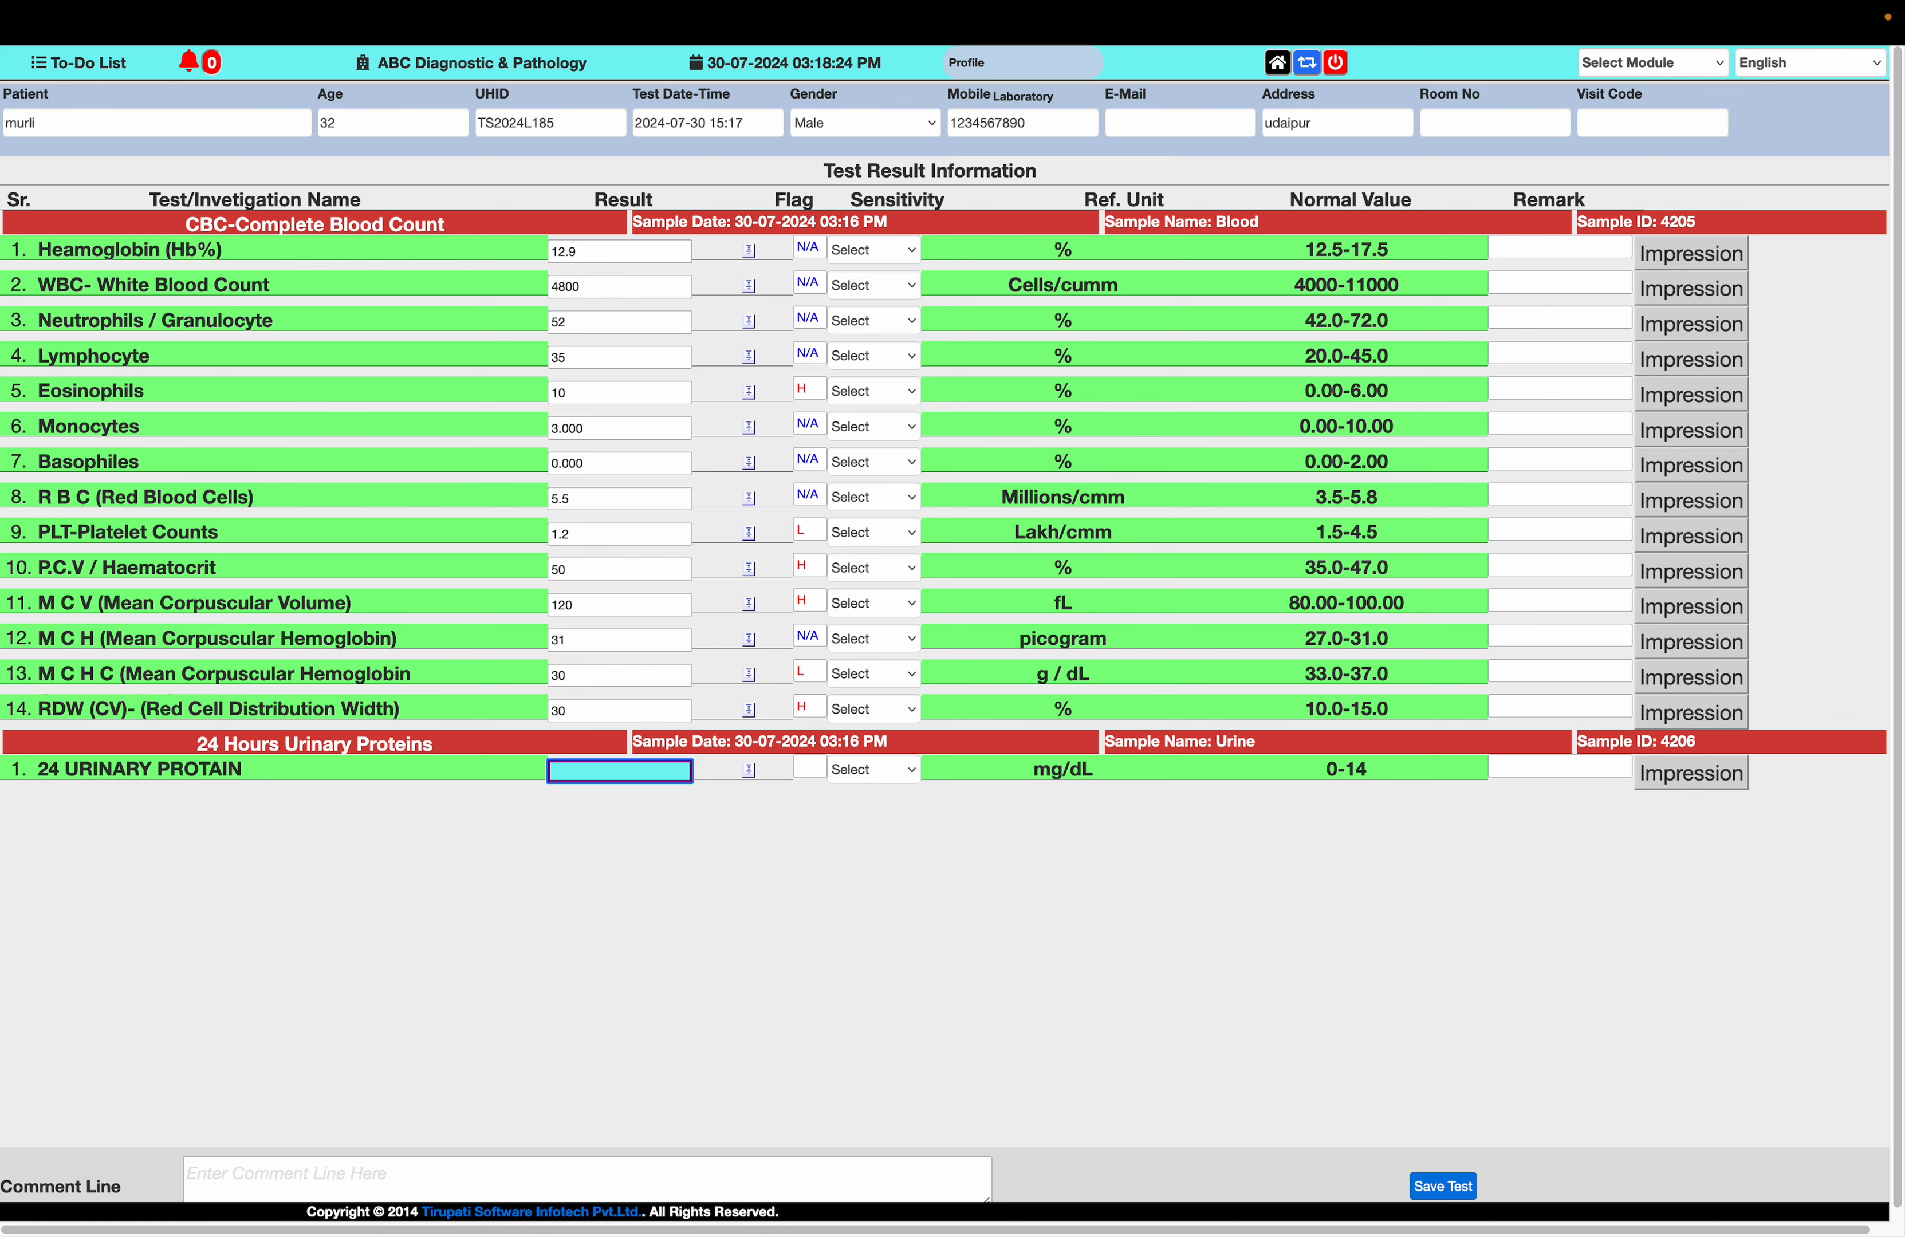
Enter a 24 URINARY PROTAIN result of 10 and save the patient's test results
type("10")
key("Tab")
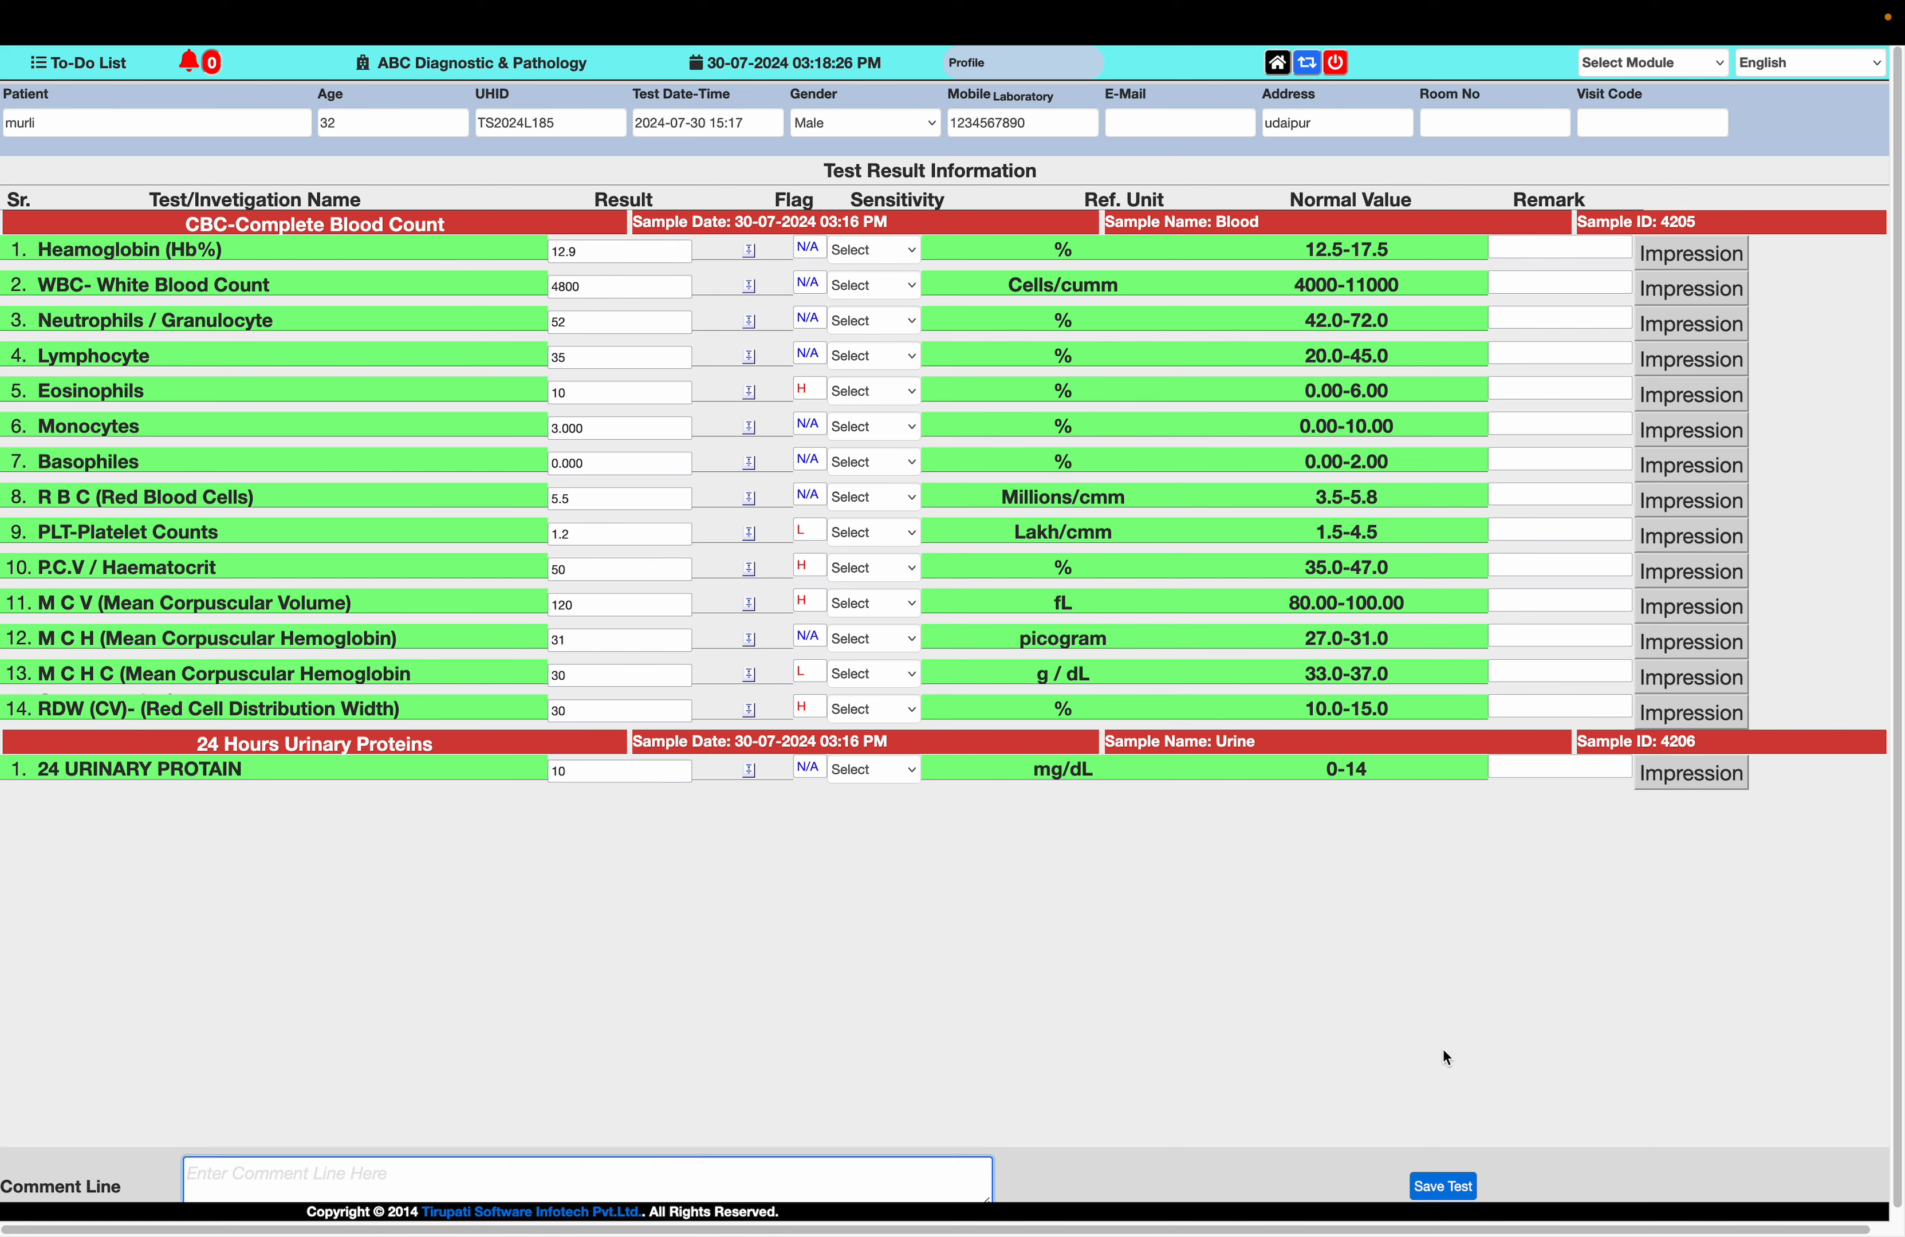
left_click(1440, 1196)
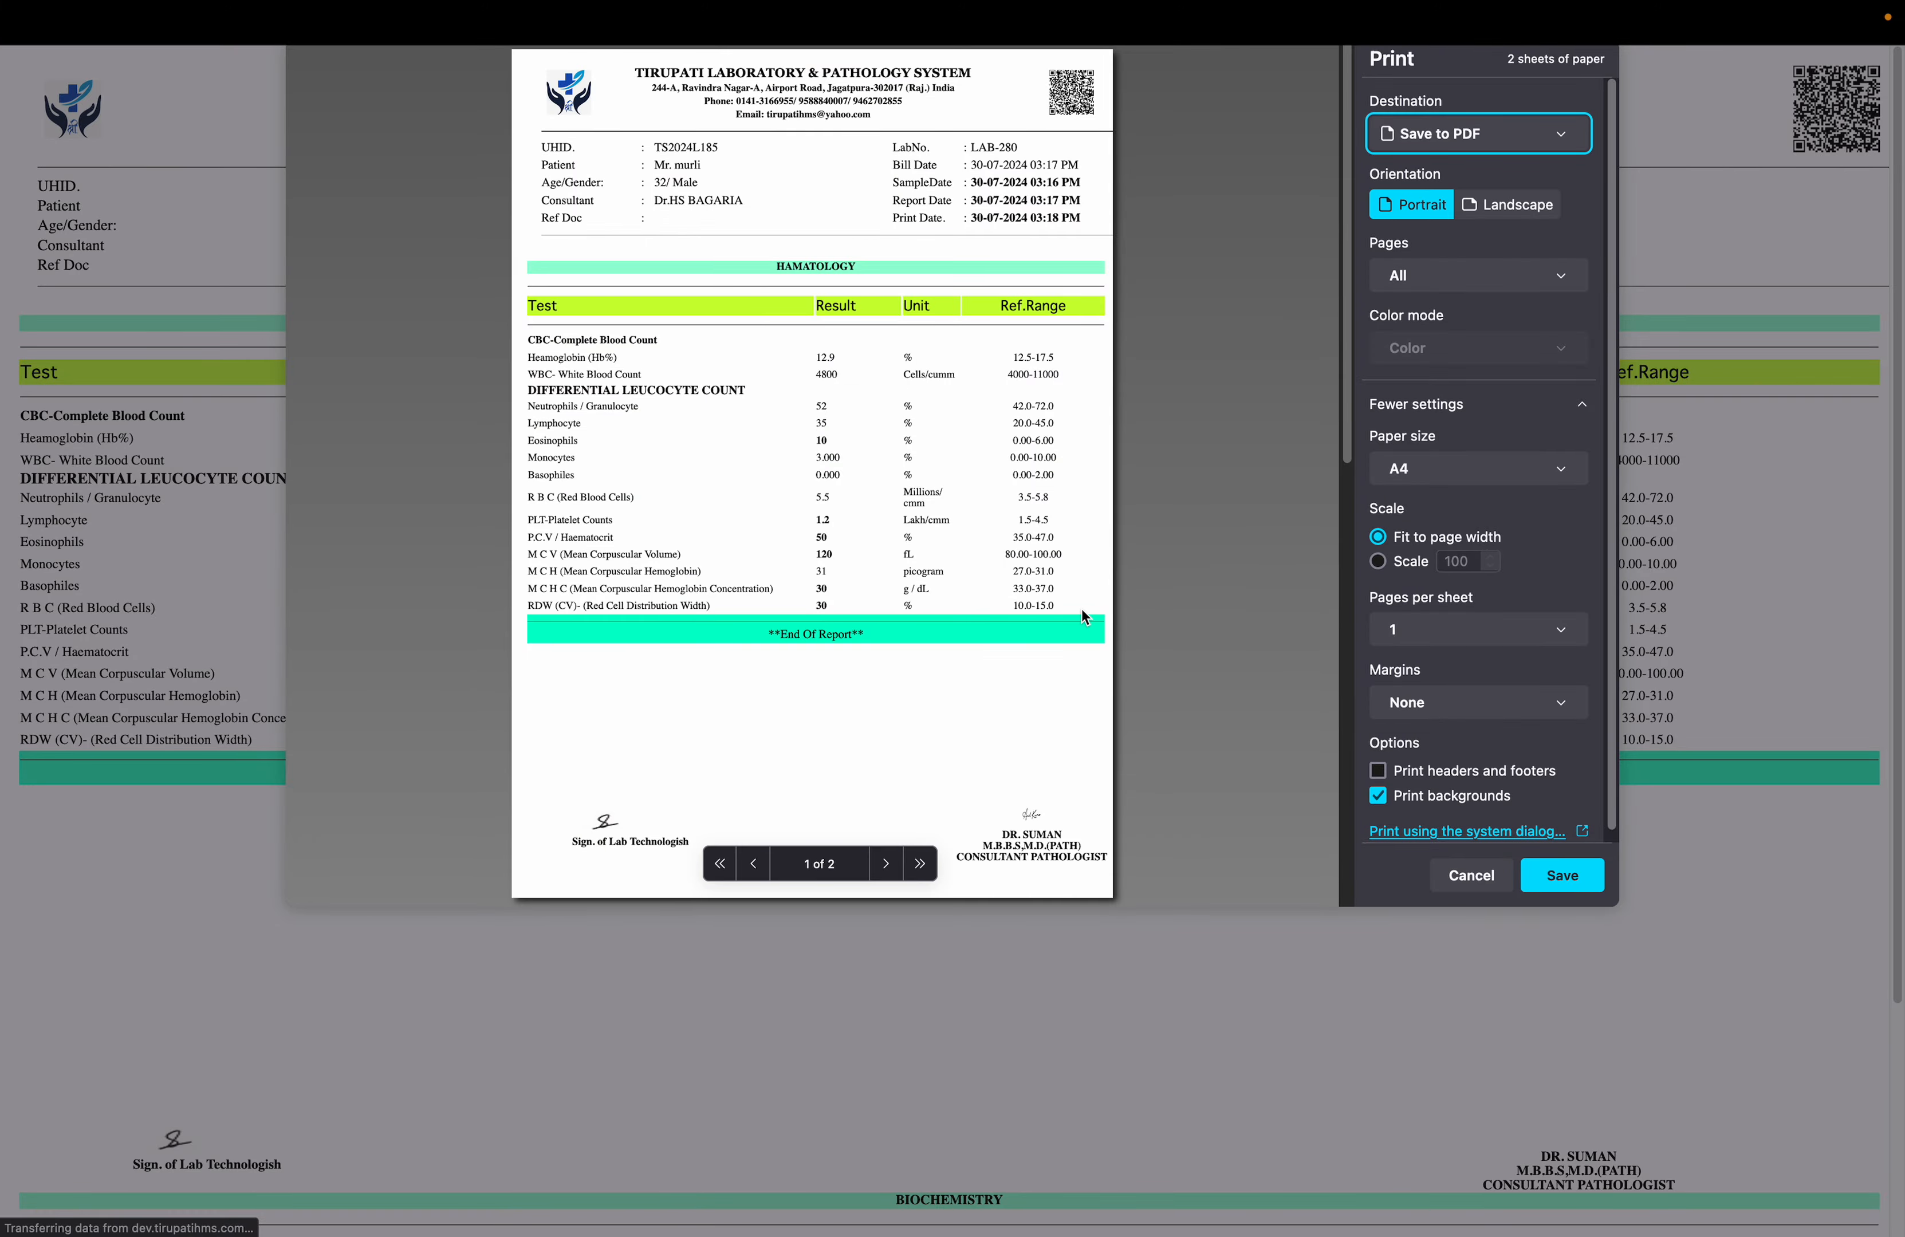
Review the haematology and biochemistry pages of the lab report in the print preview, and close the preview without saving
scroll(1086, 619, "down", 3)
scroll(1086, 619, "down", 3)
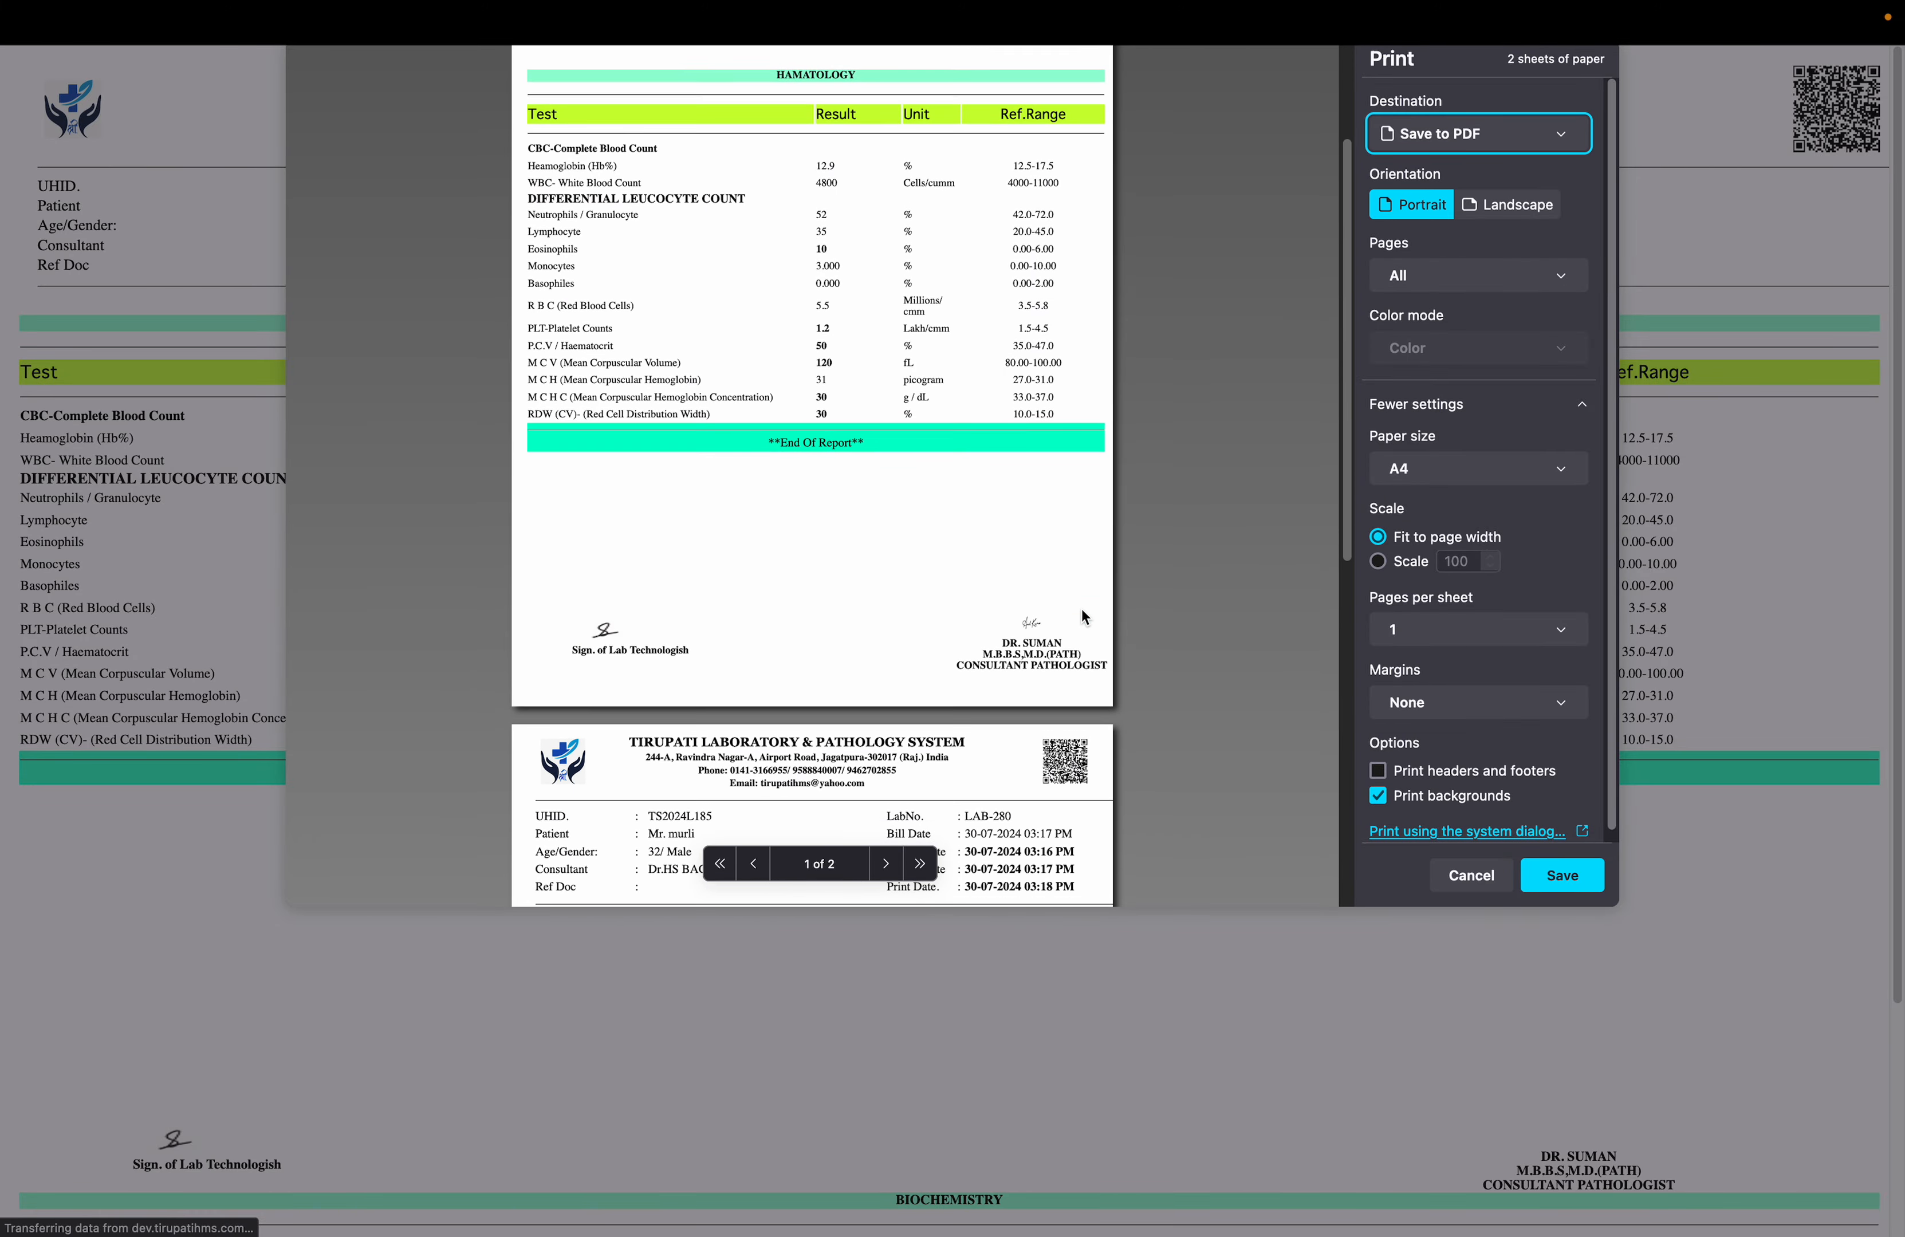
scroll(1084, 617, "down", 4)
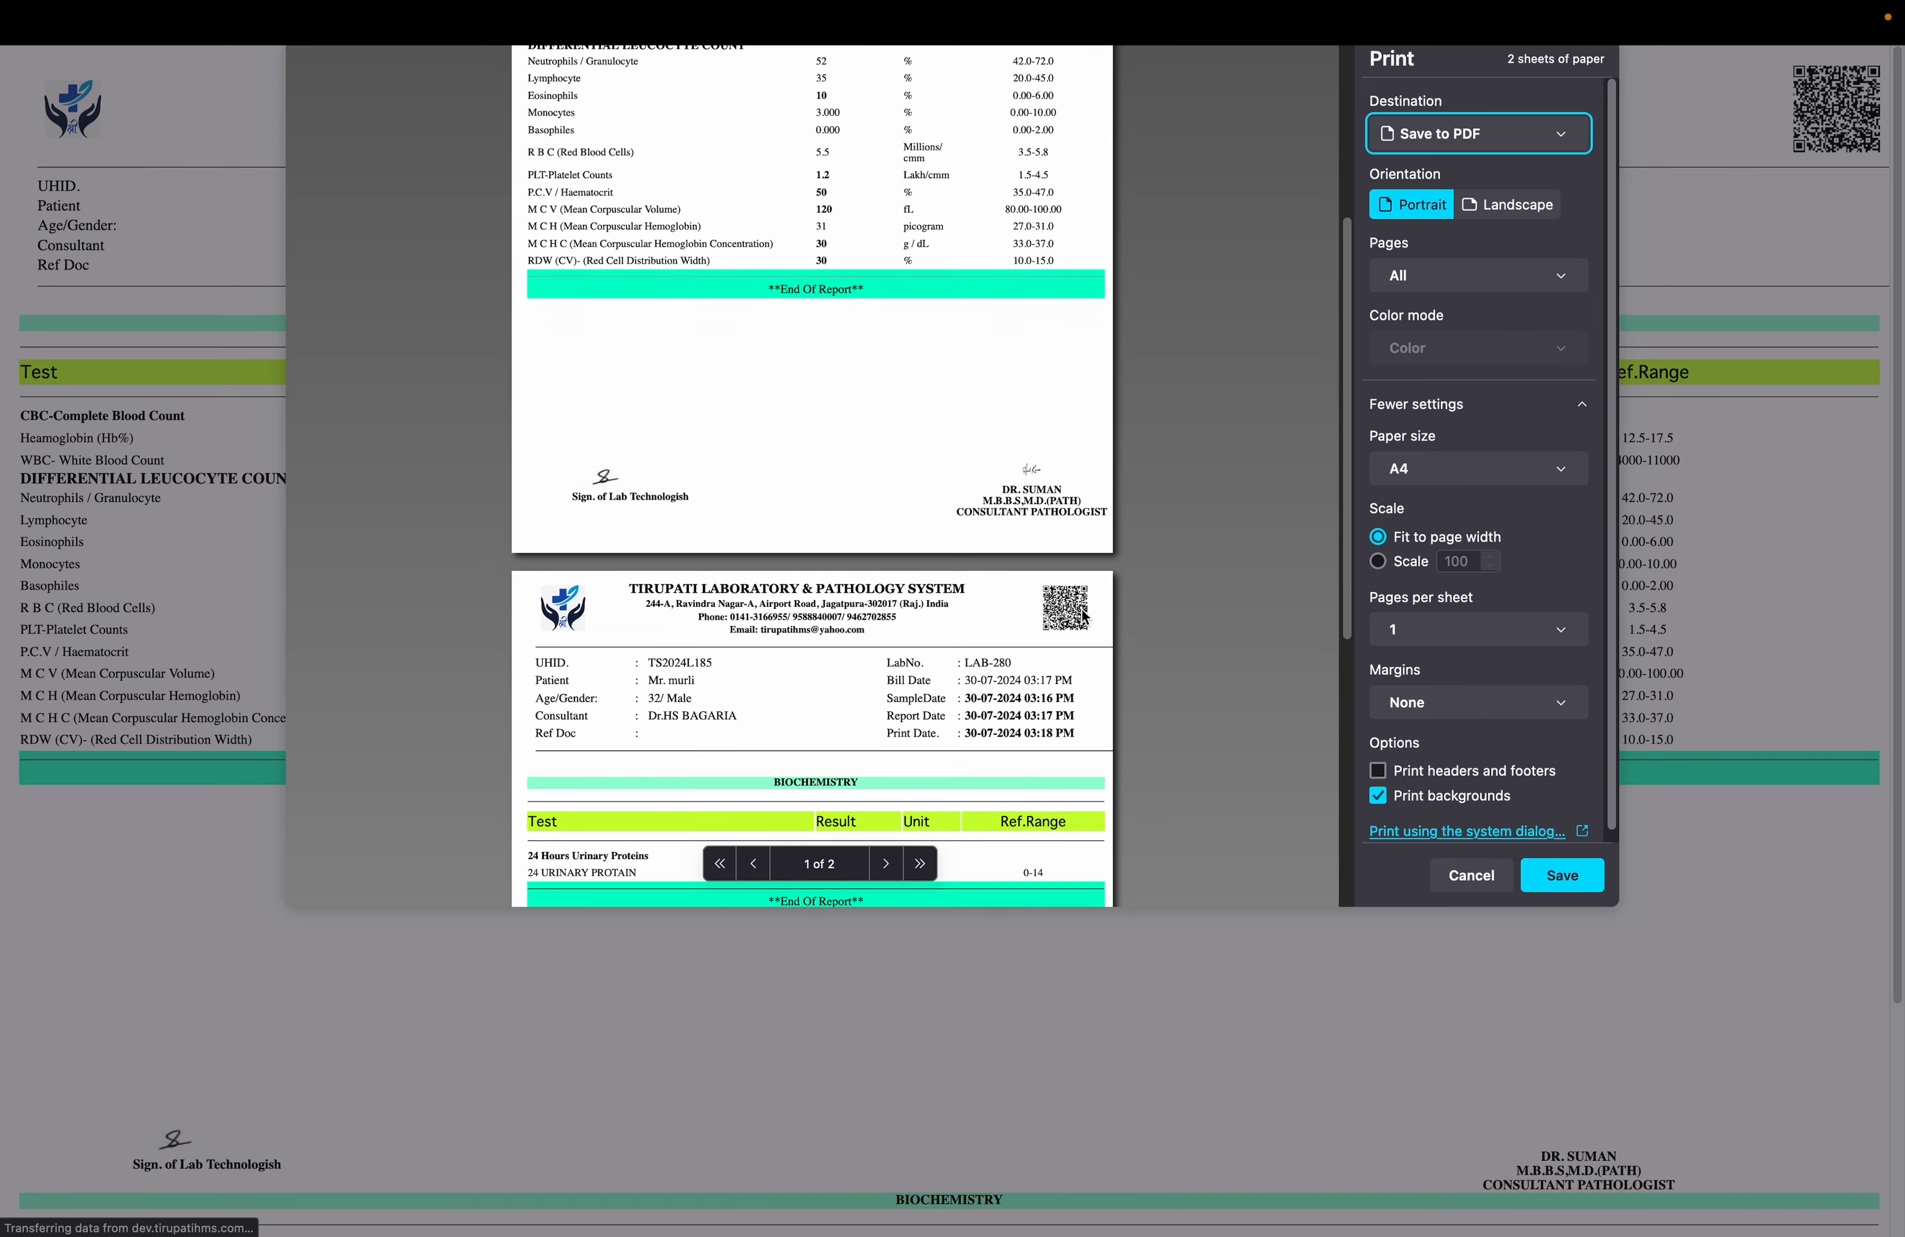
scroll(1084, 617, "down", 5)
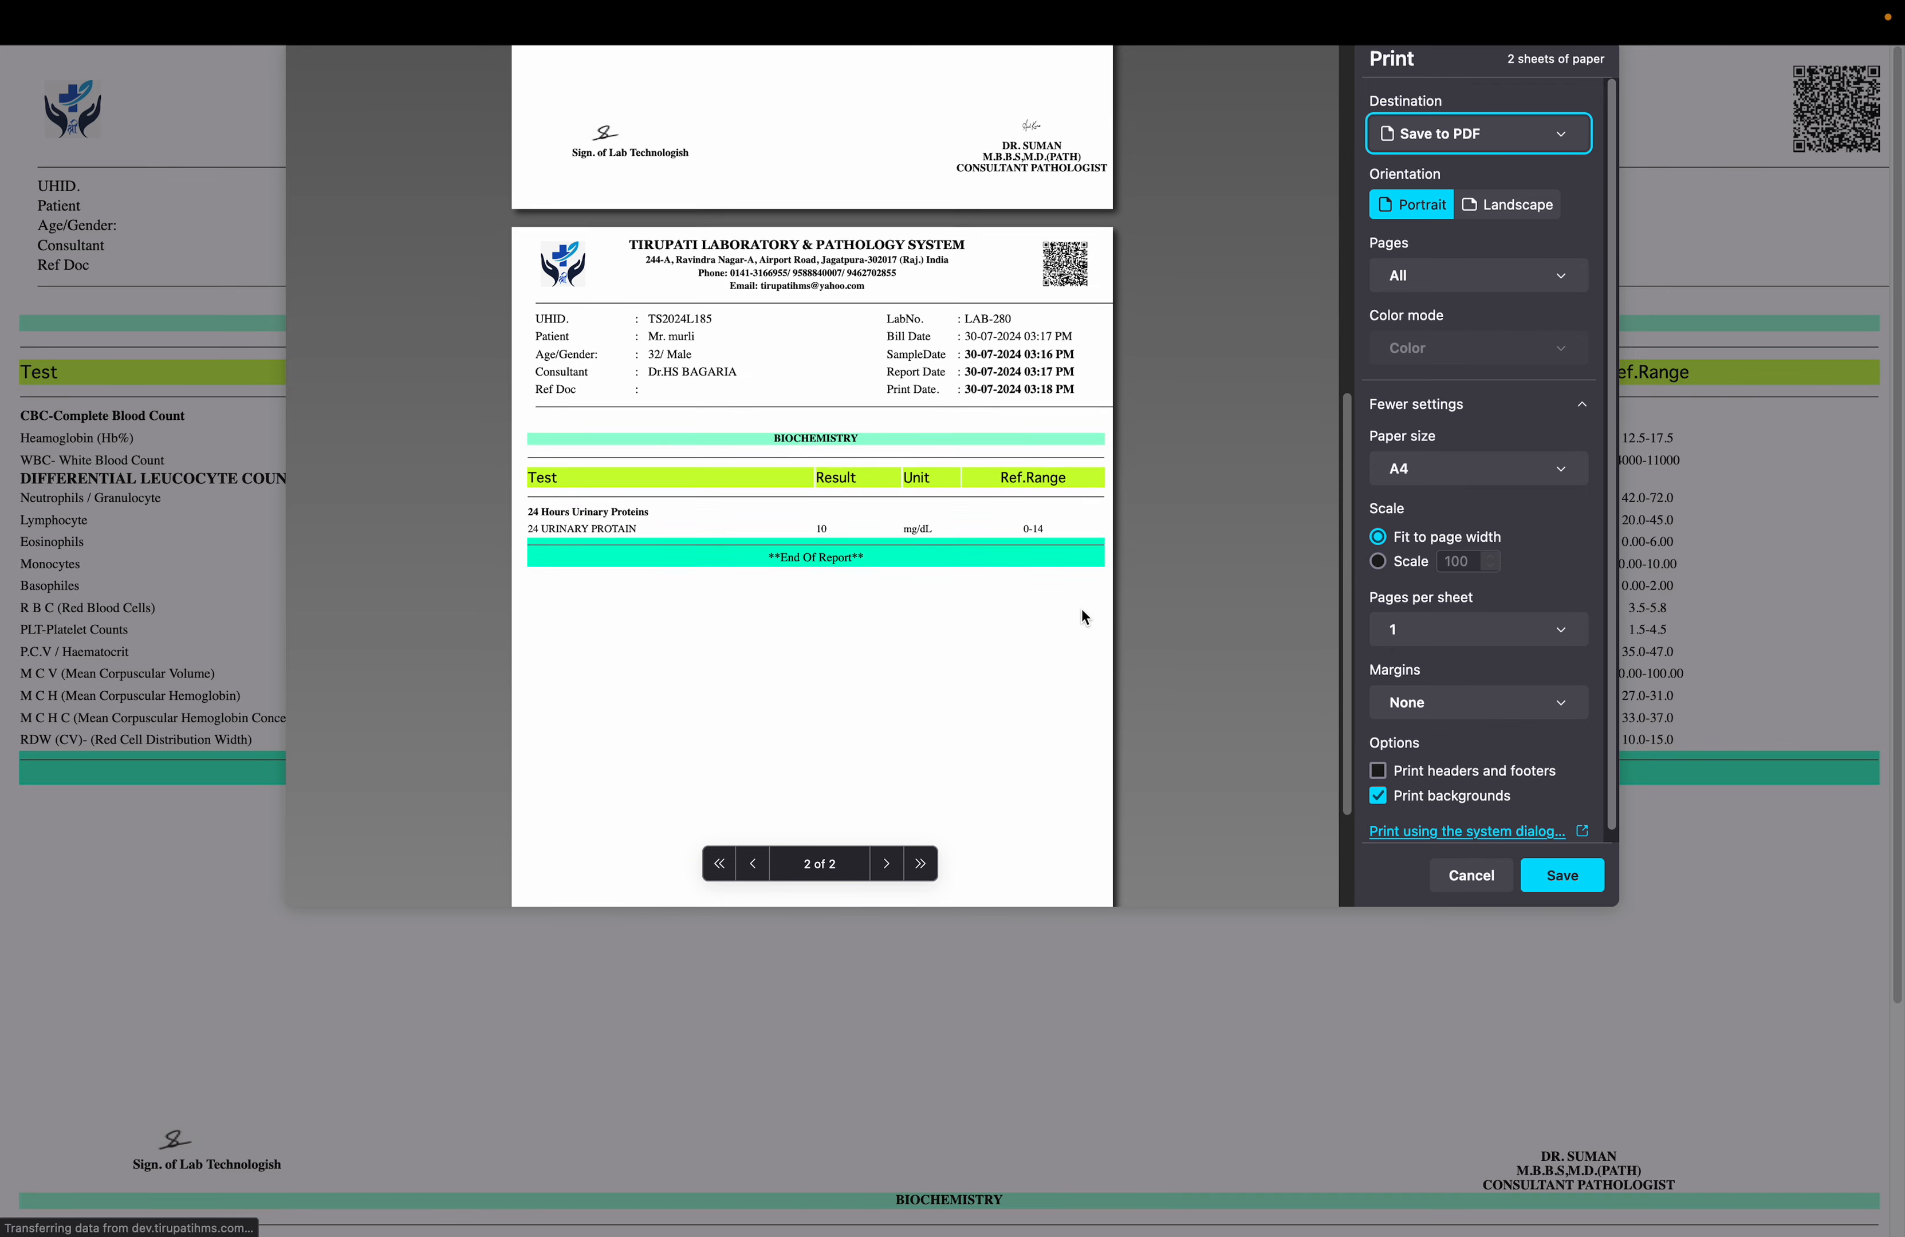
left_click(1471, 876)
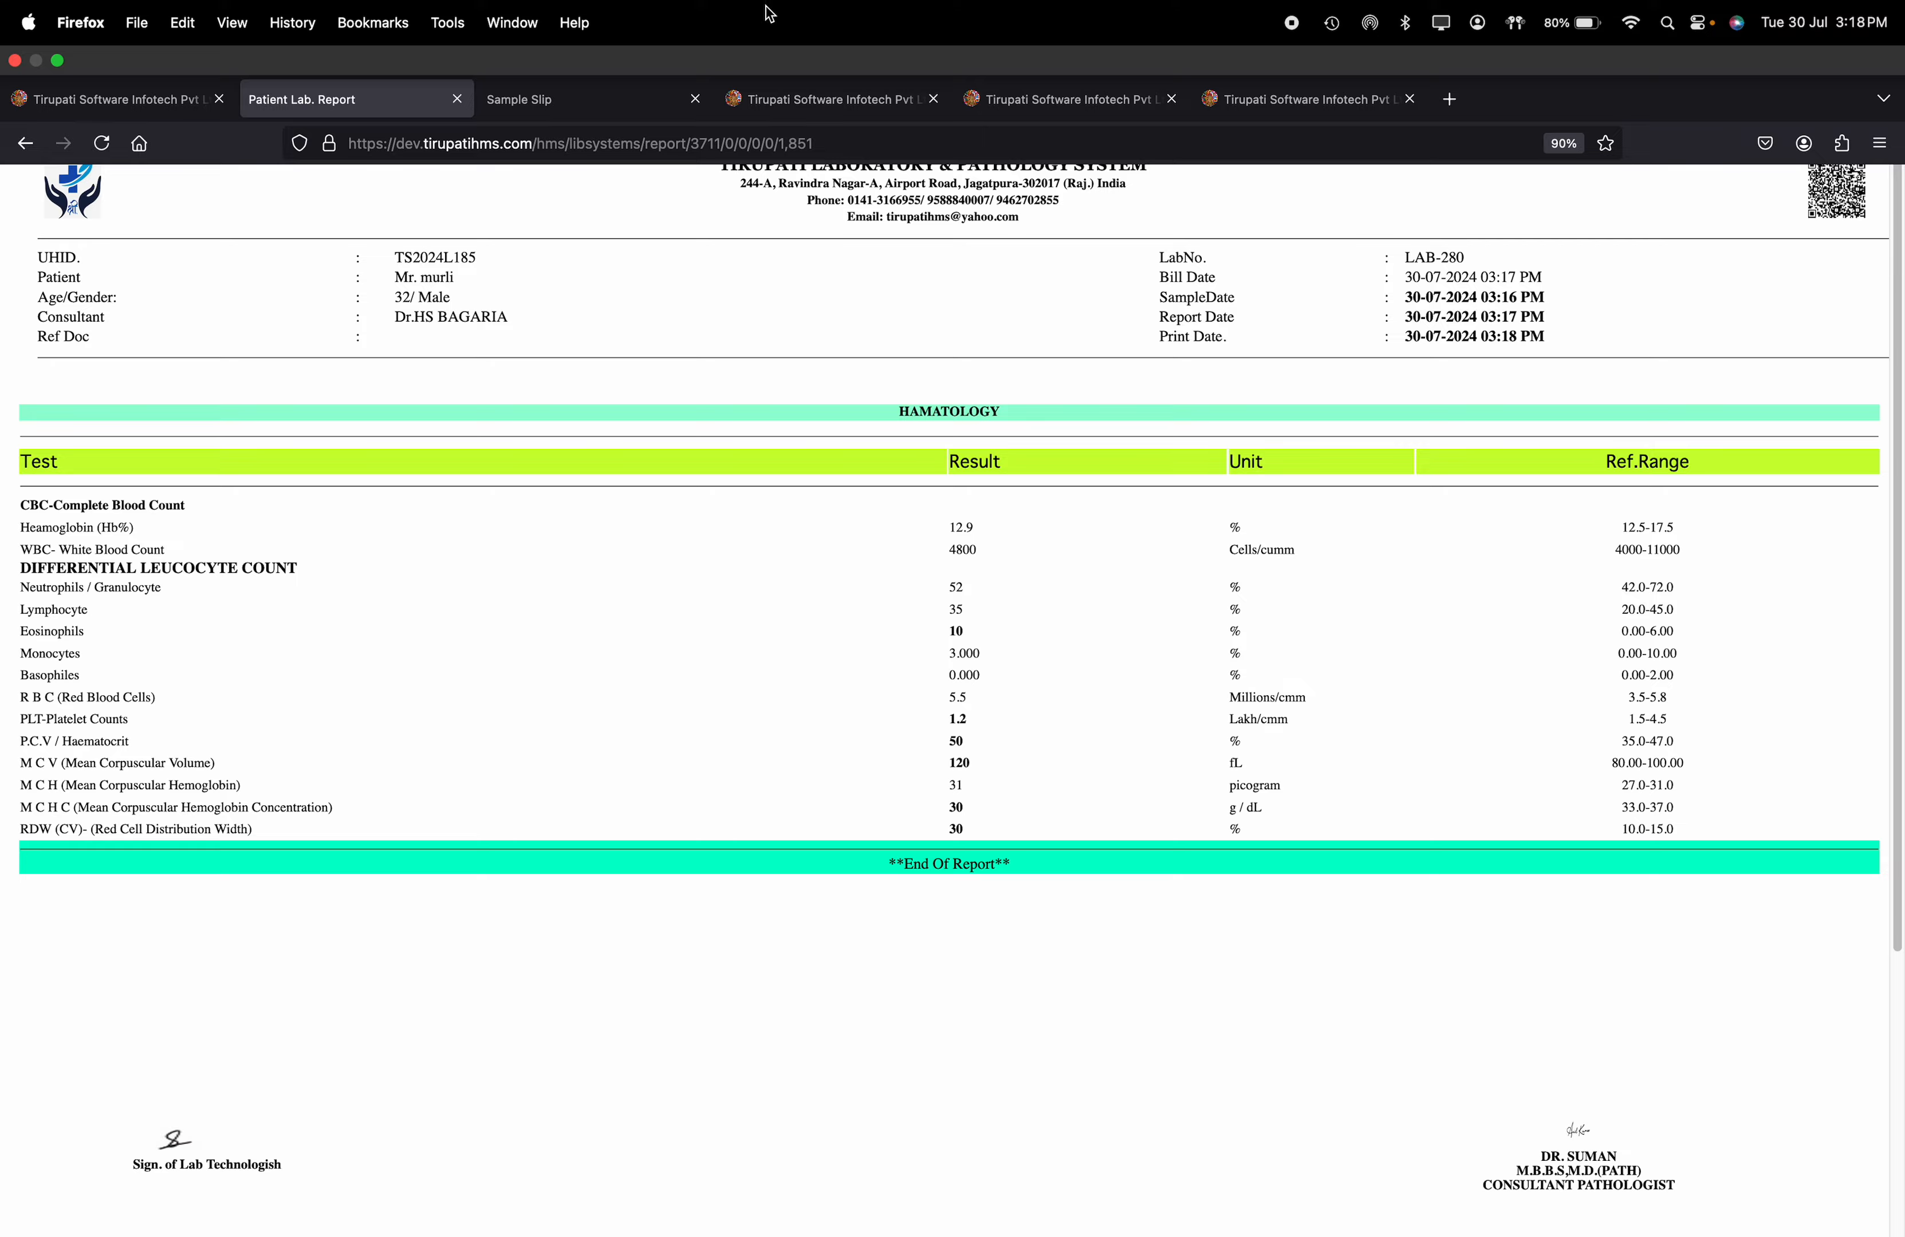
Close the lab report, sample slip and extra test procedure tabs, and log out of the laboratory profile from the home page
left_click(458, 70)
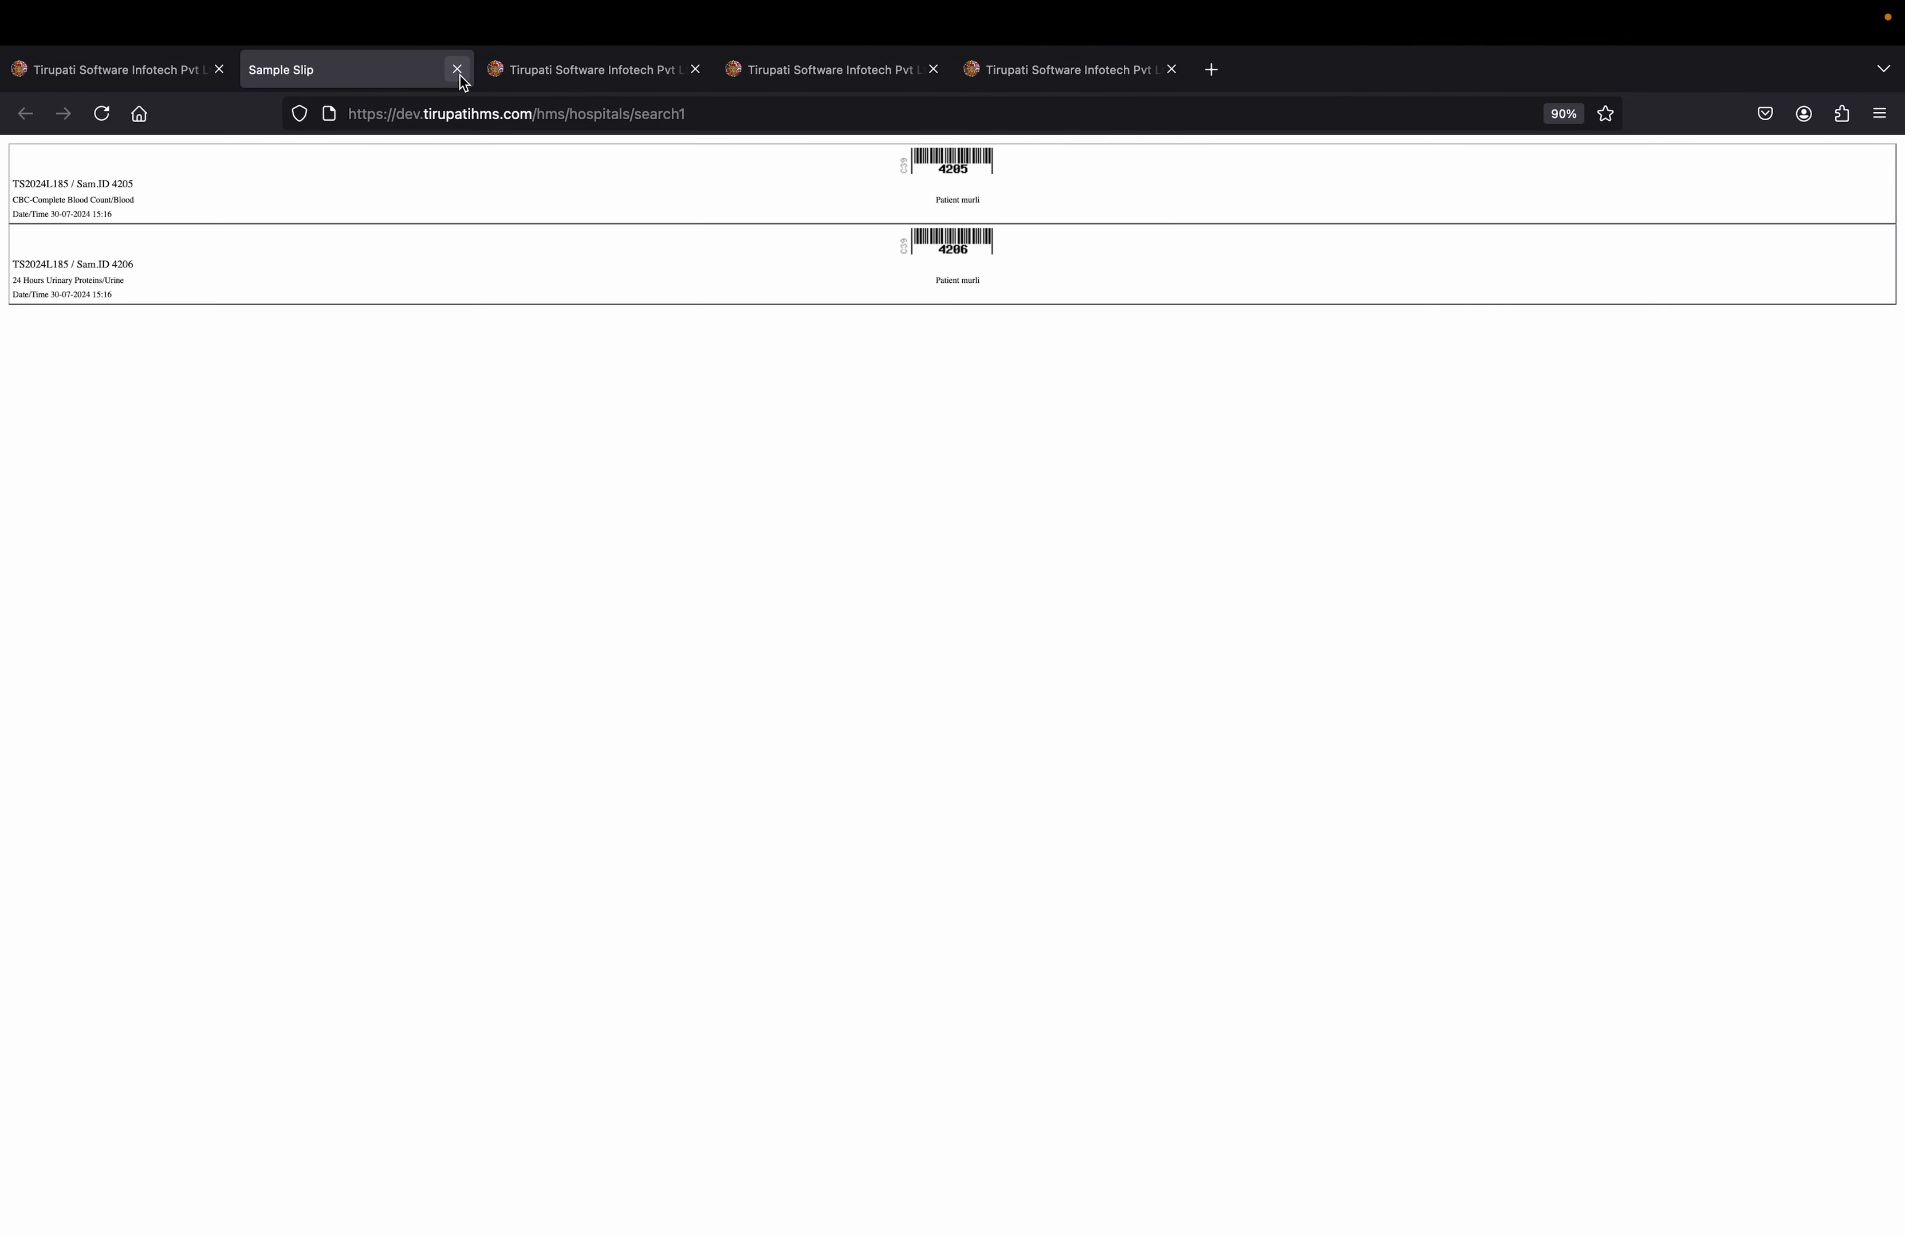
left_click(457, 70)
left_click(457, 69)
left_click(457, 70)
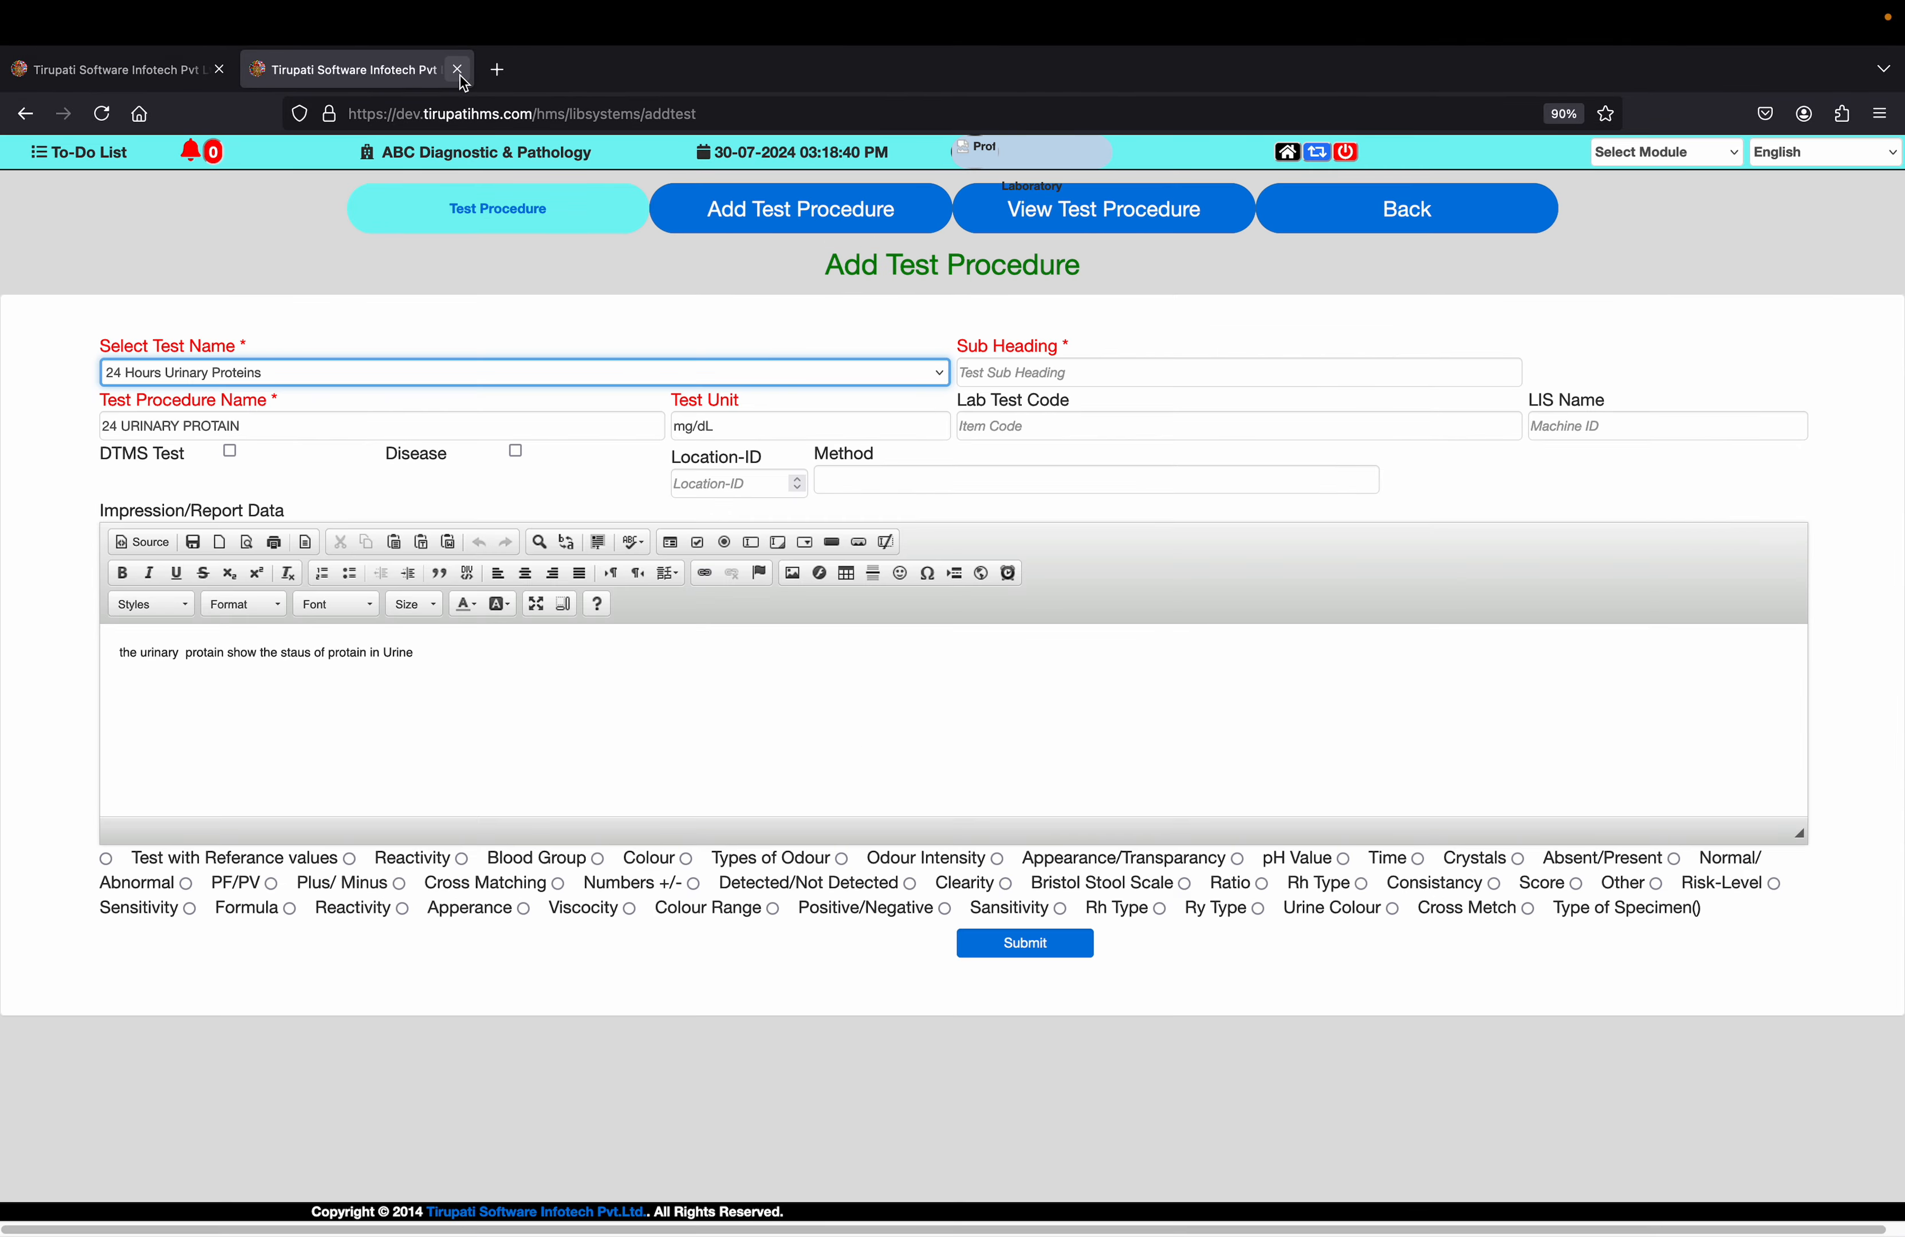
left_click(457, 70)
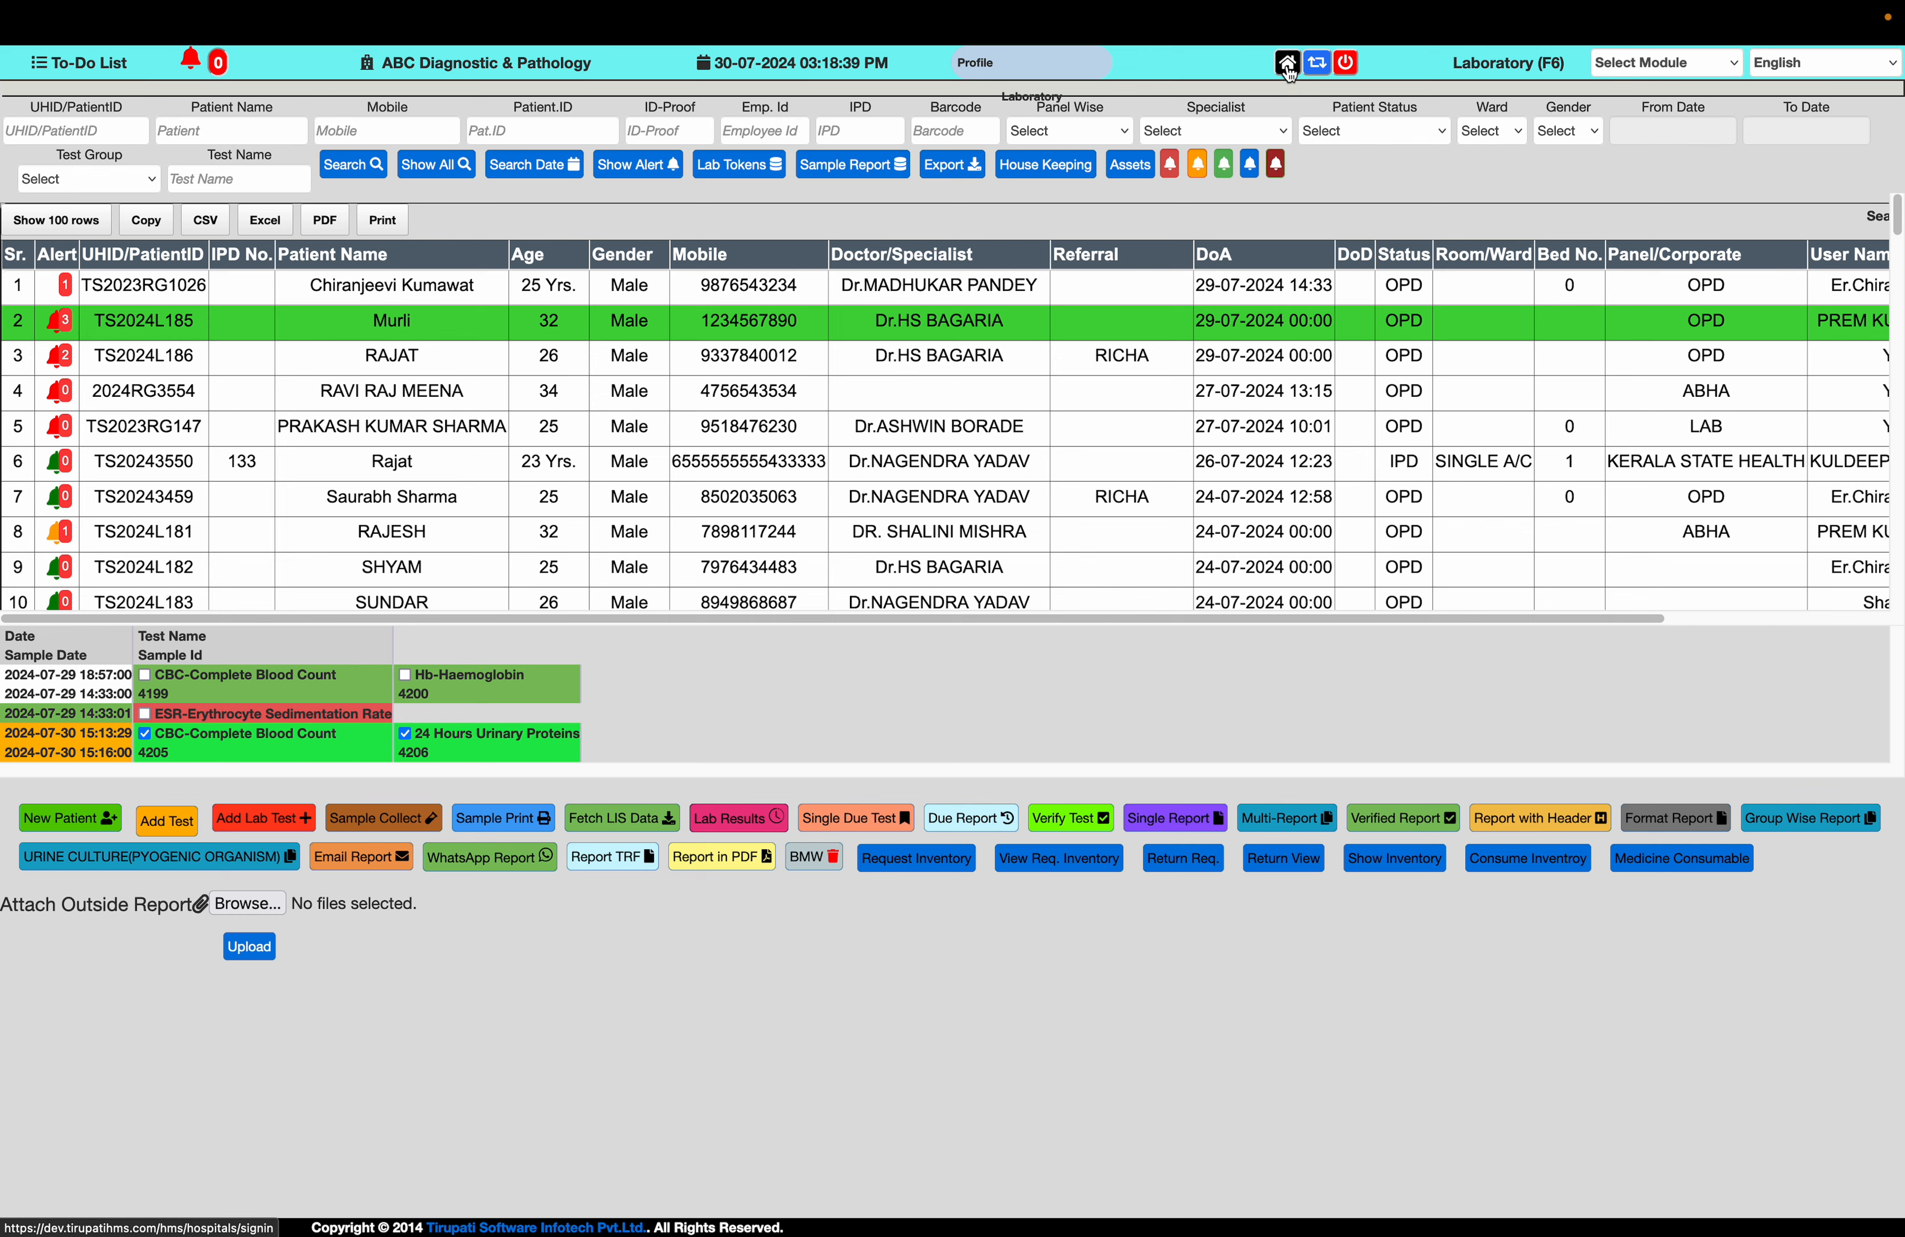
left_click(1287, 64)
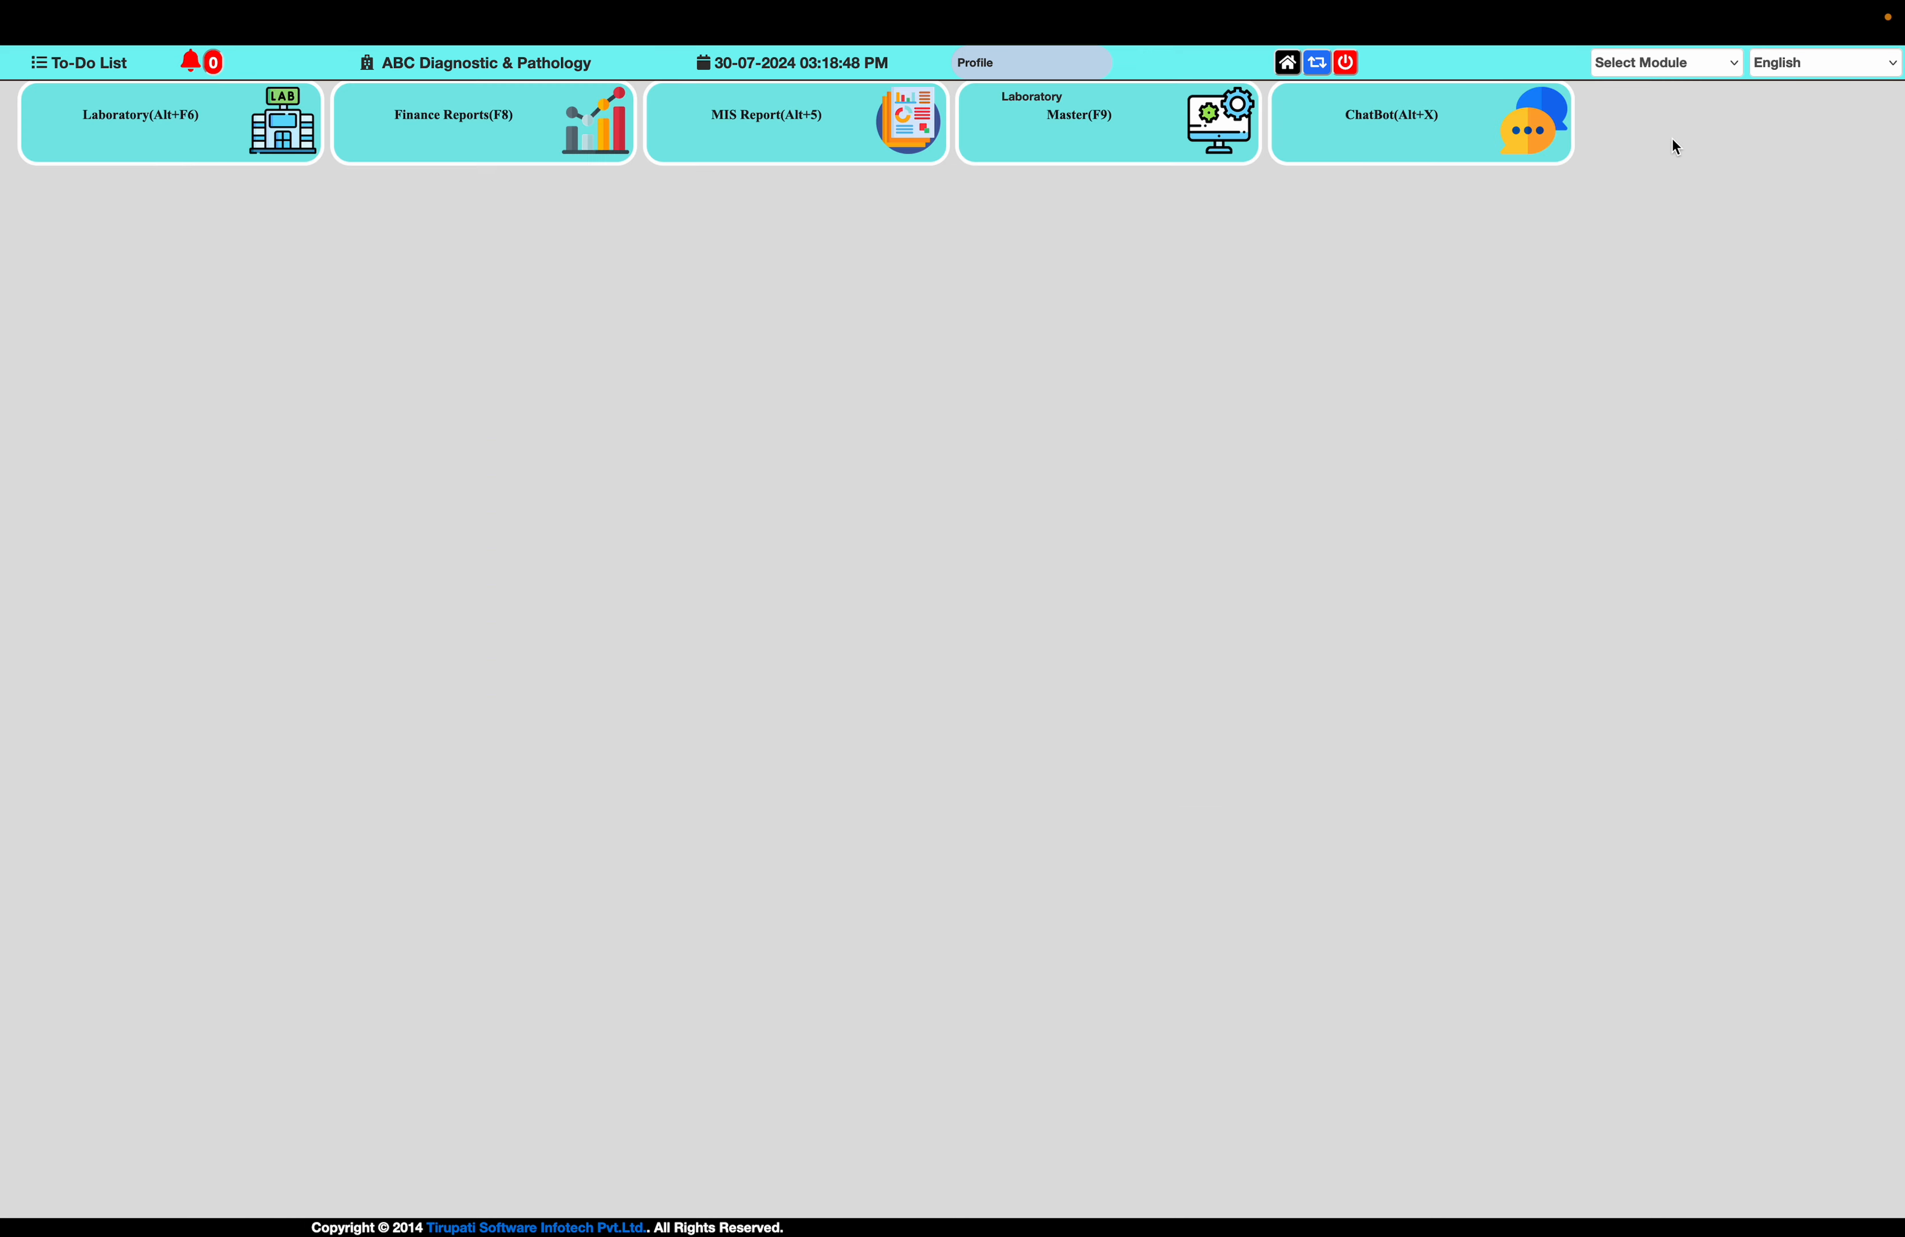
left_click(1343, 67)
Fill in the login form with the username in lowercase letters and the account password
type("yogesh")
key("Tab")
type("•••••")
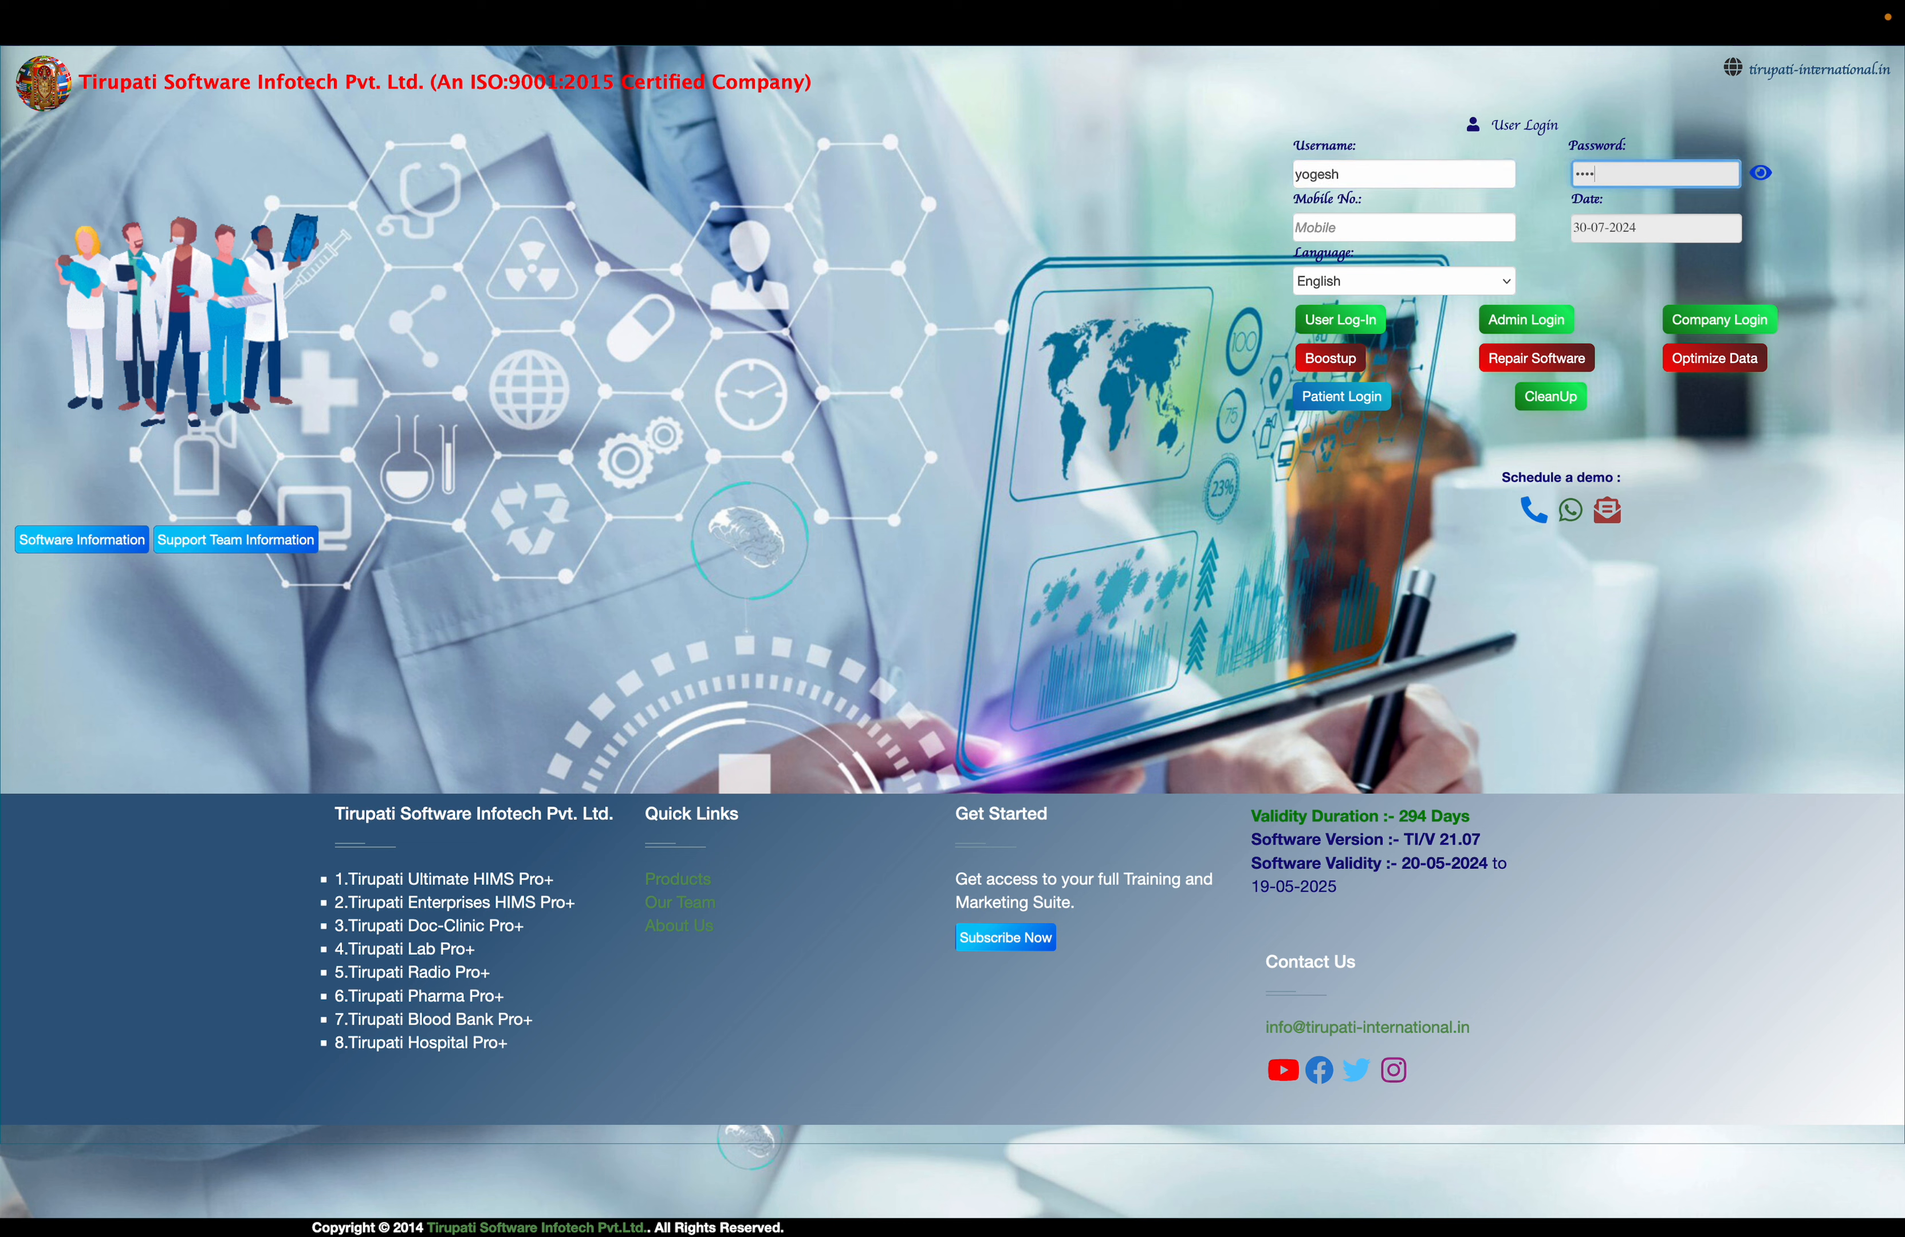
key("Tab")
Re-enter the username in capital letters with the account password and log in
key("shift+Tab")
key("shift+Tab")
key("Caps_Lock")
type("YOGESH")
key("Tab")
type("••")
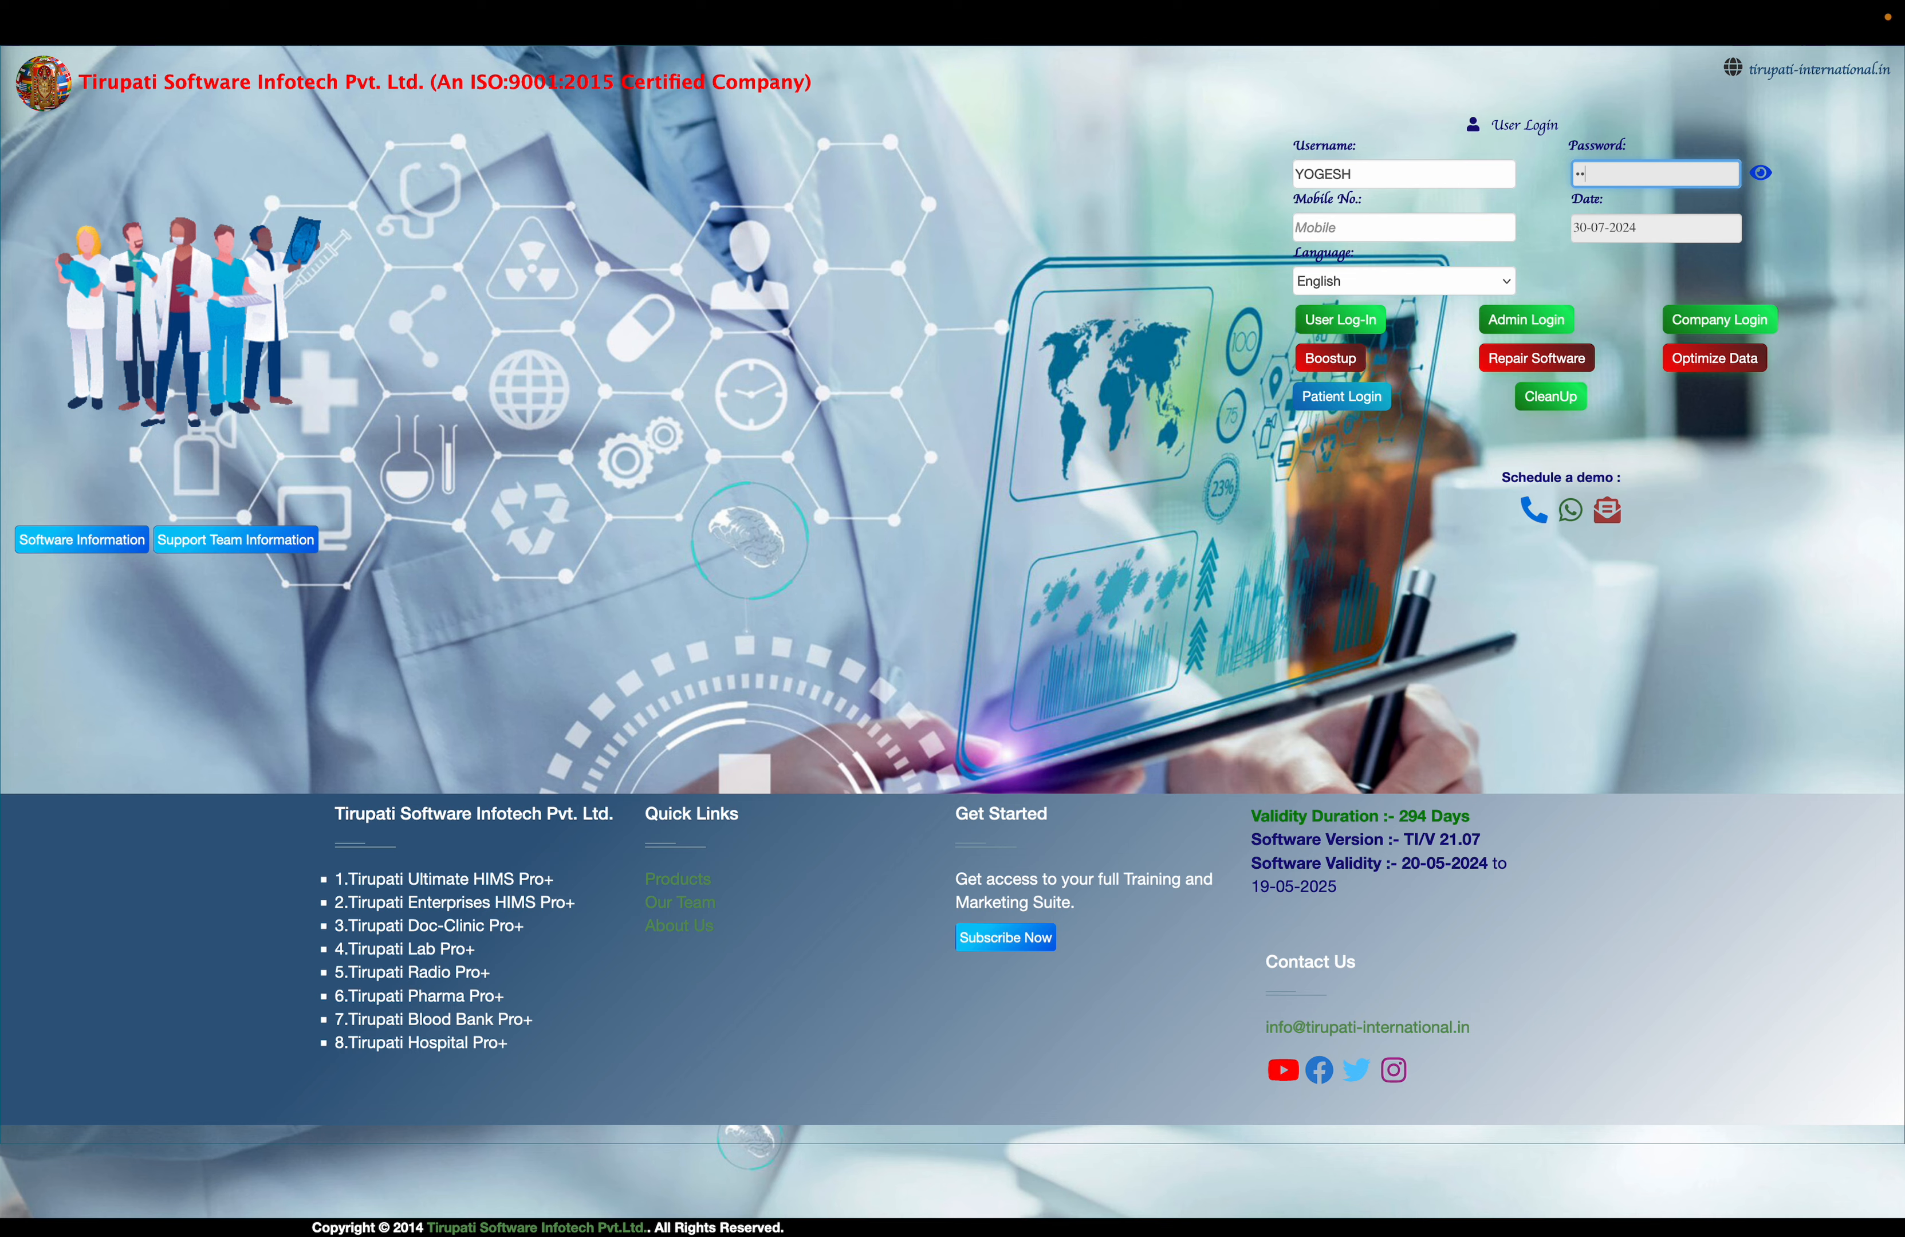
type("•••")
key("Return")
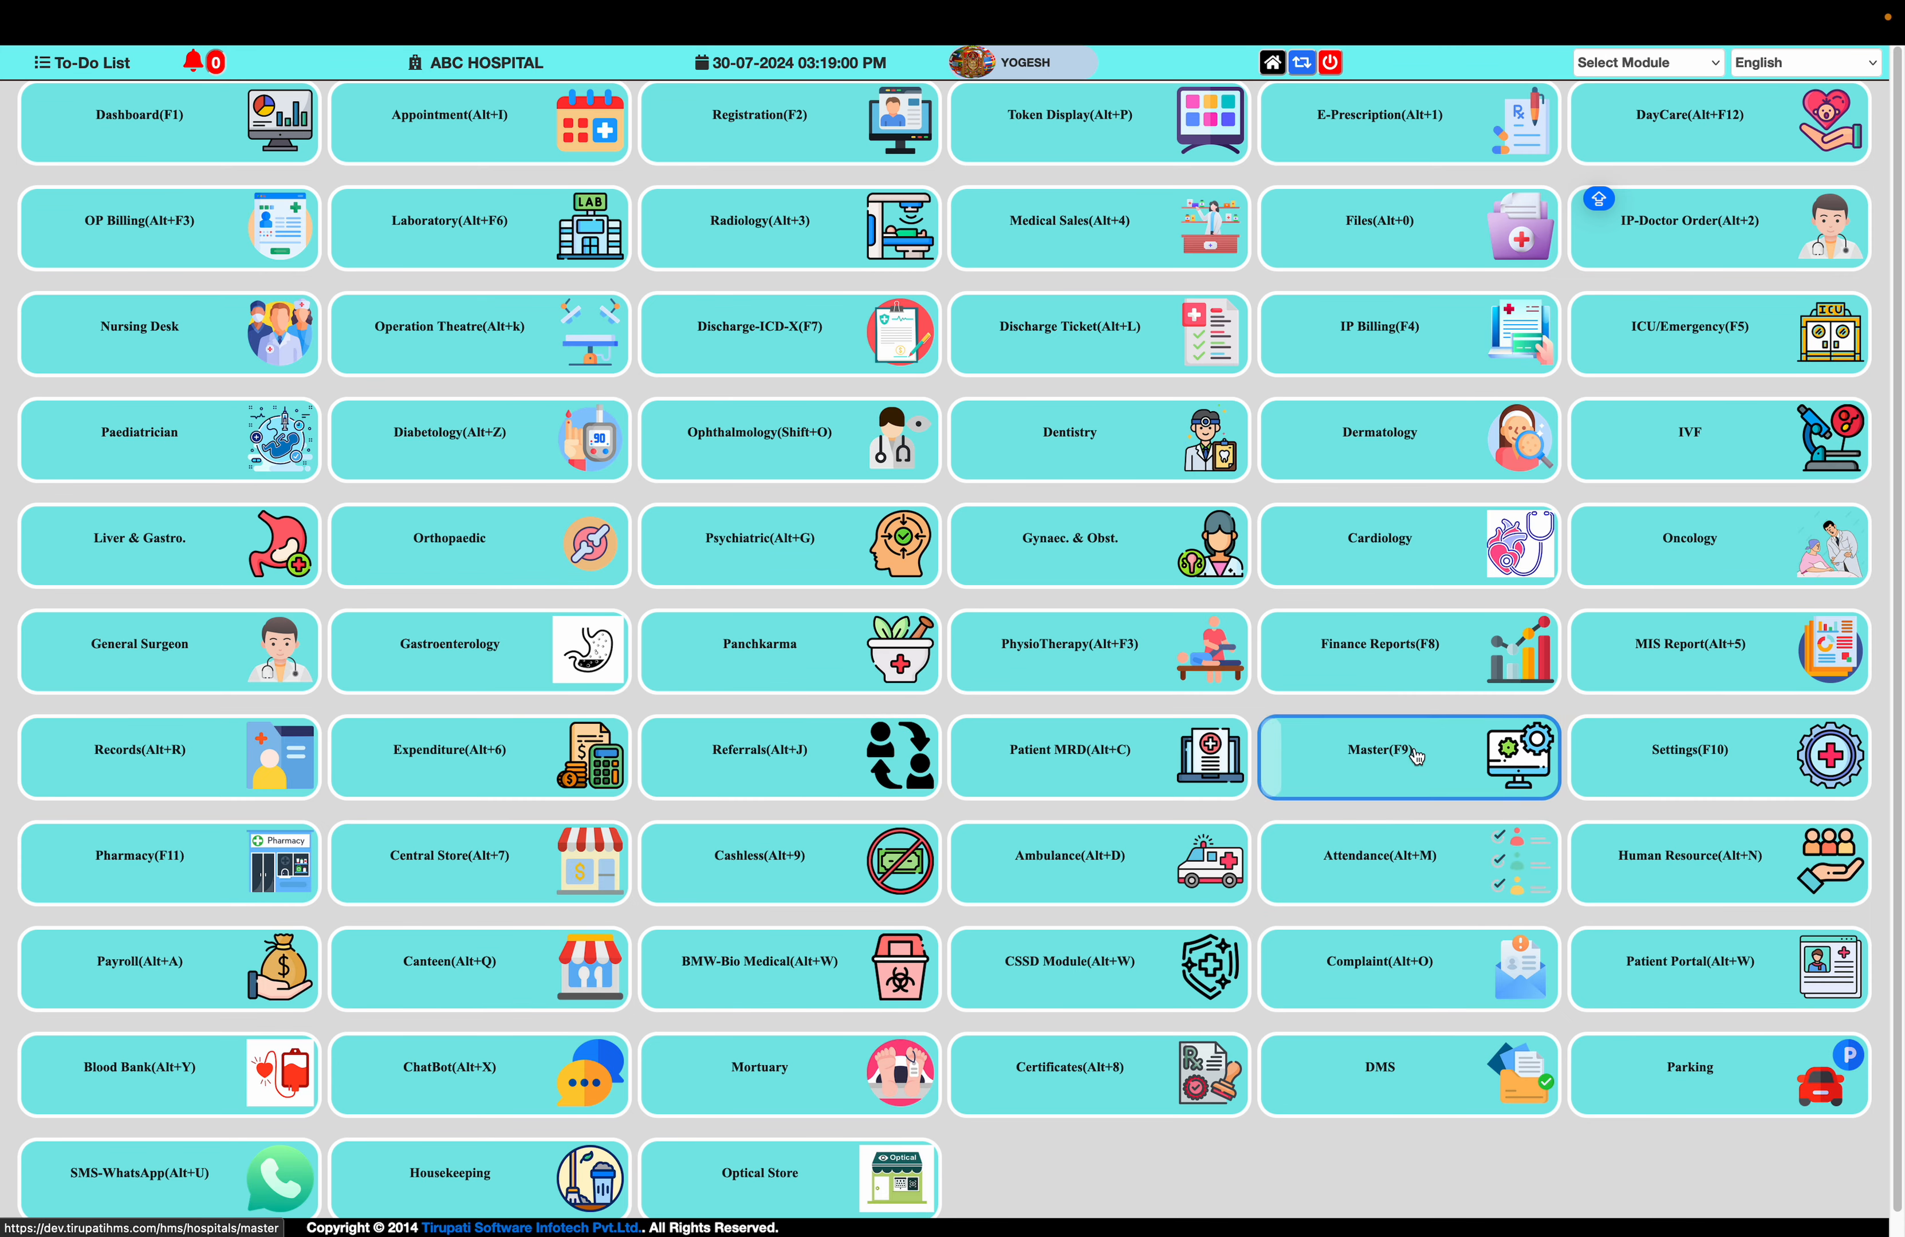
Open Lab Test(Sub-Group) in the Master module and display the list of existing lab tests
left_click(1400, 746)
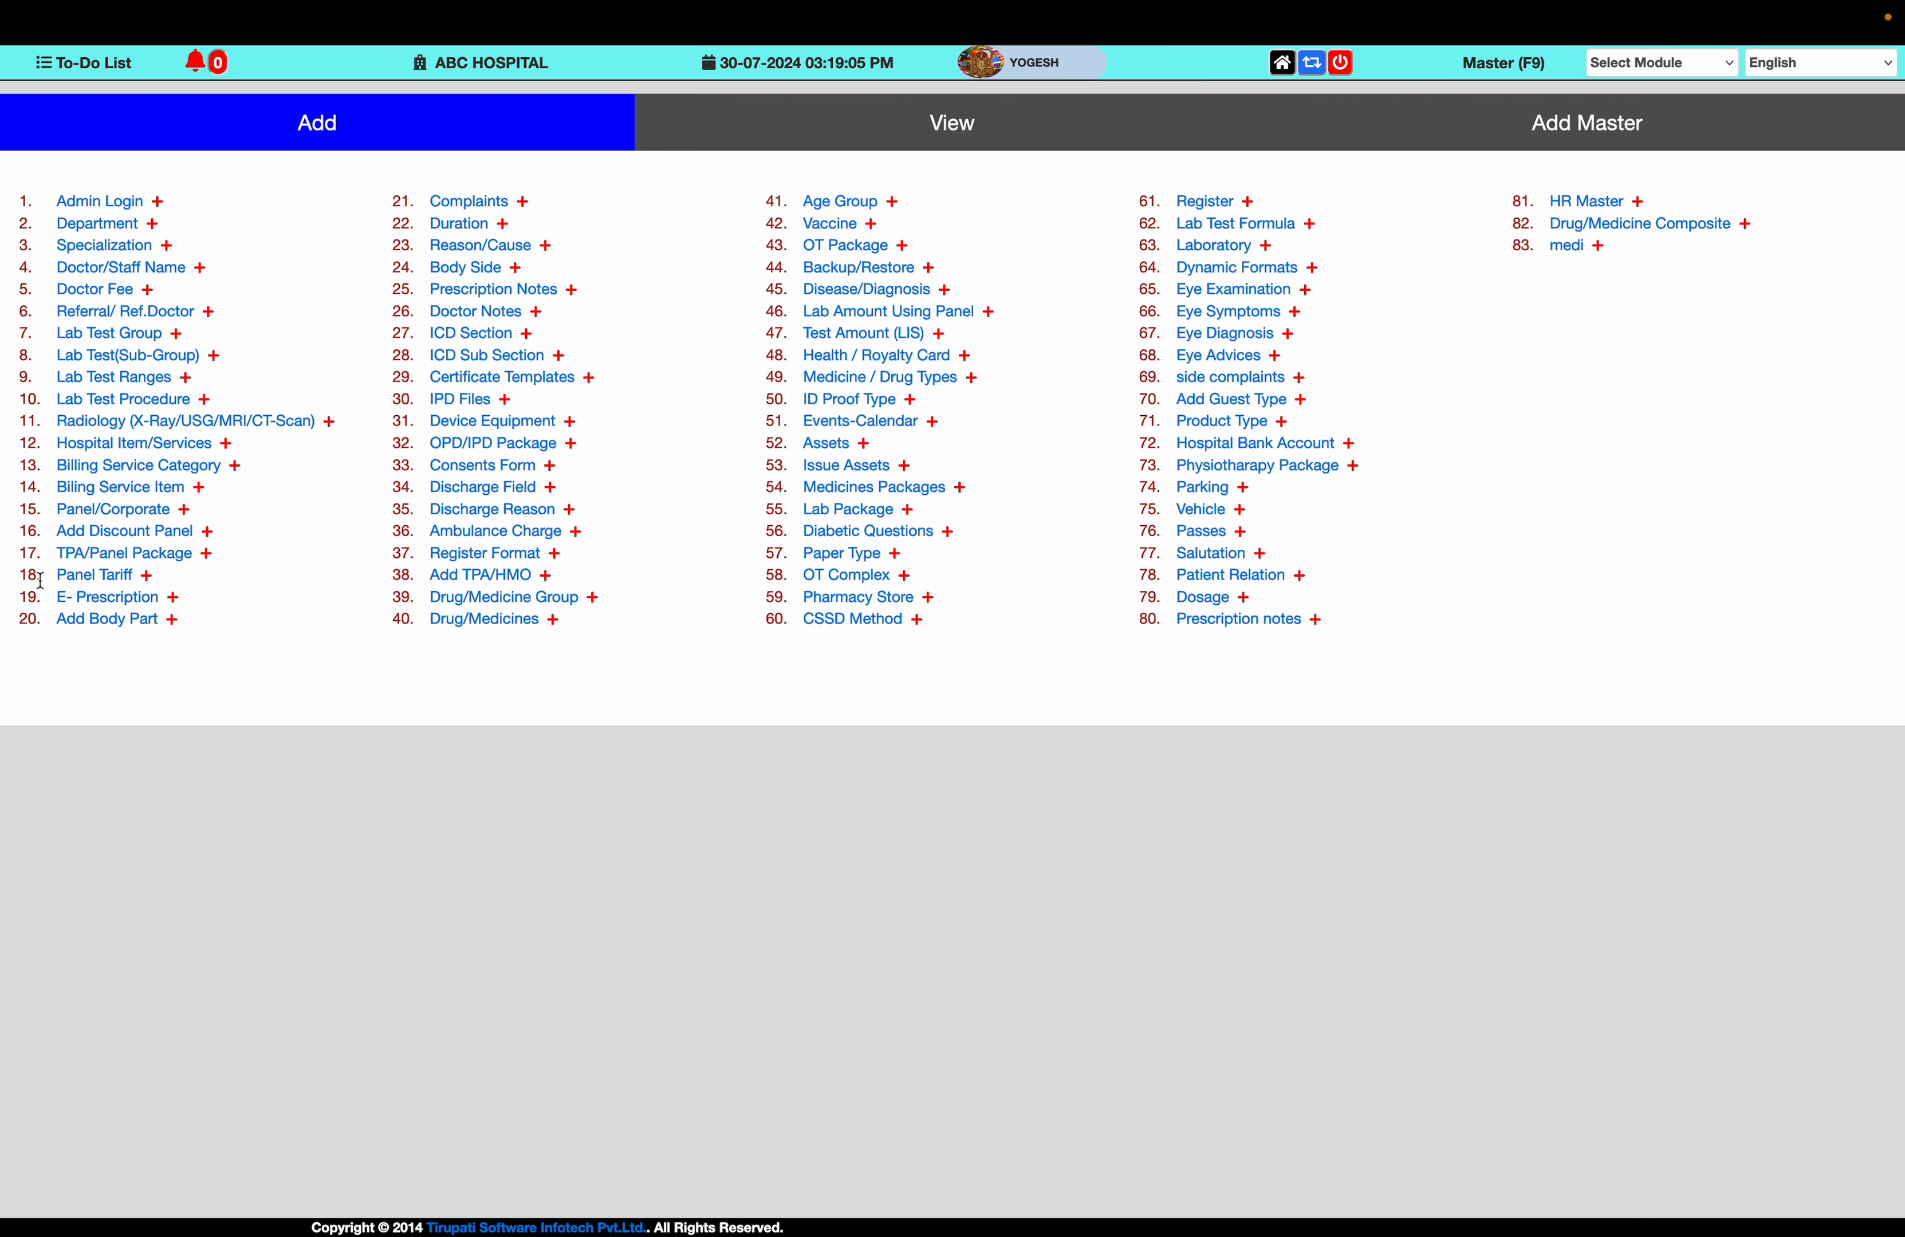
left_click(132, 355)
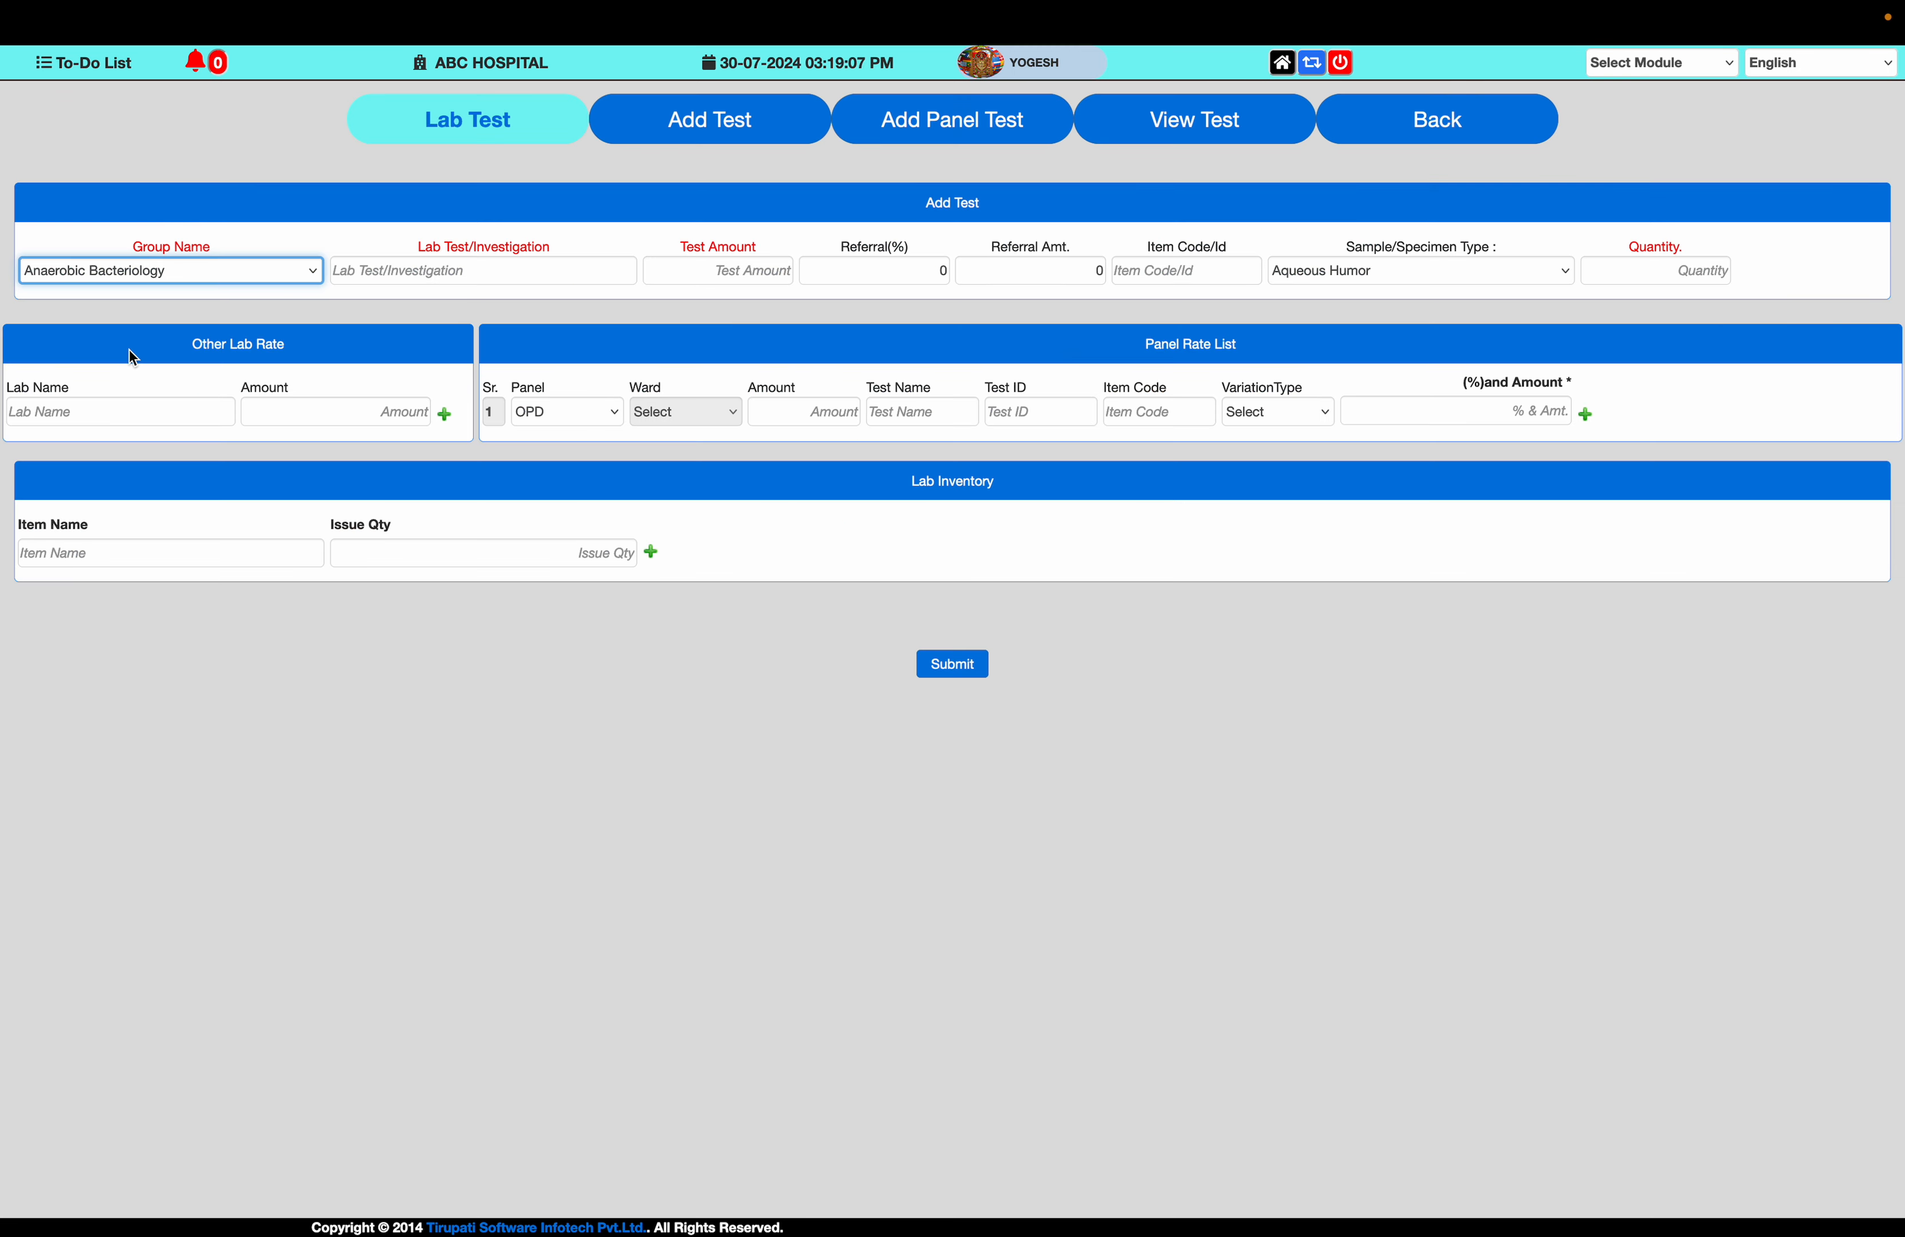
left_click(1154, 128)
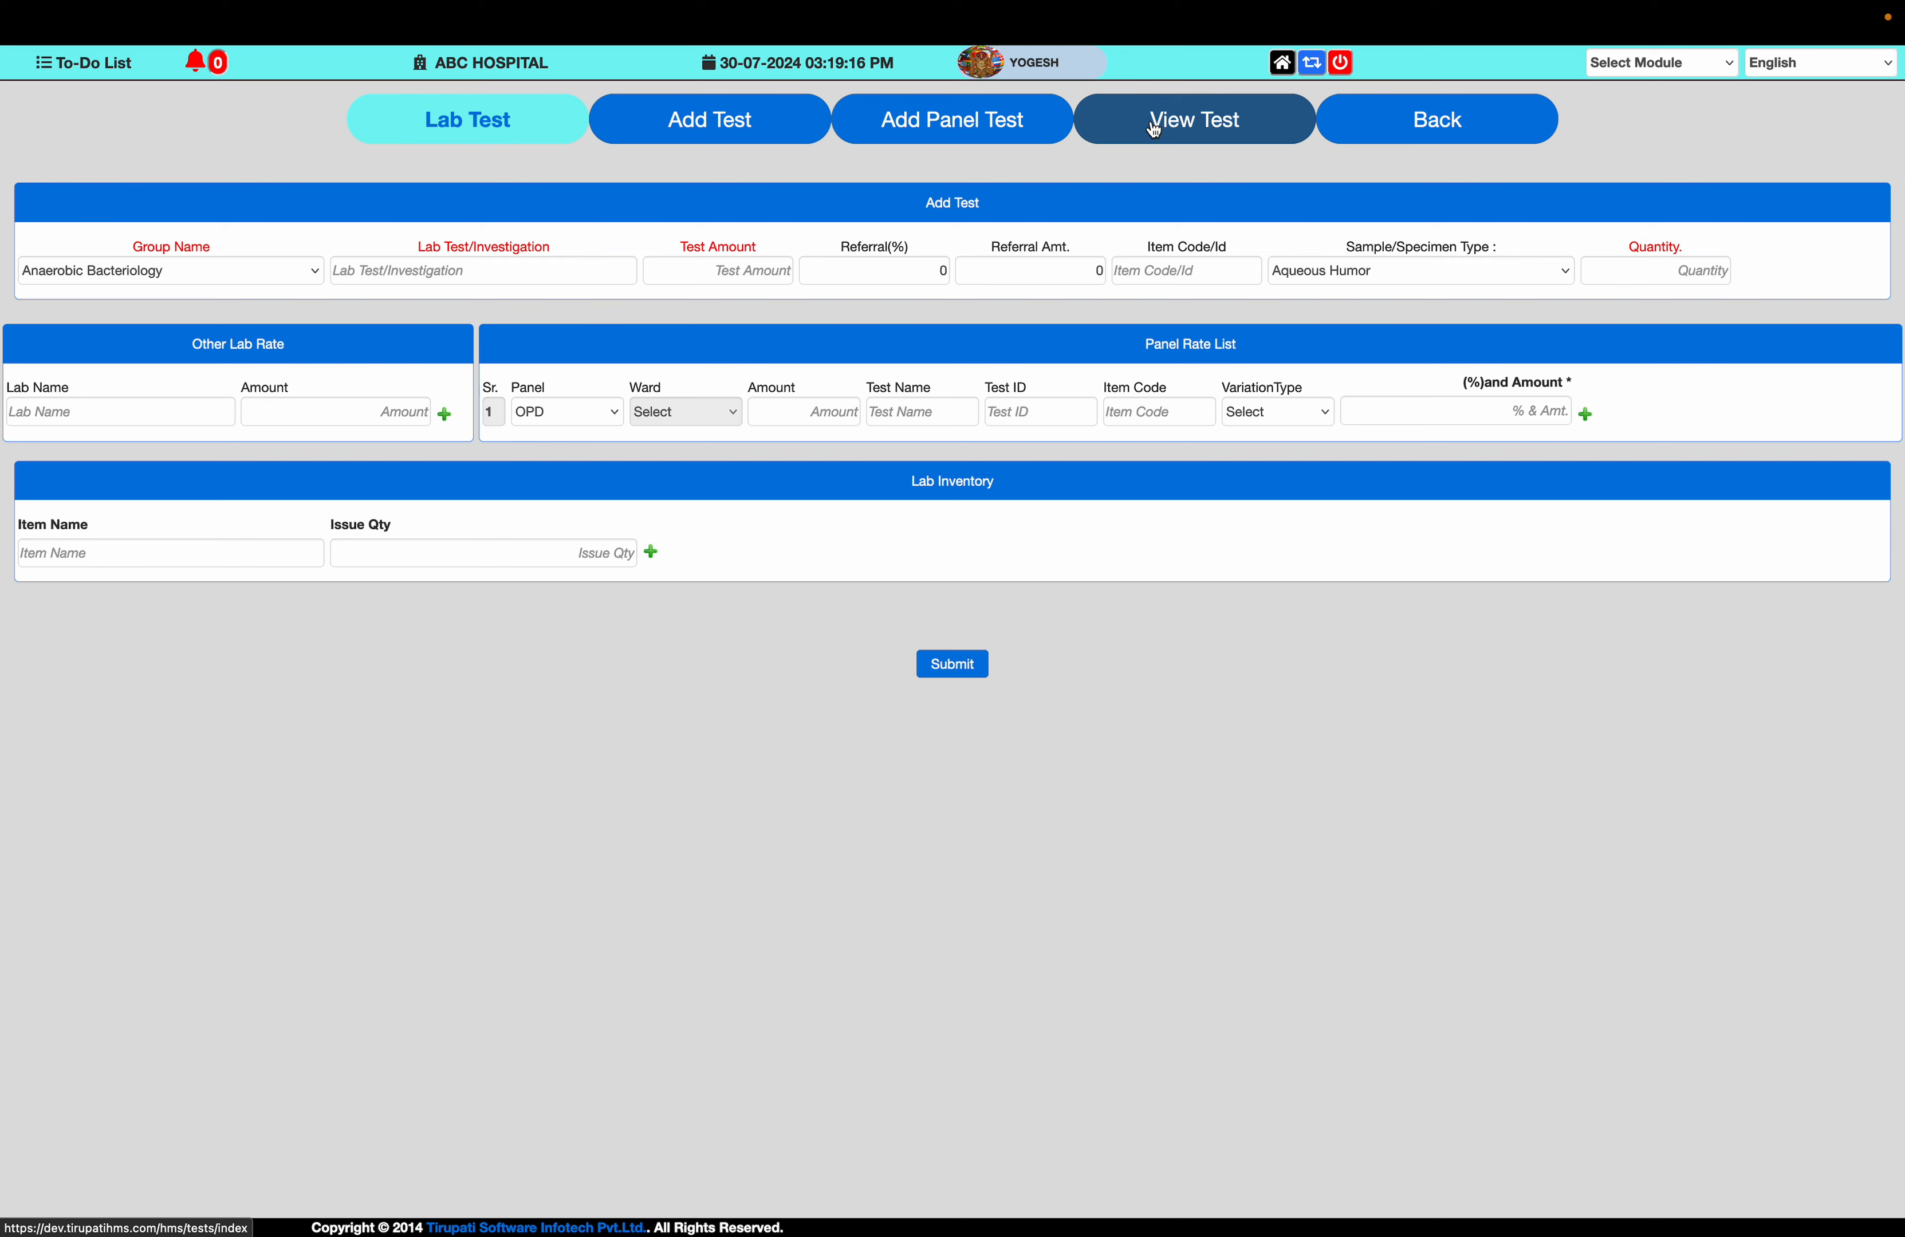
left_click(1154, 129)
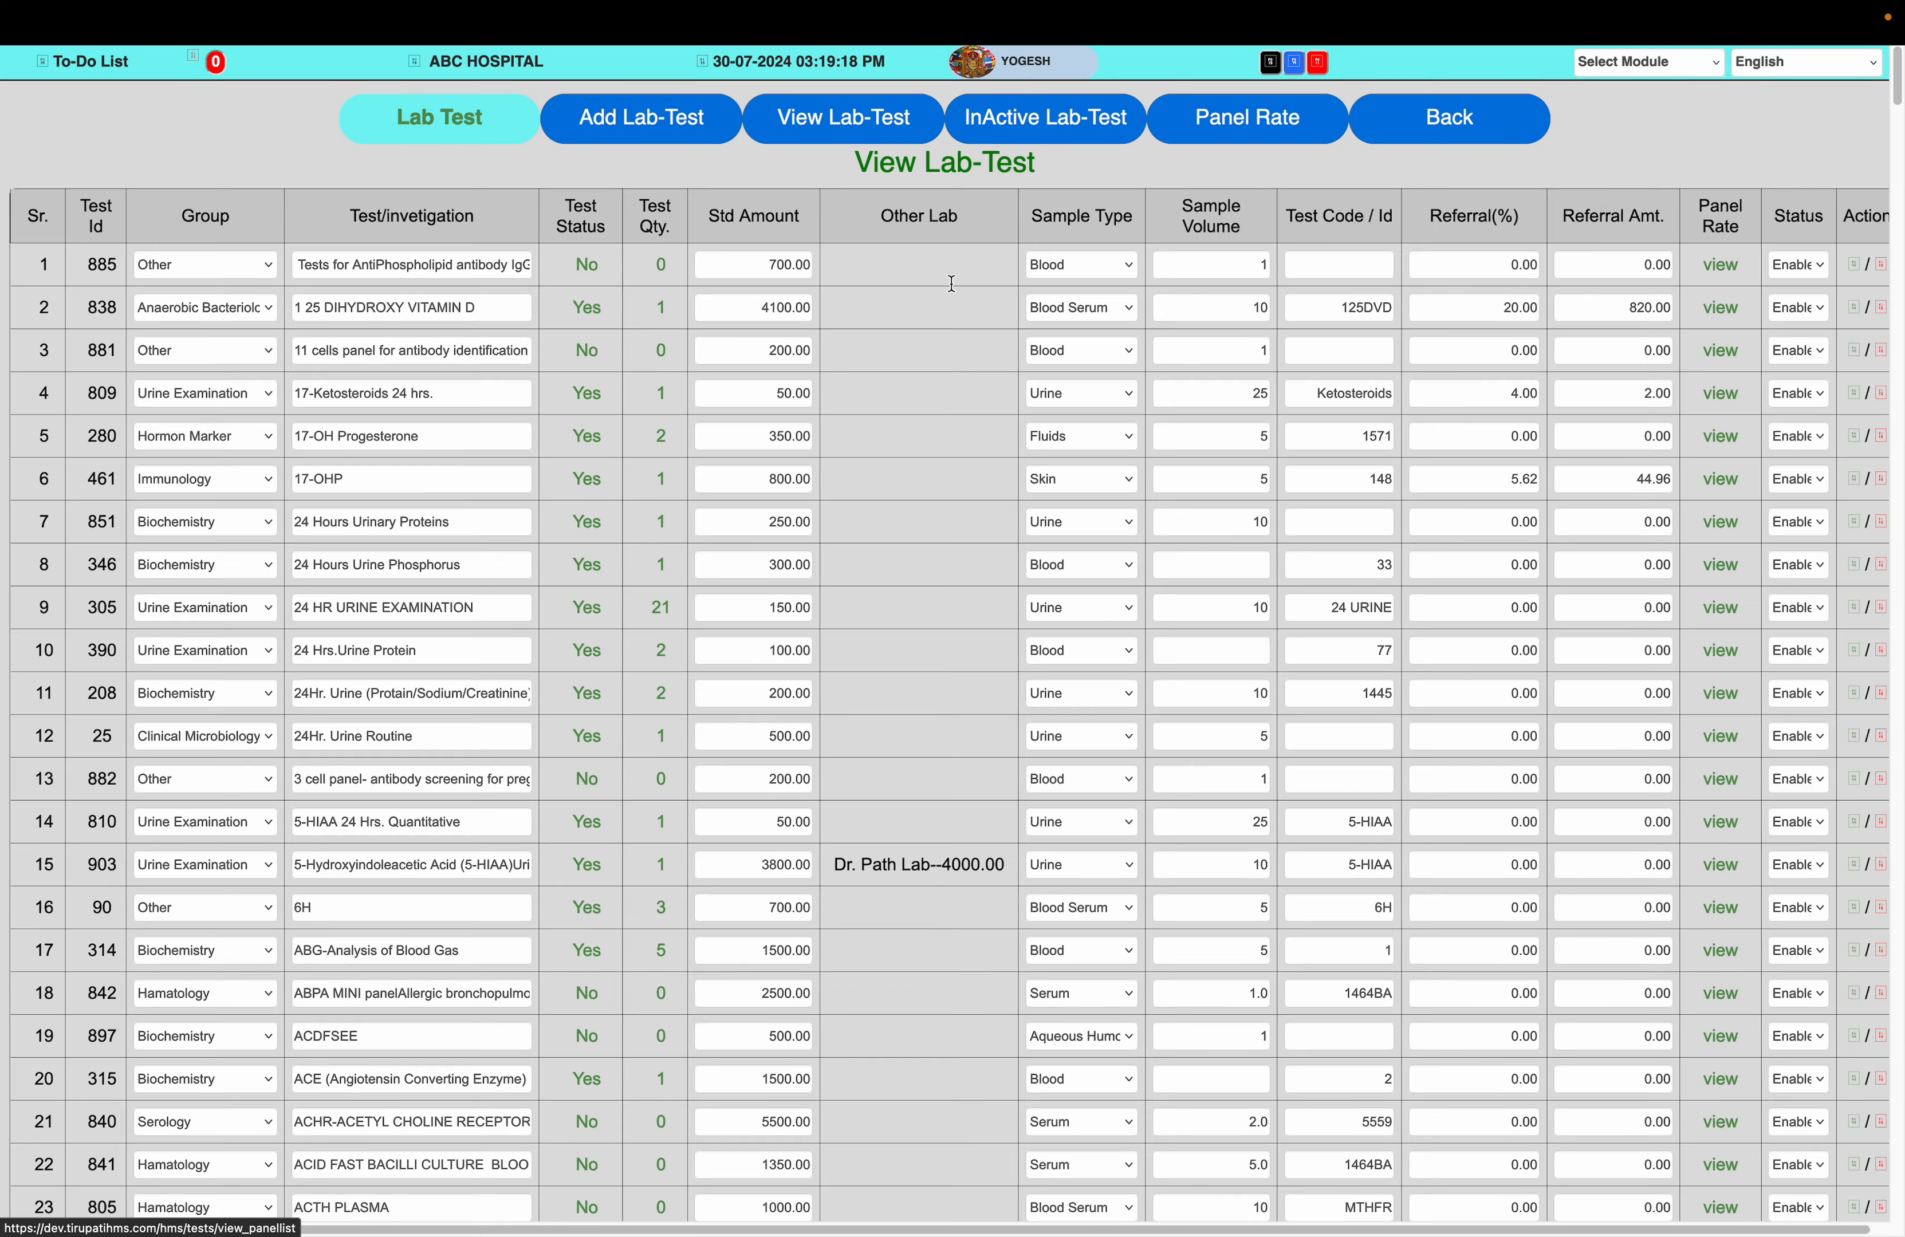
Sort the lab test list by test status so that the tests marked Yes come first
scroll(604, 458, "down", 2)
scroll(605, 451, "down", 1)
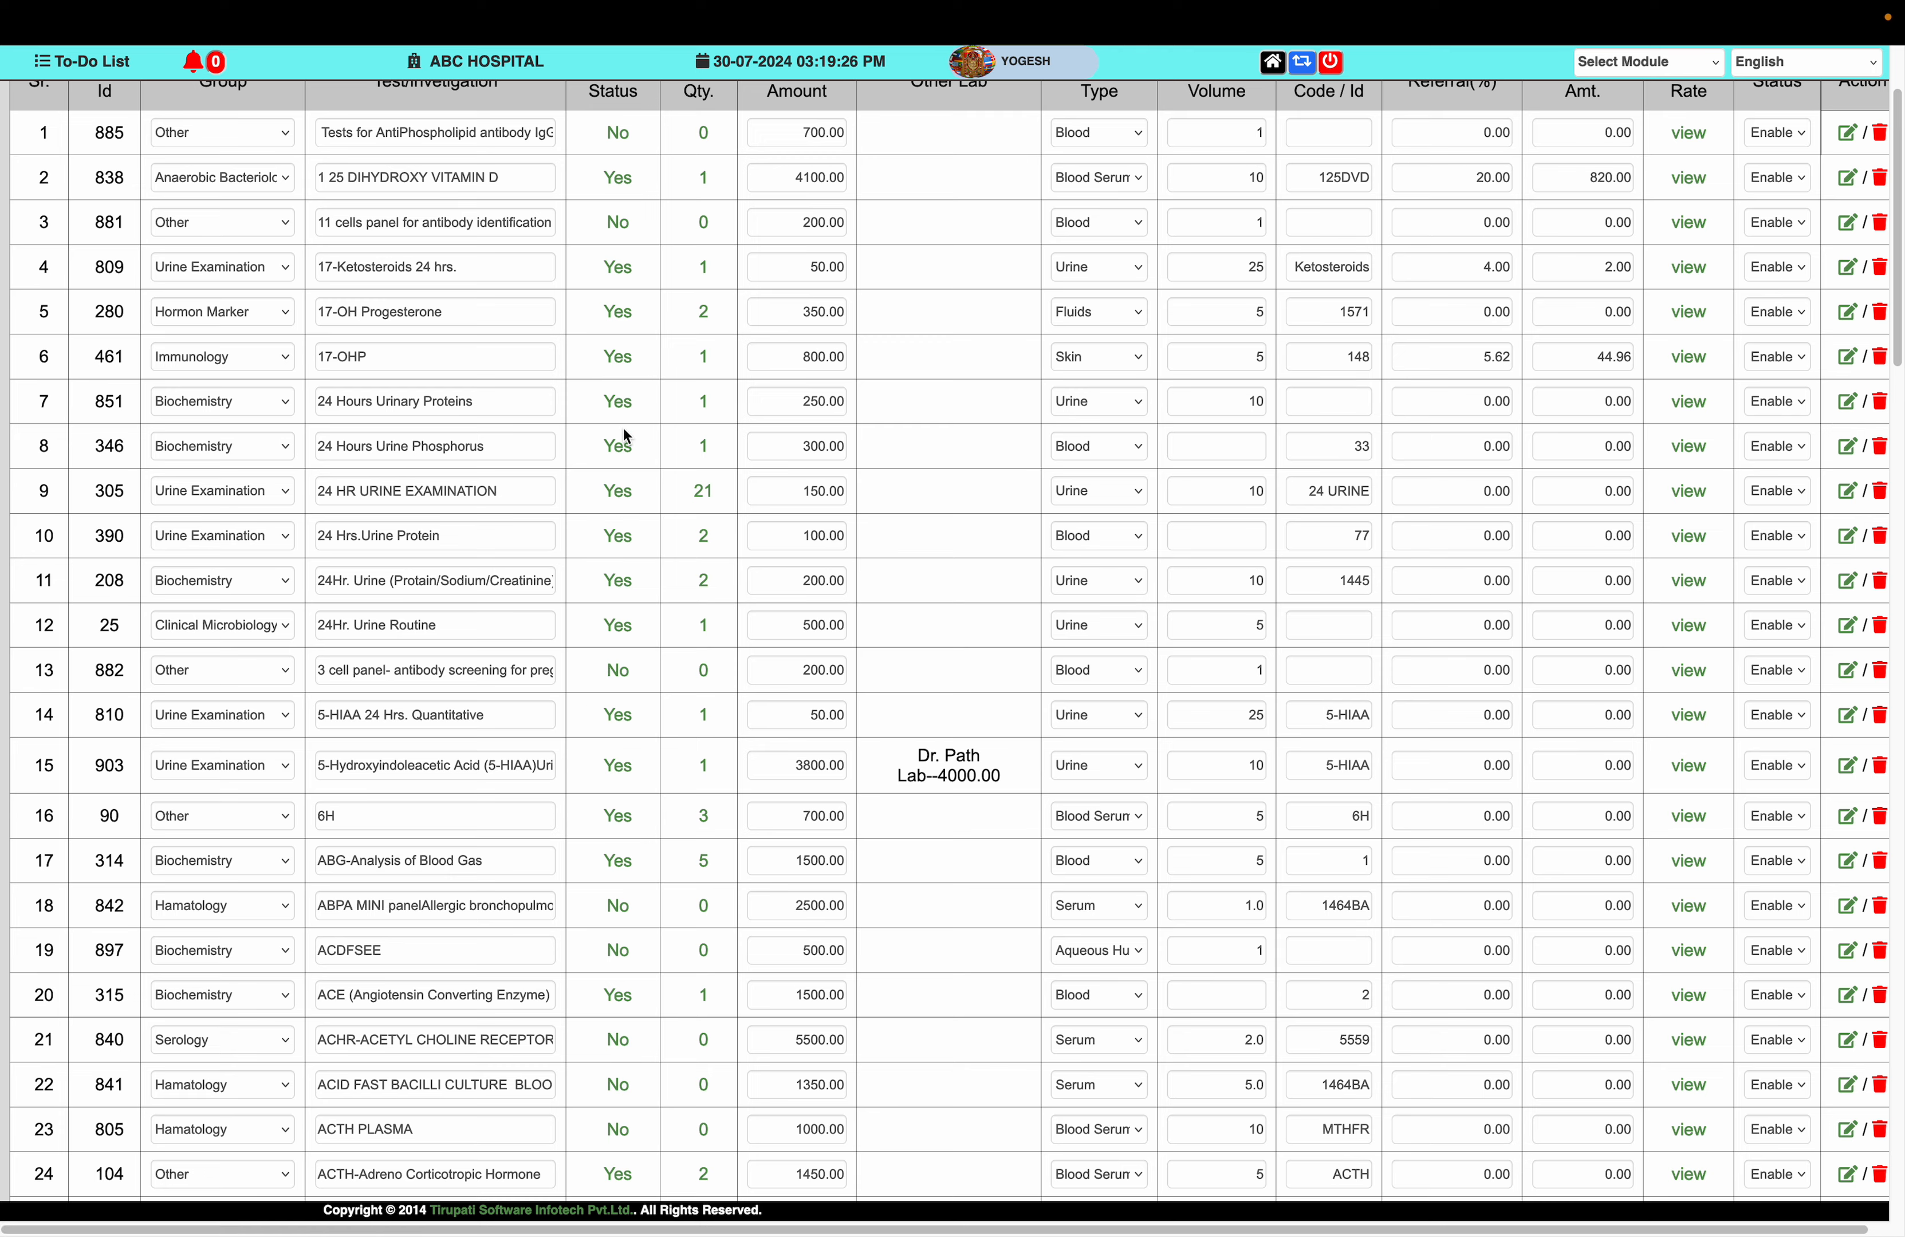
scroll(623, 427, "up", 2)
left_click(619, 225)
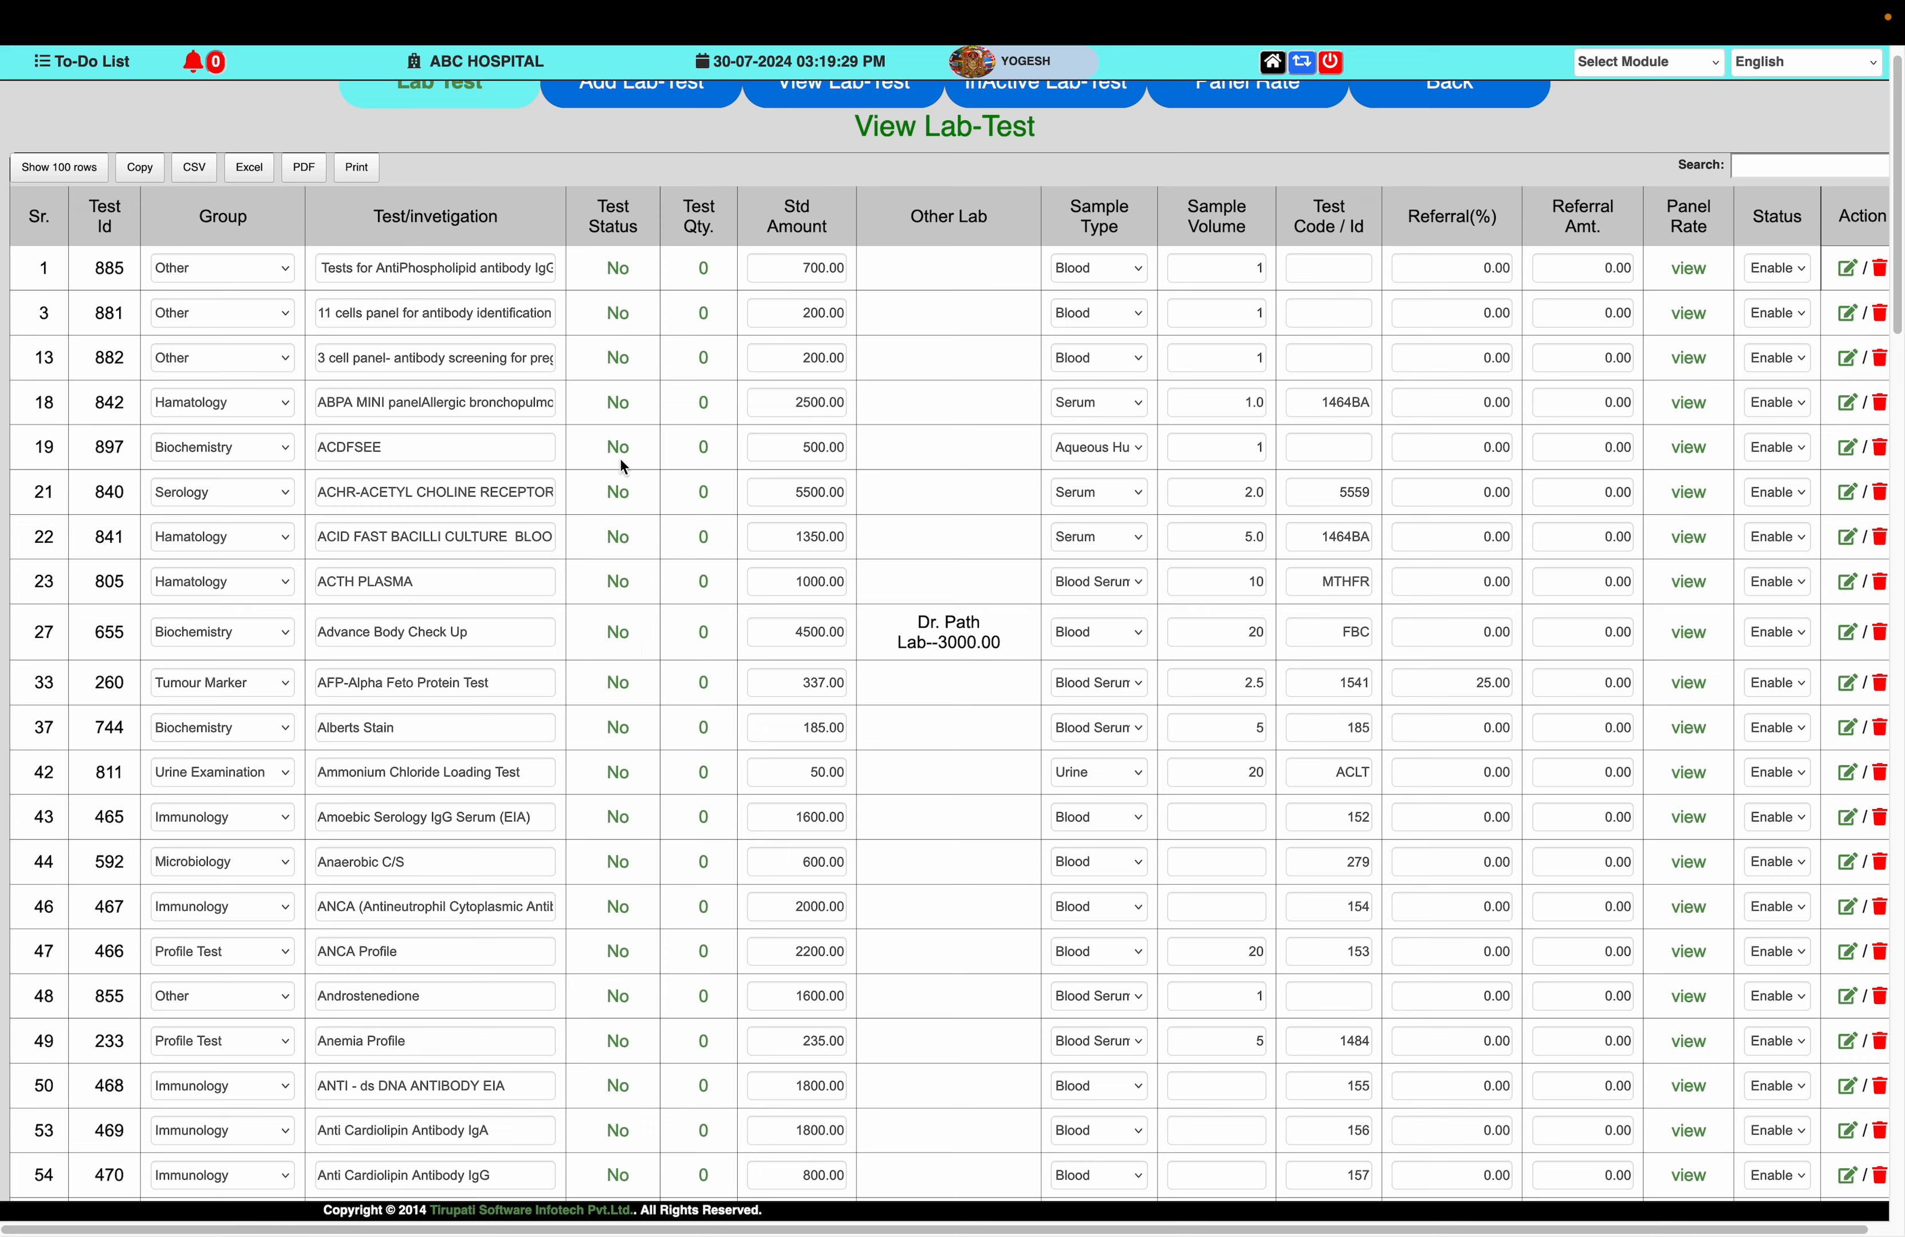
left_click(625, 229)
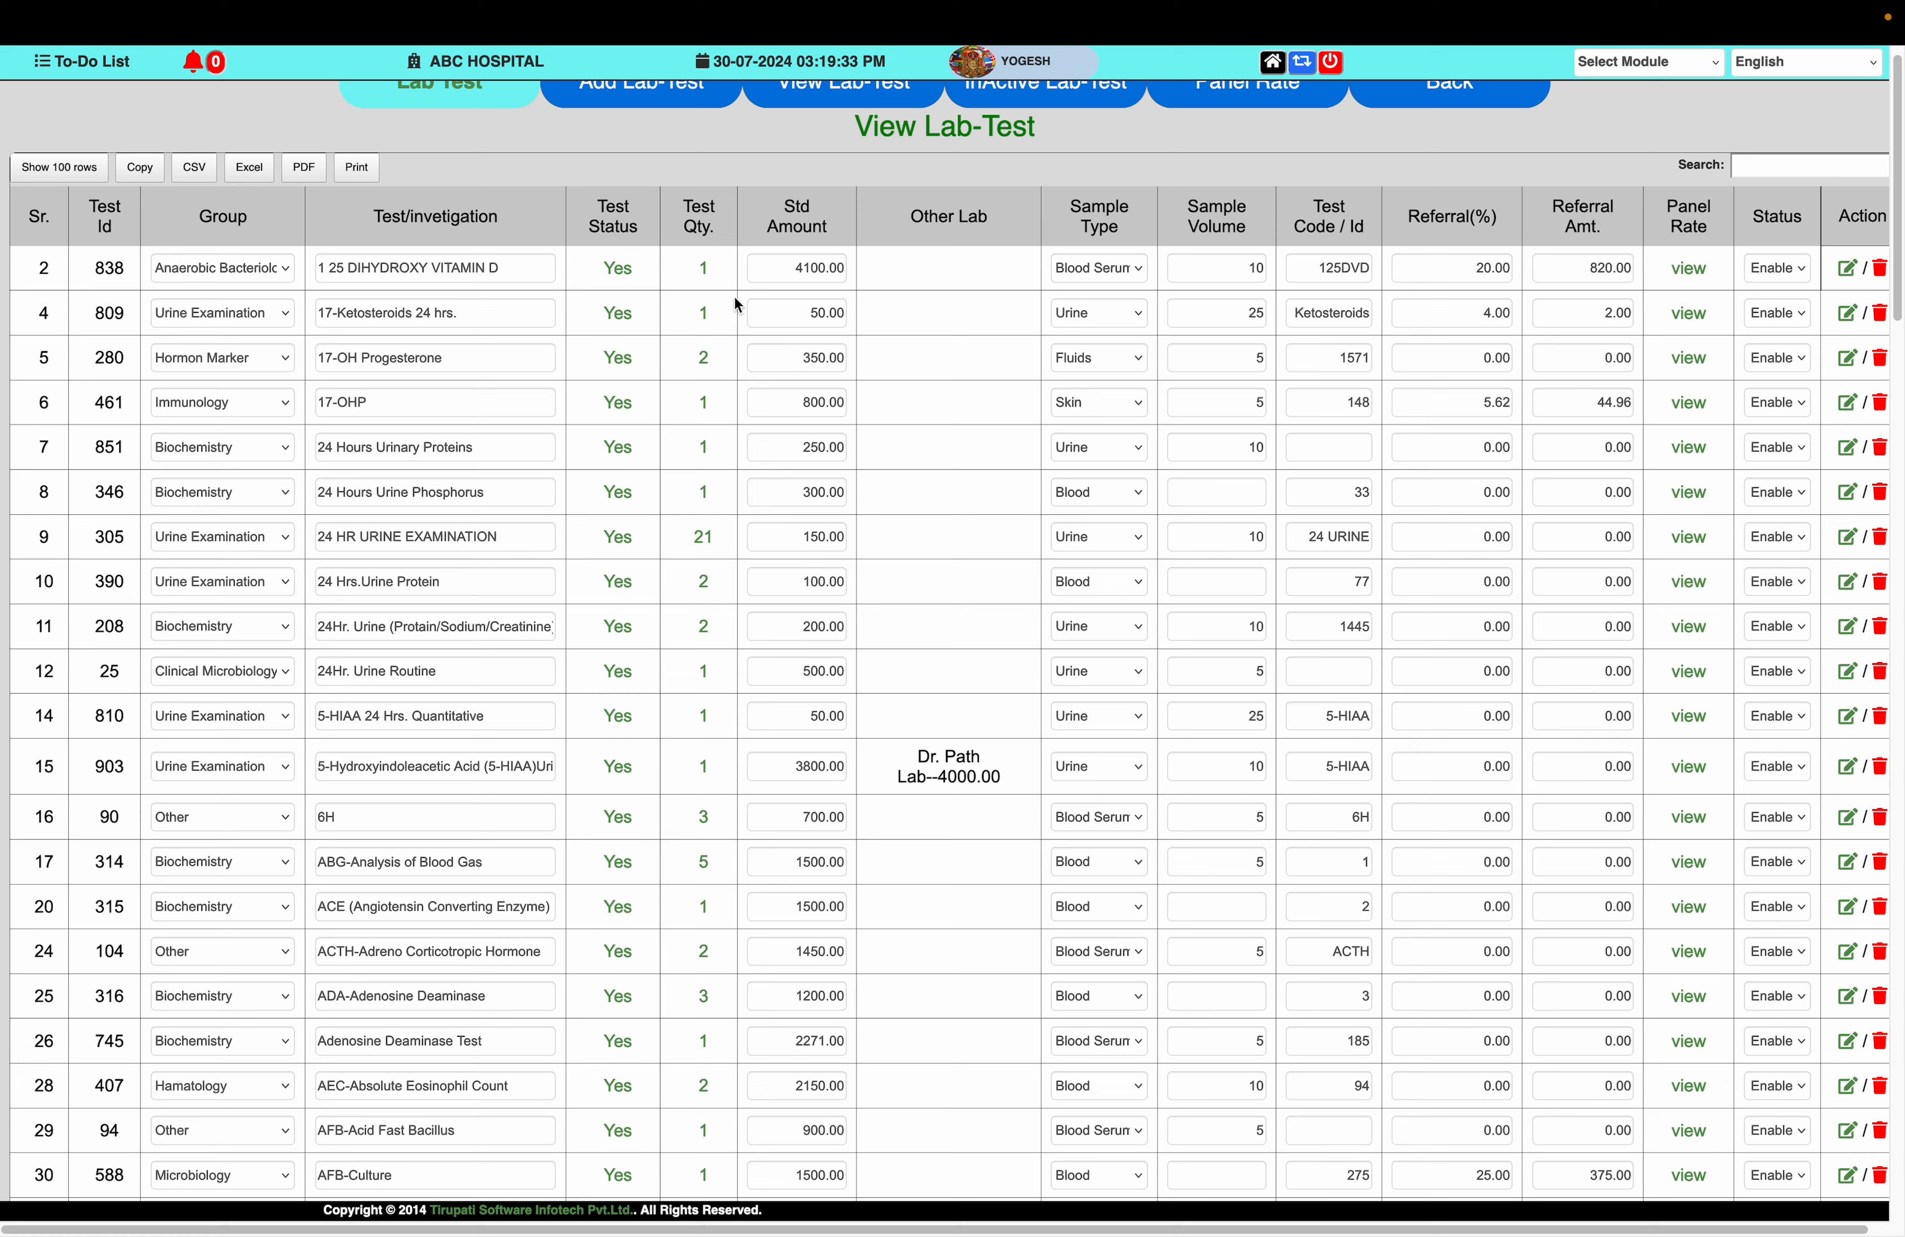
Open the procedure details of the 24 Hours Urine Phosphorus test and go through its lower and higher range fields
left_click(704, 495)
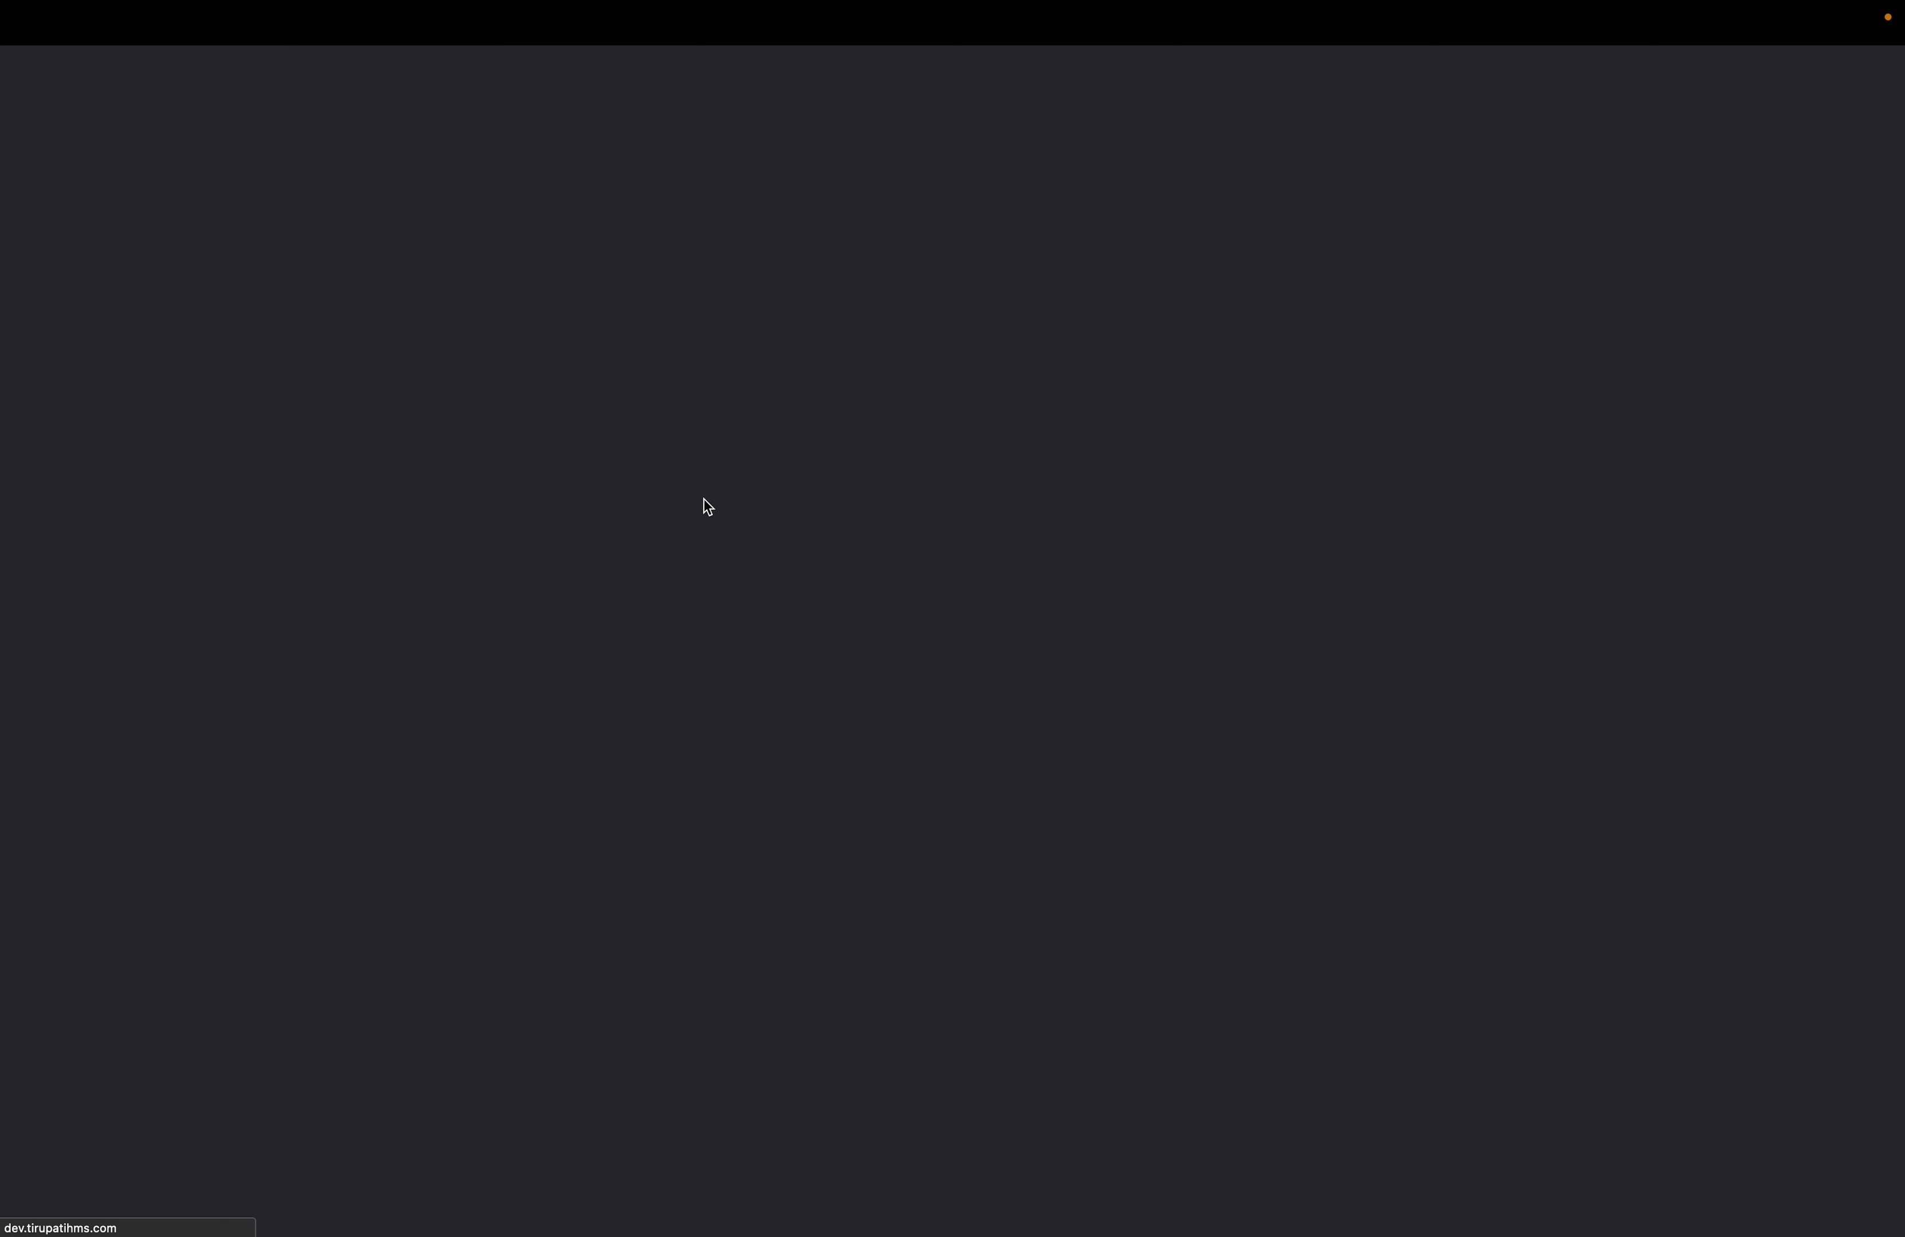
left_click(1292, 354)
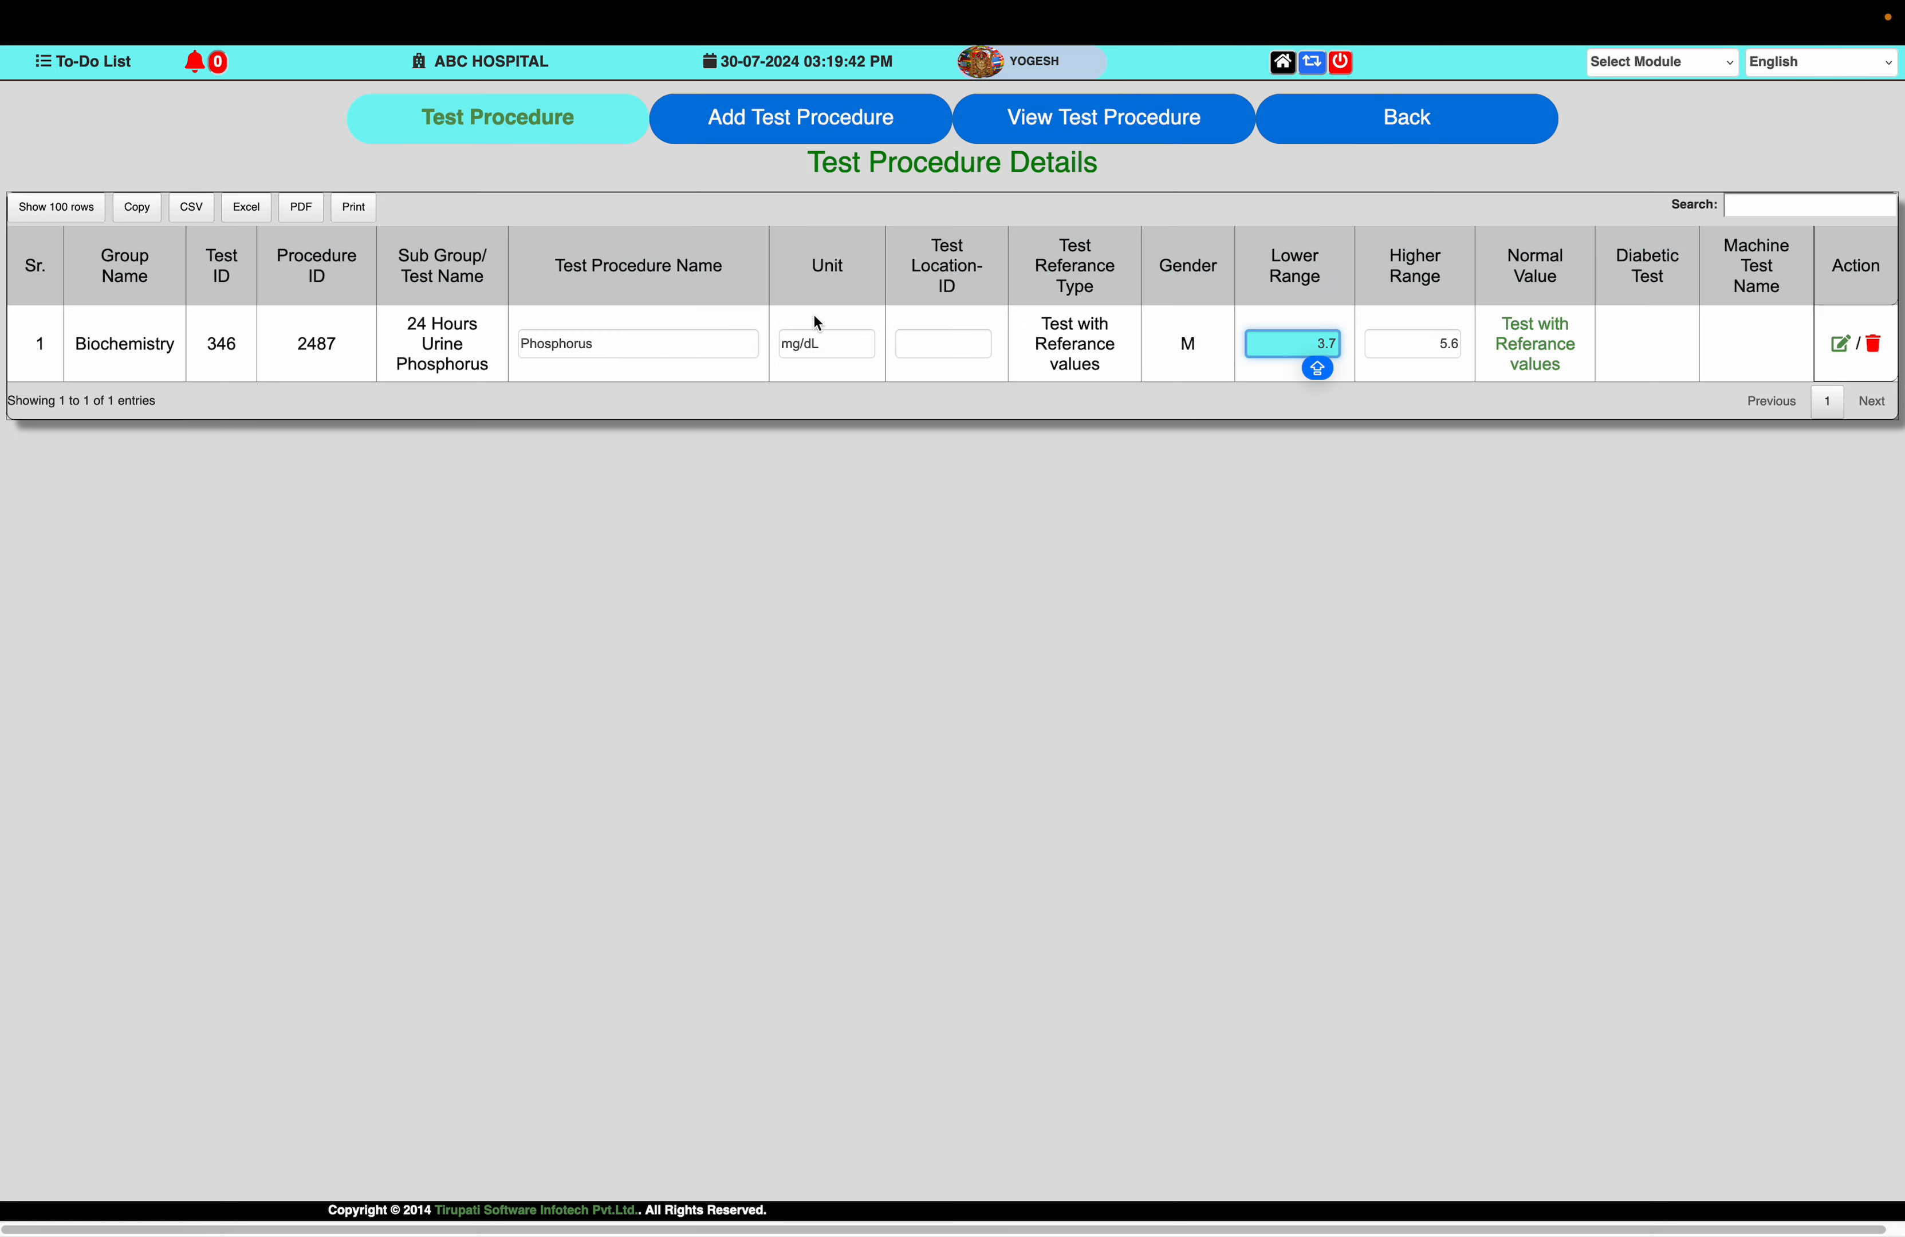
key("Tab")
key("Tab")
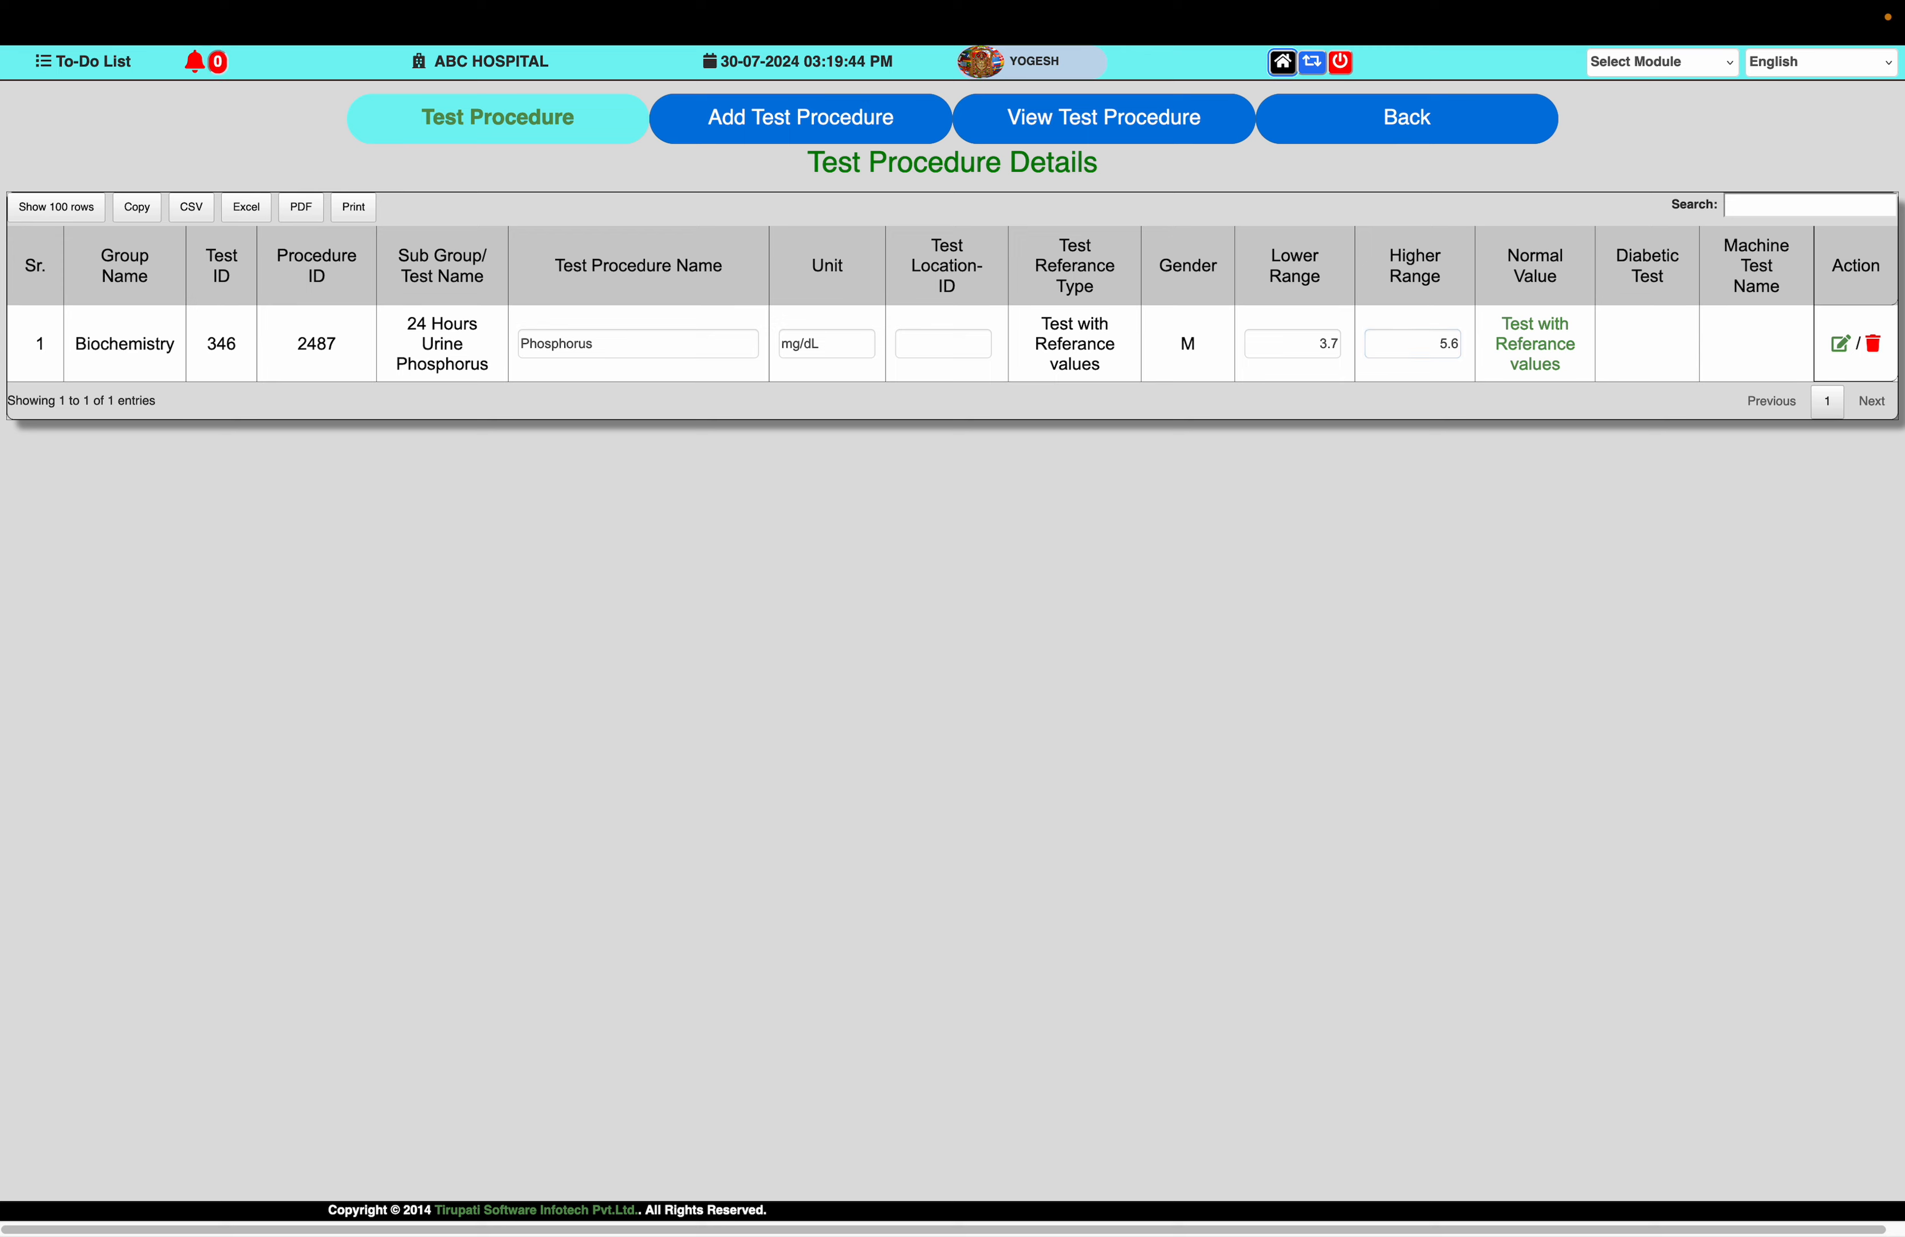